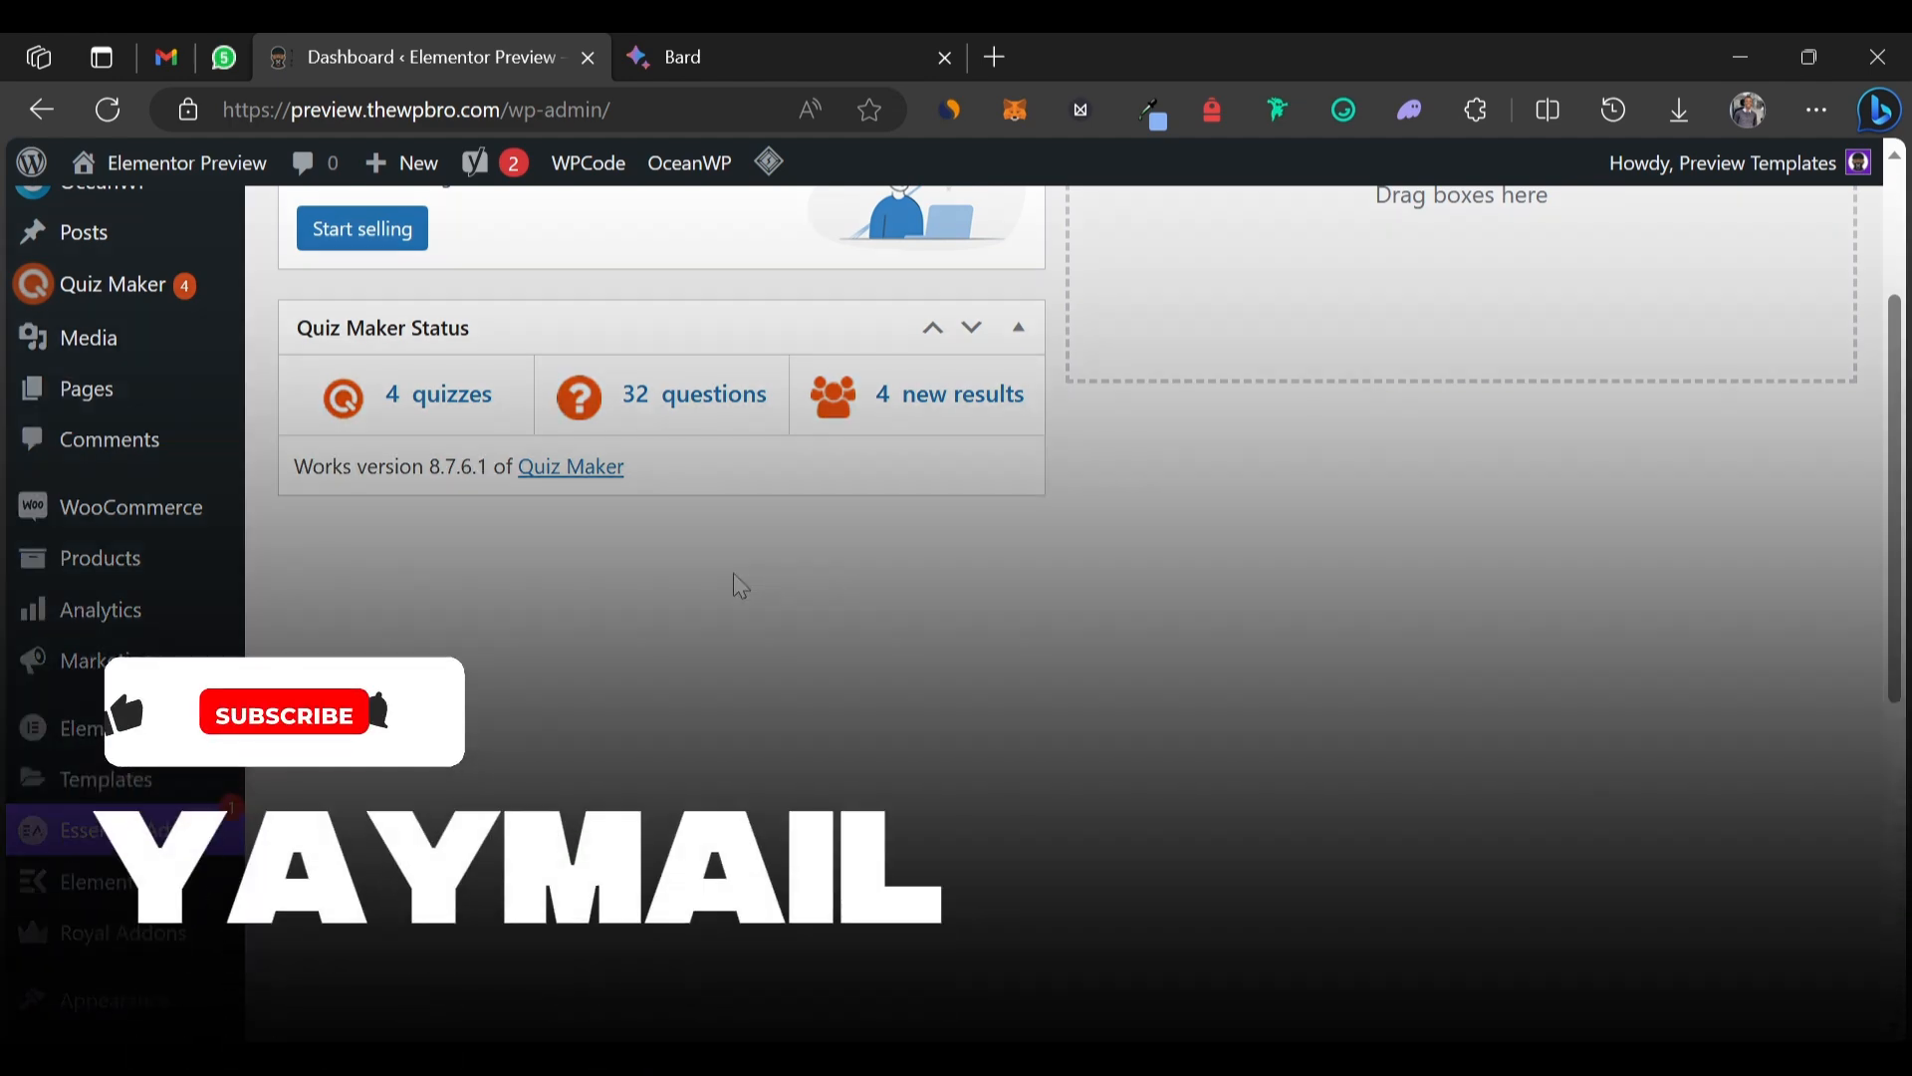
Find YayMail by searching 'yay' in Plugins > Add New, then open its email customizer.
{"action": "scroll", "coordinate": [741, 588], "scroll_direction": "up", "scroll_amount": 3}
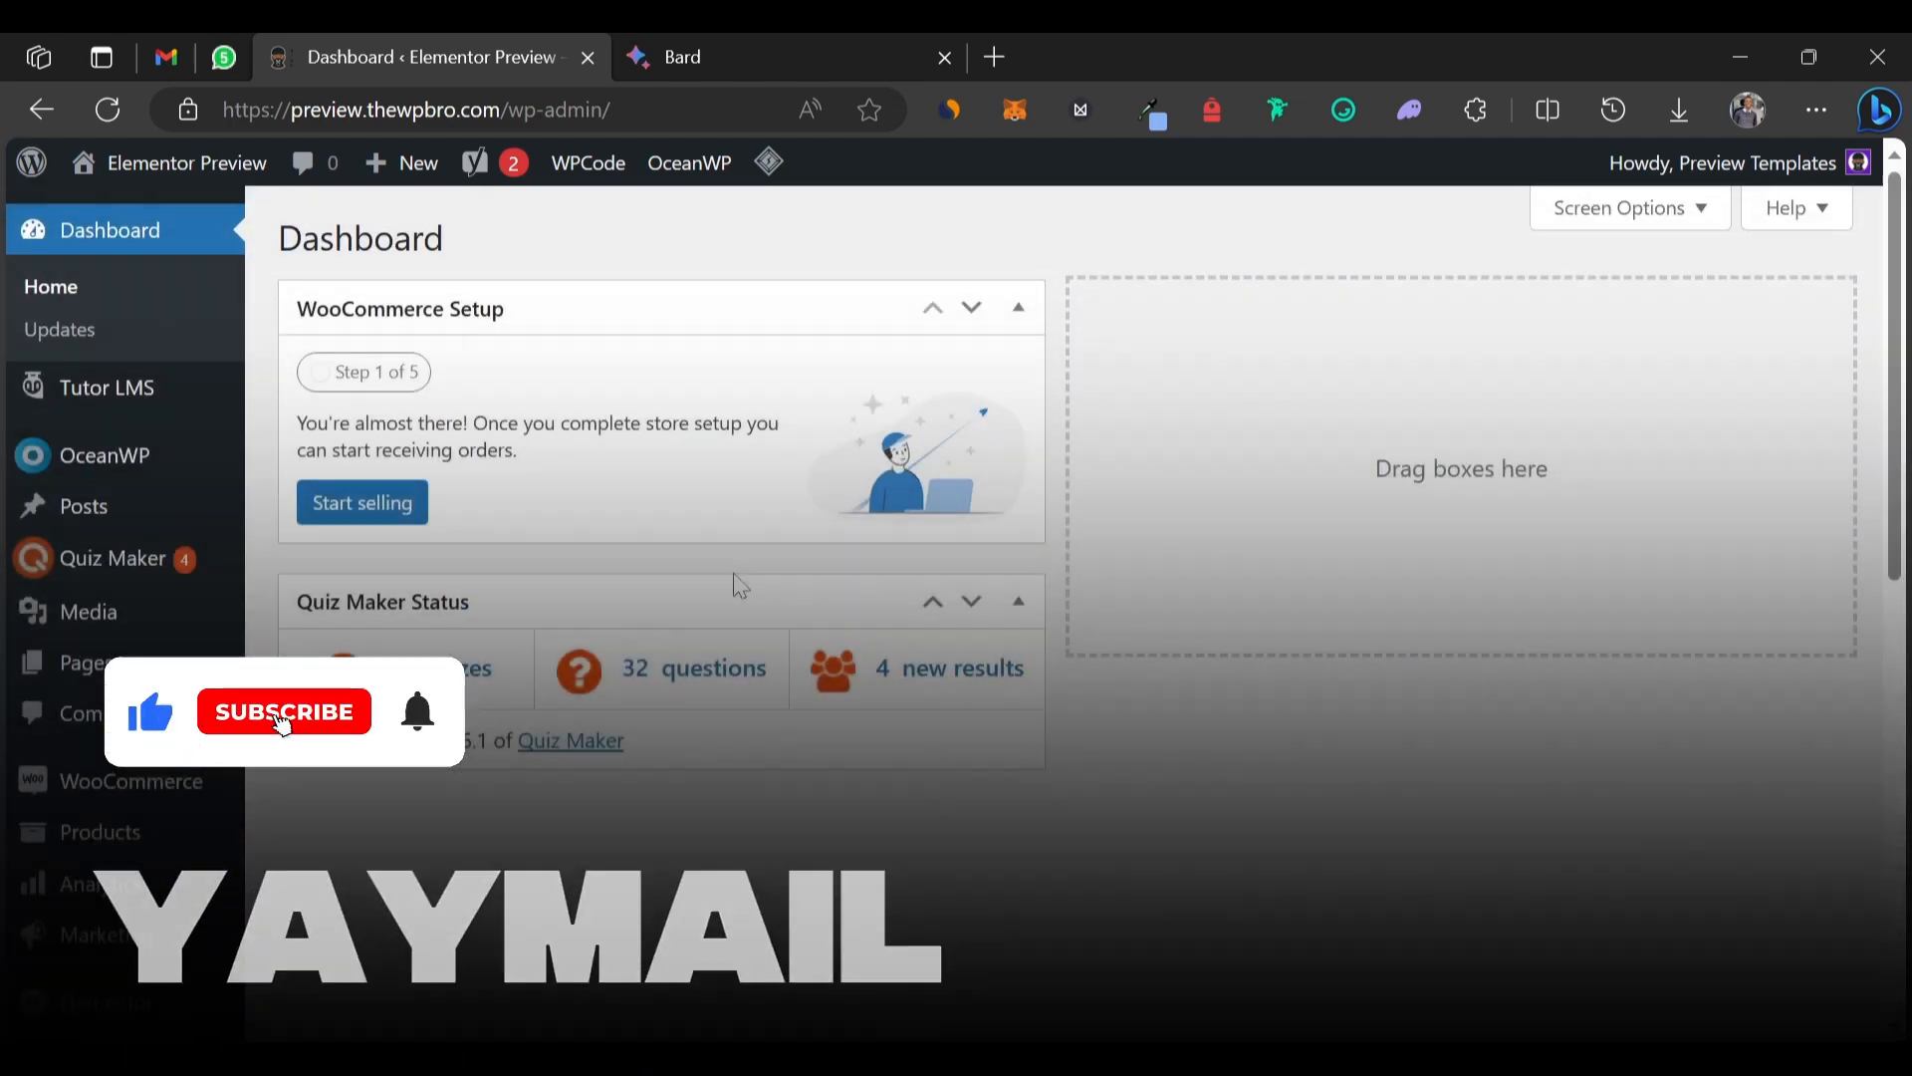
{"action": "scroll", "coordinate": [737, 558], "scroll_direction": "down", "scroll_amount": 3}
{"action": "scroll", "coordinate": [299, 896], "scroll_direction": "down", "scroll_amount": 2}
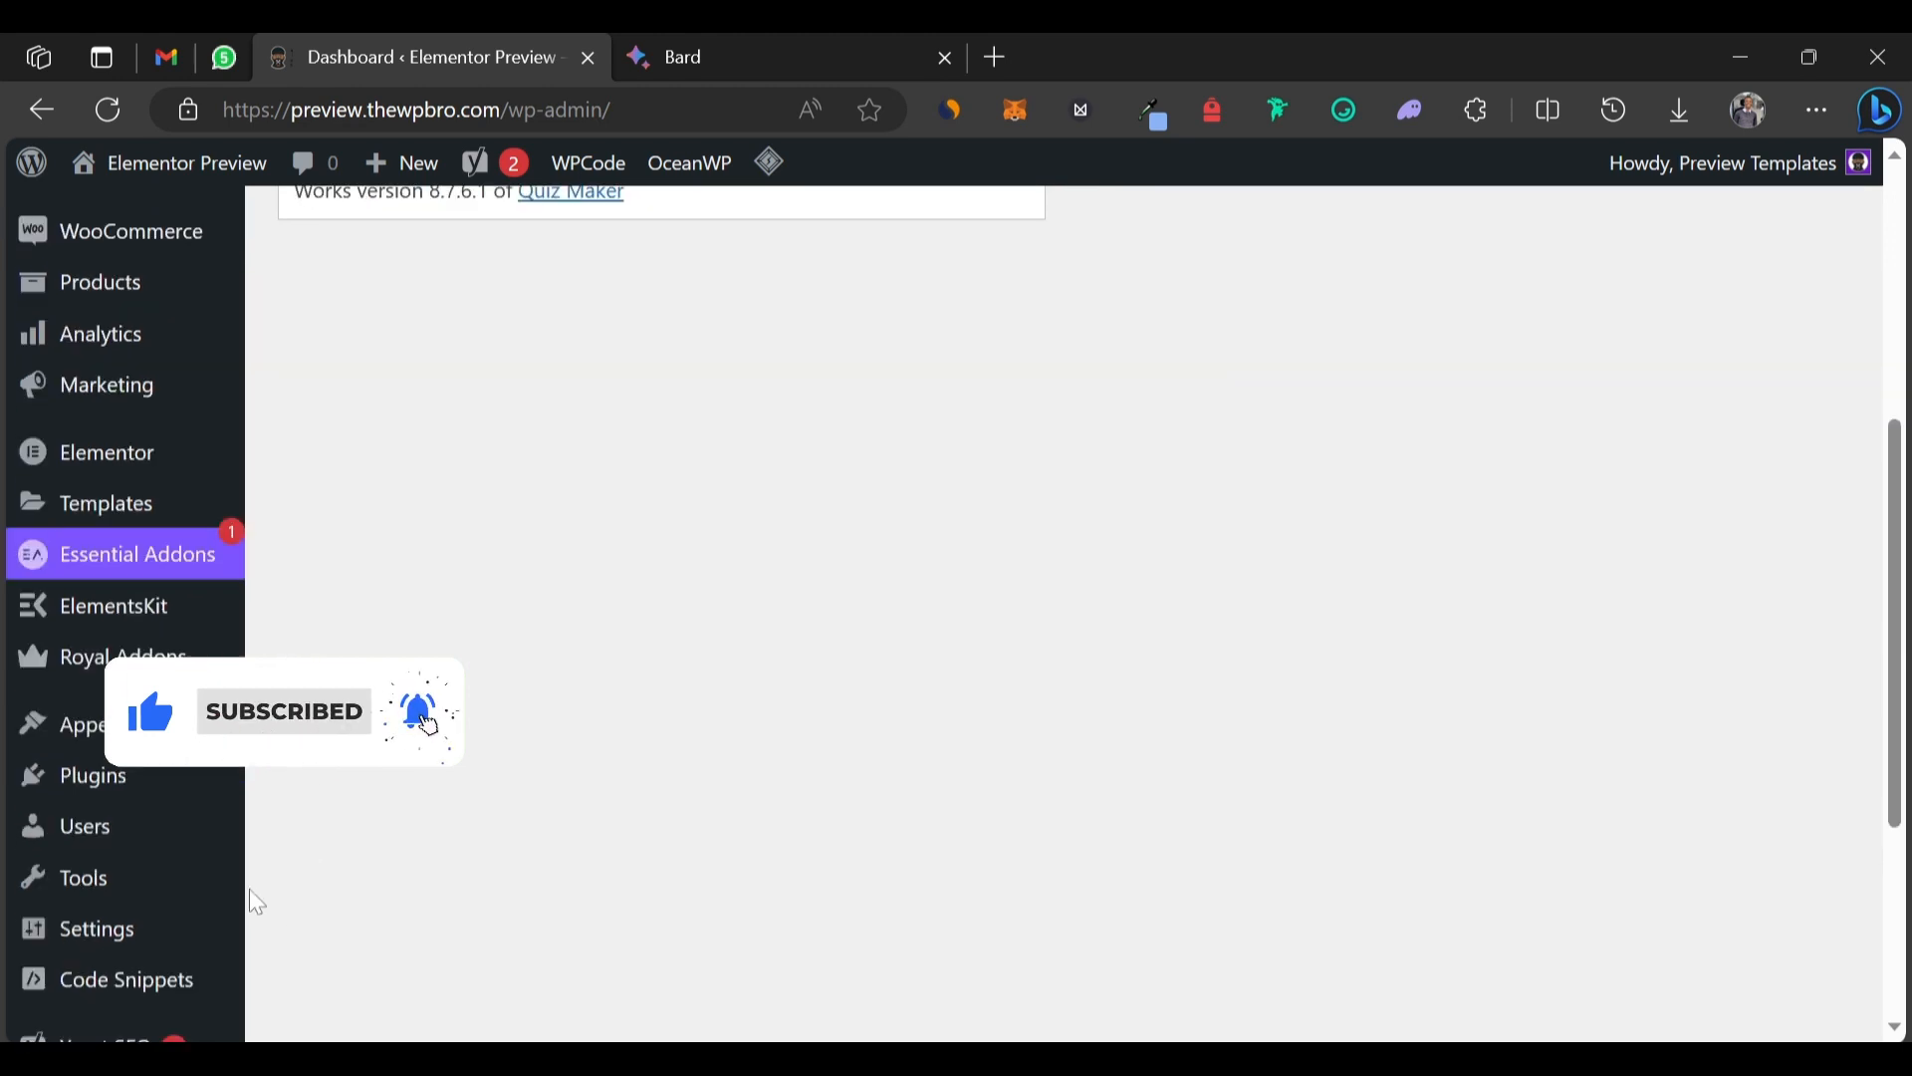
{"action": "mouse_move", "coordinate": [60, 776]}
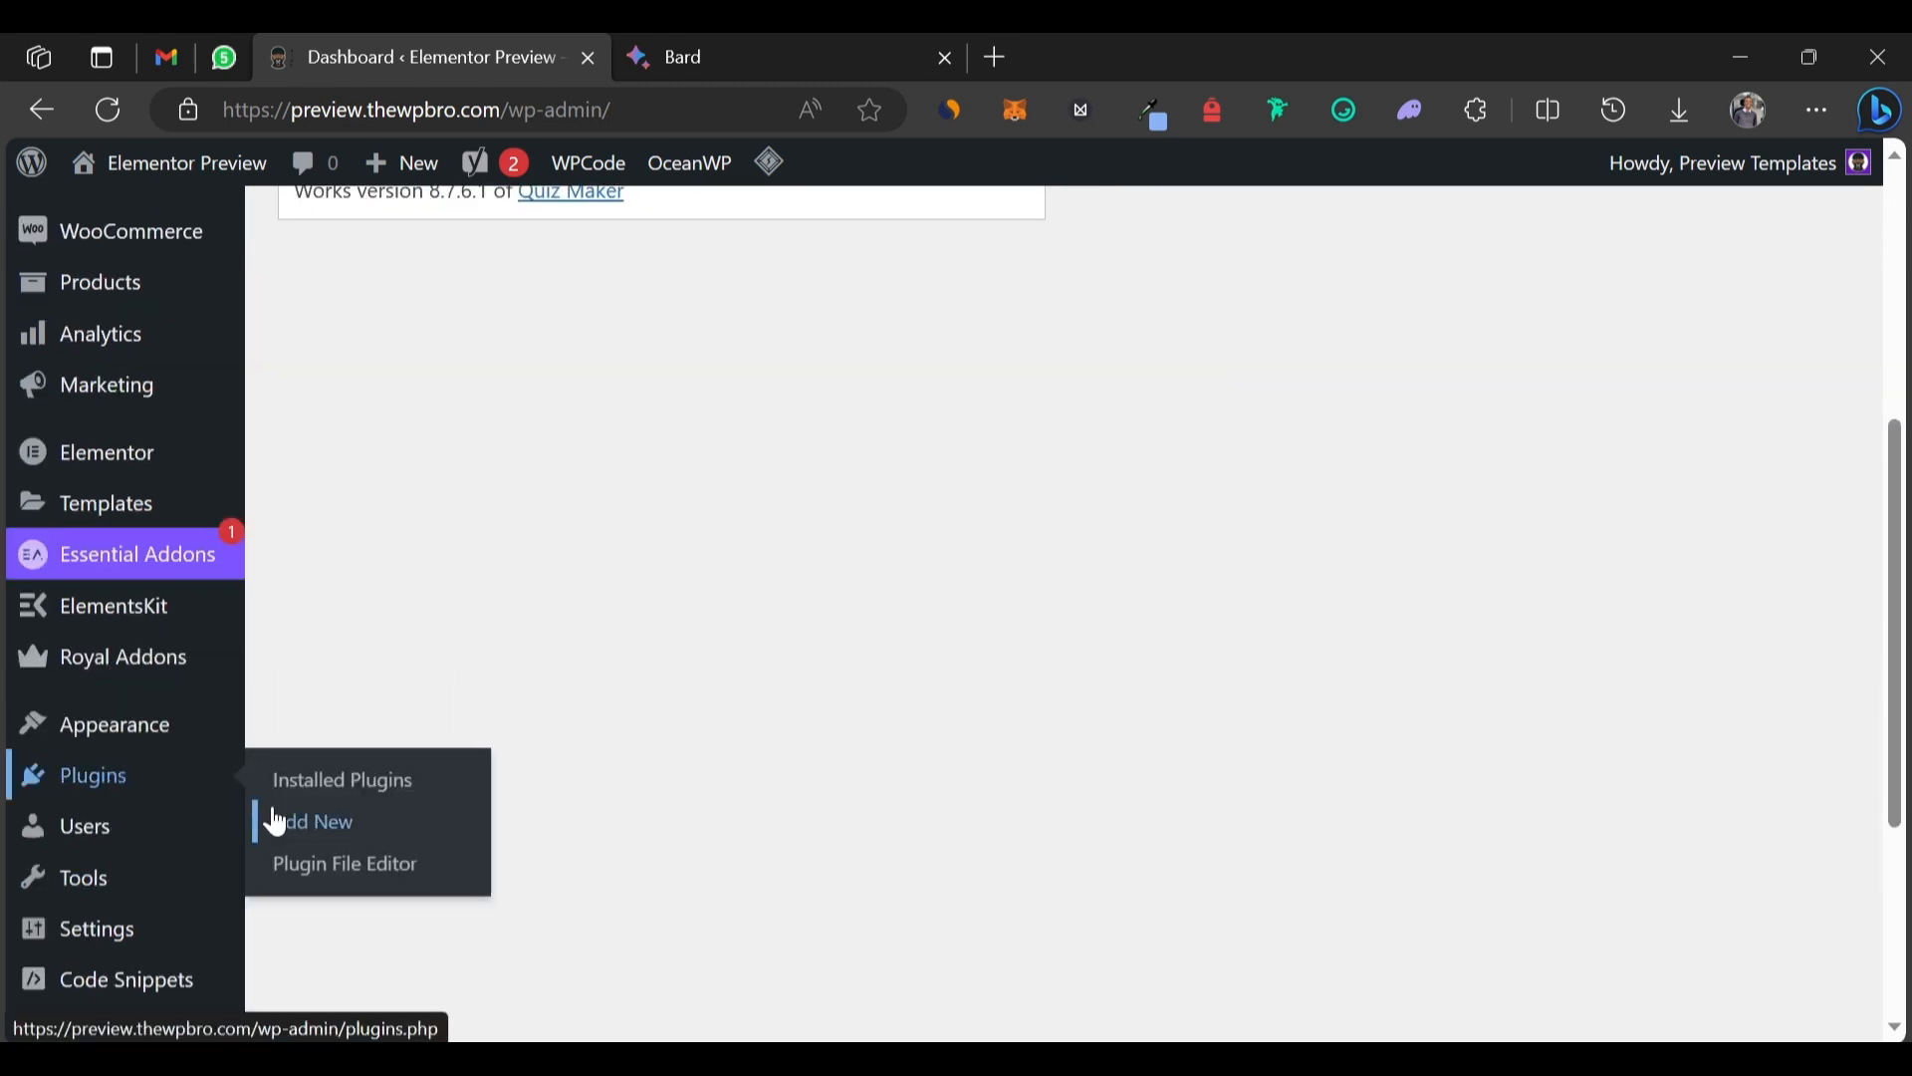
{"action": "left_click", "coordinate": [284, 820]}
{"action": "left_click", "coordinate": [1522, 342]}
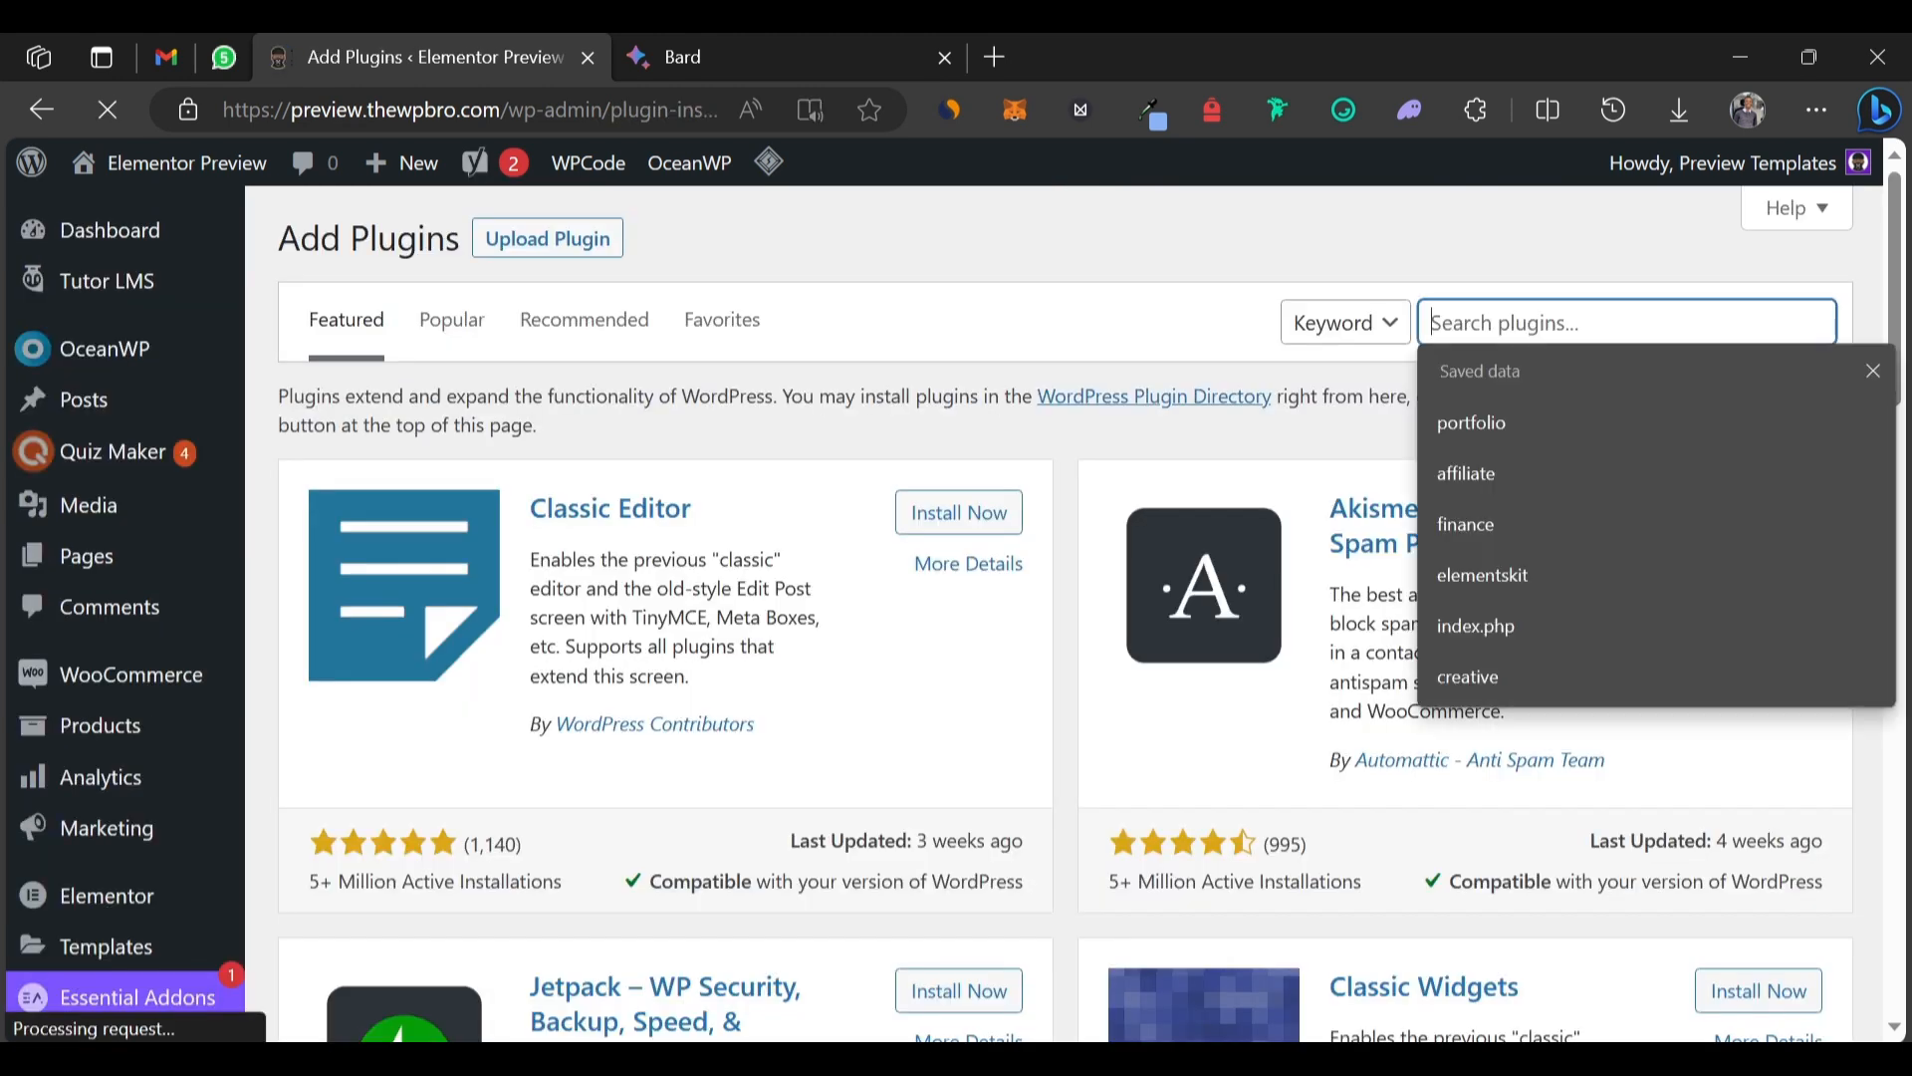
{"action": "type", "text": "yay"}
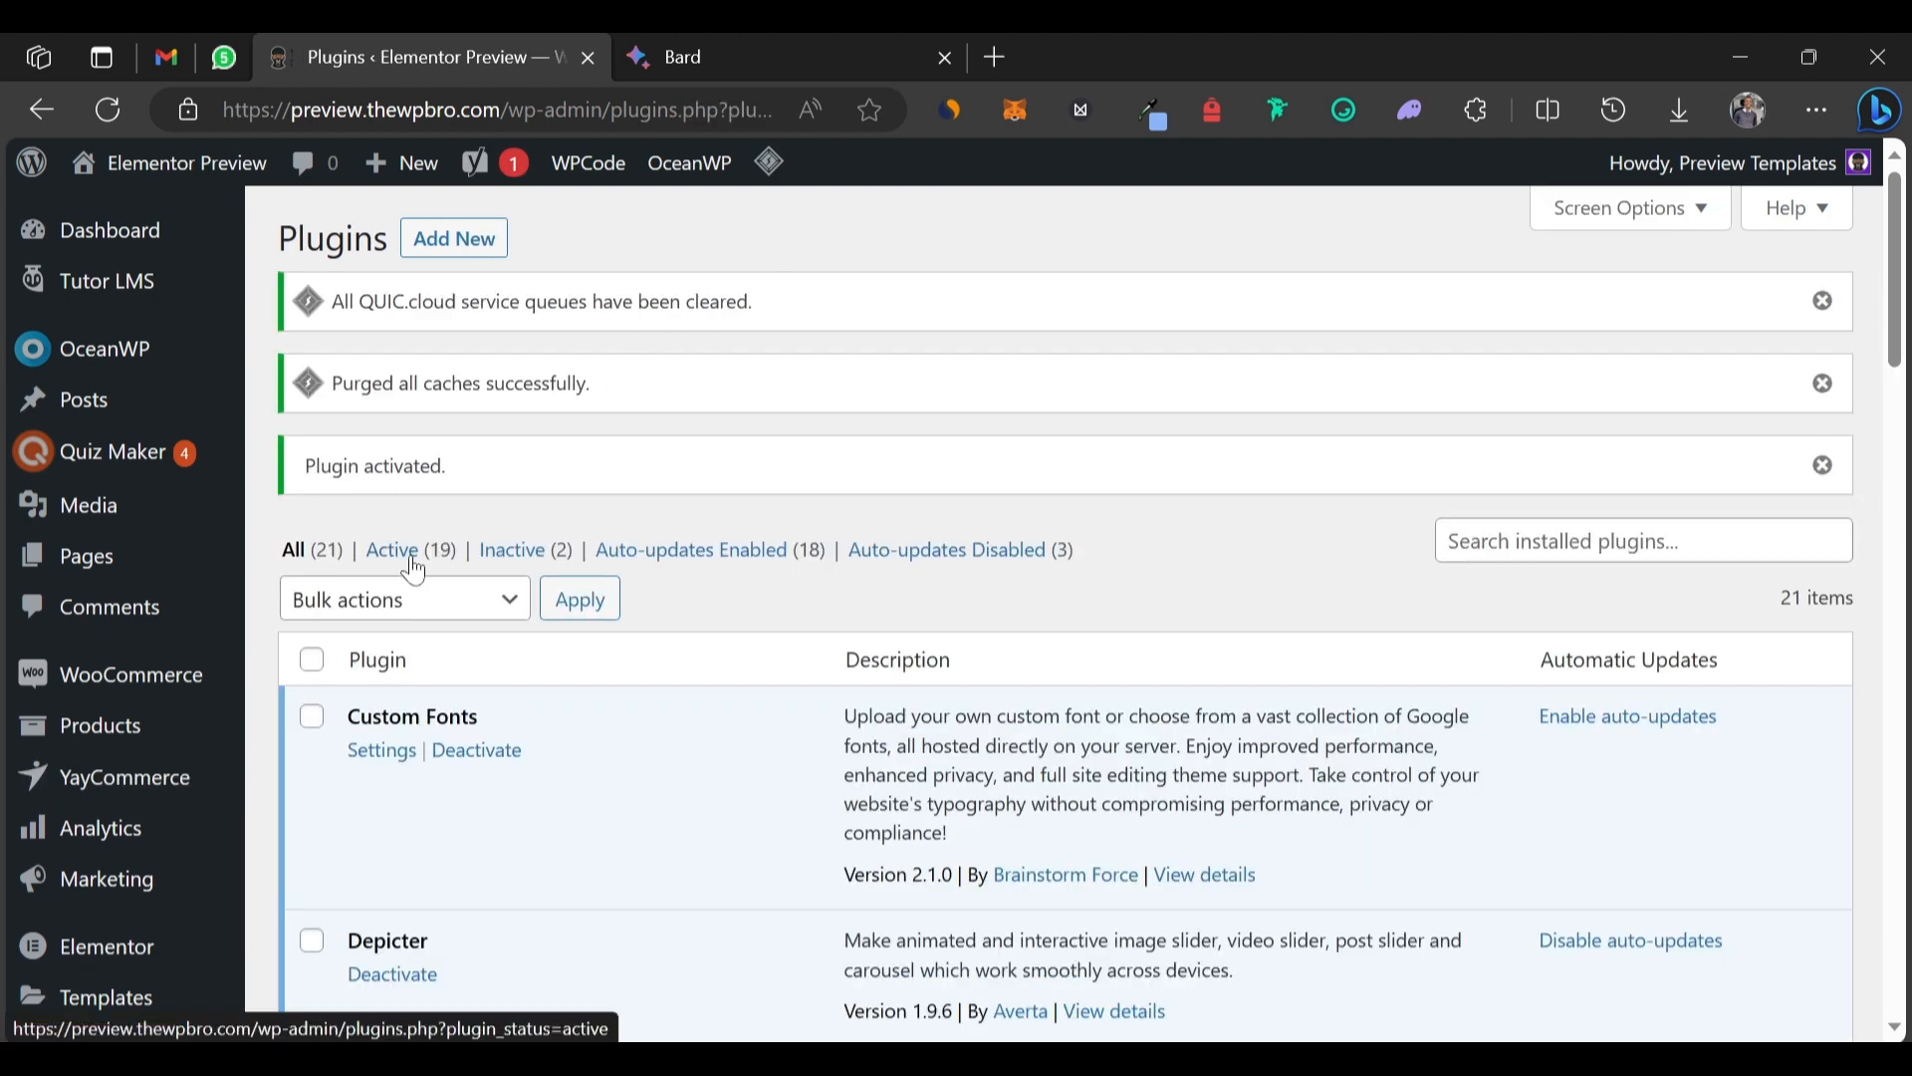
{"action": "scroll", "coordinate": [409, 555], "scroll_direction": "down", "scroll_amount": 2}
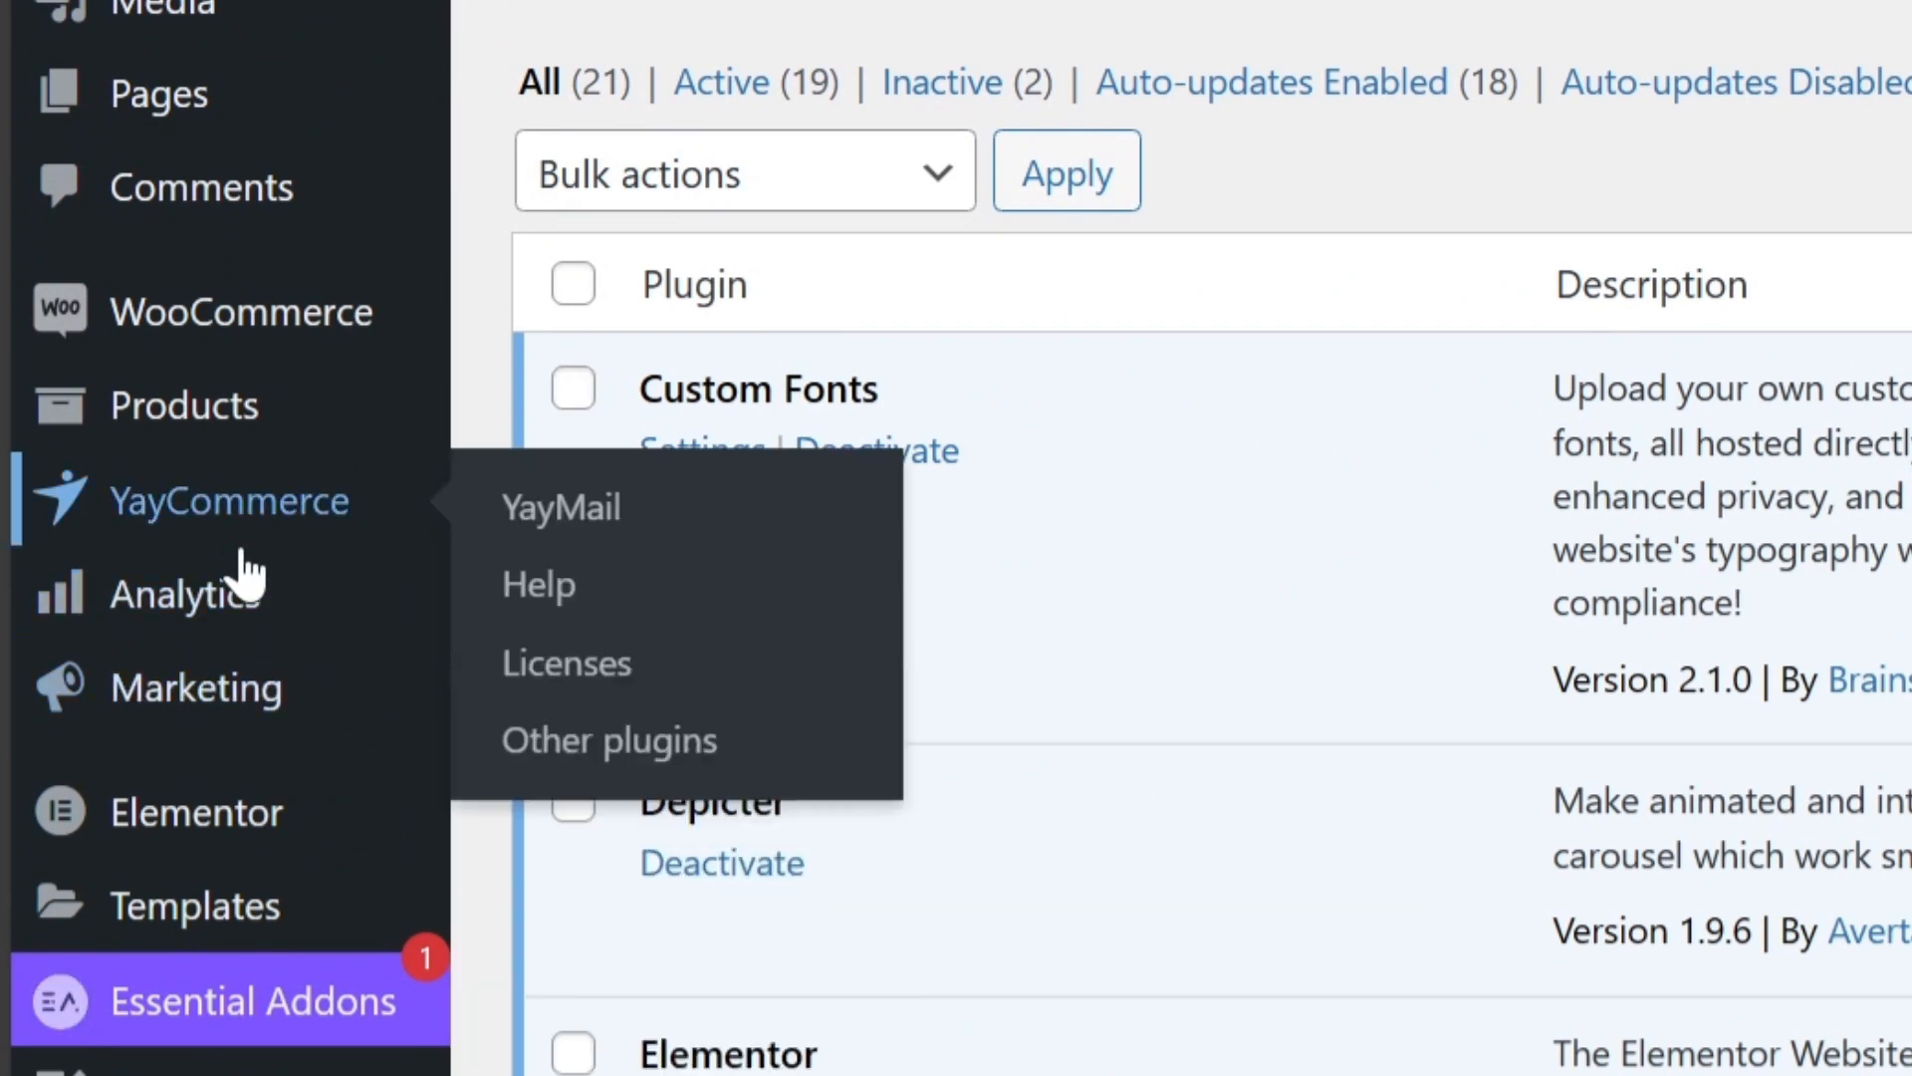
{"action": "left_click", "coordinate": [230, 514]}
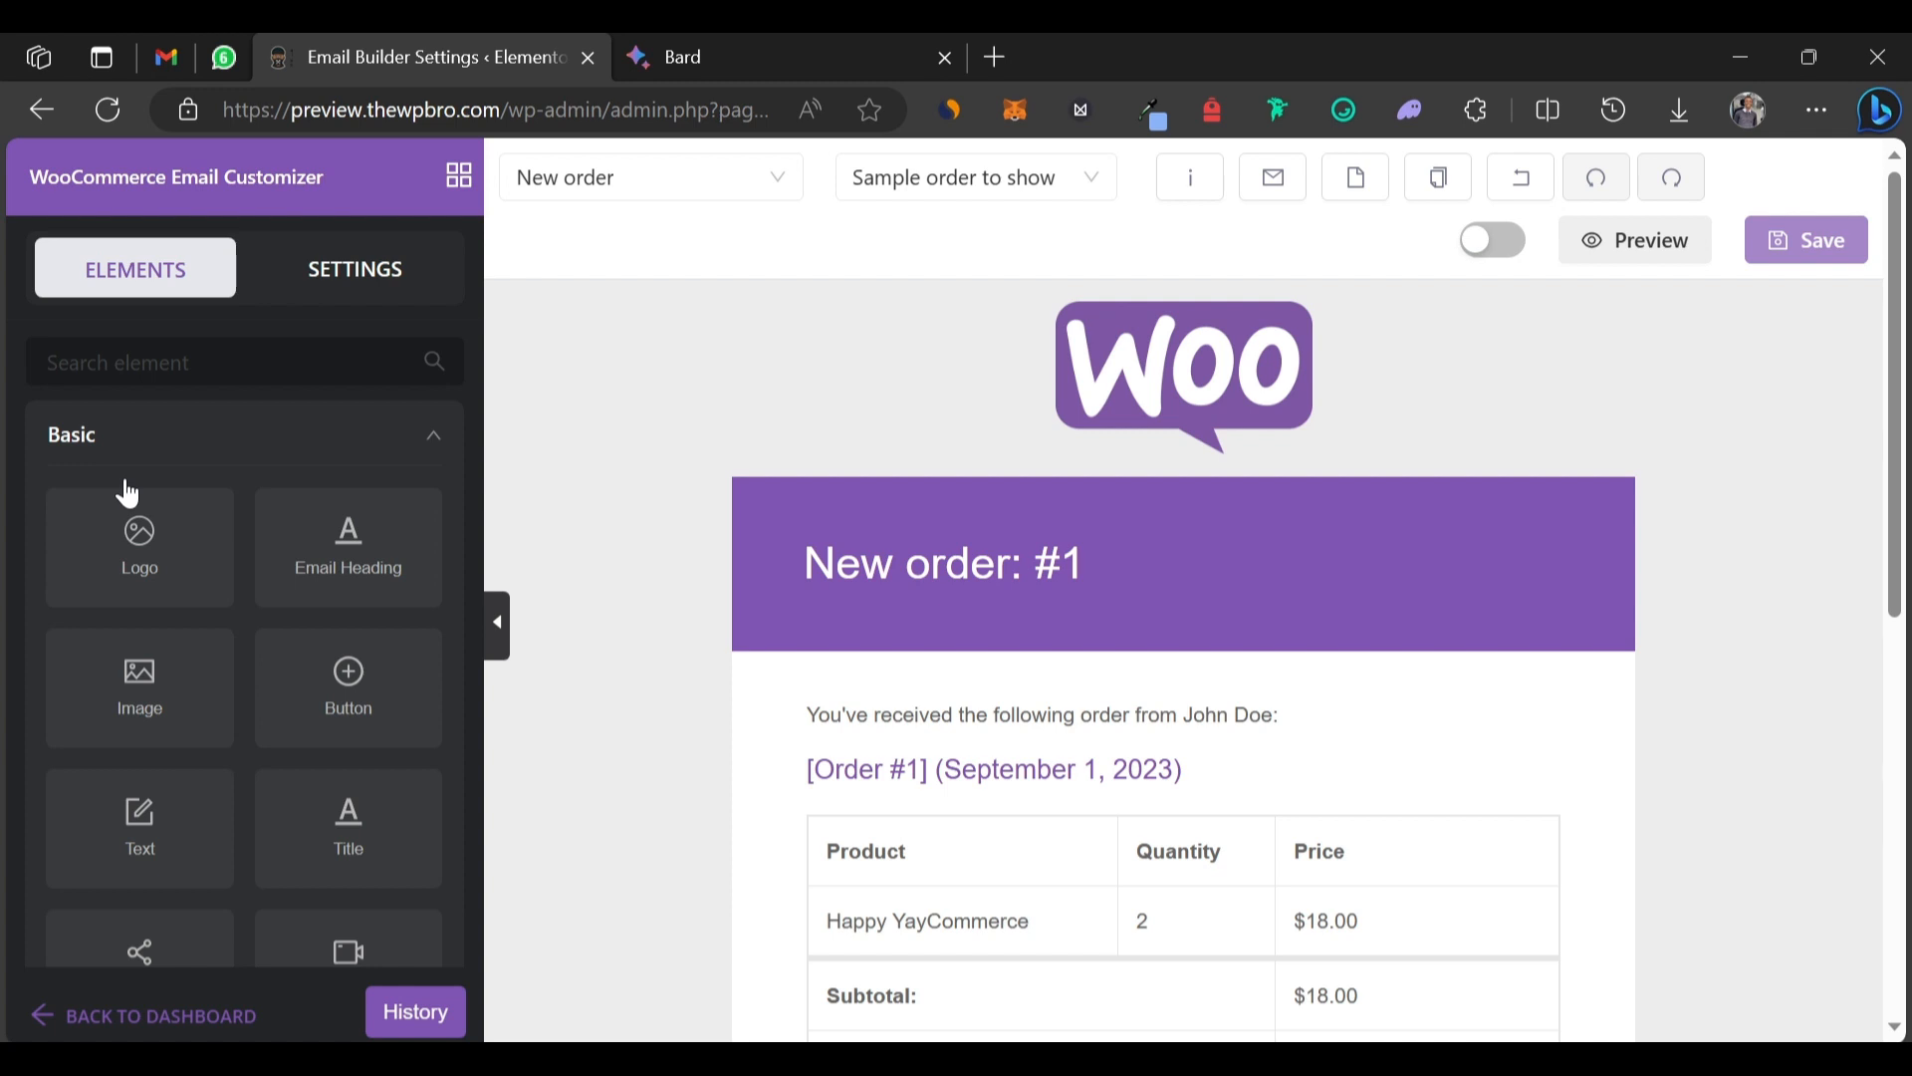
Scroll through the Elements panel and expand the General layout elements.
{"action": "scroll", "coordinate": [180, 426], "scroll_direction": "down", "scroll_amount": 4}
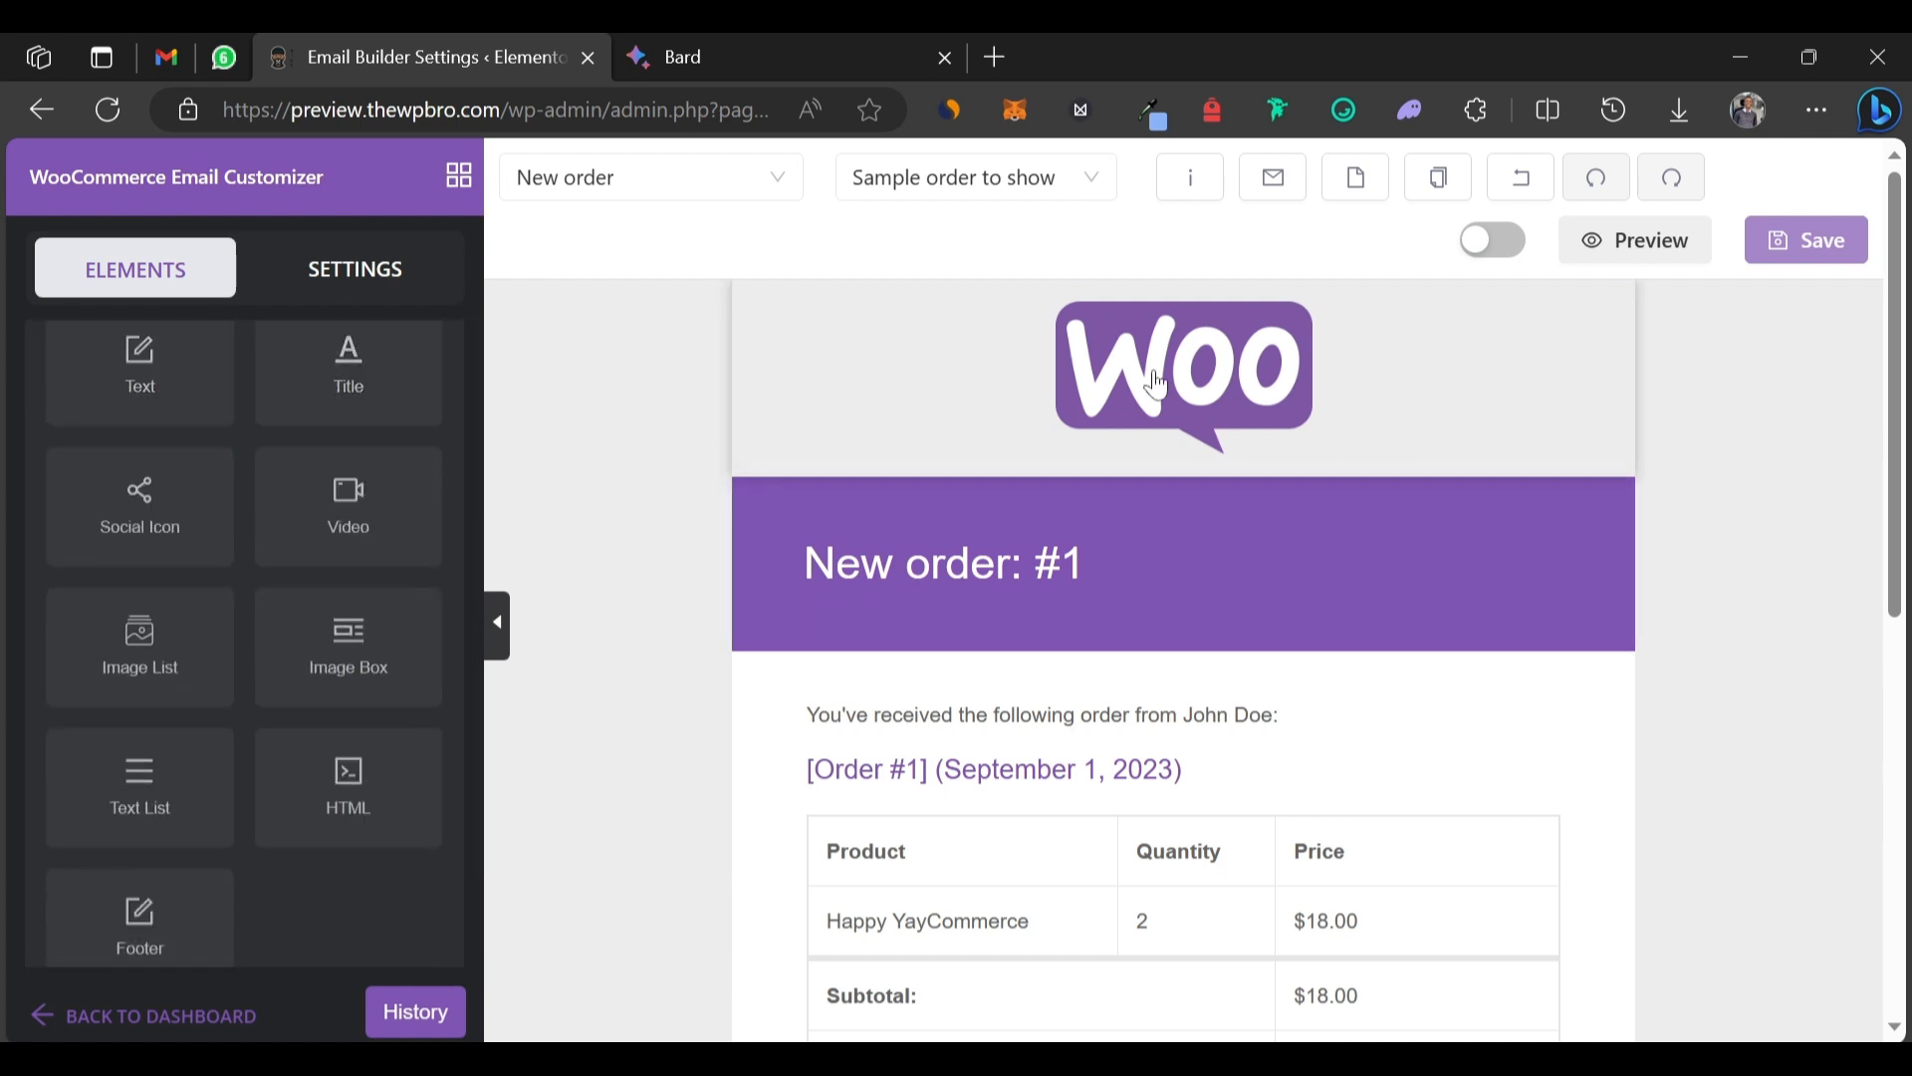
{"action": "scroll", "coordinate": [971, 944], "scroll_direction": "down", "scroll_amount": 2}
{"action": "scroll", "coordinate": [965, 939], "scroll_direction": "up", "scroll_amount": 1}
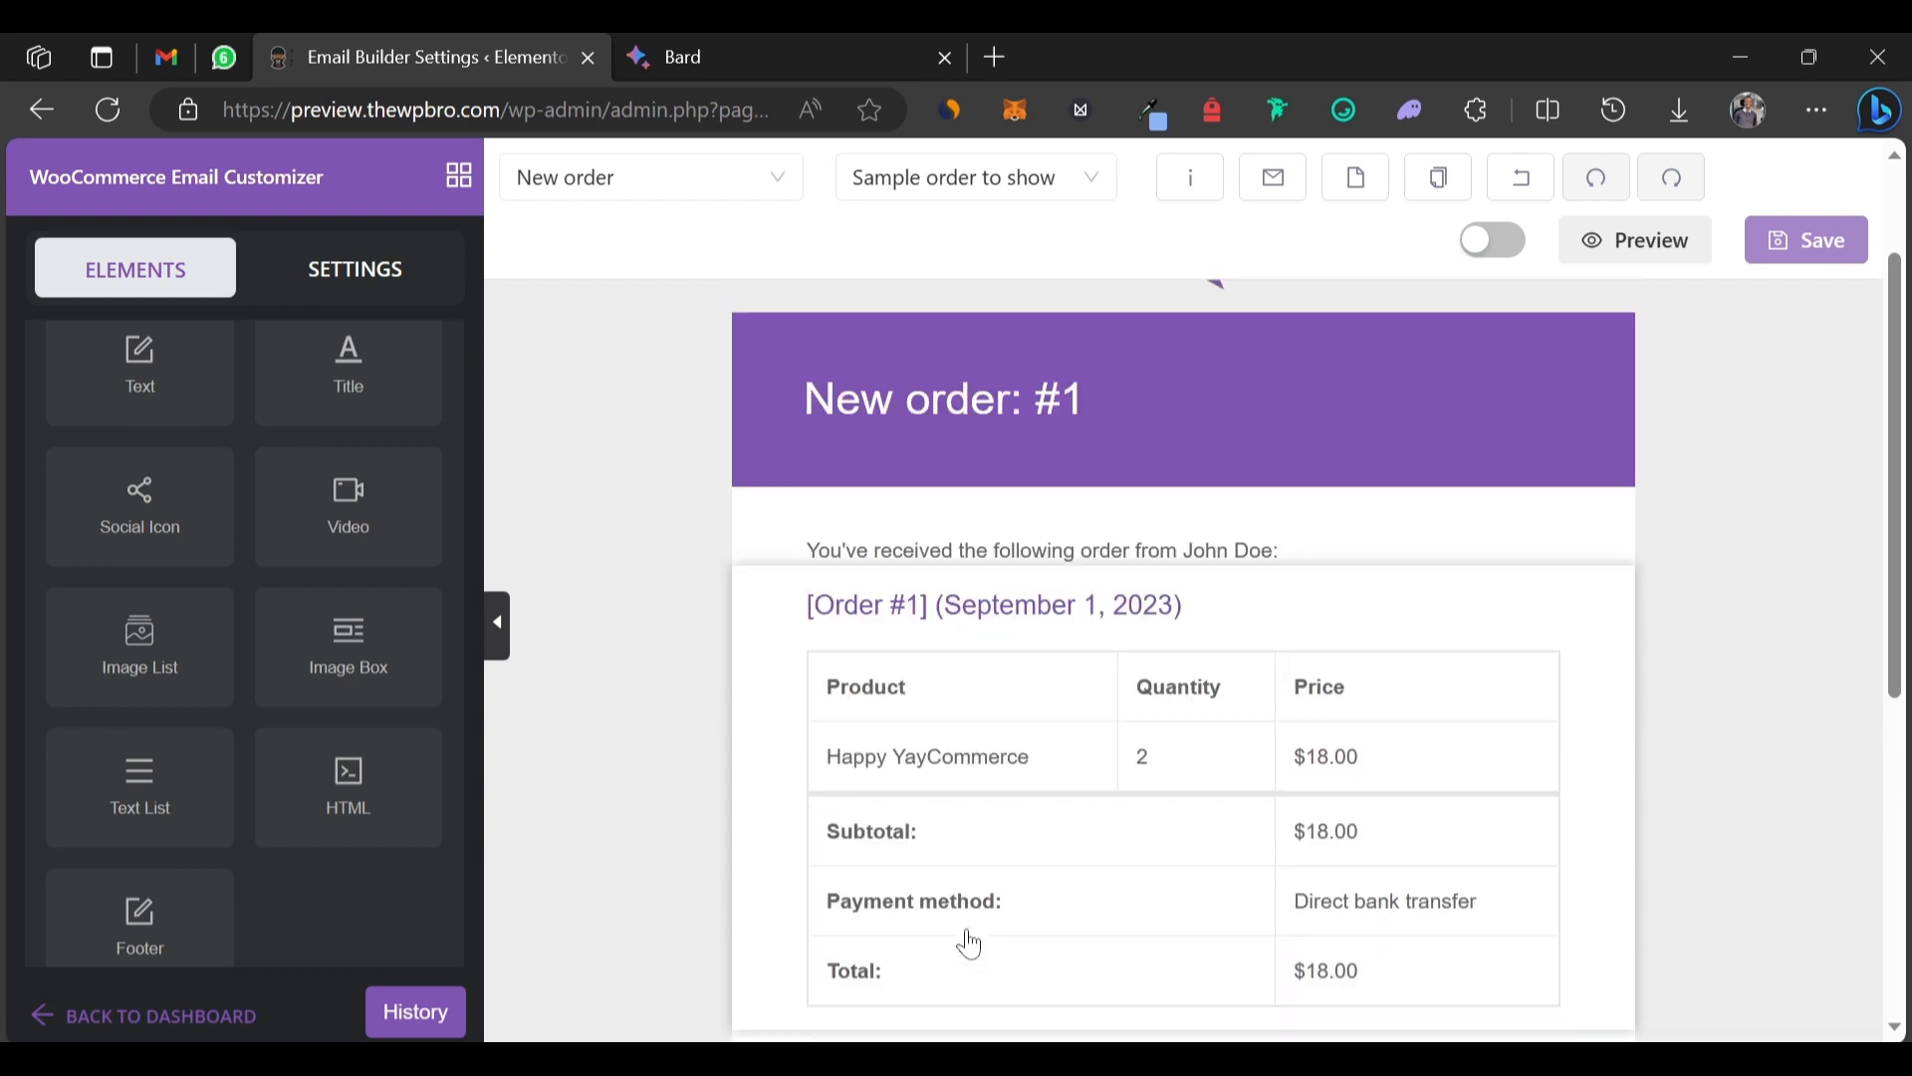
{"action": "scroll", "coordinate": [405, 408], "scroll_direction": "up", "scroll_amount": 5}
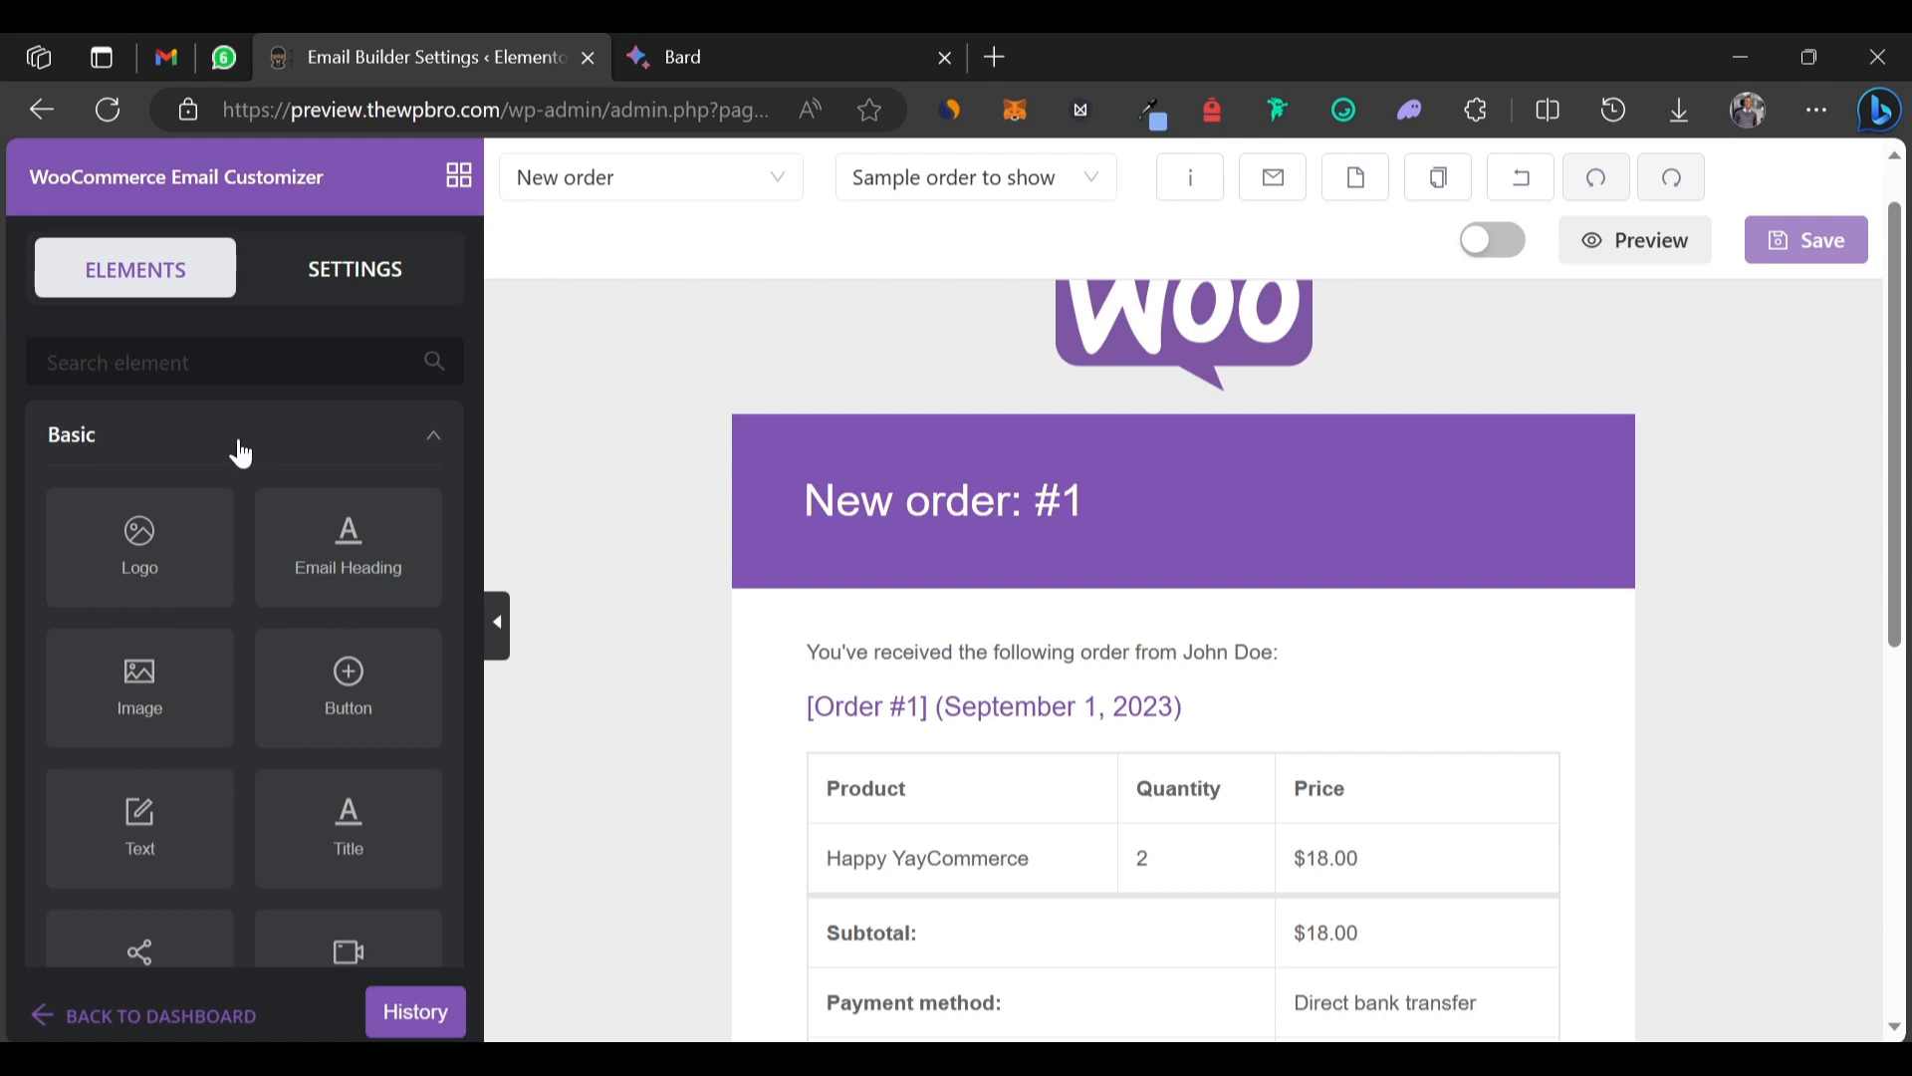
{"action": "scroll", "coordinate": [237, 435], "scroll_direction": "down", "scroll_amount": 3}
{"action": "scroll", "coordinate": [1022, 332], "scroll_direction": "up", "scroll_amount": 2}
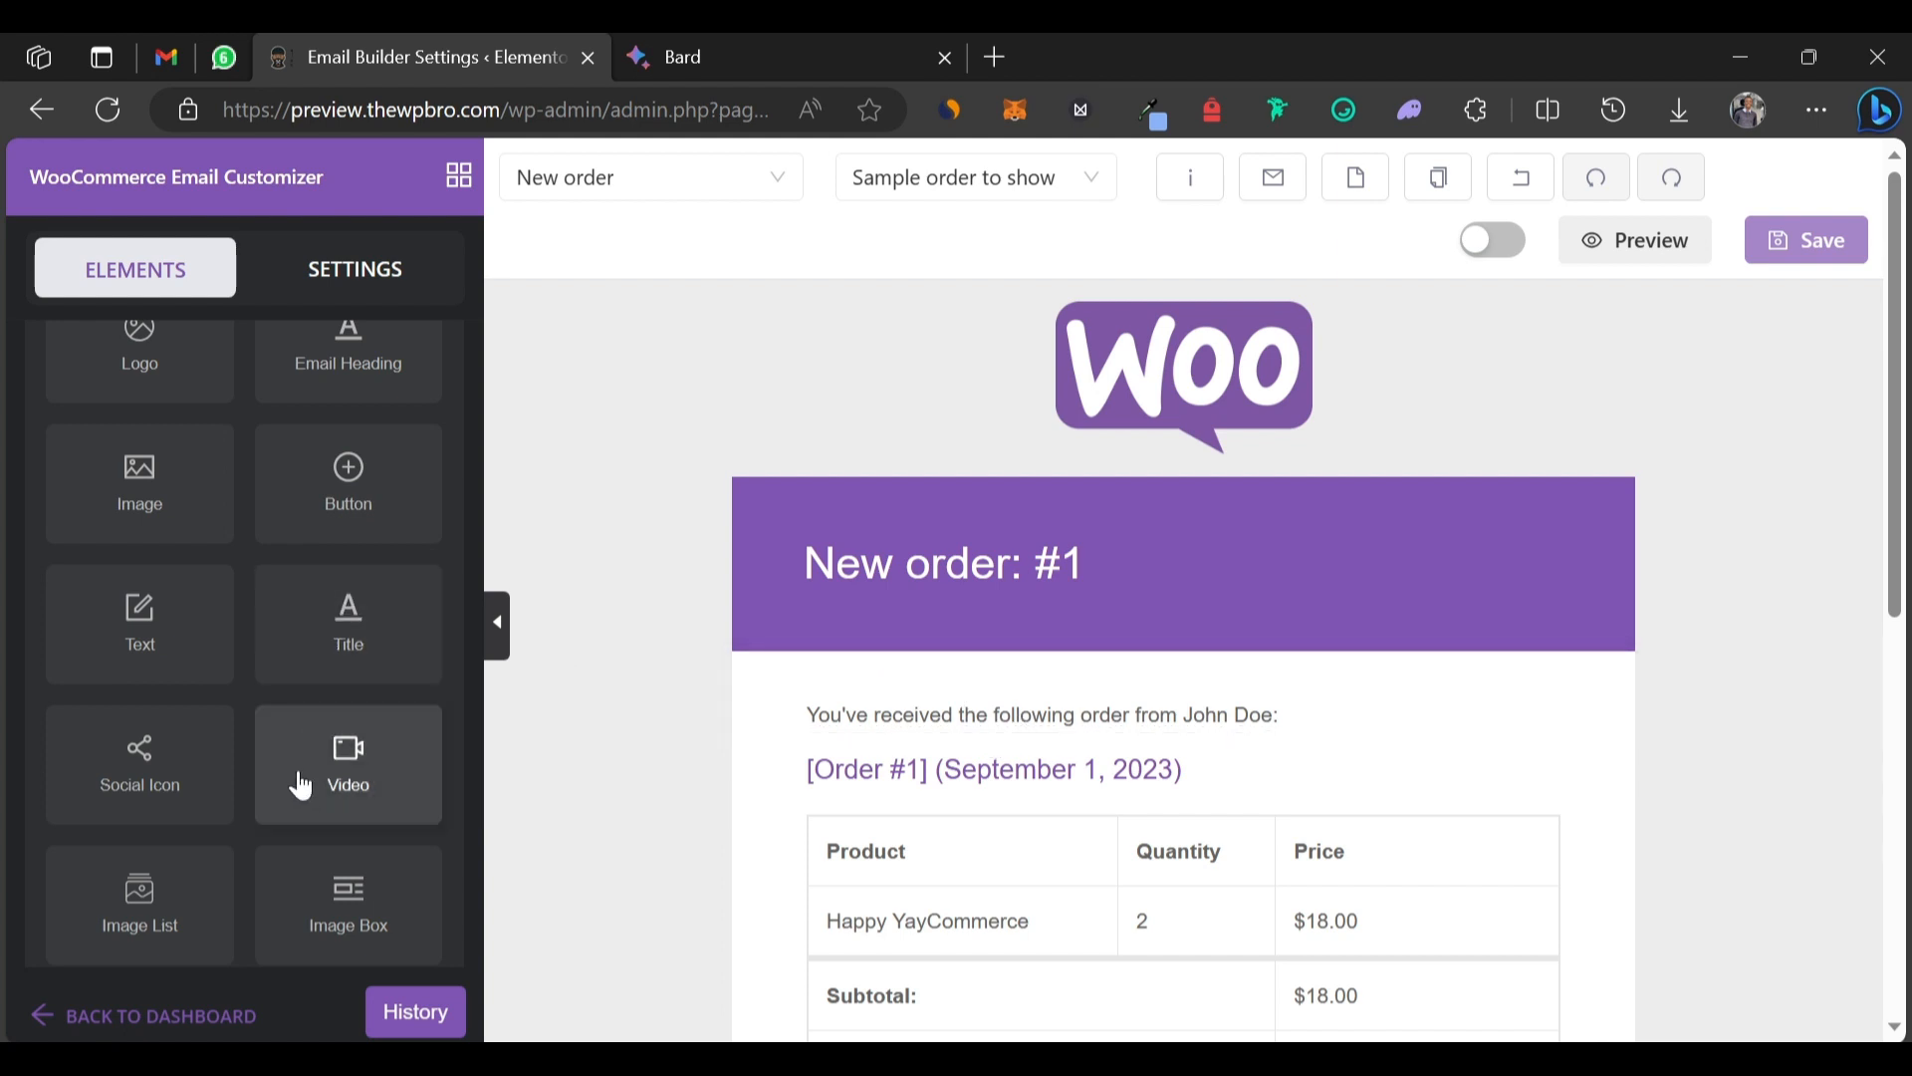
{"action": "scroll", "coordinate": [236, 776], "scroll_direction": "down", "scroll_amount": 5}
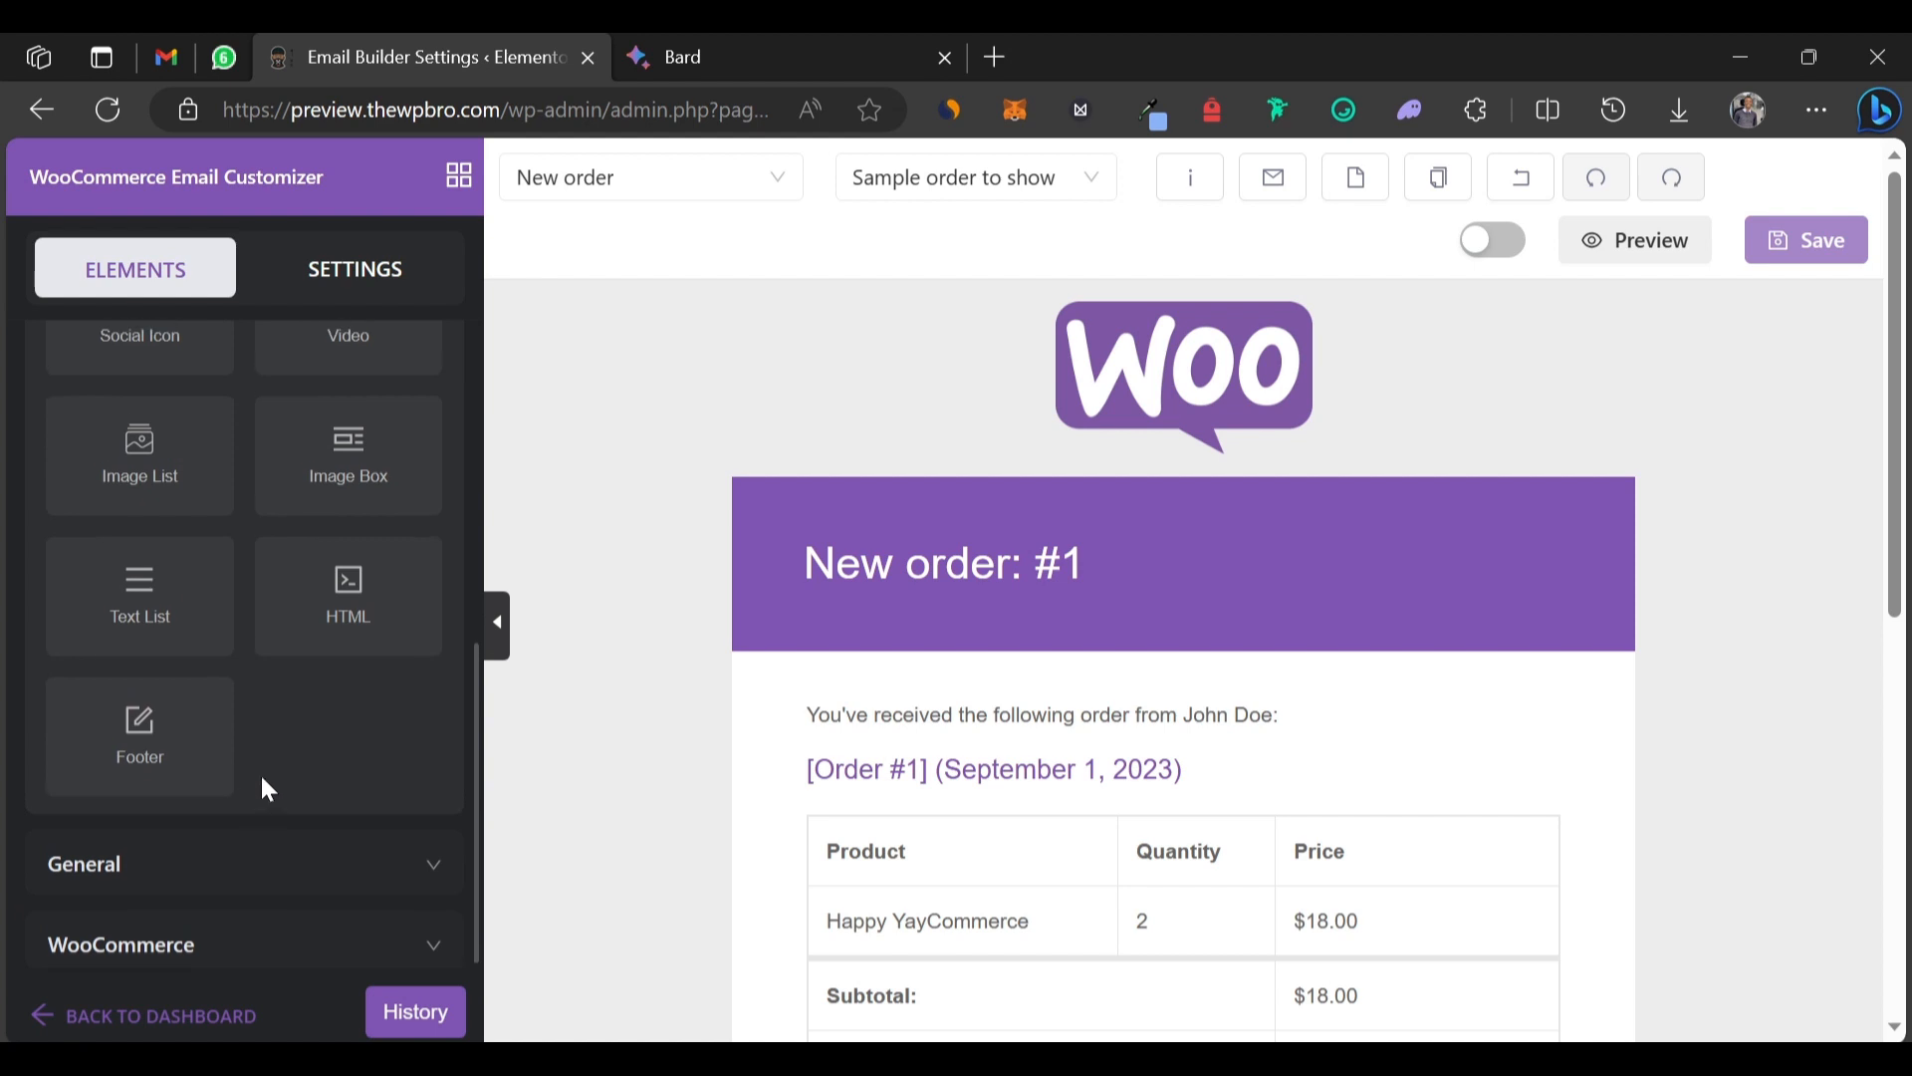
{"action": "left_click", "coordinate": [323, 886]}
{"action": "scroll", "coordinate": [321, 886], "scroll_direction": "down", "scroll_amount": 5}
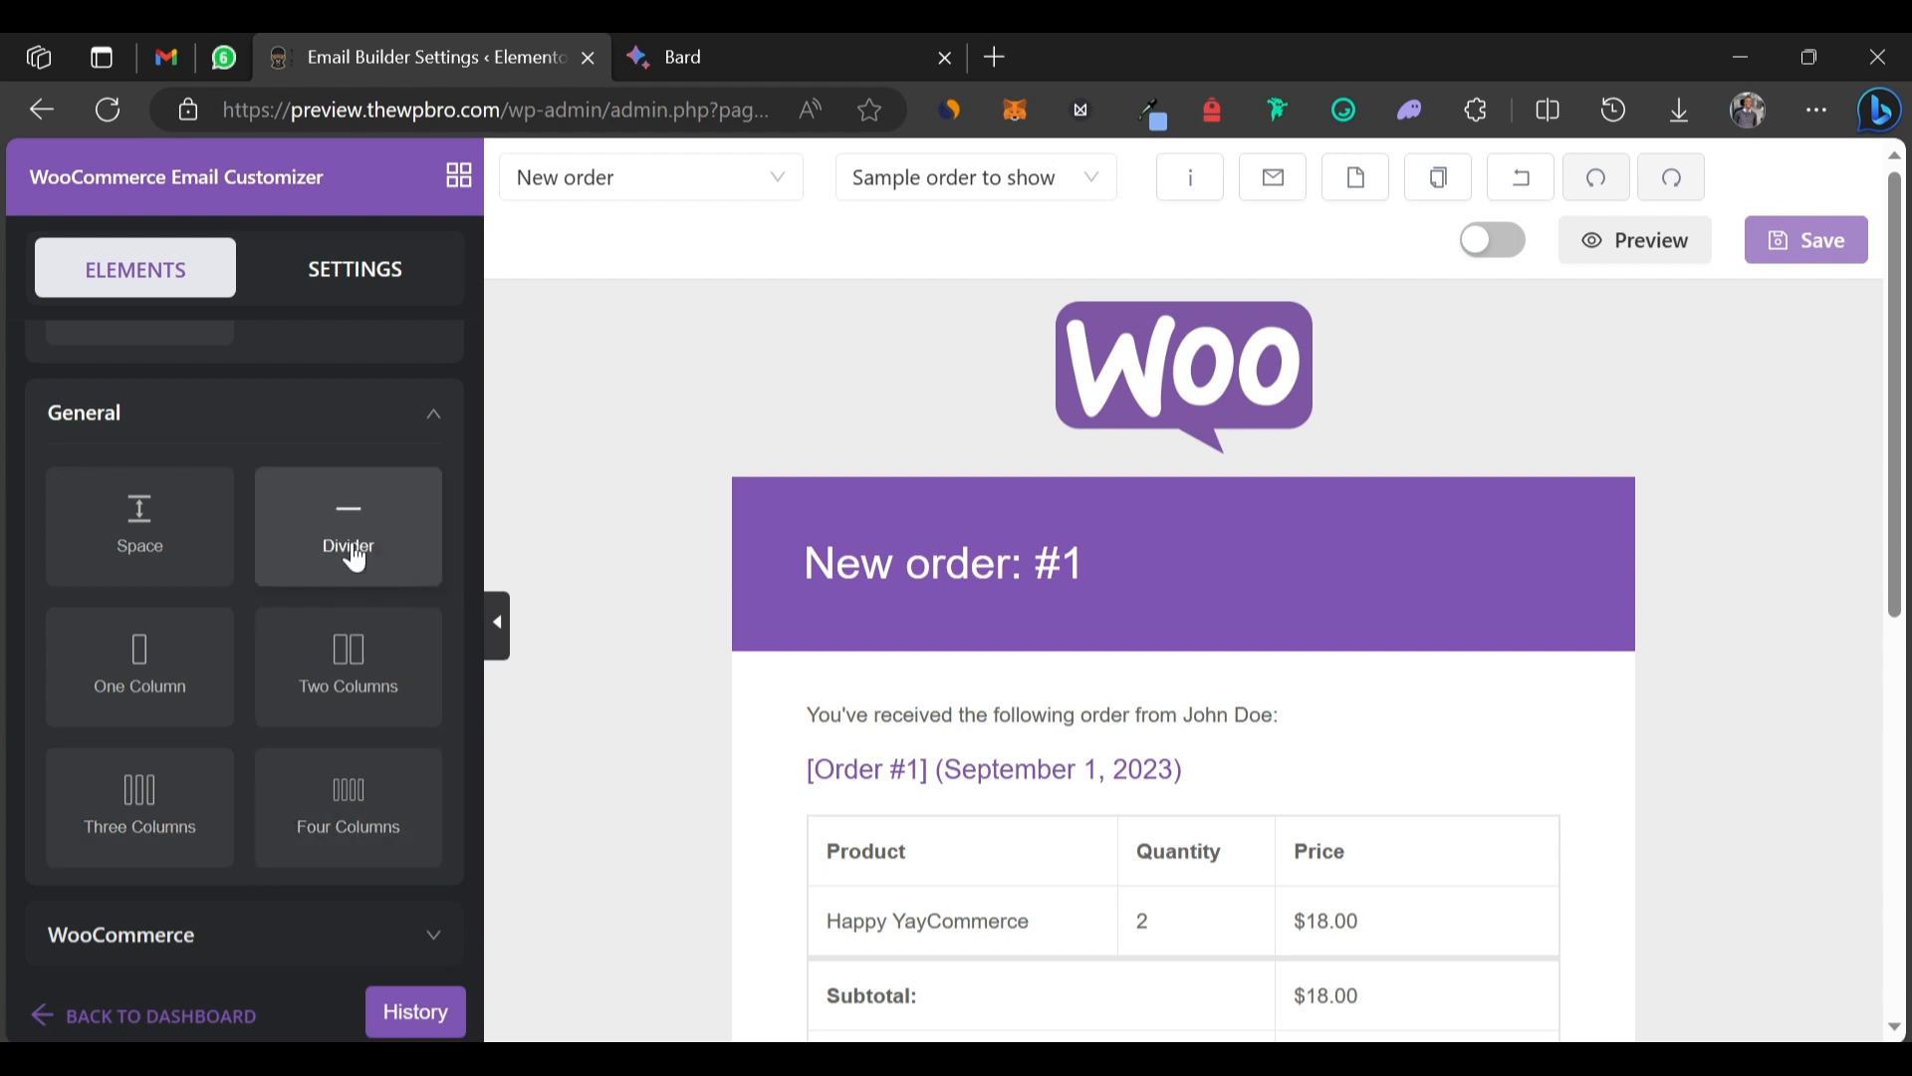
Expand and review the WooCommerce elements, then switch to the Settings tab.
{"action": "left_click", "coordinate": [277, 939]}
{"action": "scroll", "coordinate": [279, 949], "scroll_direction": "down", "scroll_amount": 3}
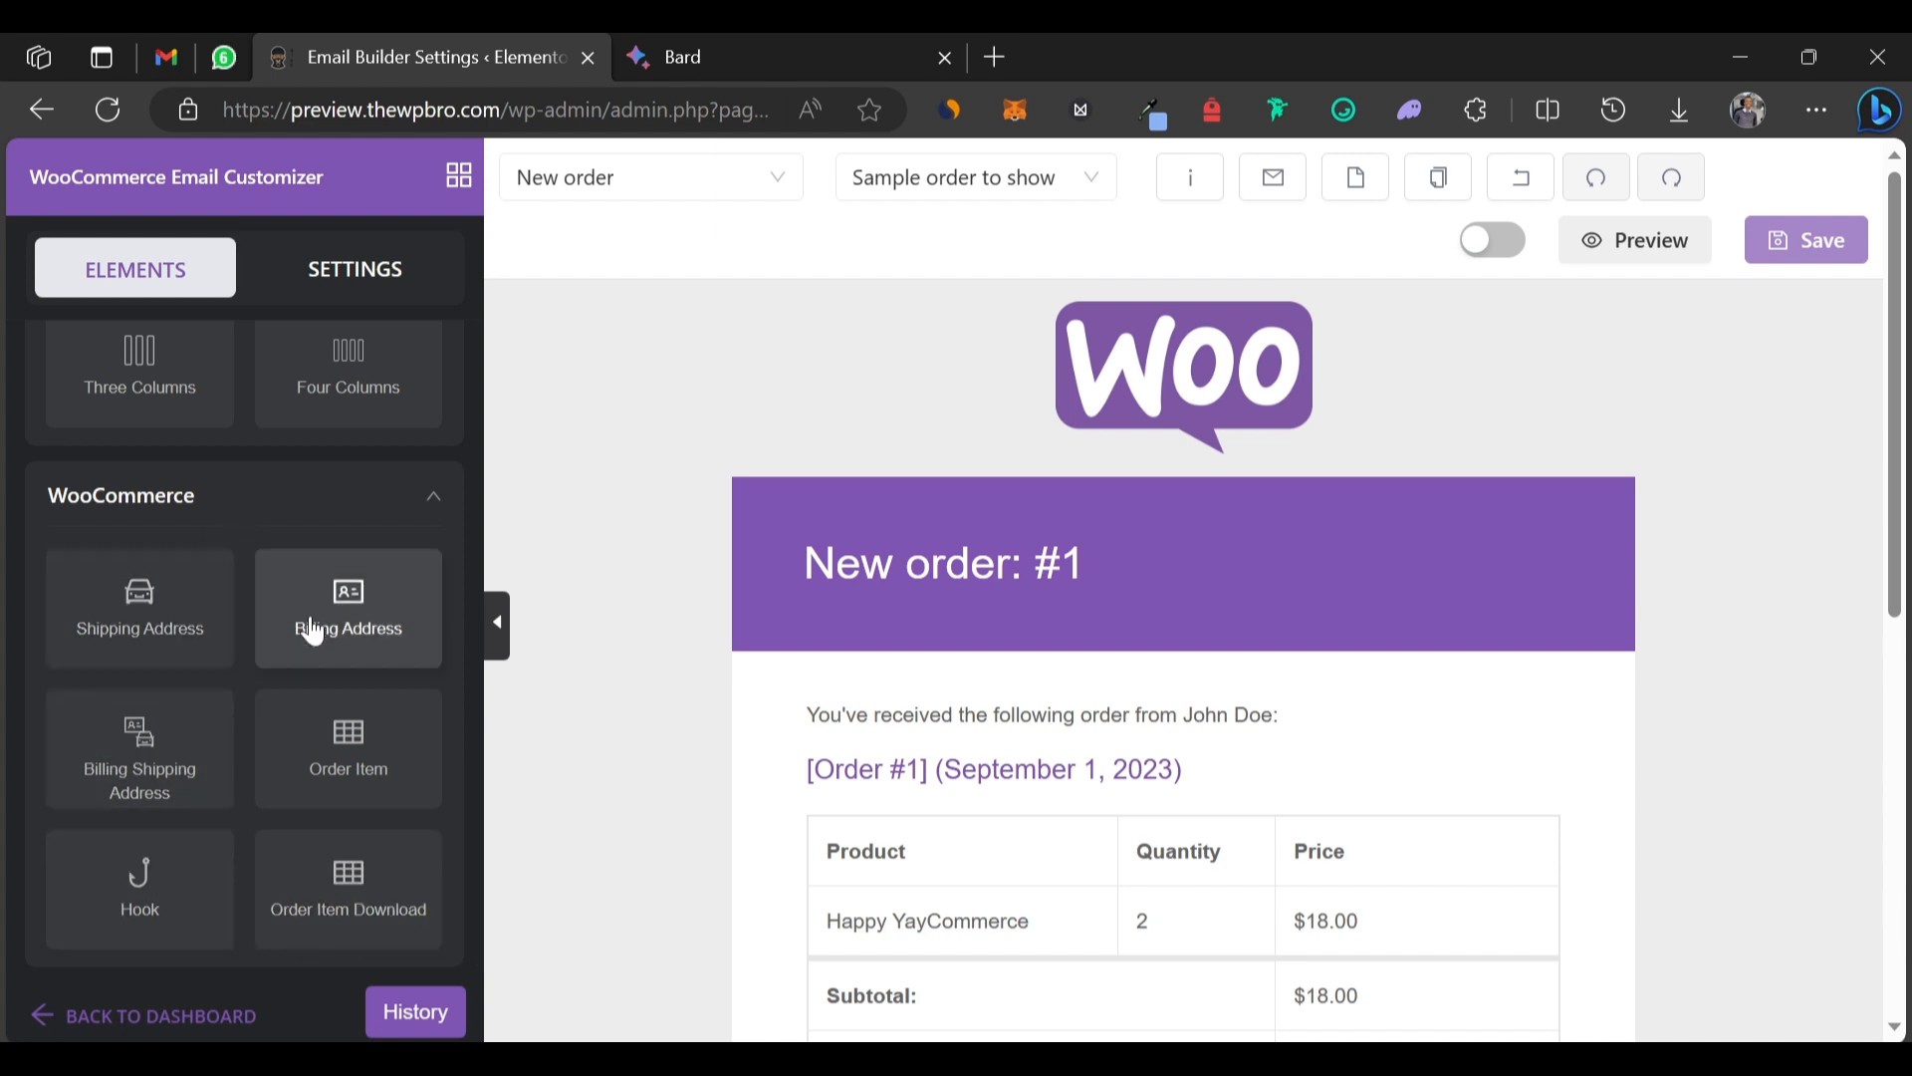
{"action": "scroll", "coordinate": [359, 438], "scroll_direction": "up", "scroll_amount": 10}
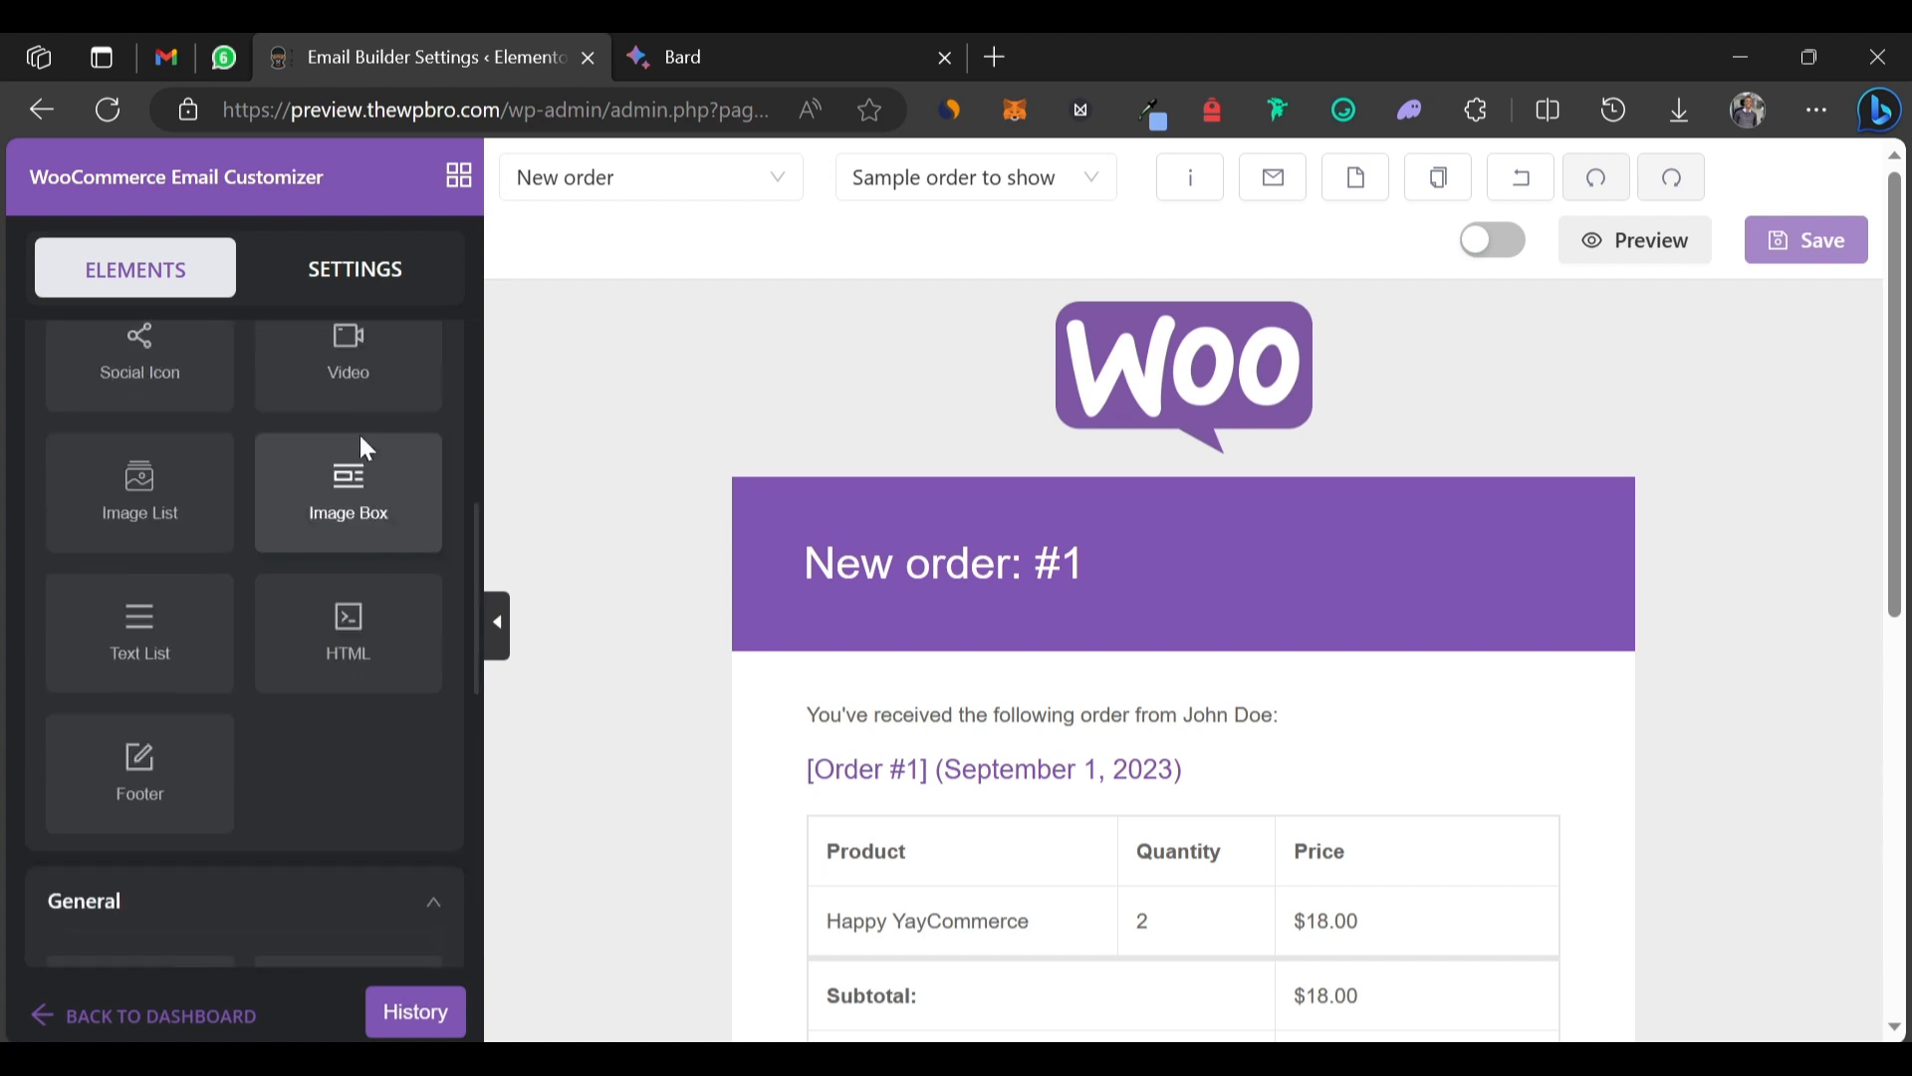
{"action": "left_click", "coordinate": [335, 299]}
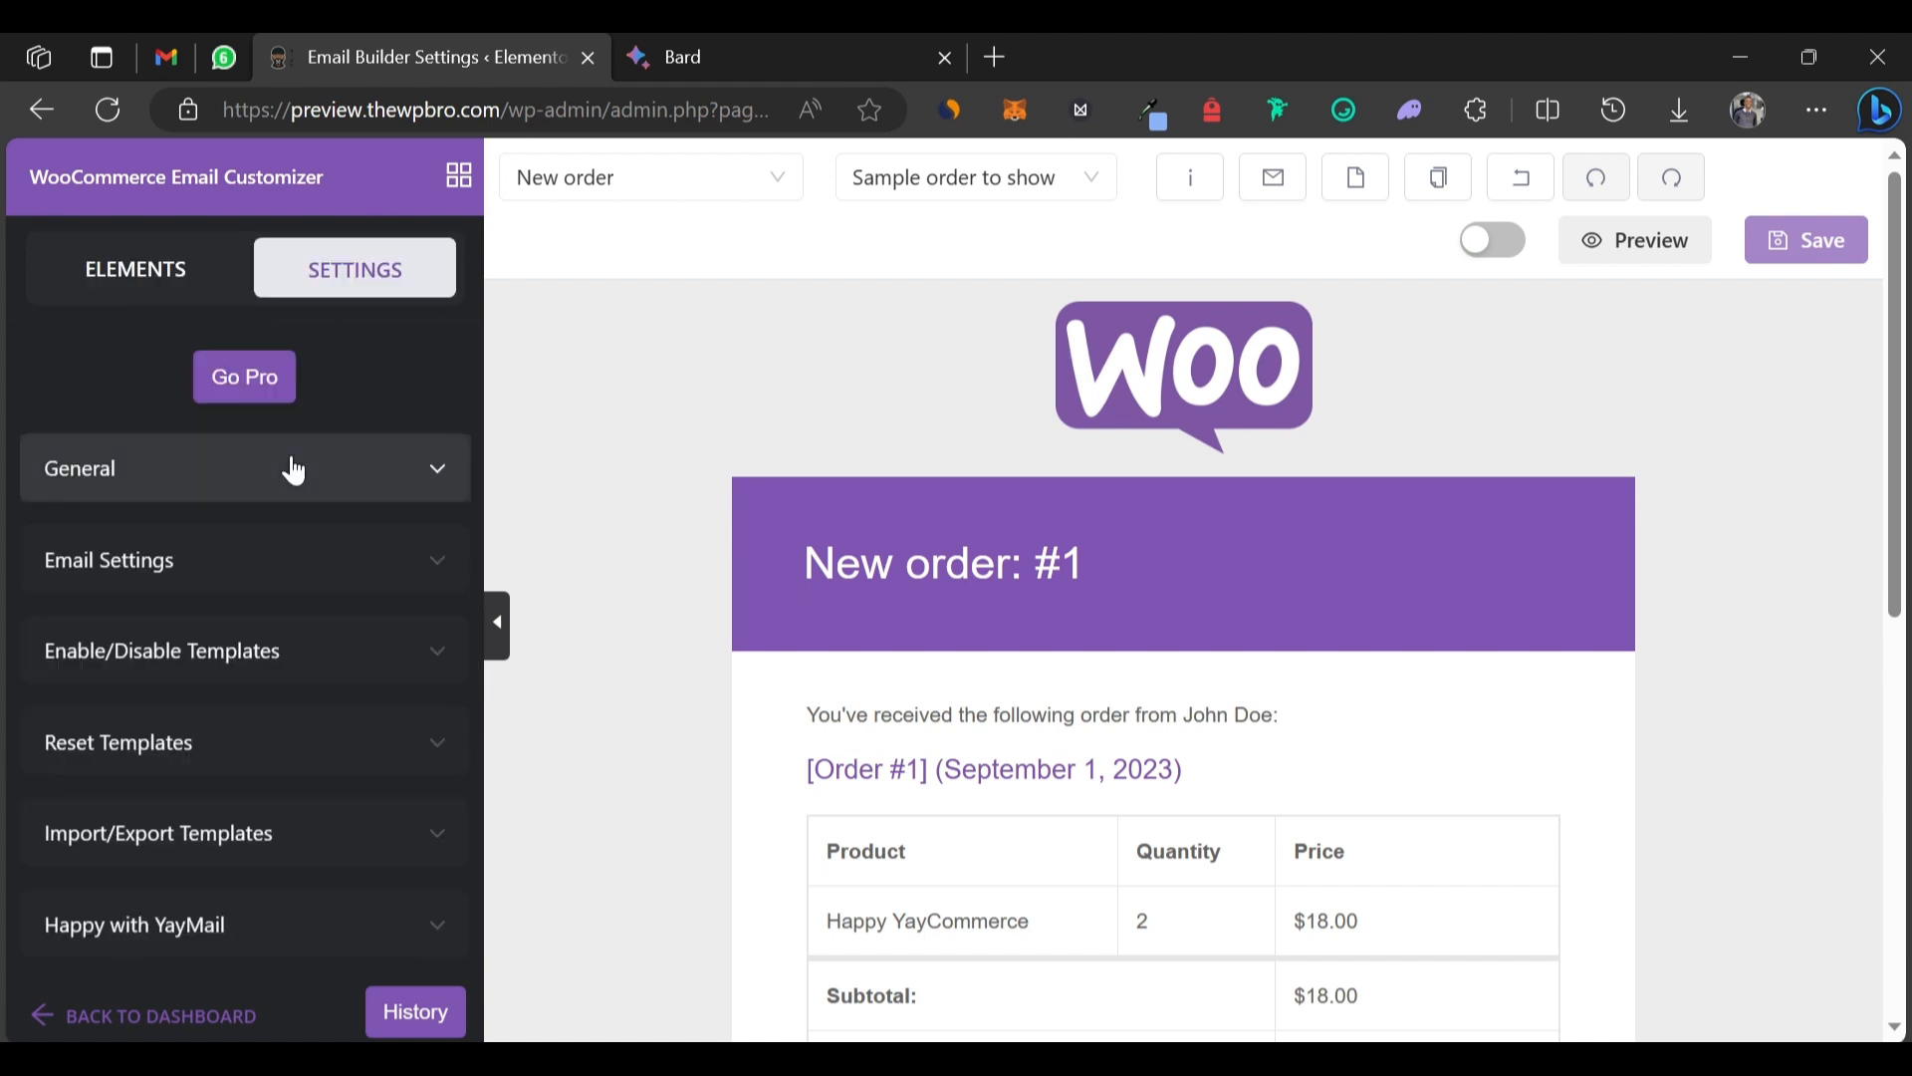
Expand the General settings and look through its toggles.
{"action": "left_click", "coordinate": [239, 468]}
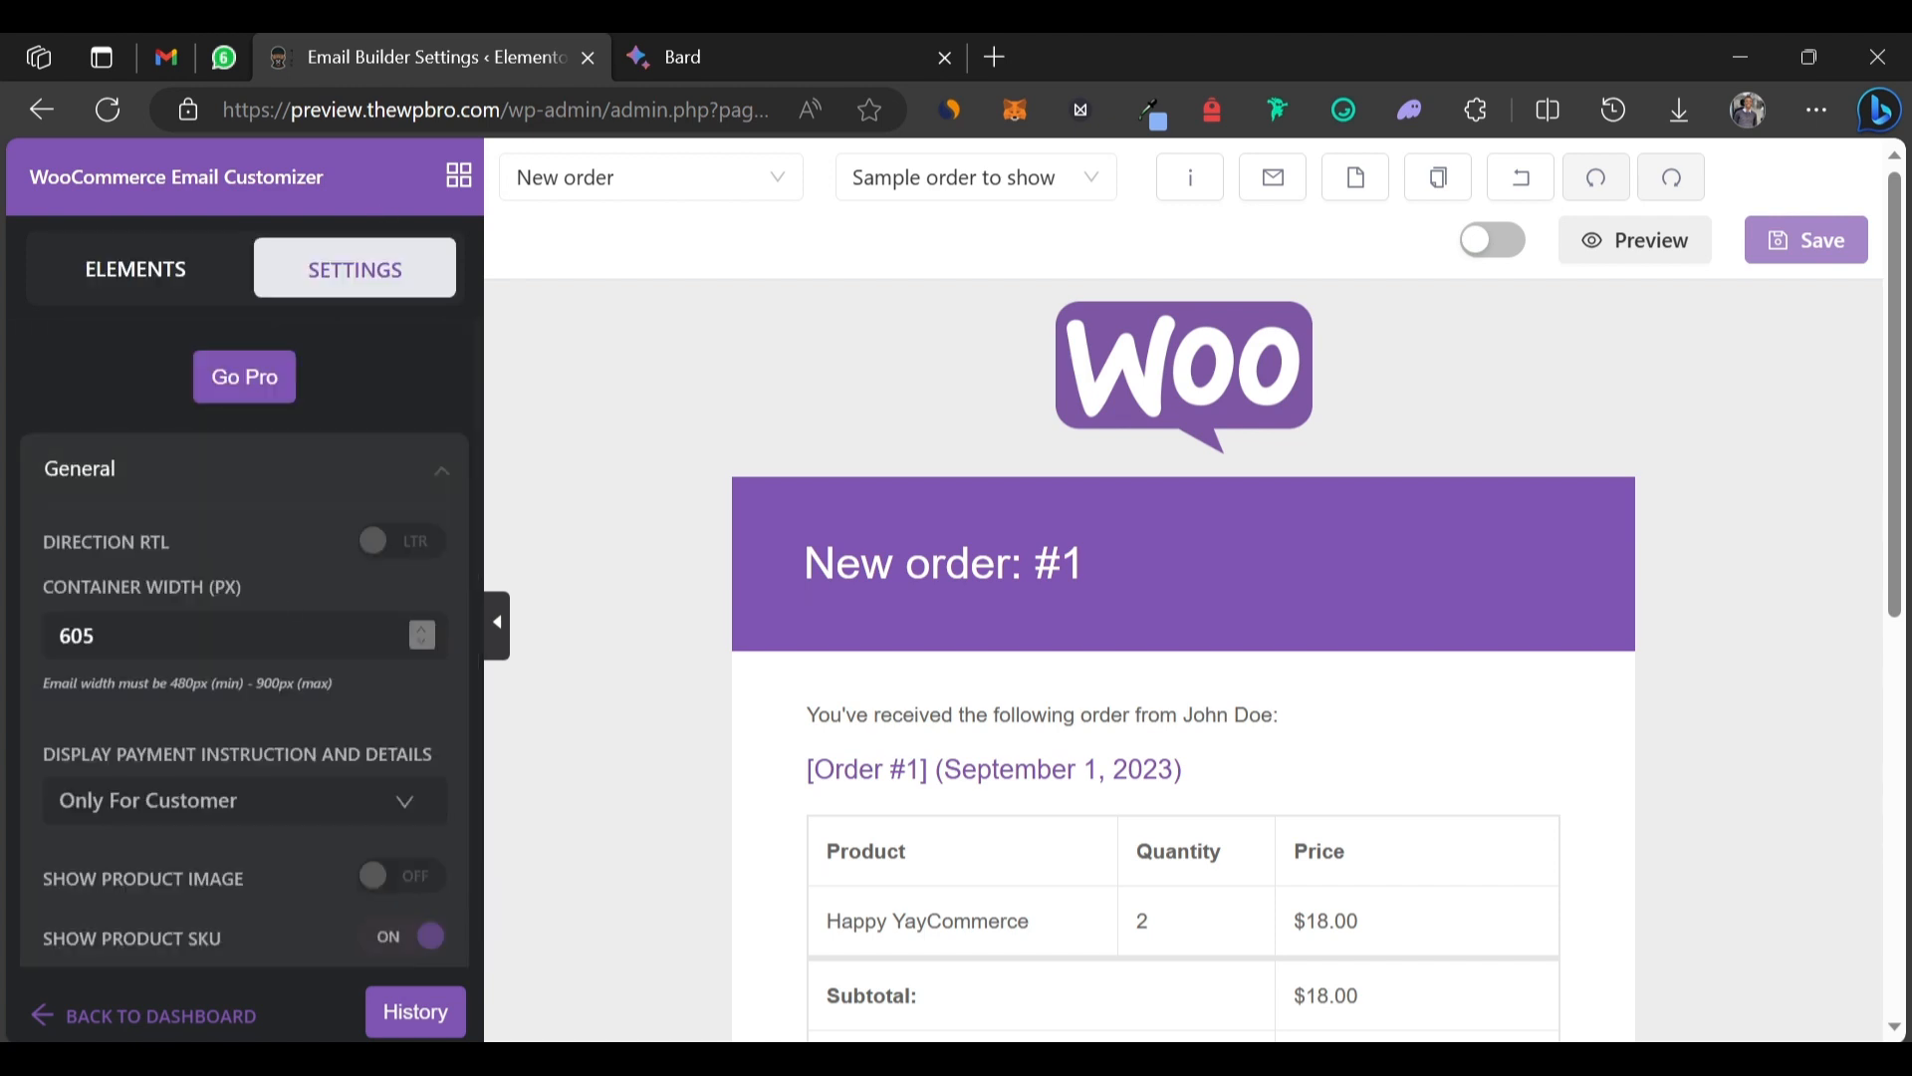
{"action": "scroll", "coordinate": [230, 631], "scroll_direction": "down", "scroll_amount": 4}
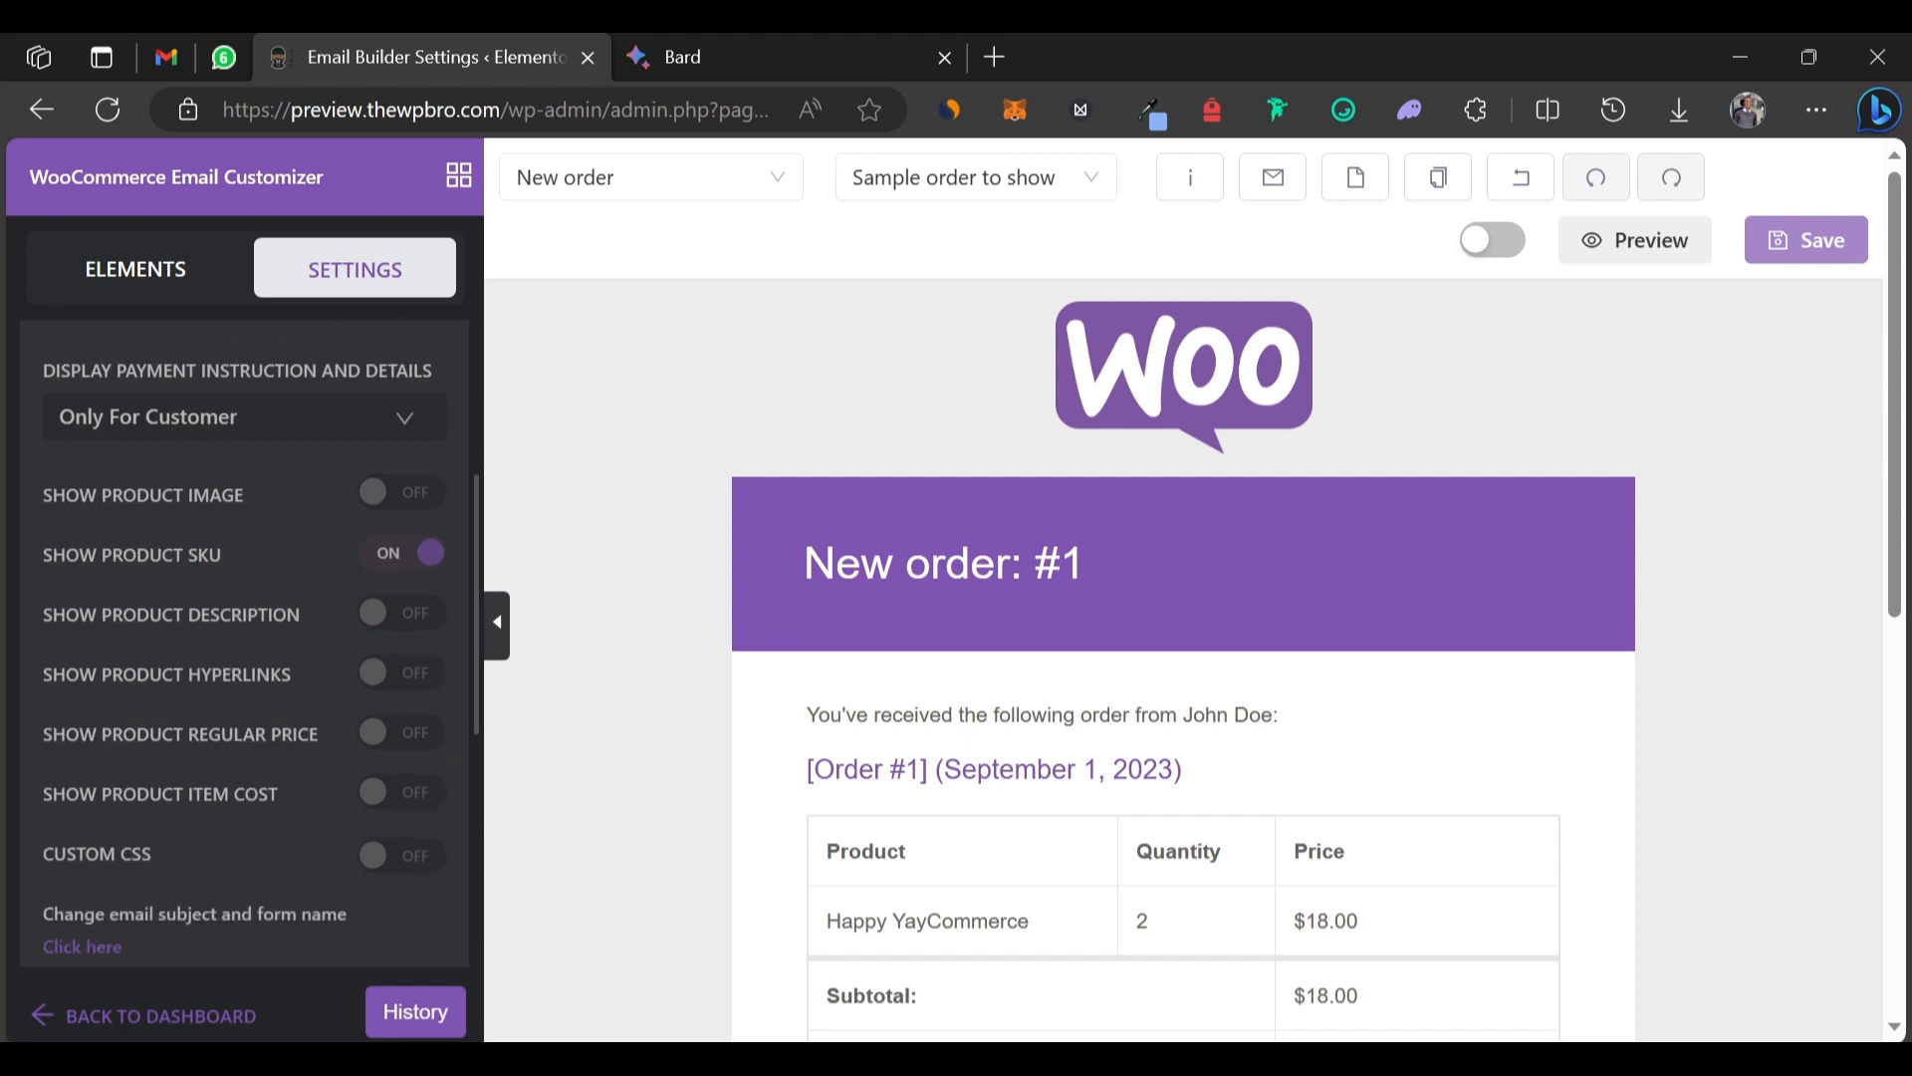
{"action": "scroll", "coordinate": [225, 618], "scroll_direction": "down", "scroll_amount": 2}
{"action": "scroll", "coordinate": [225, 617], "scroll_direction": "up", "scroll_amount": 1}
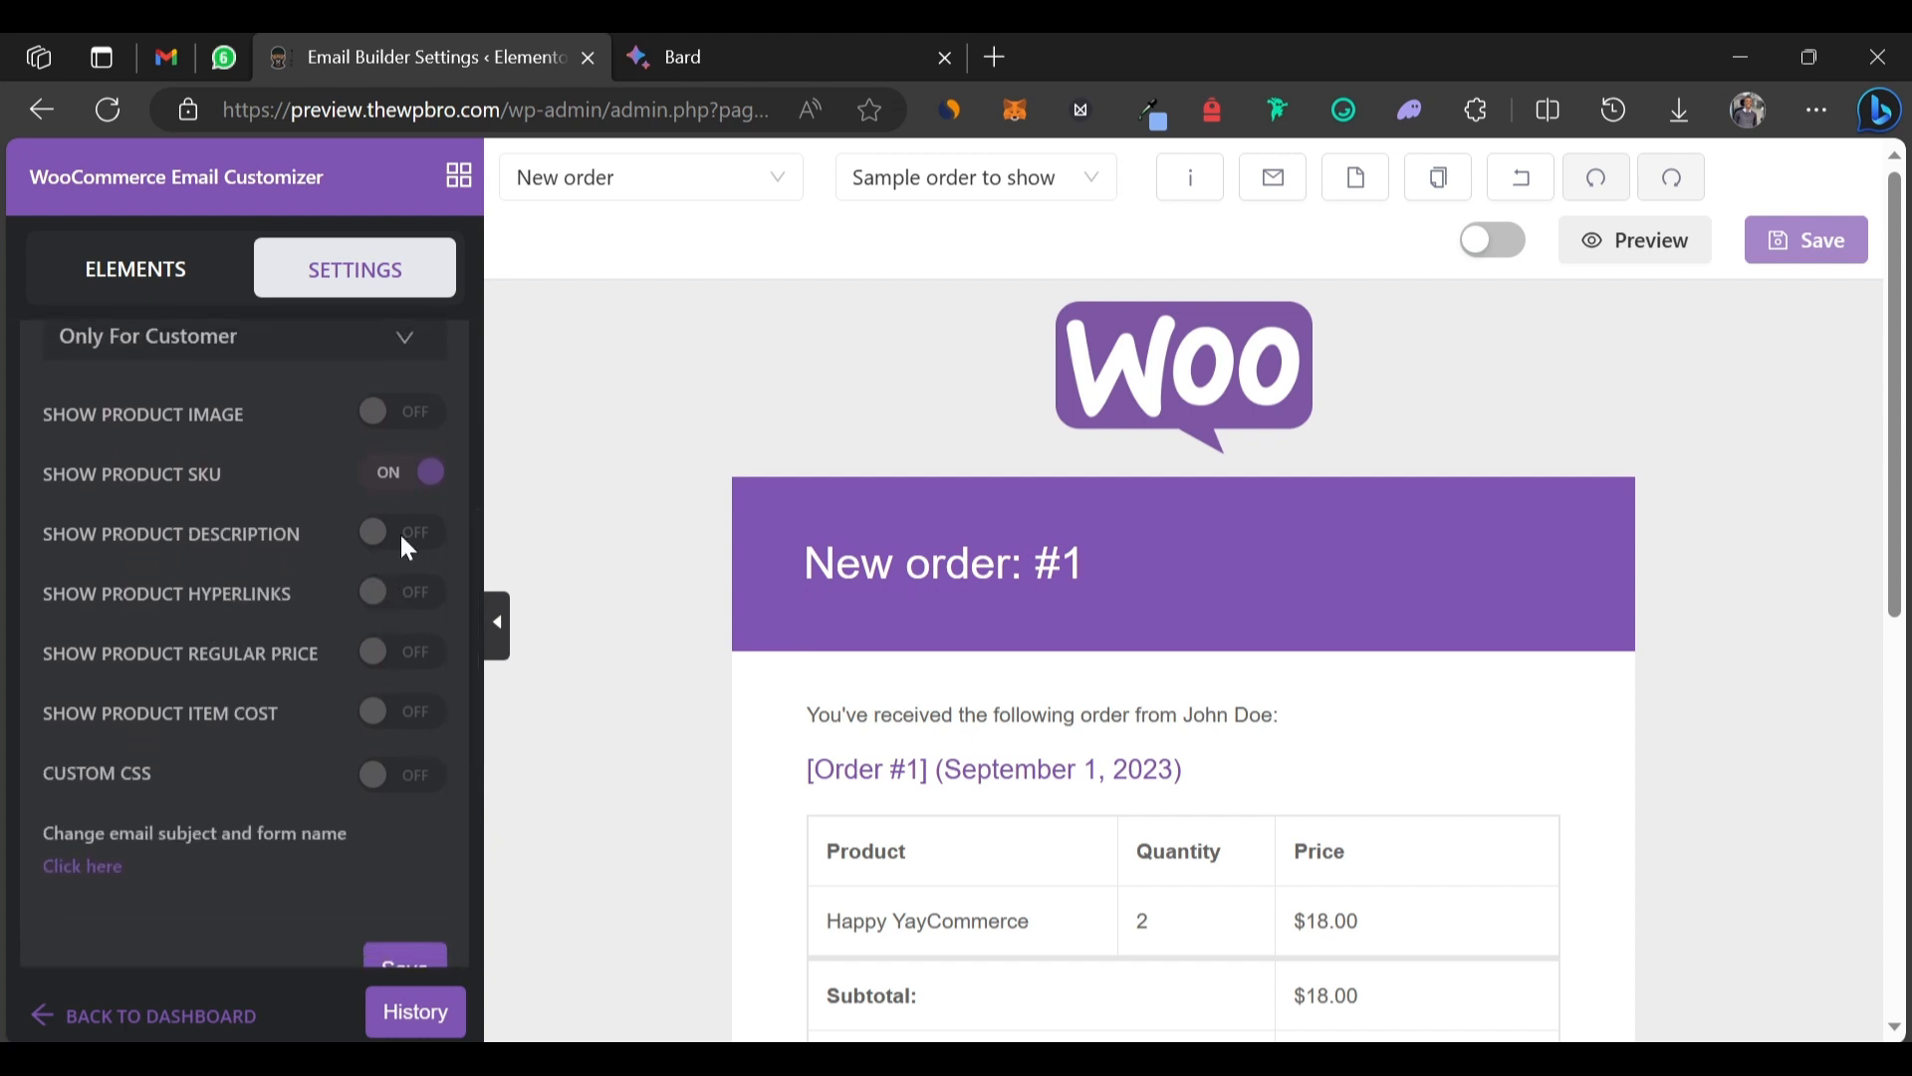
{"action": "scroll", "coordinate": [241, 482], "scroll_direction": "up", "scroll_amount": 2}
{"action": "scroll", "coordinate": [241, 482], "scroll_direction": "down", "scroll_amount": 5}
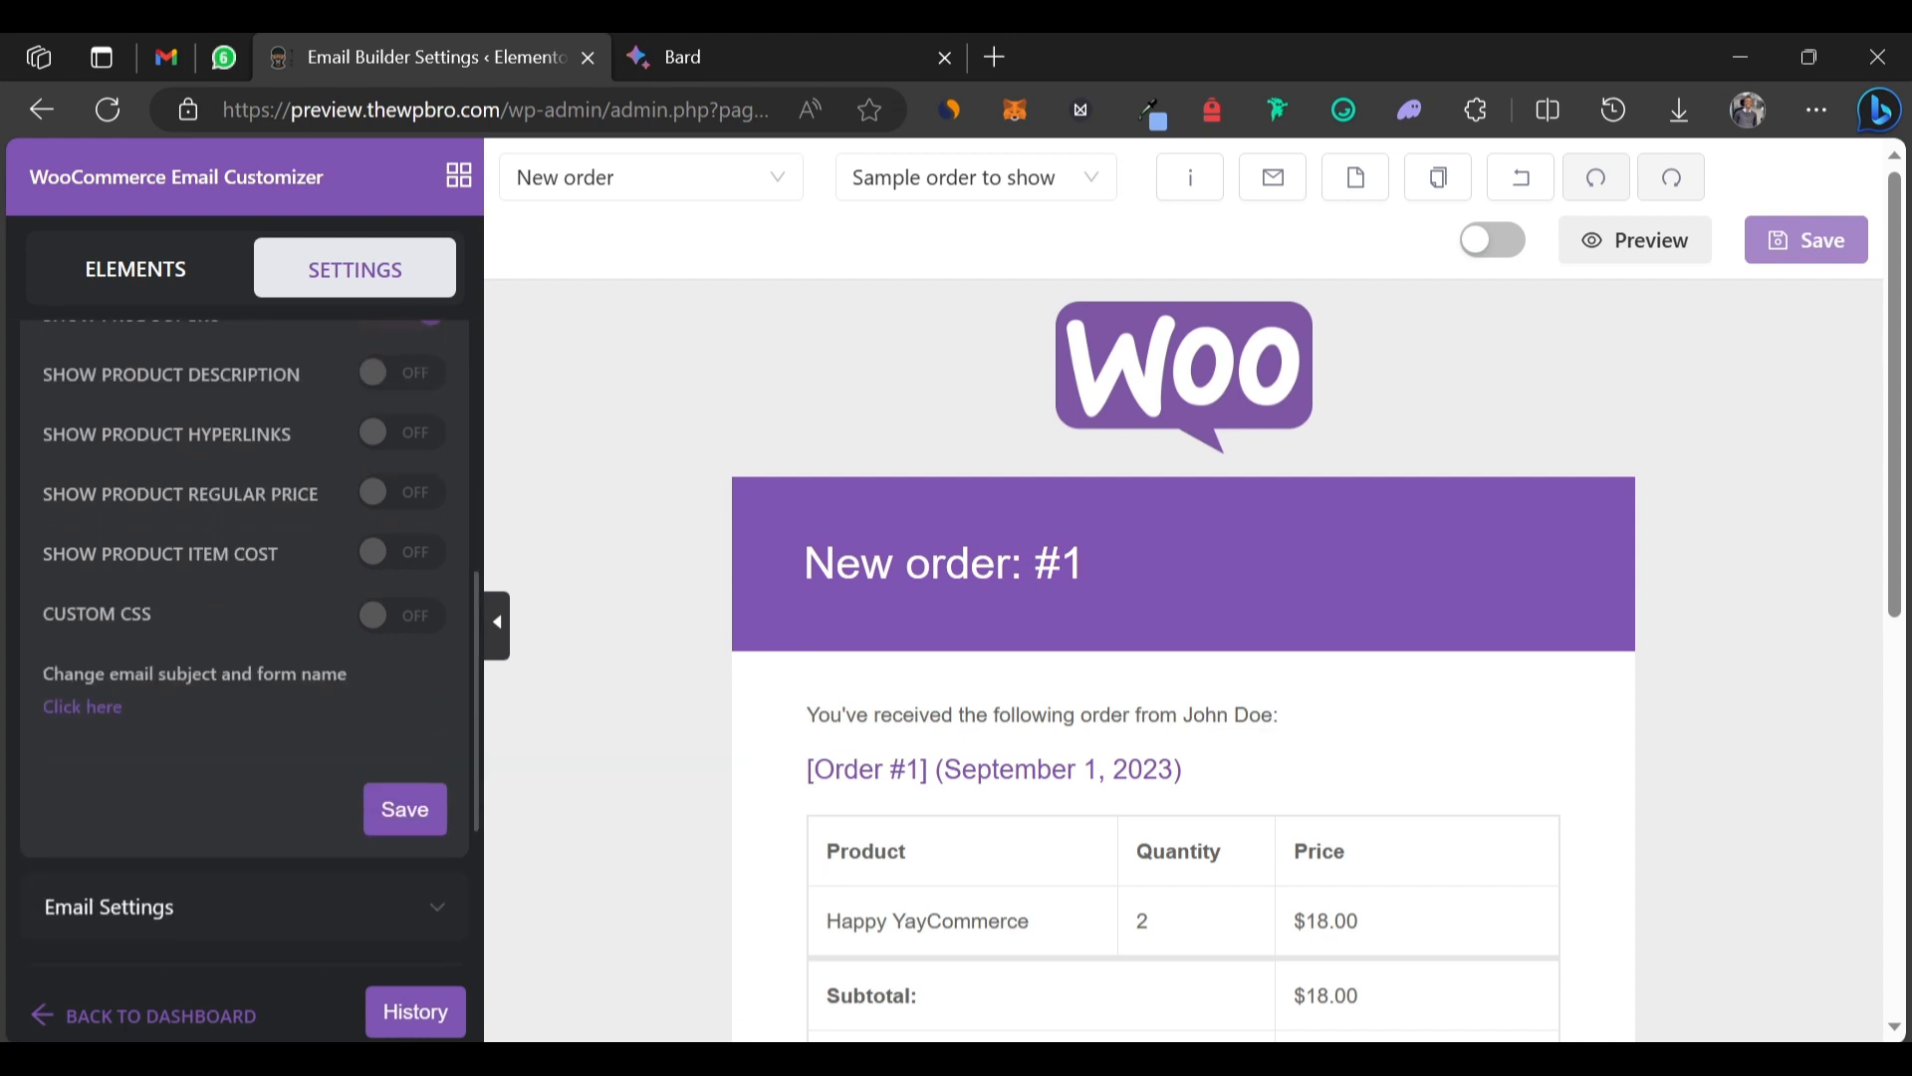
{"action": "scroll", "coordinate": [241, 482], "scroll_direction": "down", "scroll_amount": 2}
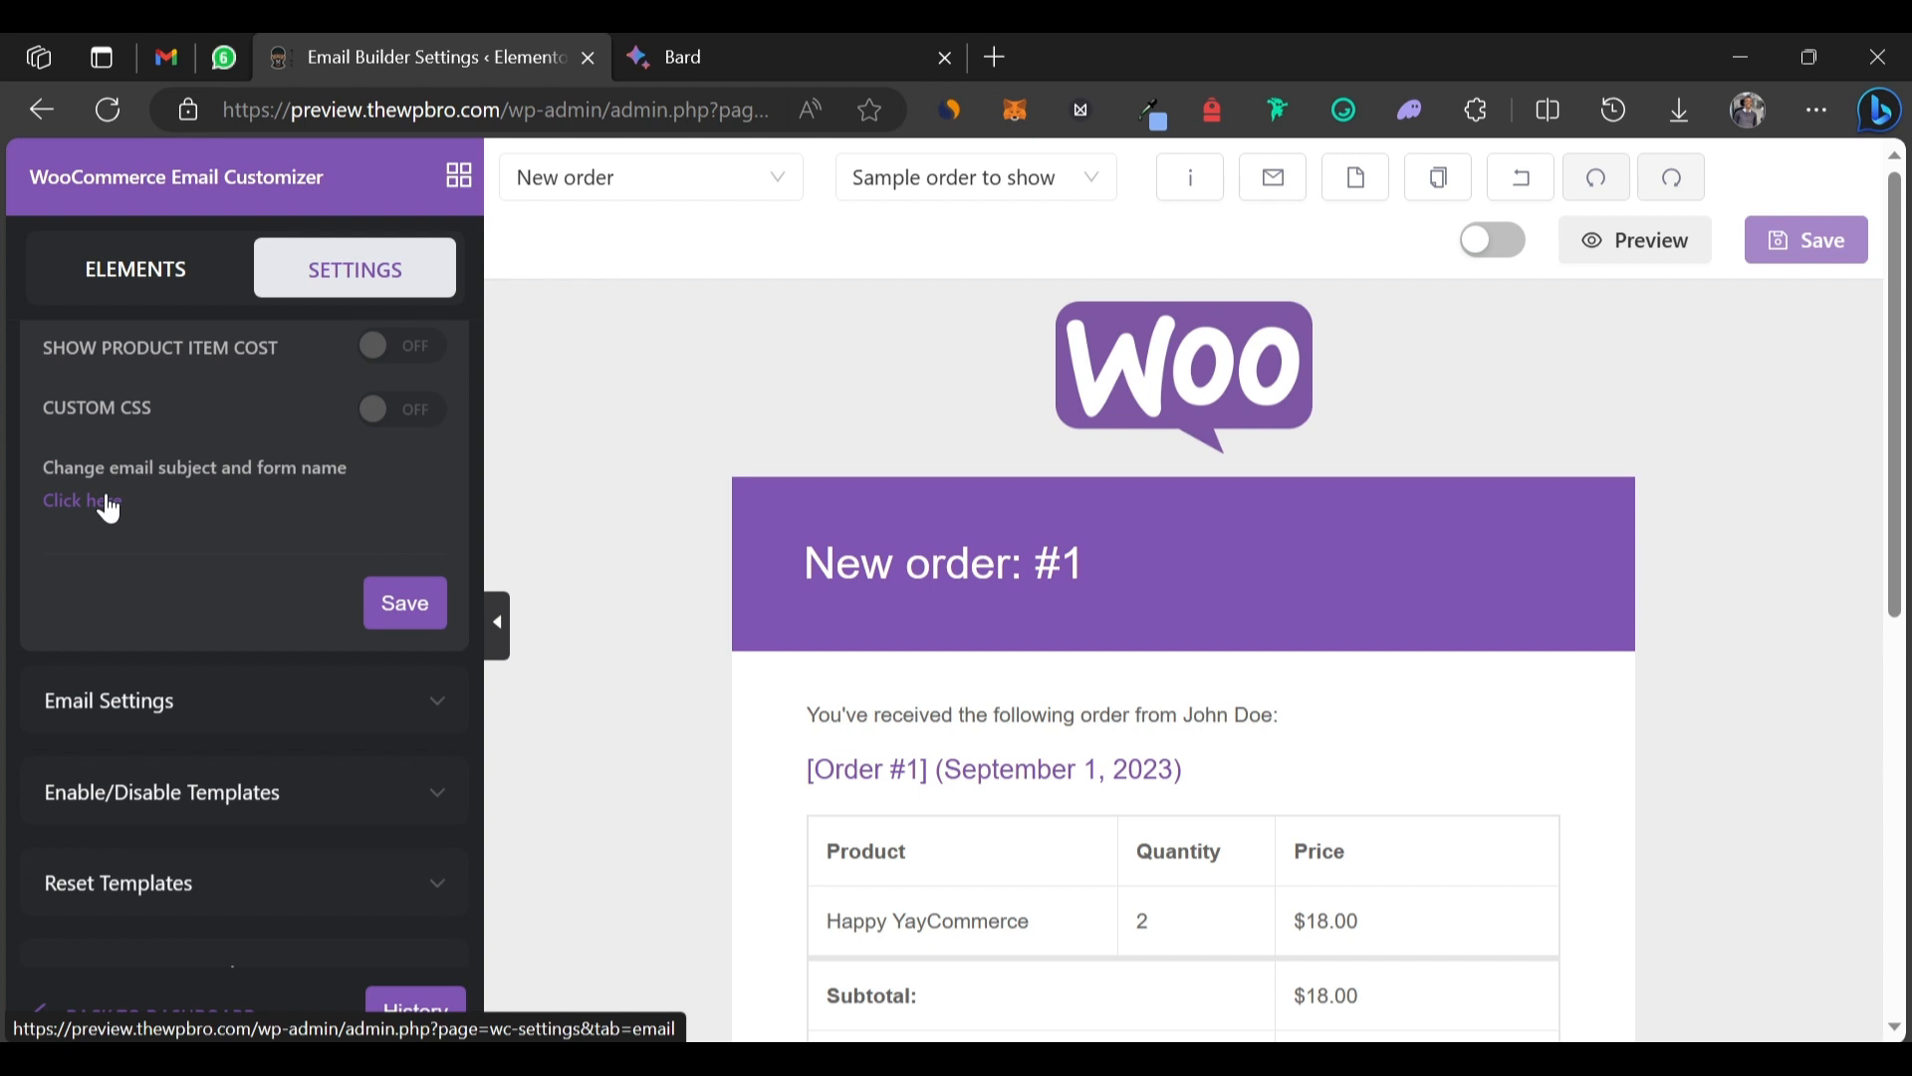
Expand Email Settings to show the background, content background and text link colour options.
{"action": "left_click", "coordinate": [186, 713]}
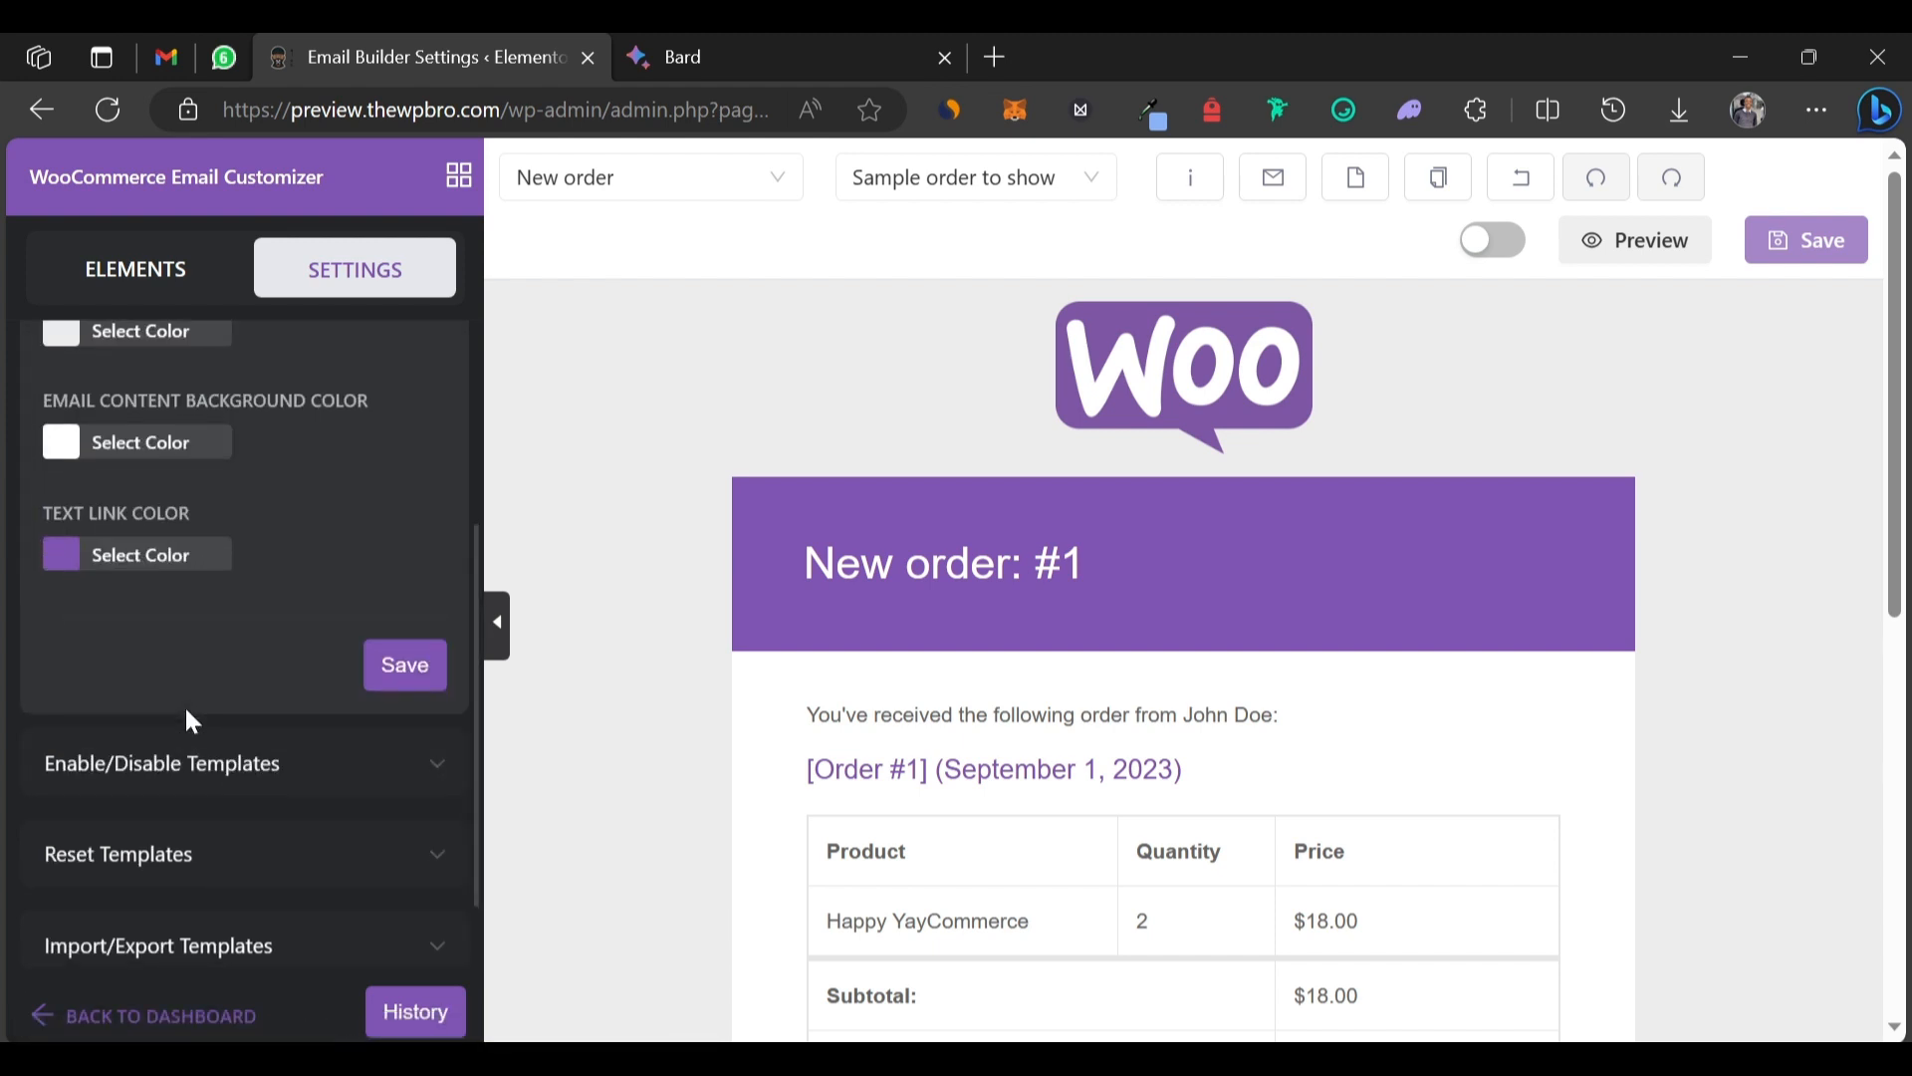
{"action": "scroll", "coordinate": [186, 713], "scroll_direction": "up", "scroll_amount": 2}
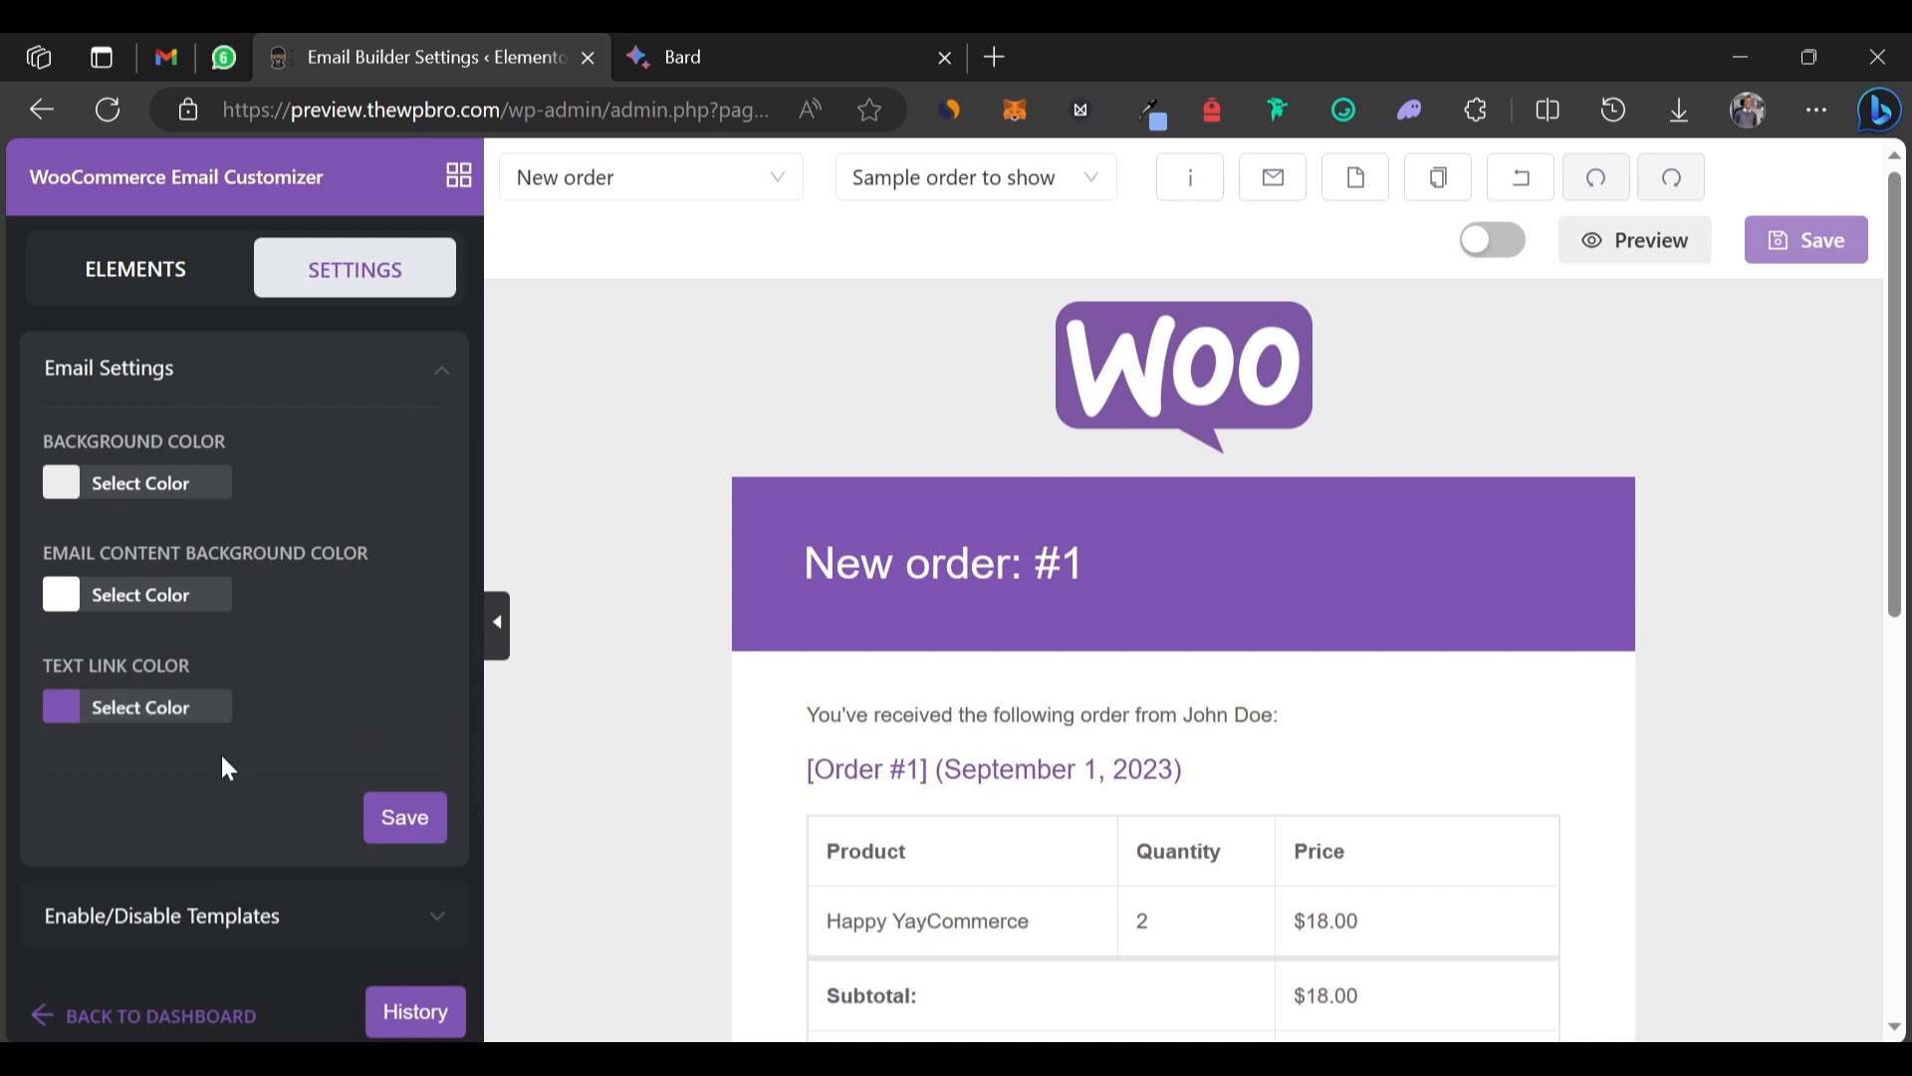
{"action": "scroll", "coordinate": [227, 768], "scroll_direction": "down", "scroll_amount": 3}
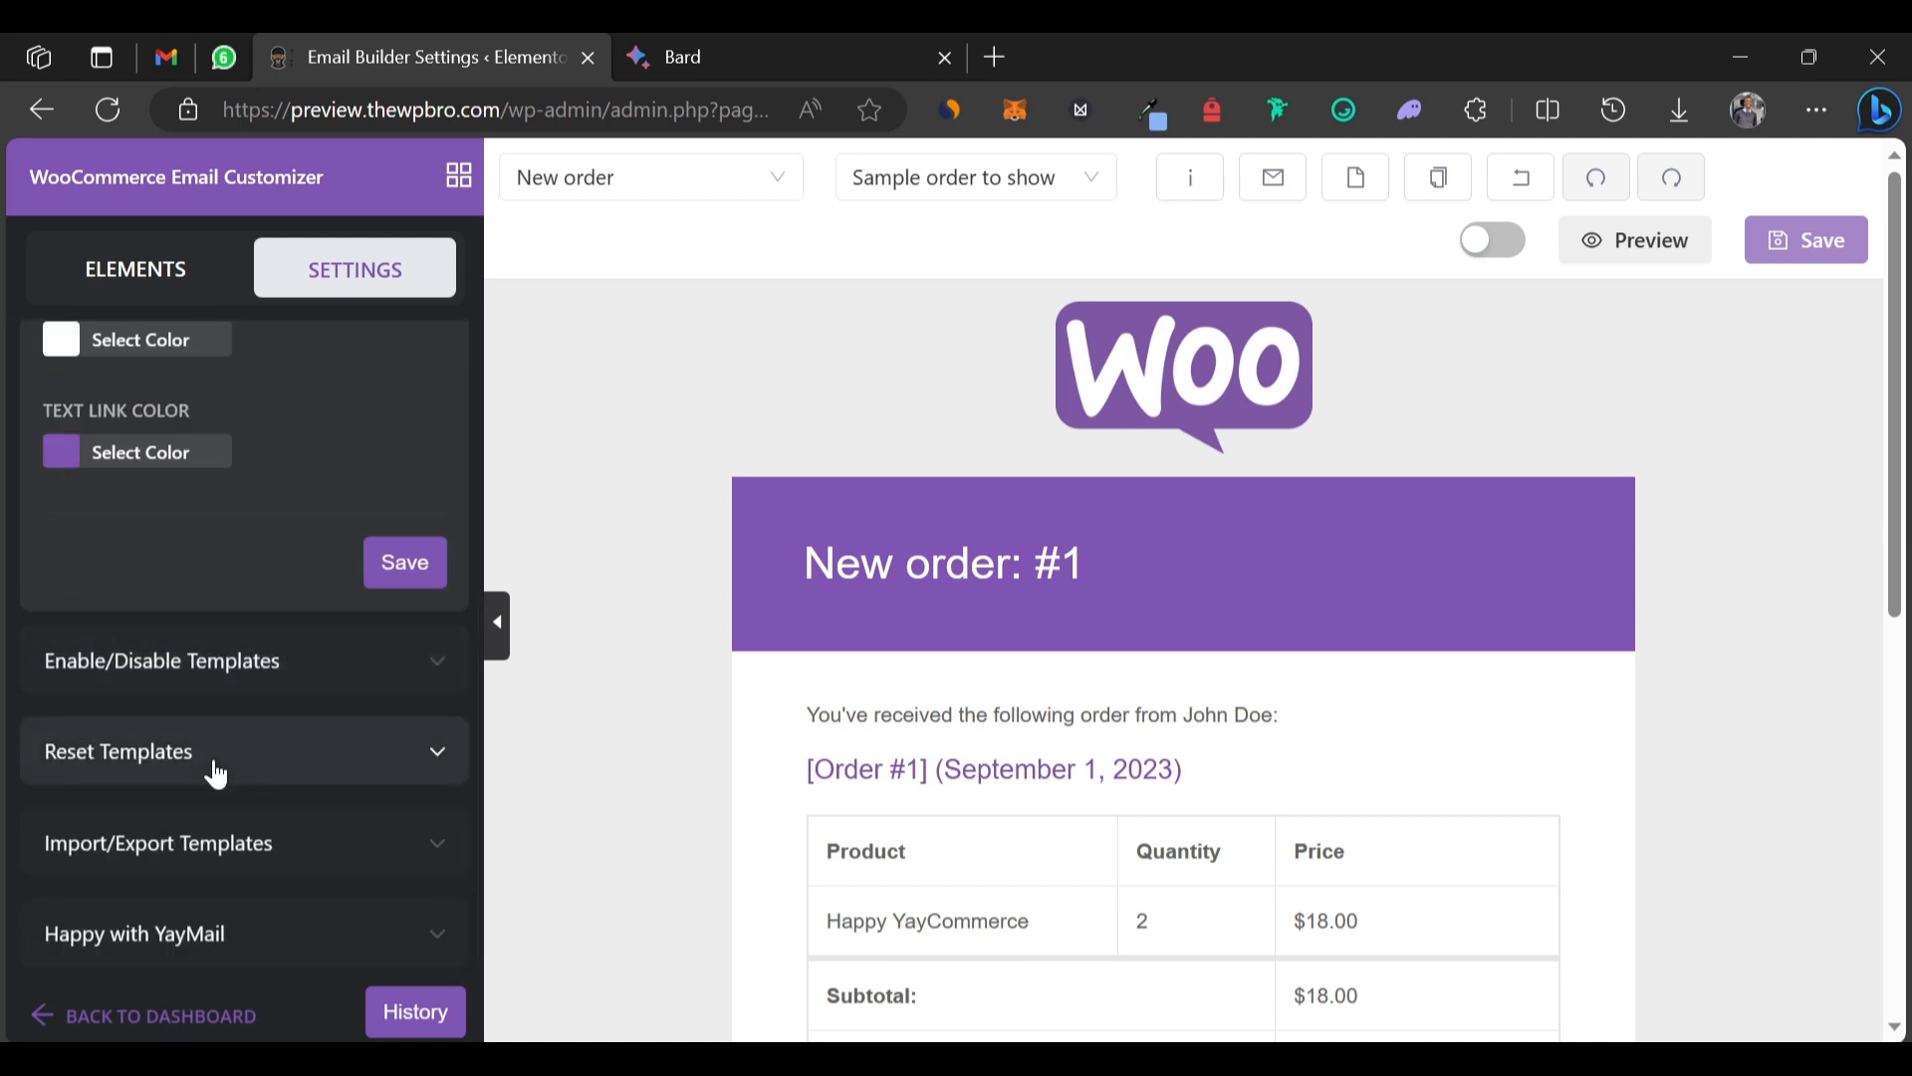
{"action": "scroll", "coordinate": [241, 488], "scroll_direction": "up", "scroll_amount": 5}
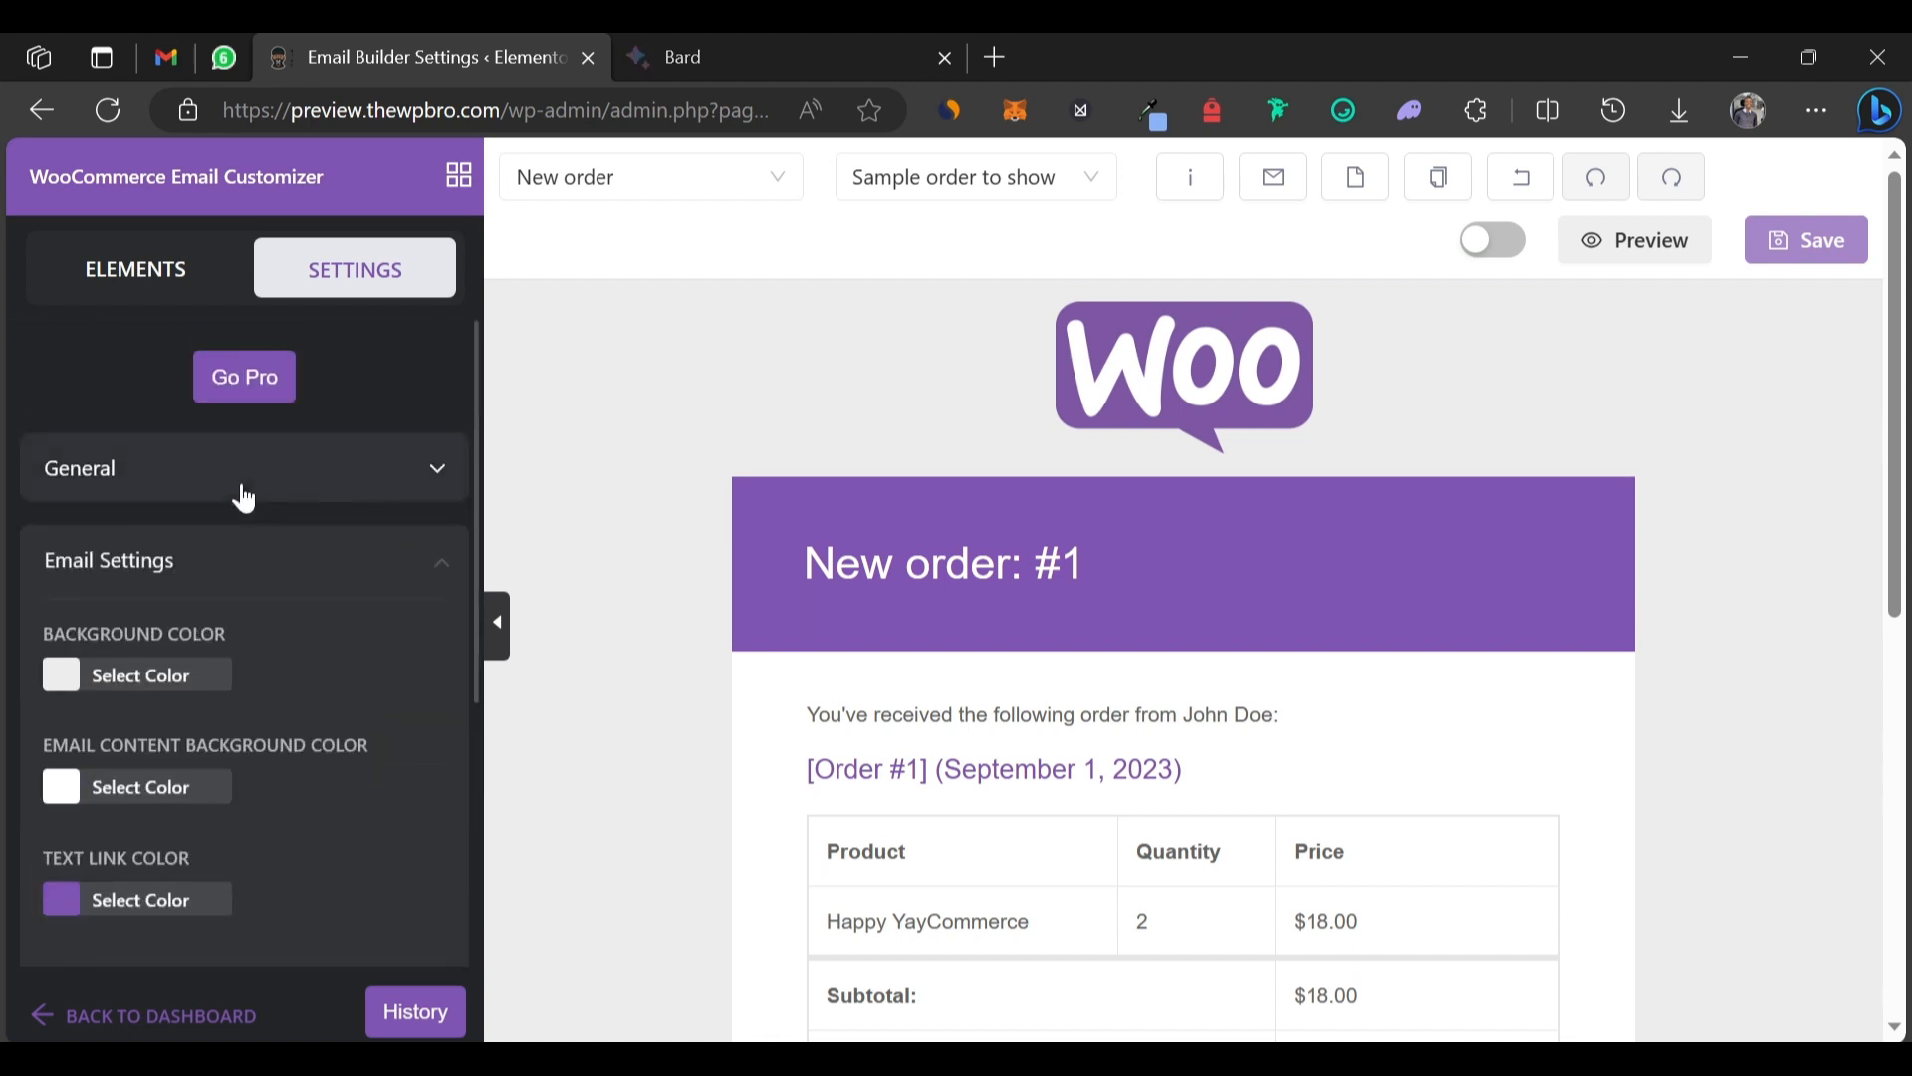
Browse the list of email types and close it without changing the template.
{"action": "left_click", "coordinate": [665, 199]}
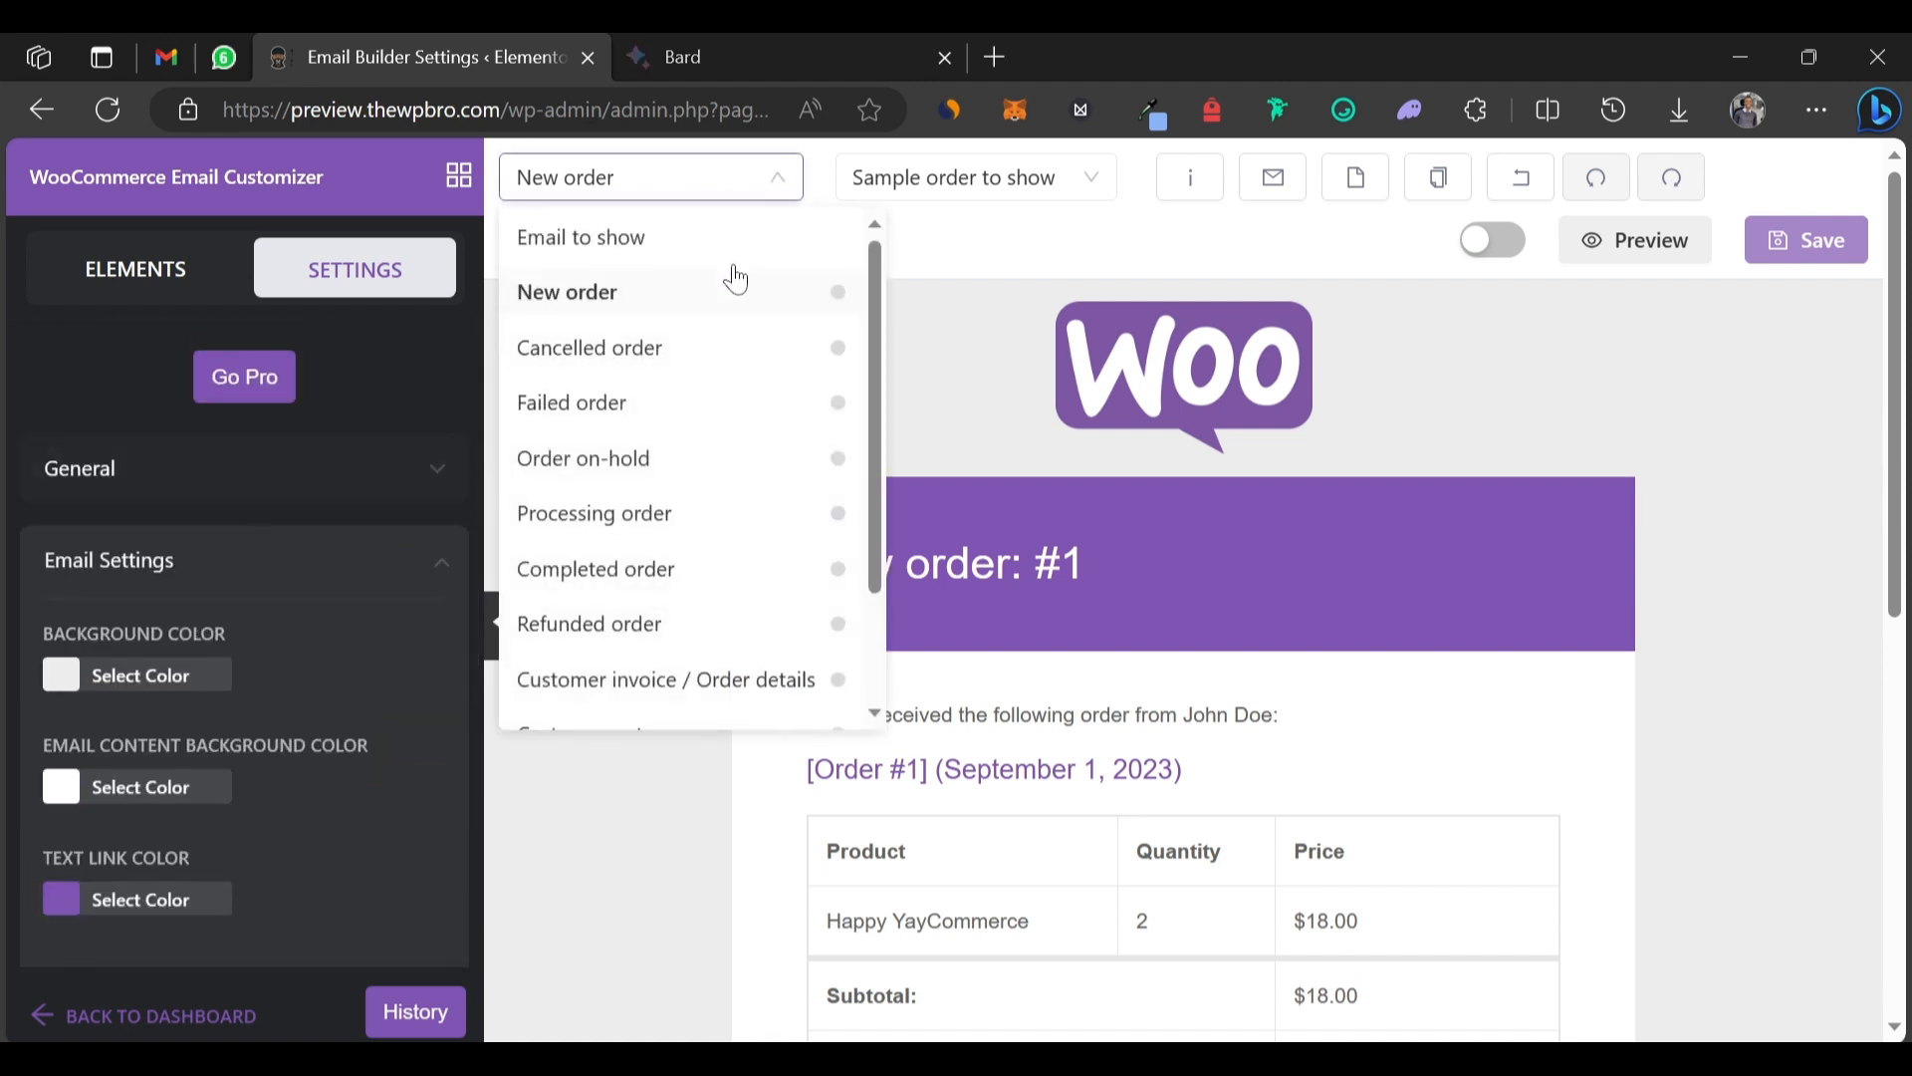
{"action": "scroll", "coordinate": [631, 649], "scroll_direction": "down", "scroll_amount": 1}
{"action": "scroll", "coordinate": [630, 649], "scroll_direction": "down", "scroll_amount": 1}
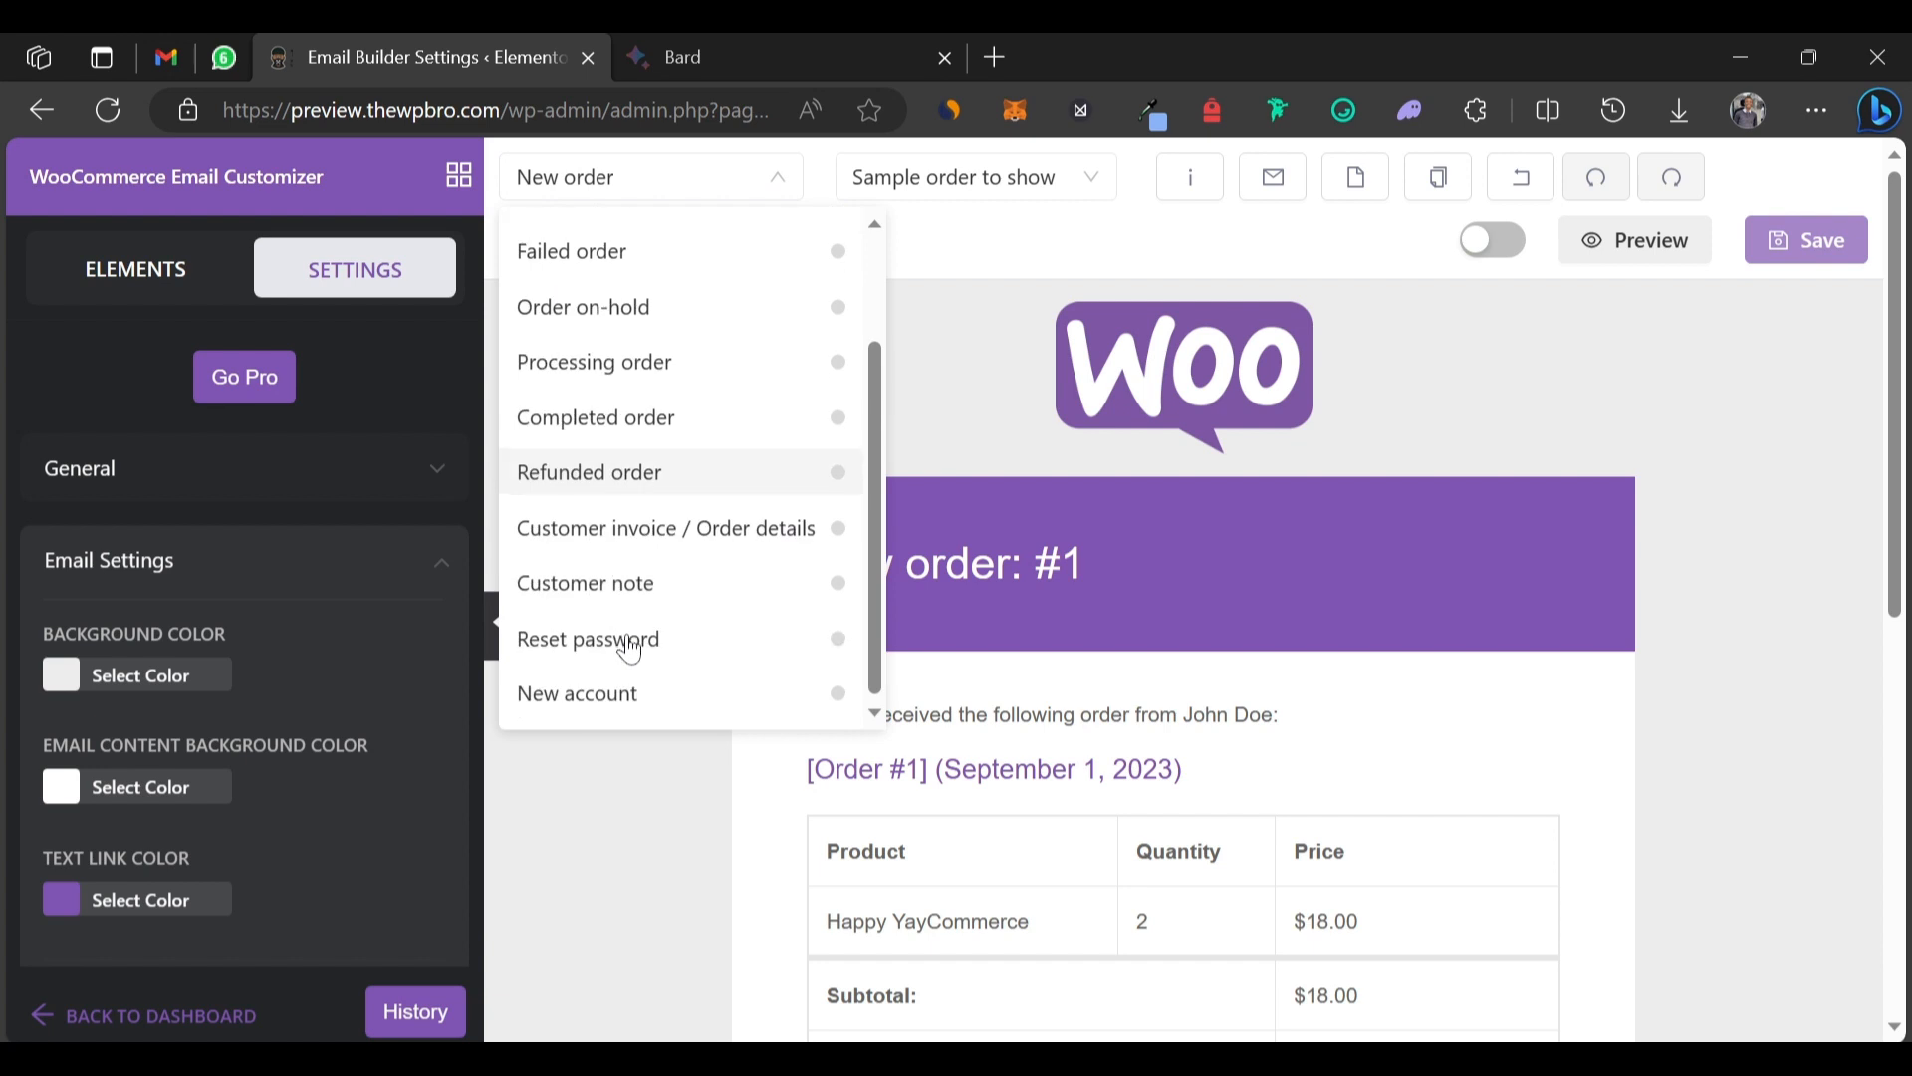
{"action": "scroll", "coordinate": [630, 645], "scroll_direction": "up", "scroll_amount": 2}
{"action": "scroll", "coordinate": [631, 649], "scroll_direction": "down", "scroll_amount": 2}
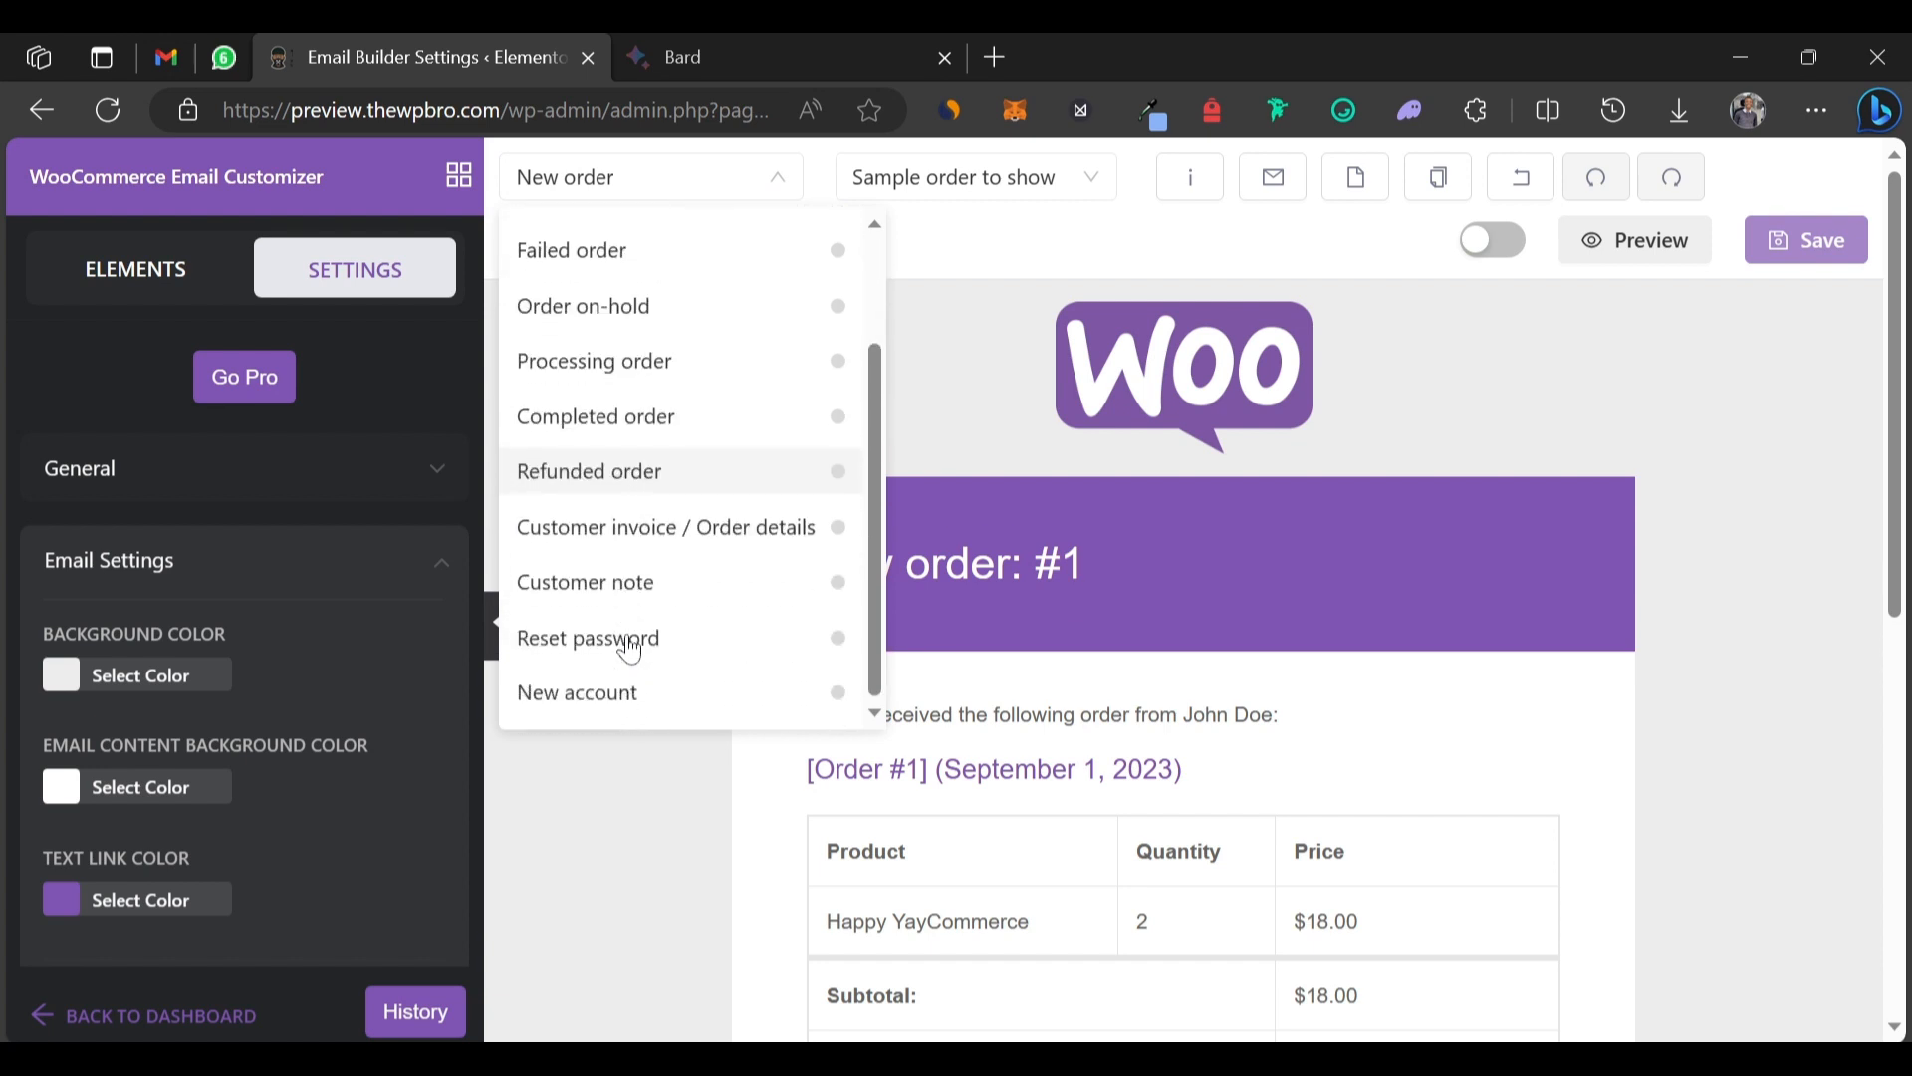
{"action": "left_click", "coordinate": [1006, 188]}
Open the 'Sample order to show' dropdown to see which sample orders are available.
{"action": "left_click", "coordinate": [1014, 189]}
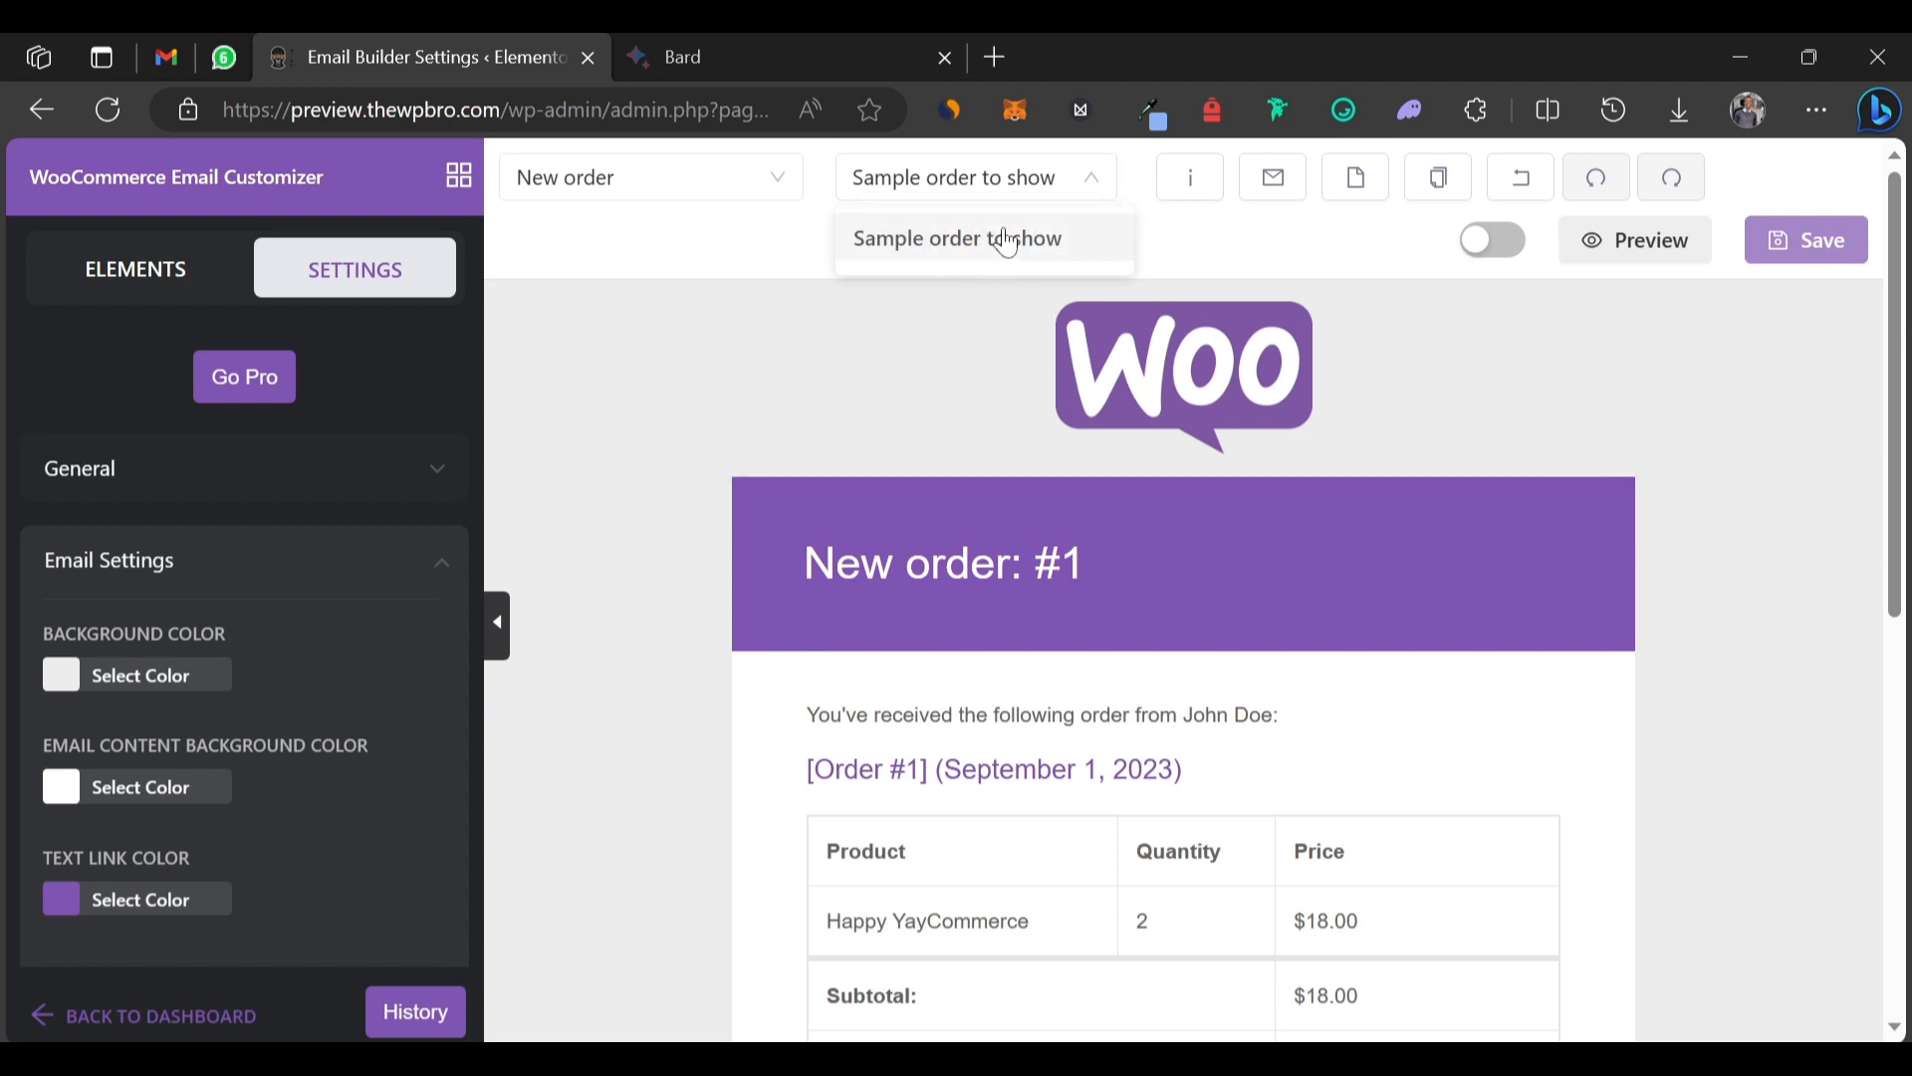
{"action": "scroll", "coordinate": [793, 817], "scroll_direction": "down", "scroll_amount": 2}
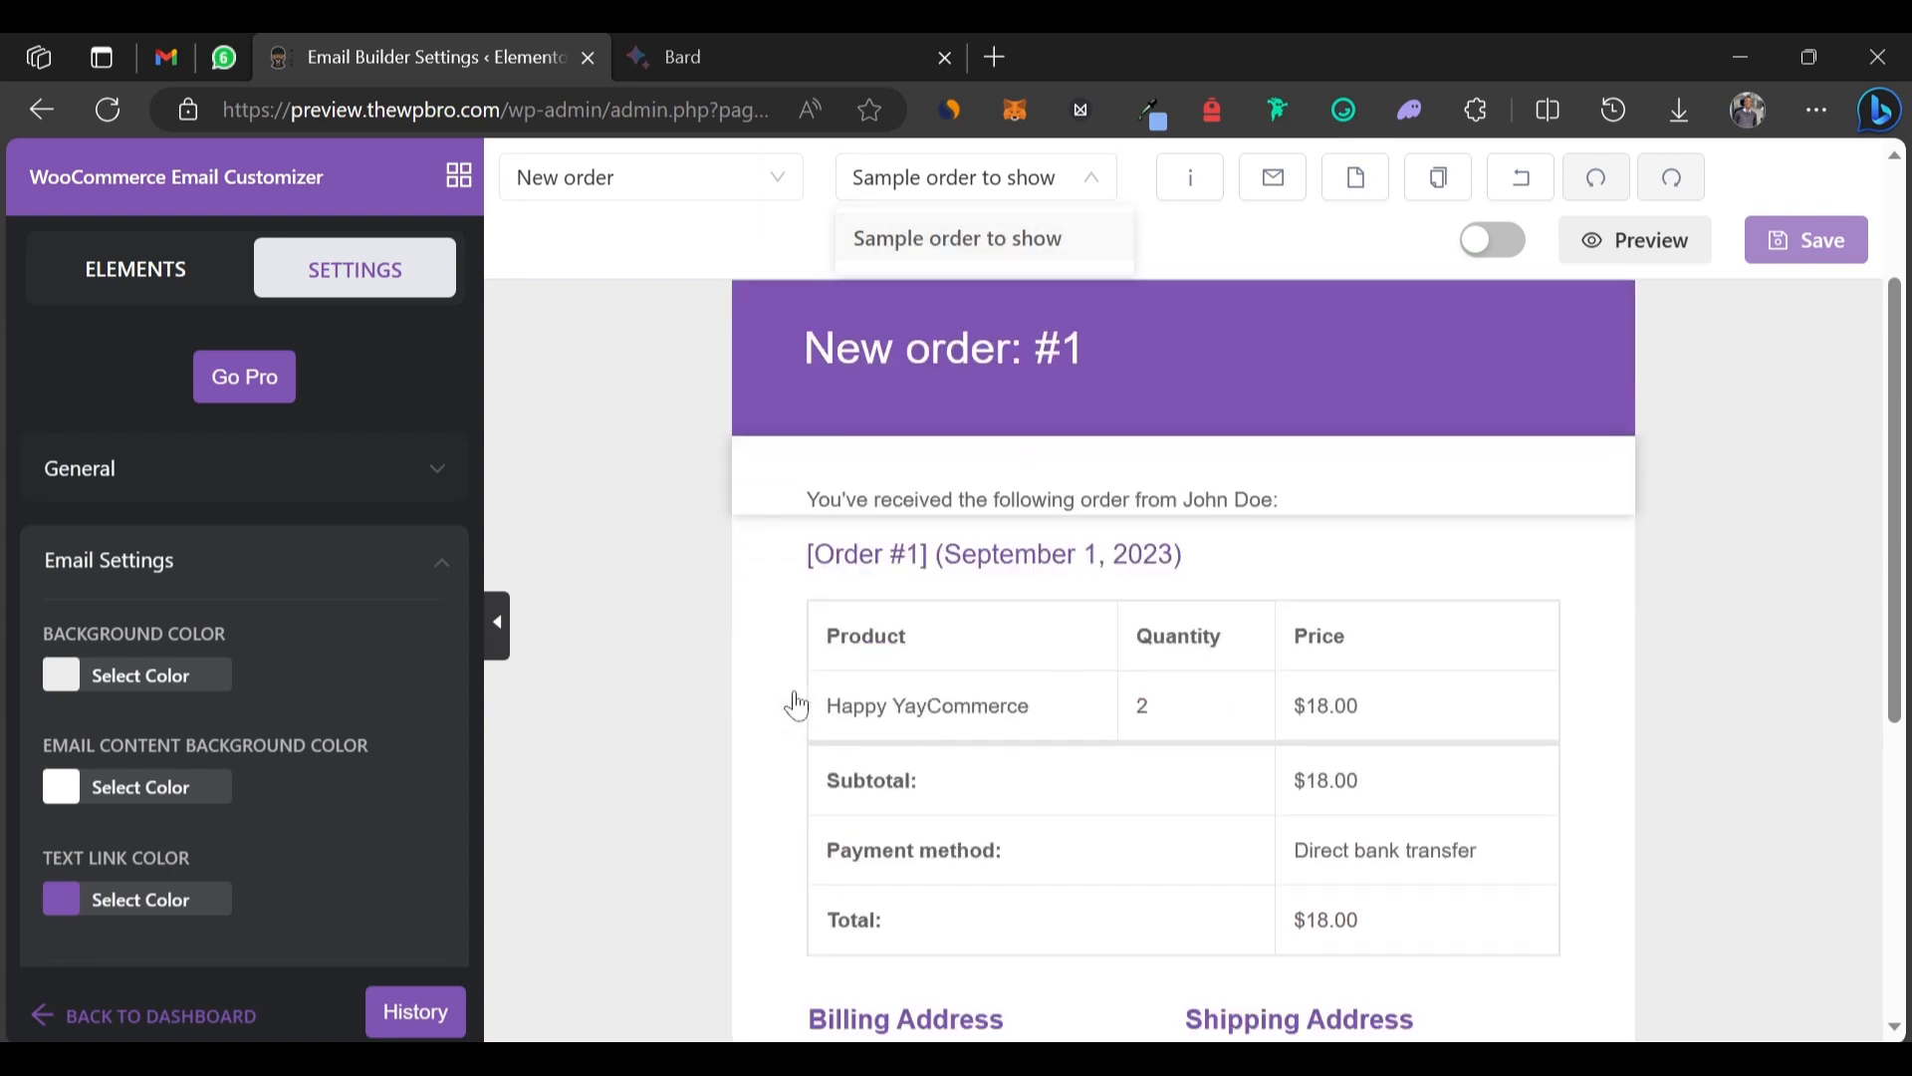
{"action": "scroll", "coordinate": [790, 702], "scroll_direction": "up", "scroll_amount": 2}
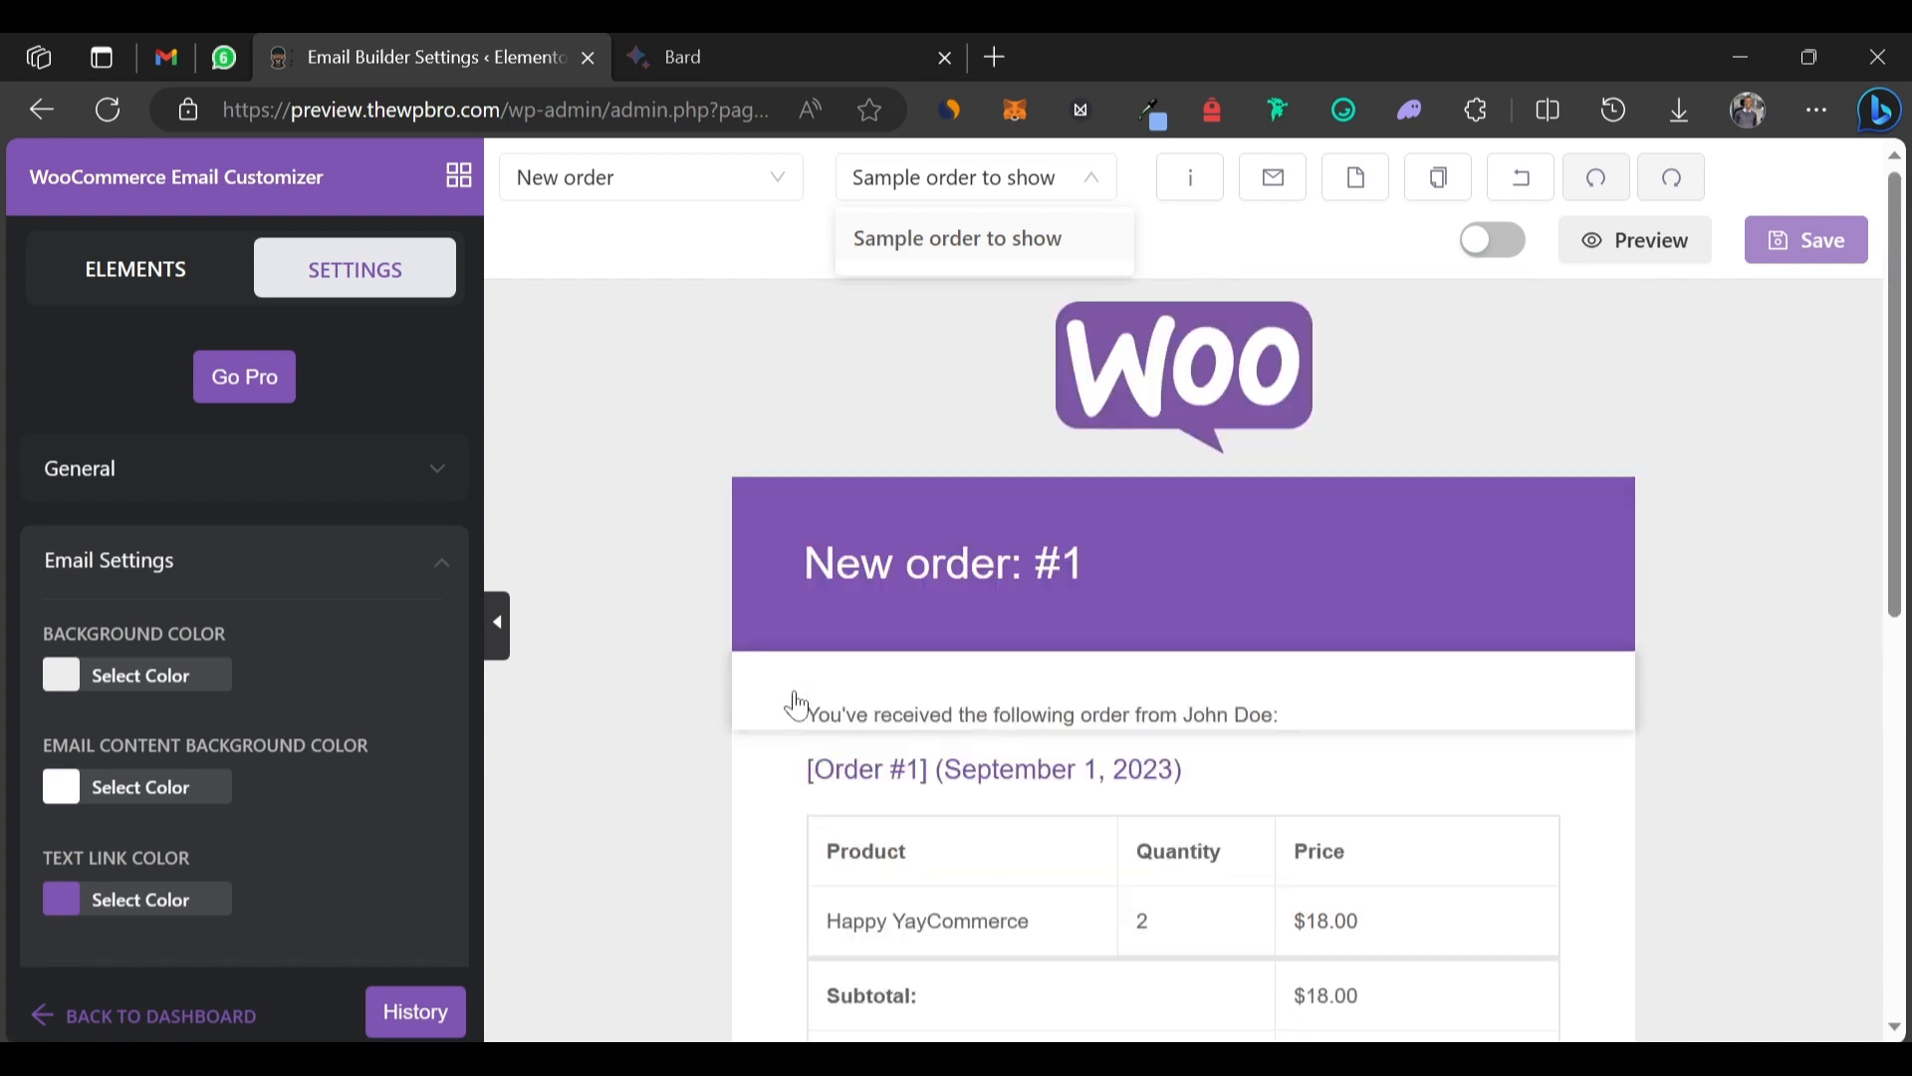
{"action": "left_click", "coordinate": [1192, 179]}
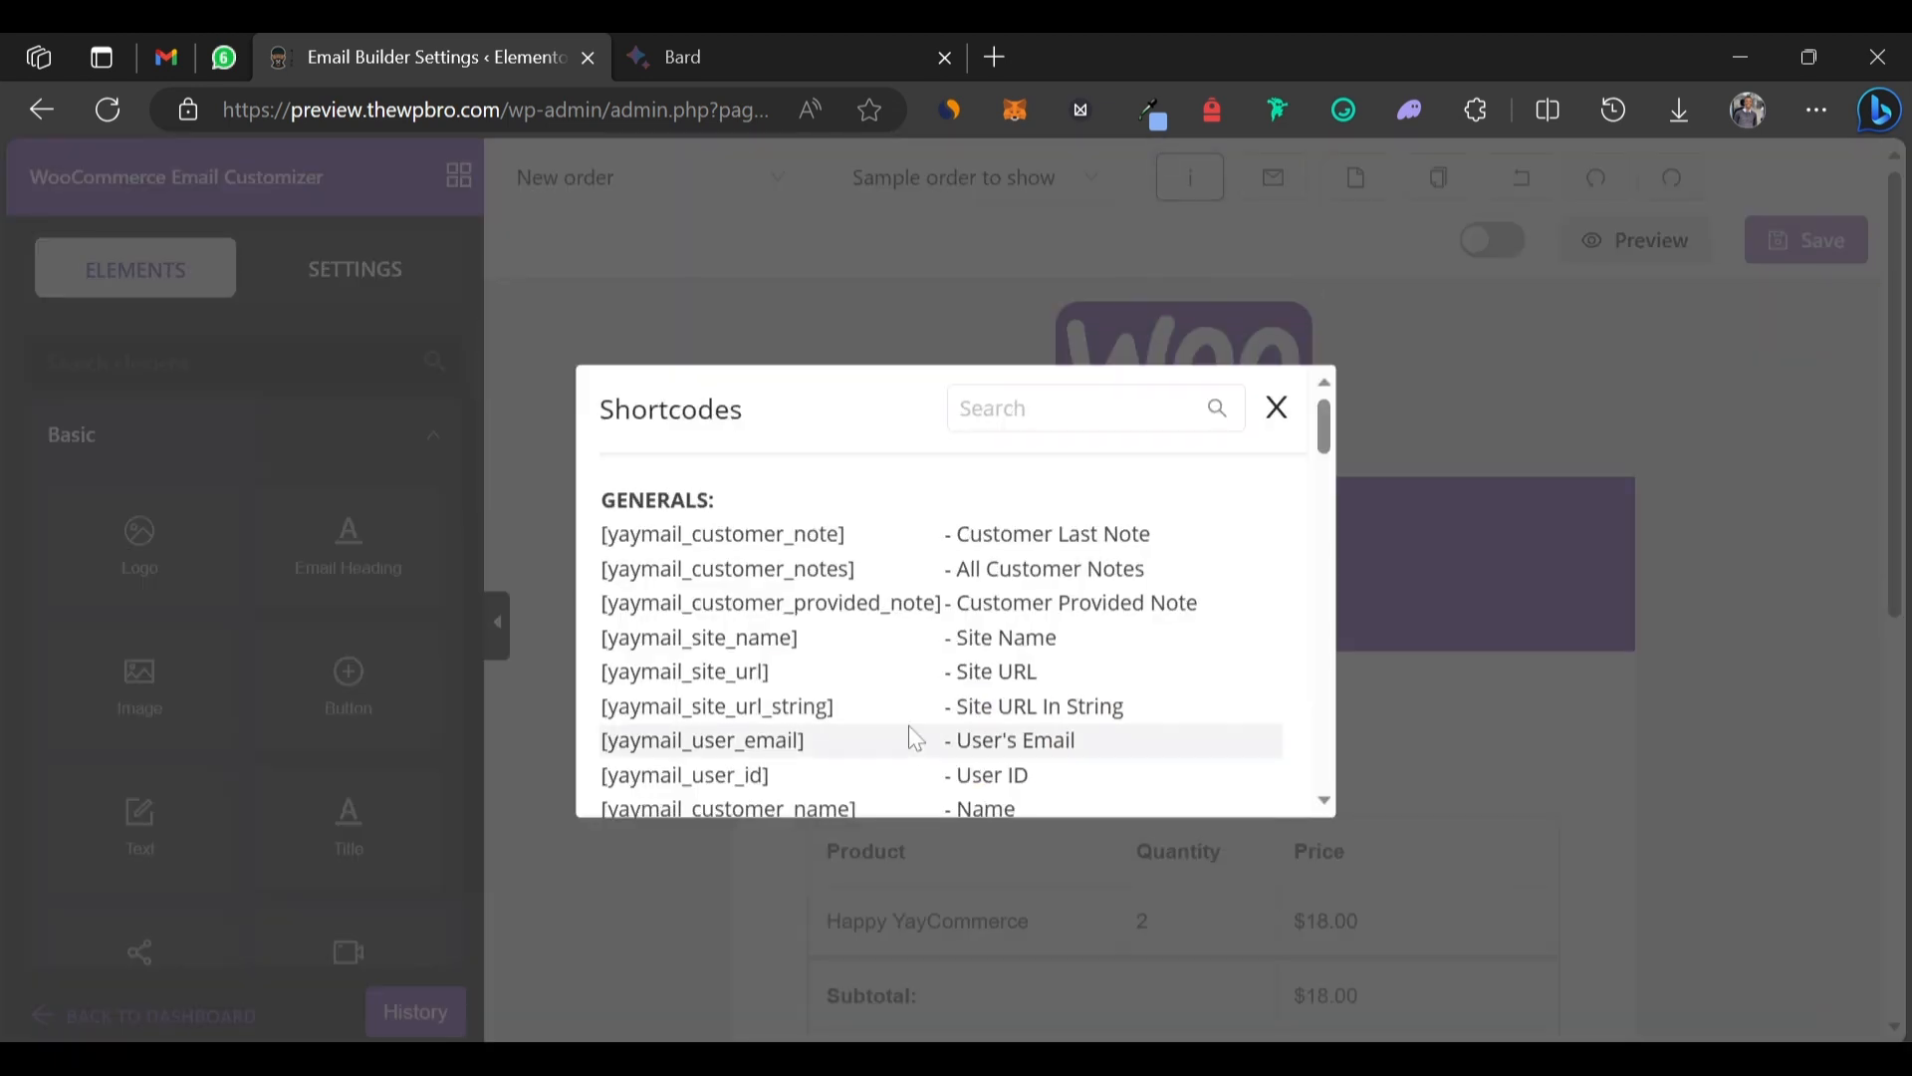
{"action": "scroll", "coordinate": [909, 735], "scroll_direction": "down", "scroll_amount": 2}
{"action": "scroll", "coordinate": [914, 737], "scroll_direction": "down", "scroll_amount": 10}
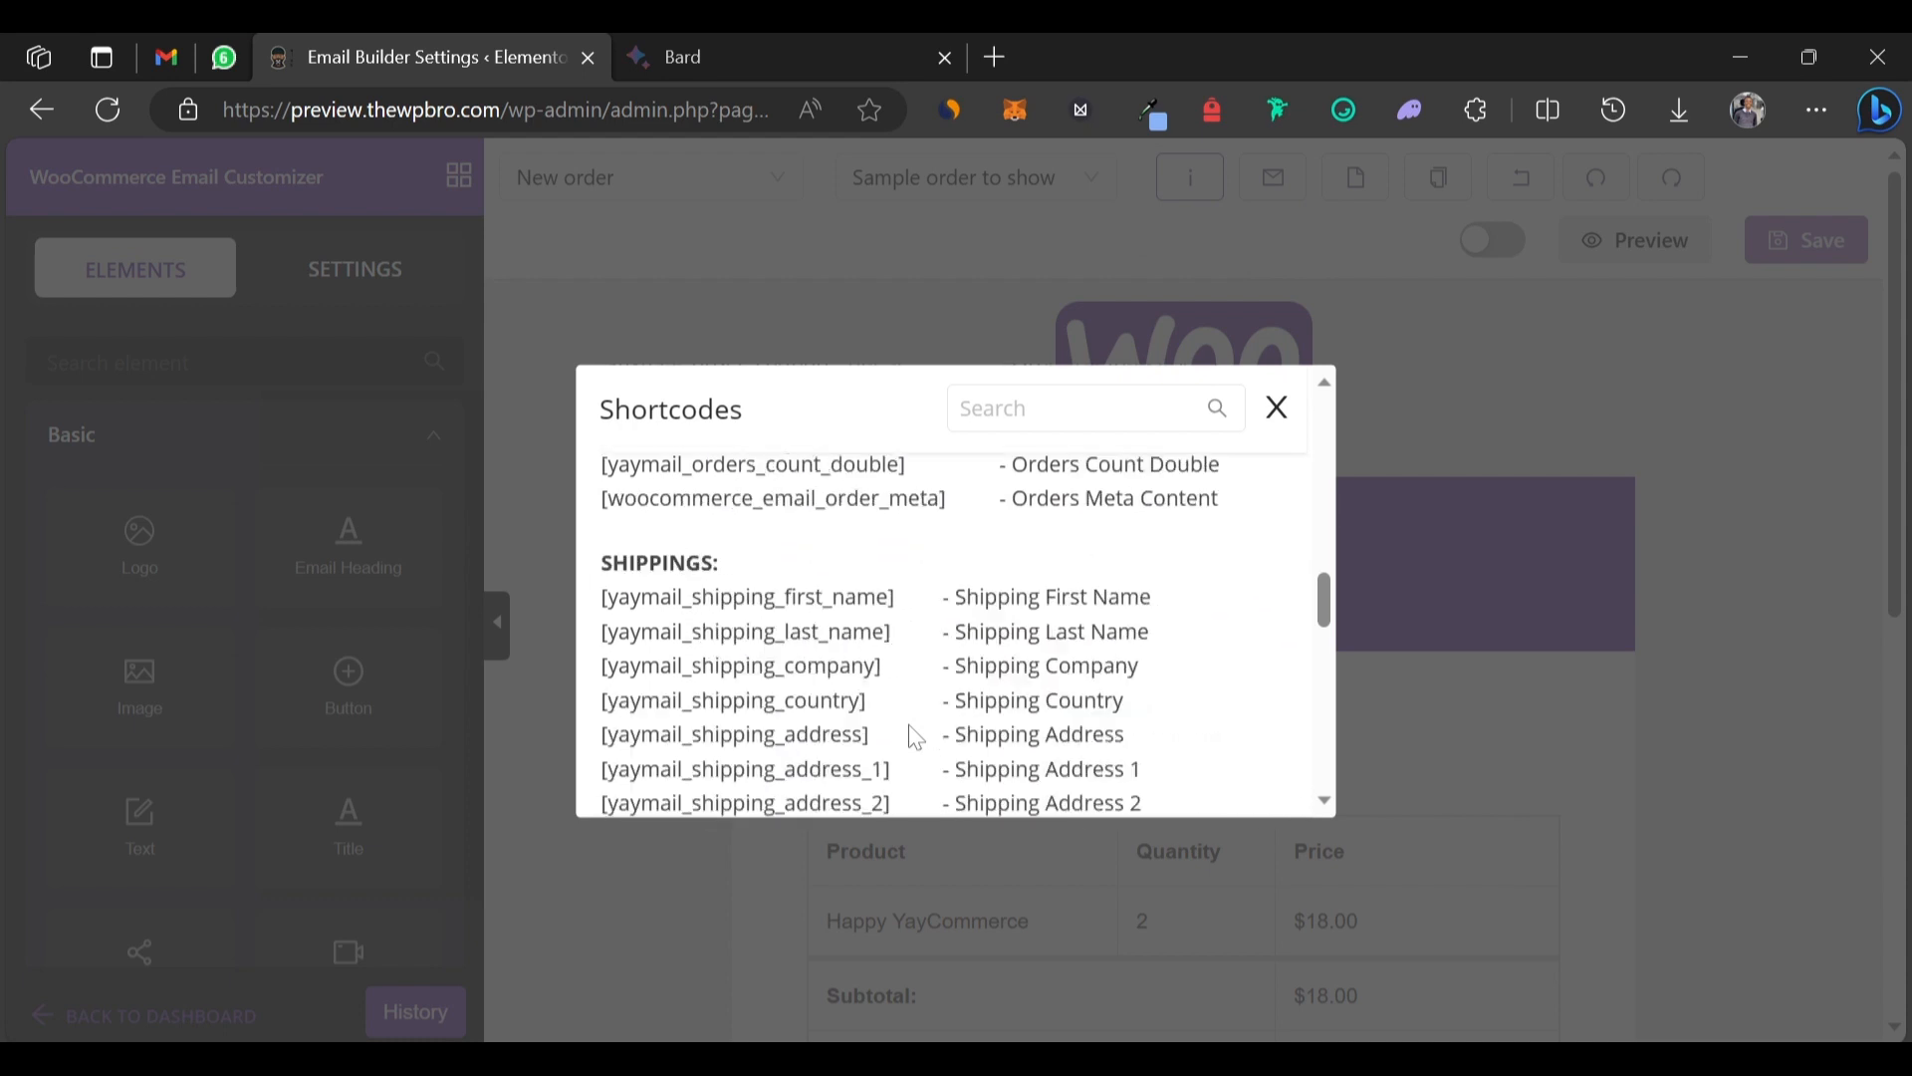
{"action": "scroll", "coordinate": [914, 737], "scroll_direction": "down", "scroll_amount": 10}
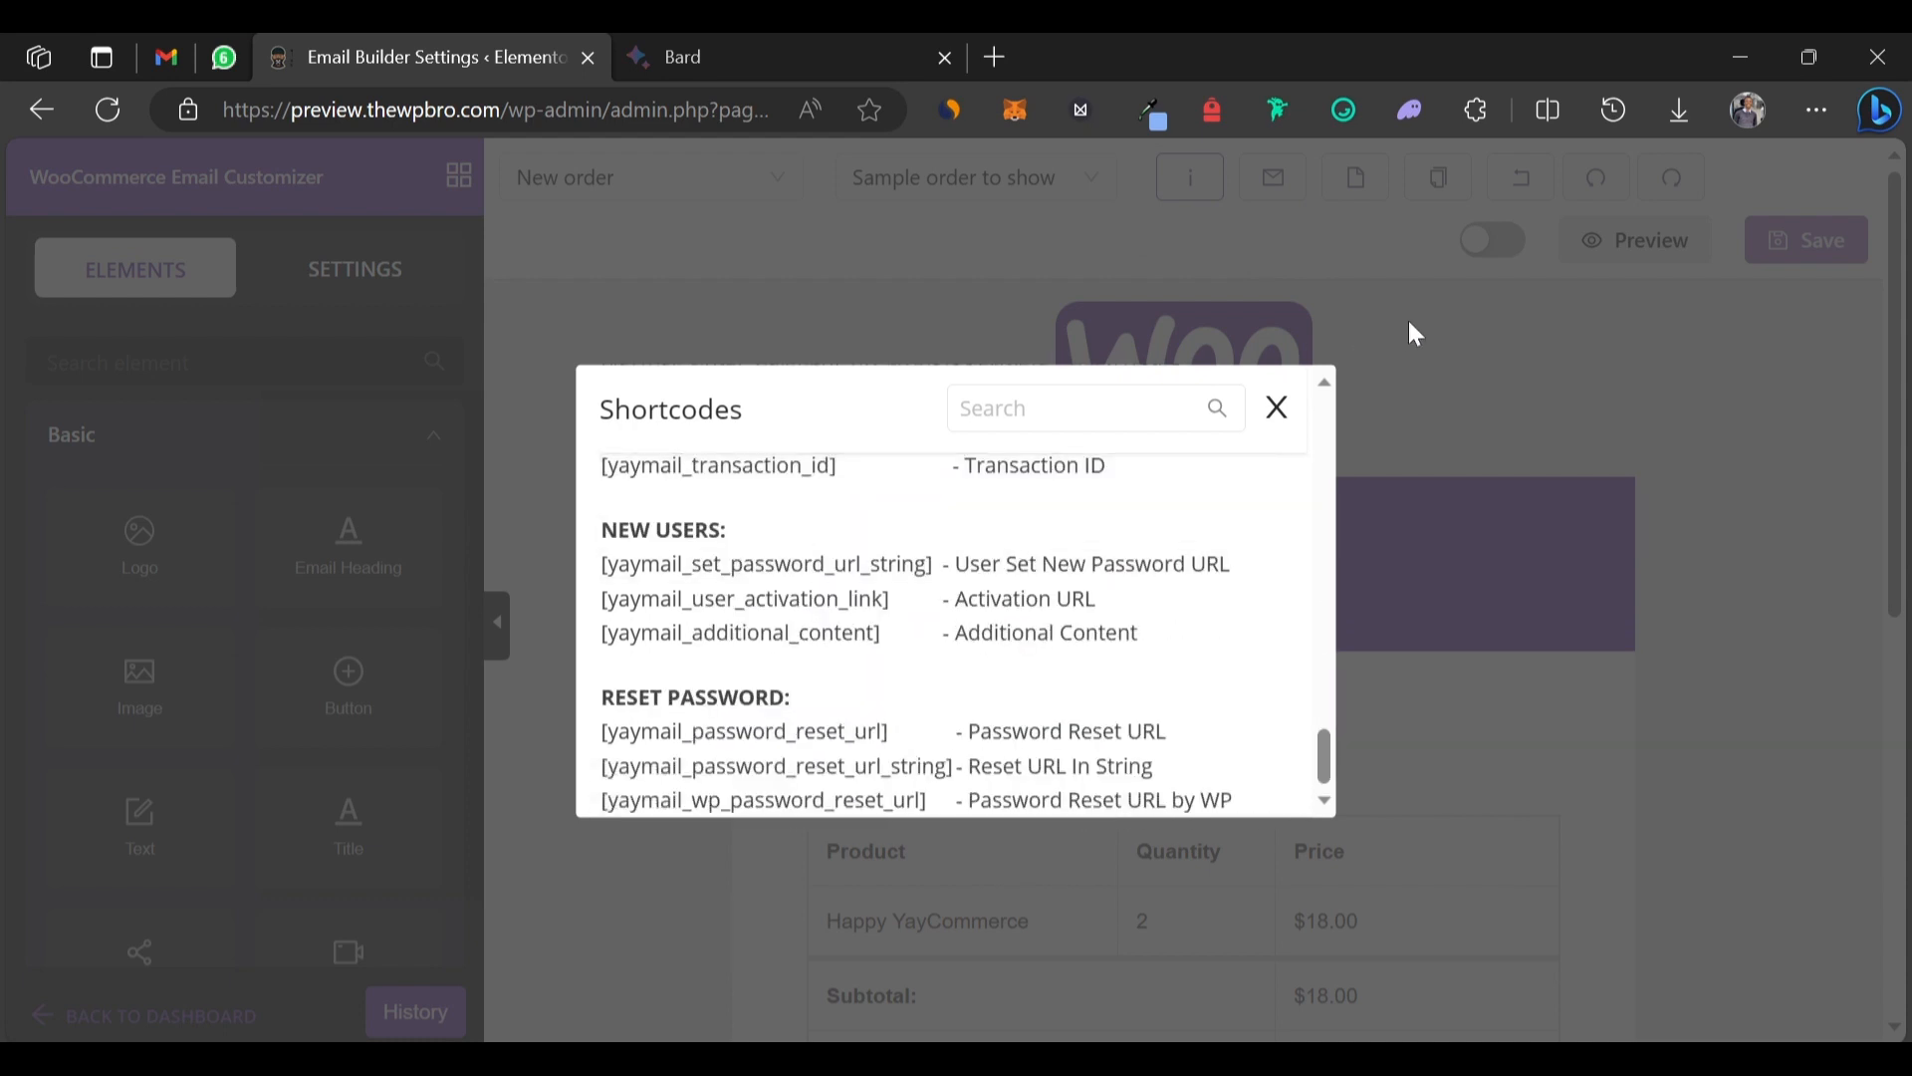
{"action": "left_click", "coordinate": [1277, 408]}
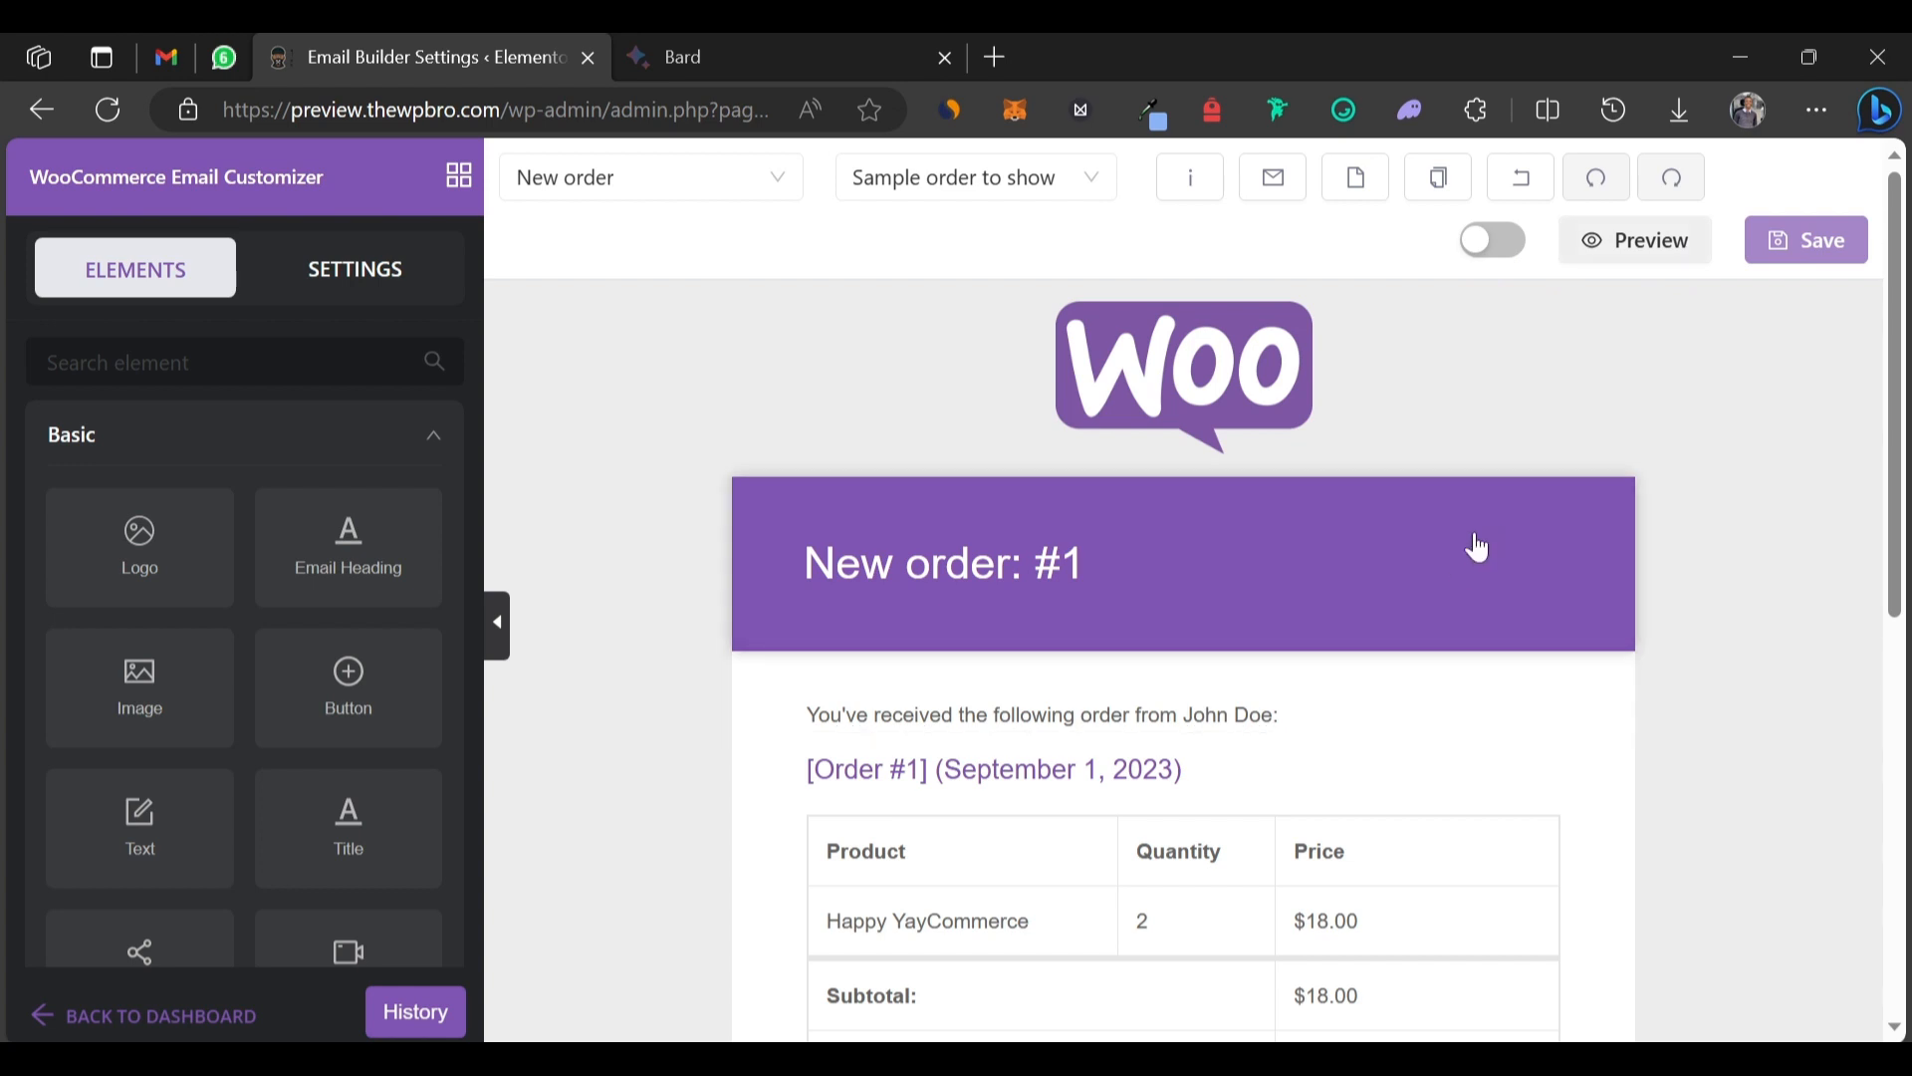
Switch the previewed template from New order to Completed order.
{"action": "scroll", "coordinate": [1394, 543], "scroll_direction": "down", "scroll_amount": 5}
{"action": "scroll", "coordinate": [1414, 542], "scroll_direction": "up", "scroll_amount": 5}
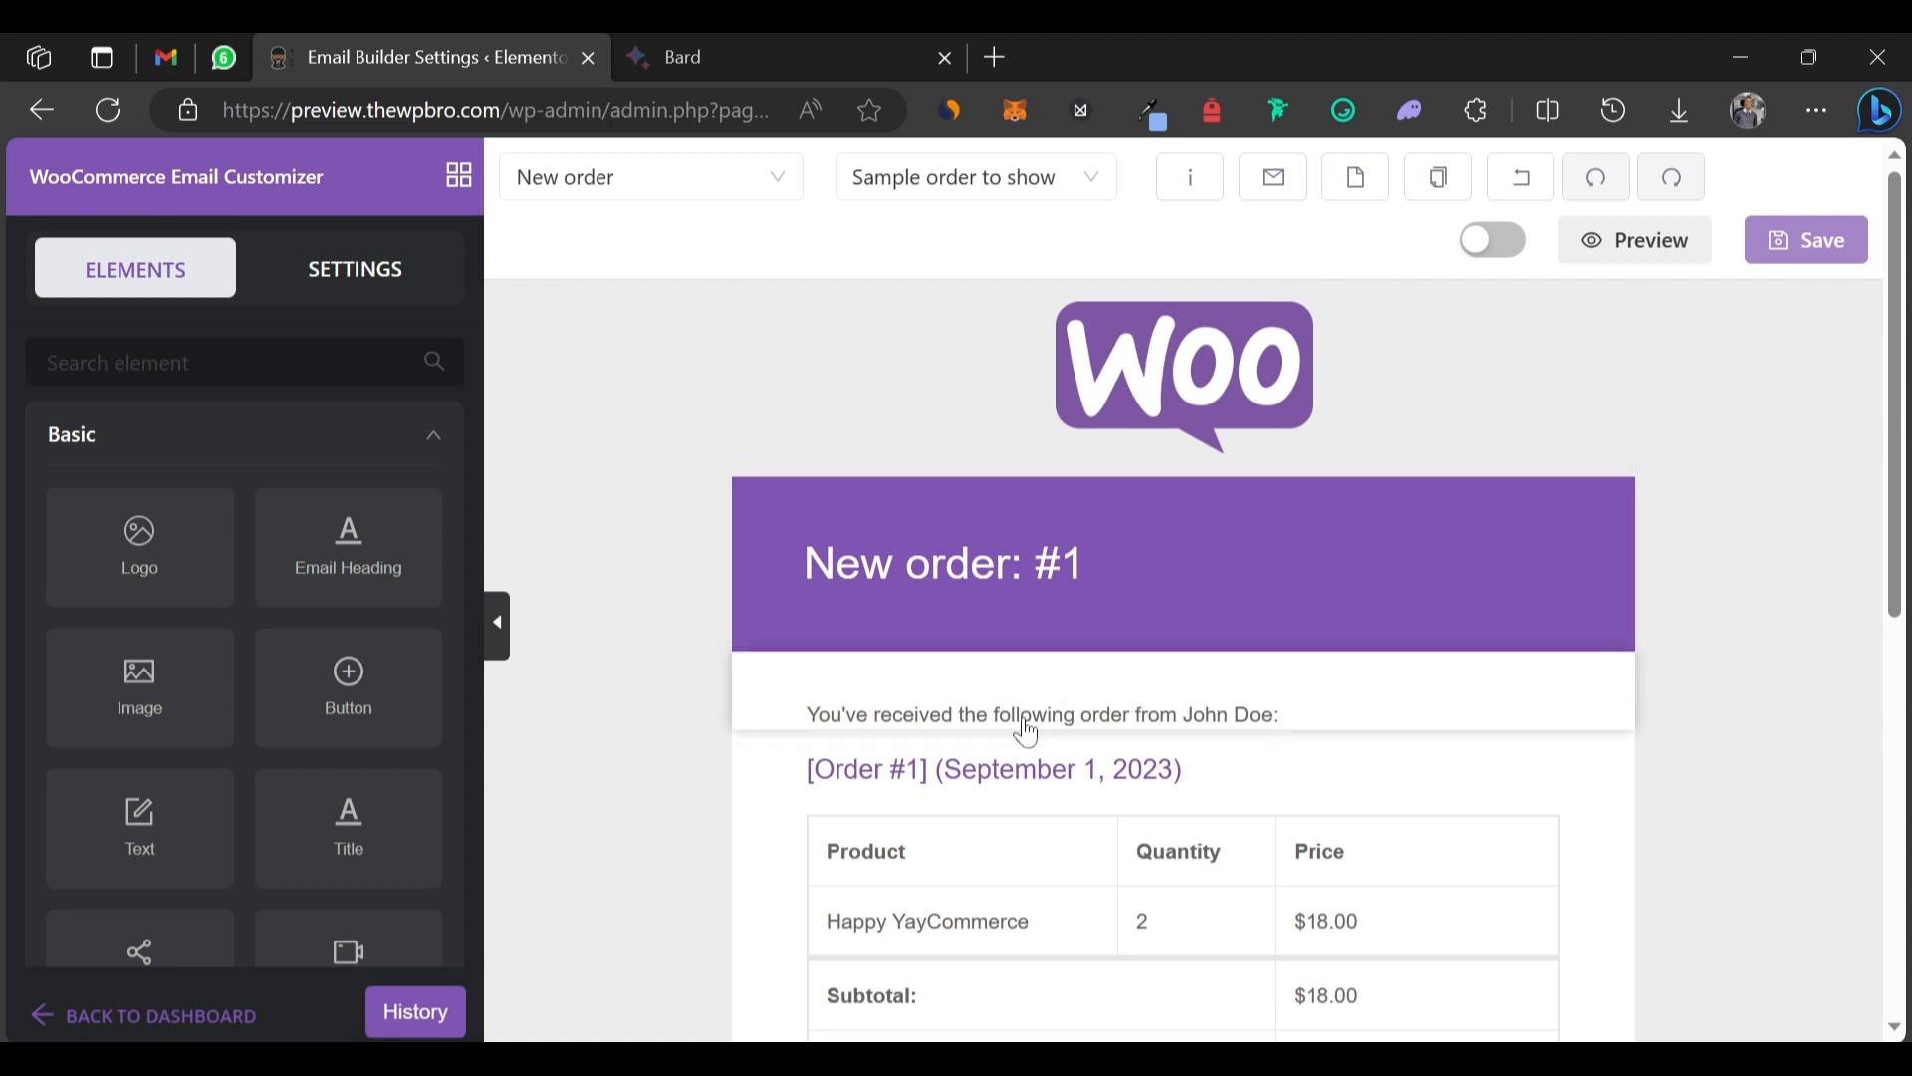
{"action": "scroll", "coordinate": [1026, 734], "scroll_direction": "down", "scroll_amount": 3}
{"action": "scroll", "coordinate": [1026, 732], "scroll_direction": "up", "scroll_amount": 3}
{"action": "left_click", "coordinate": [642, 190]}
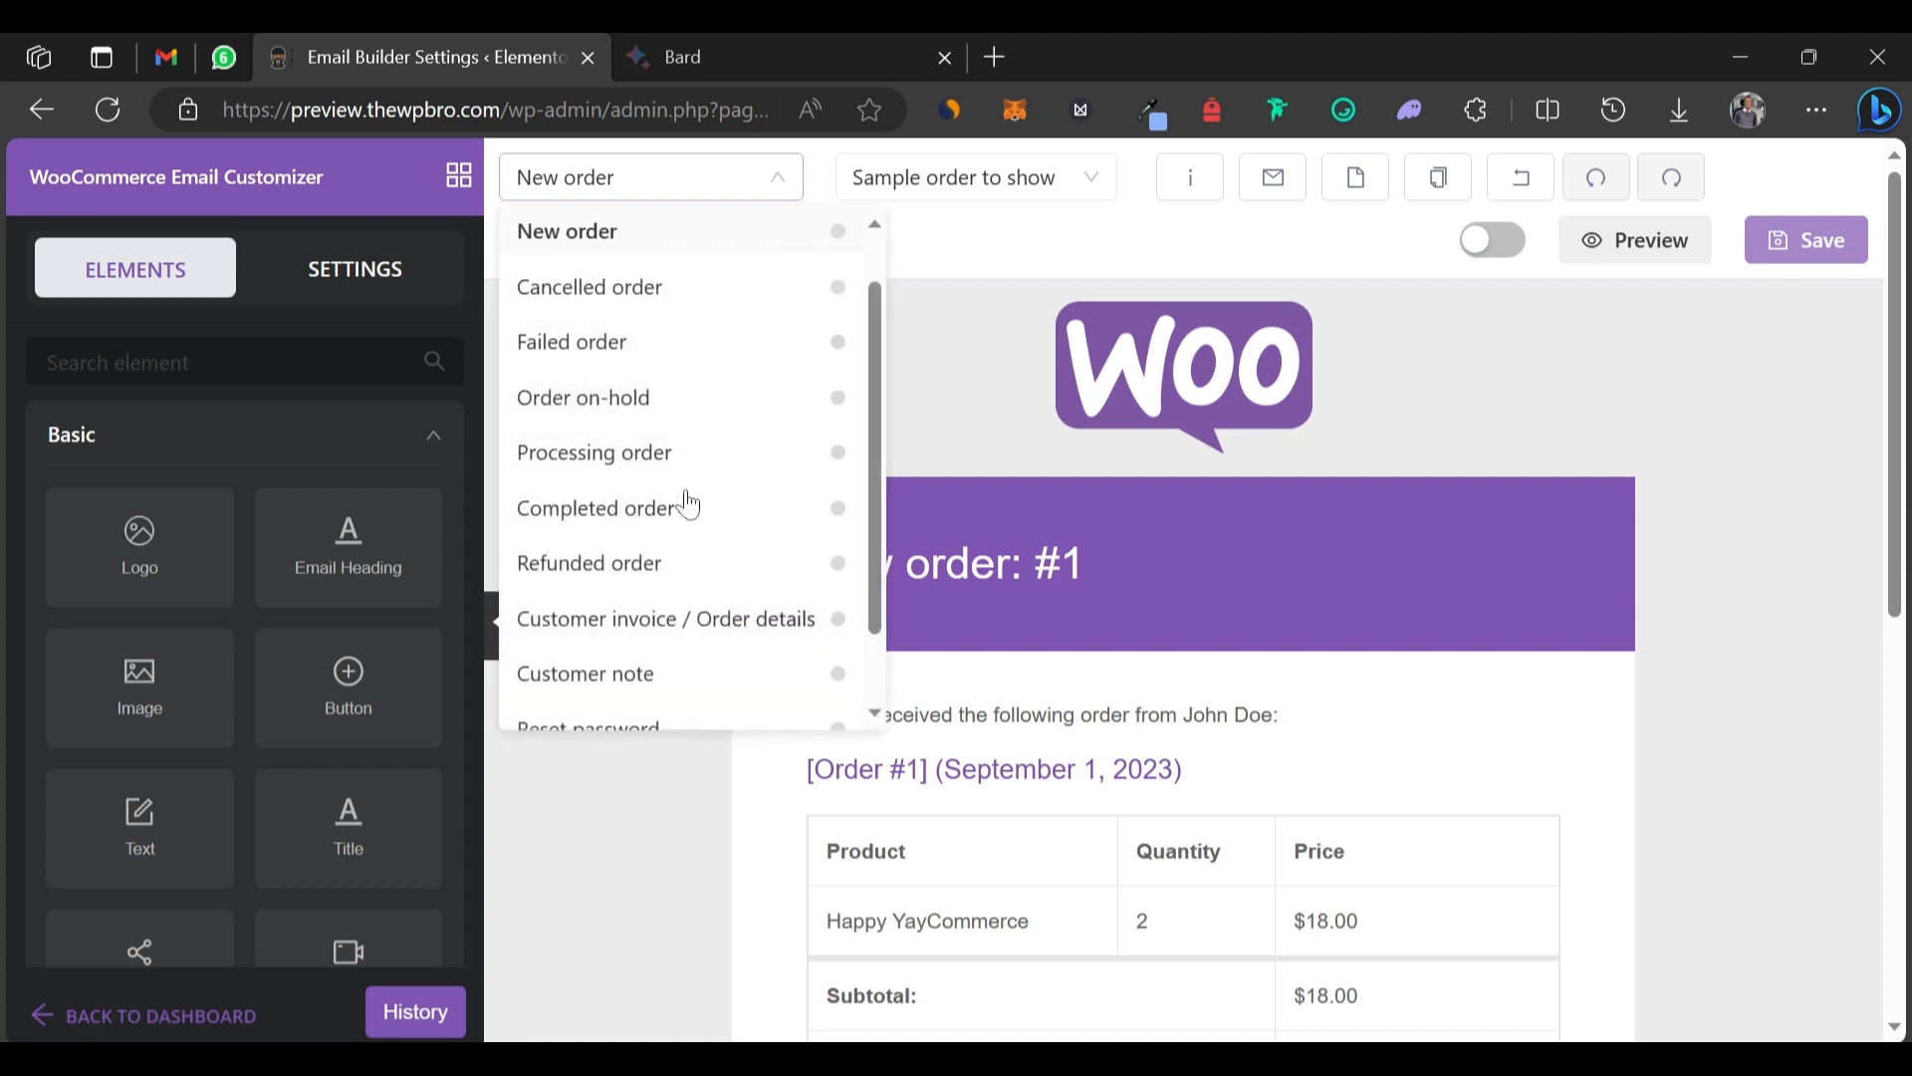
{"action": "left_click", "coordinate": [628, 513]}
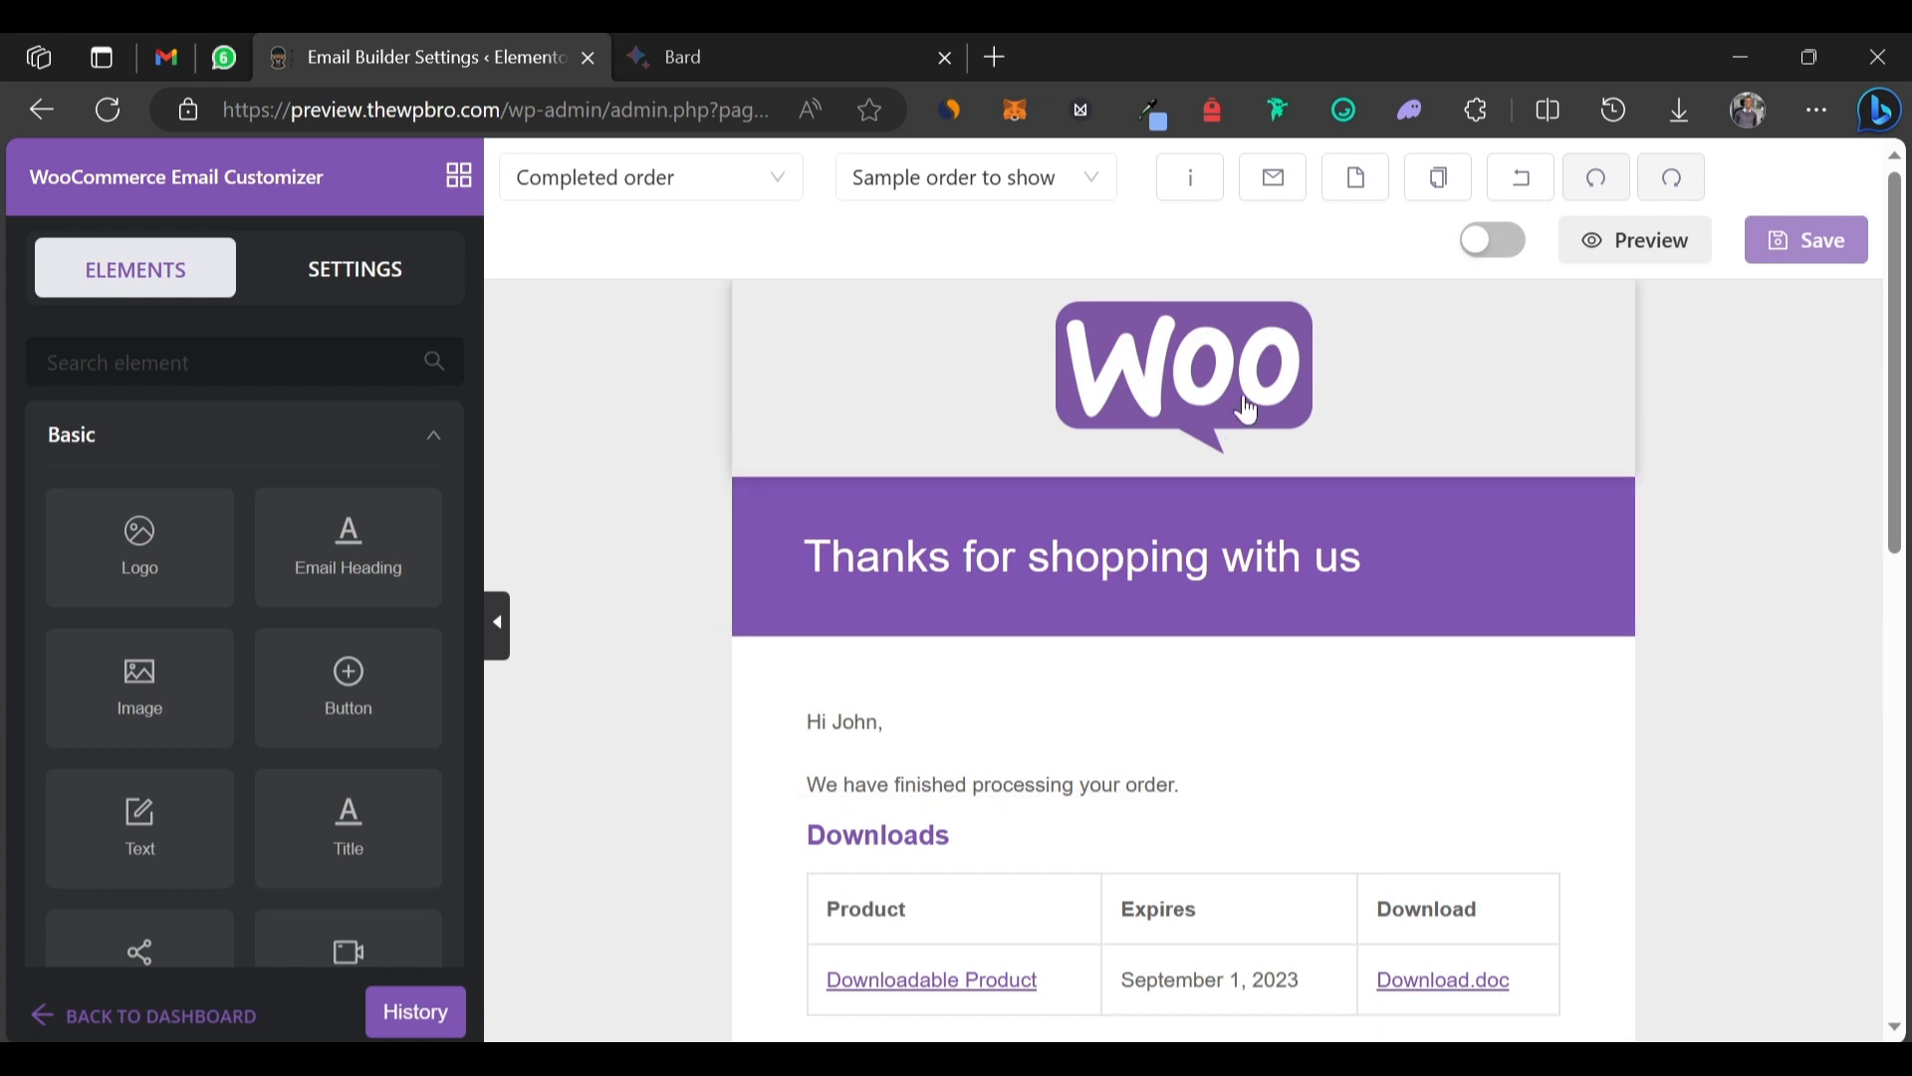
Replace the Woo logo with the thewpbro-templates-site-logo image.
{"action": "left_click", "coordinate": [1247, 410]}
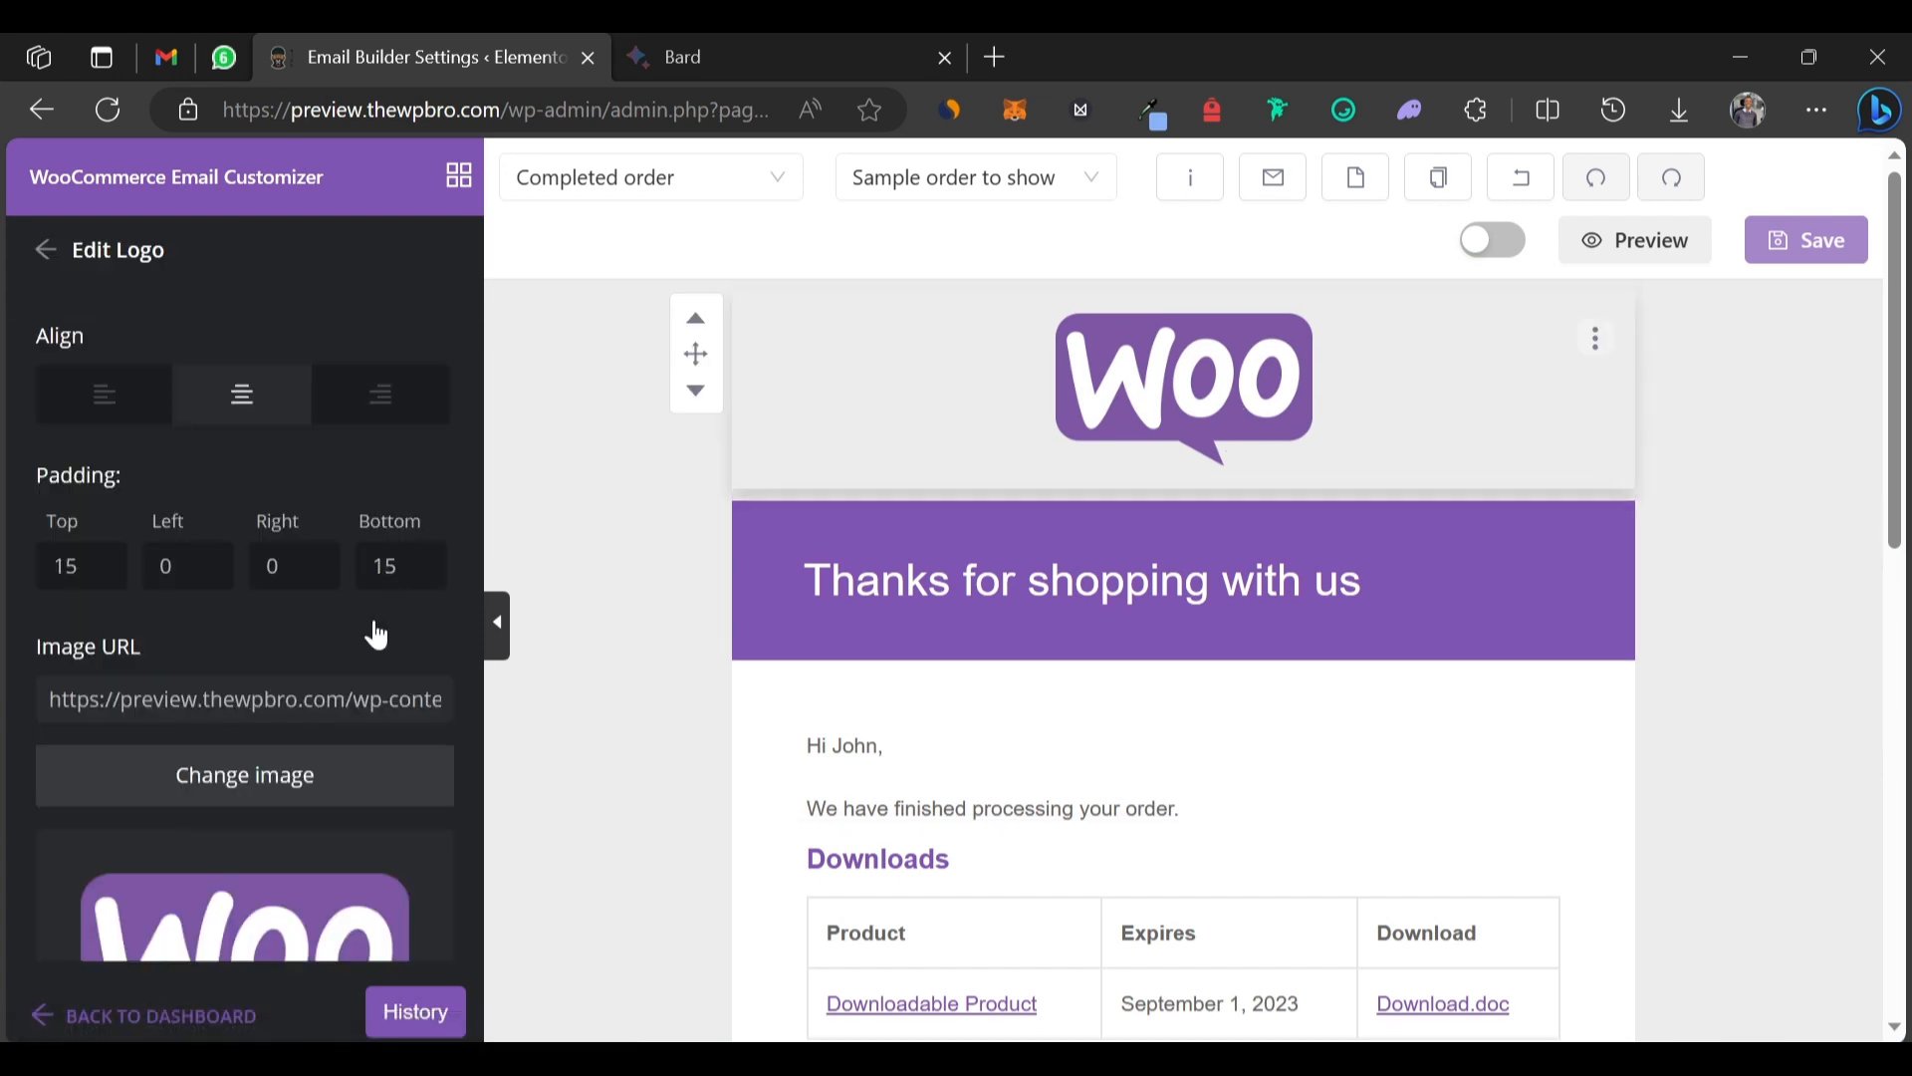
{"action": "left_click", "coordinate": [238, 777]}
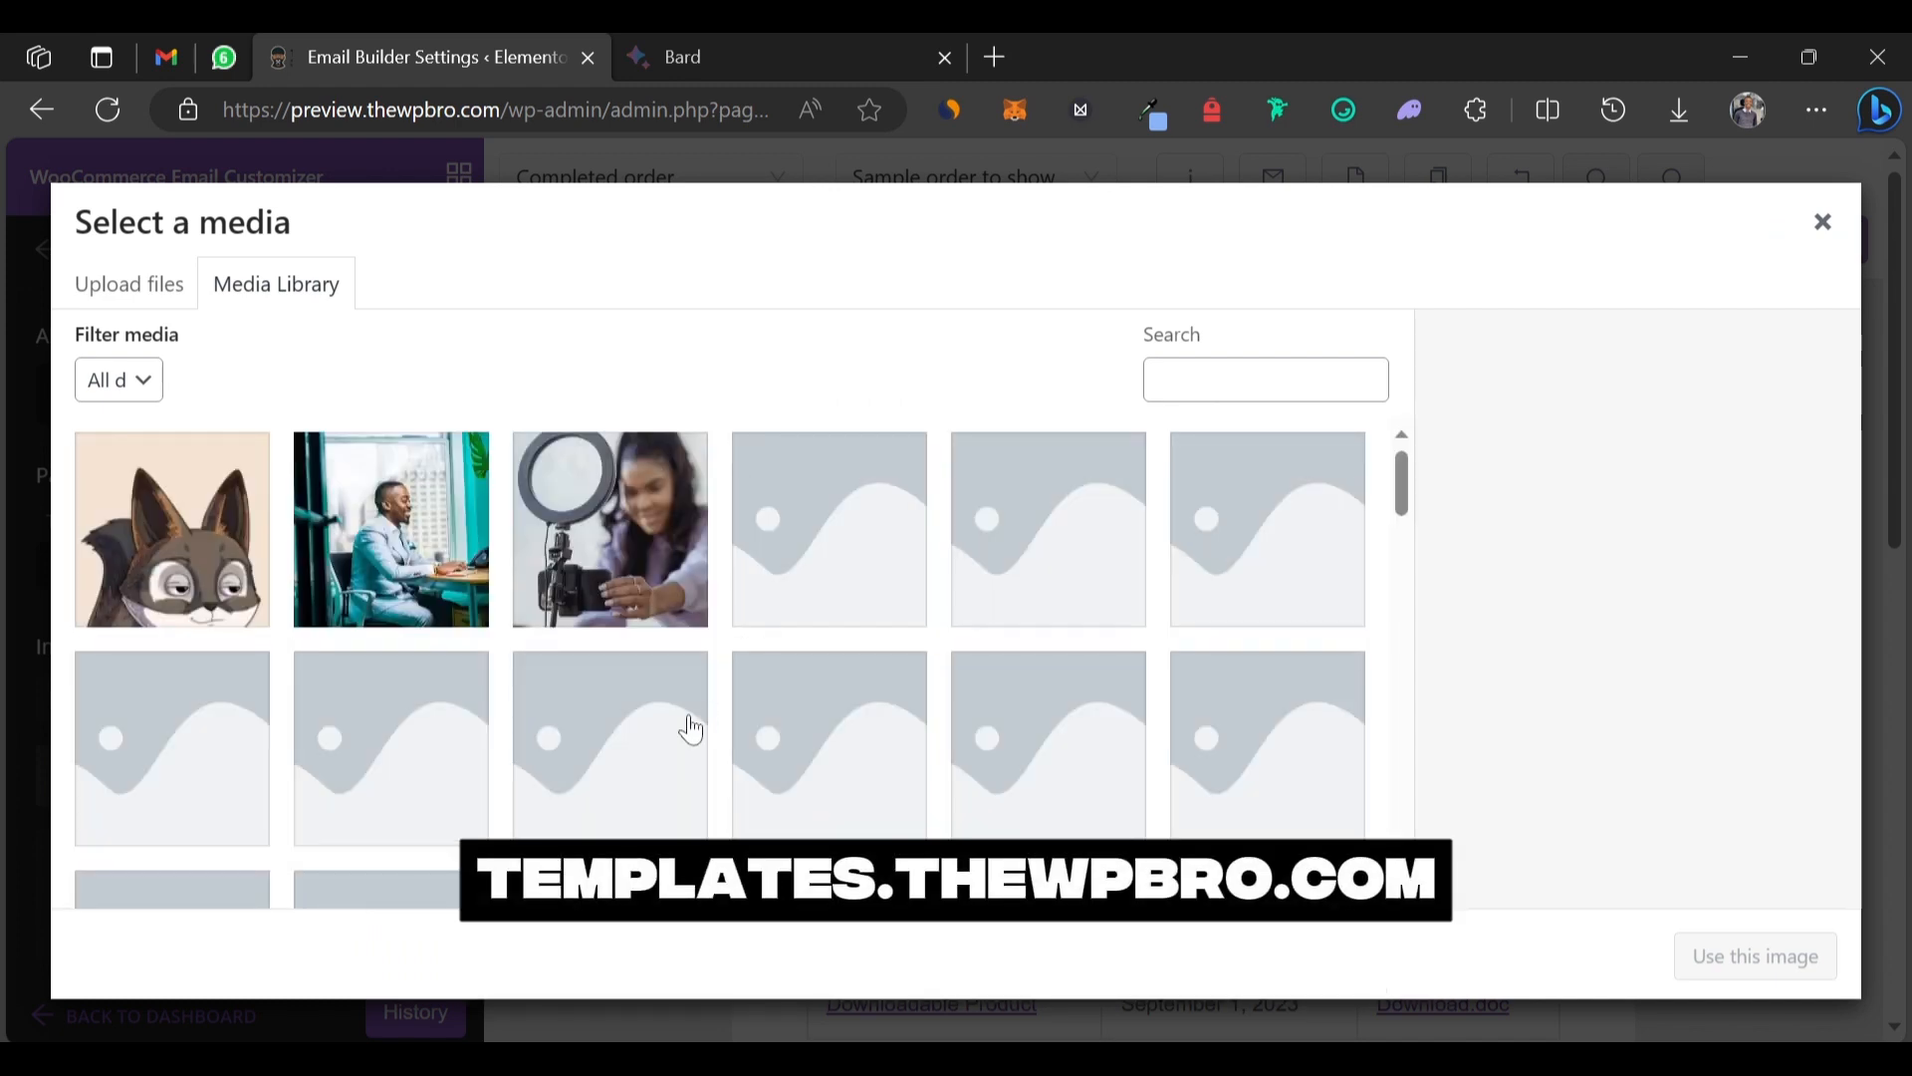
{"action": "scroll", "coordinate": [691, 726], "scroll_direction": "down", "scroll_amount": 10}
{"action": "scroll", "coordinate": [691, 726], "scroll_direction": "down", "scroll_amount": 15}
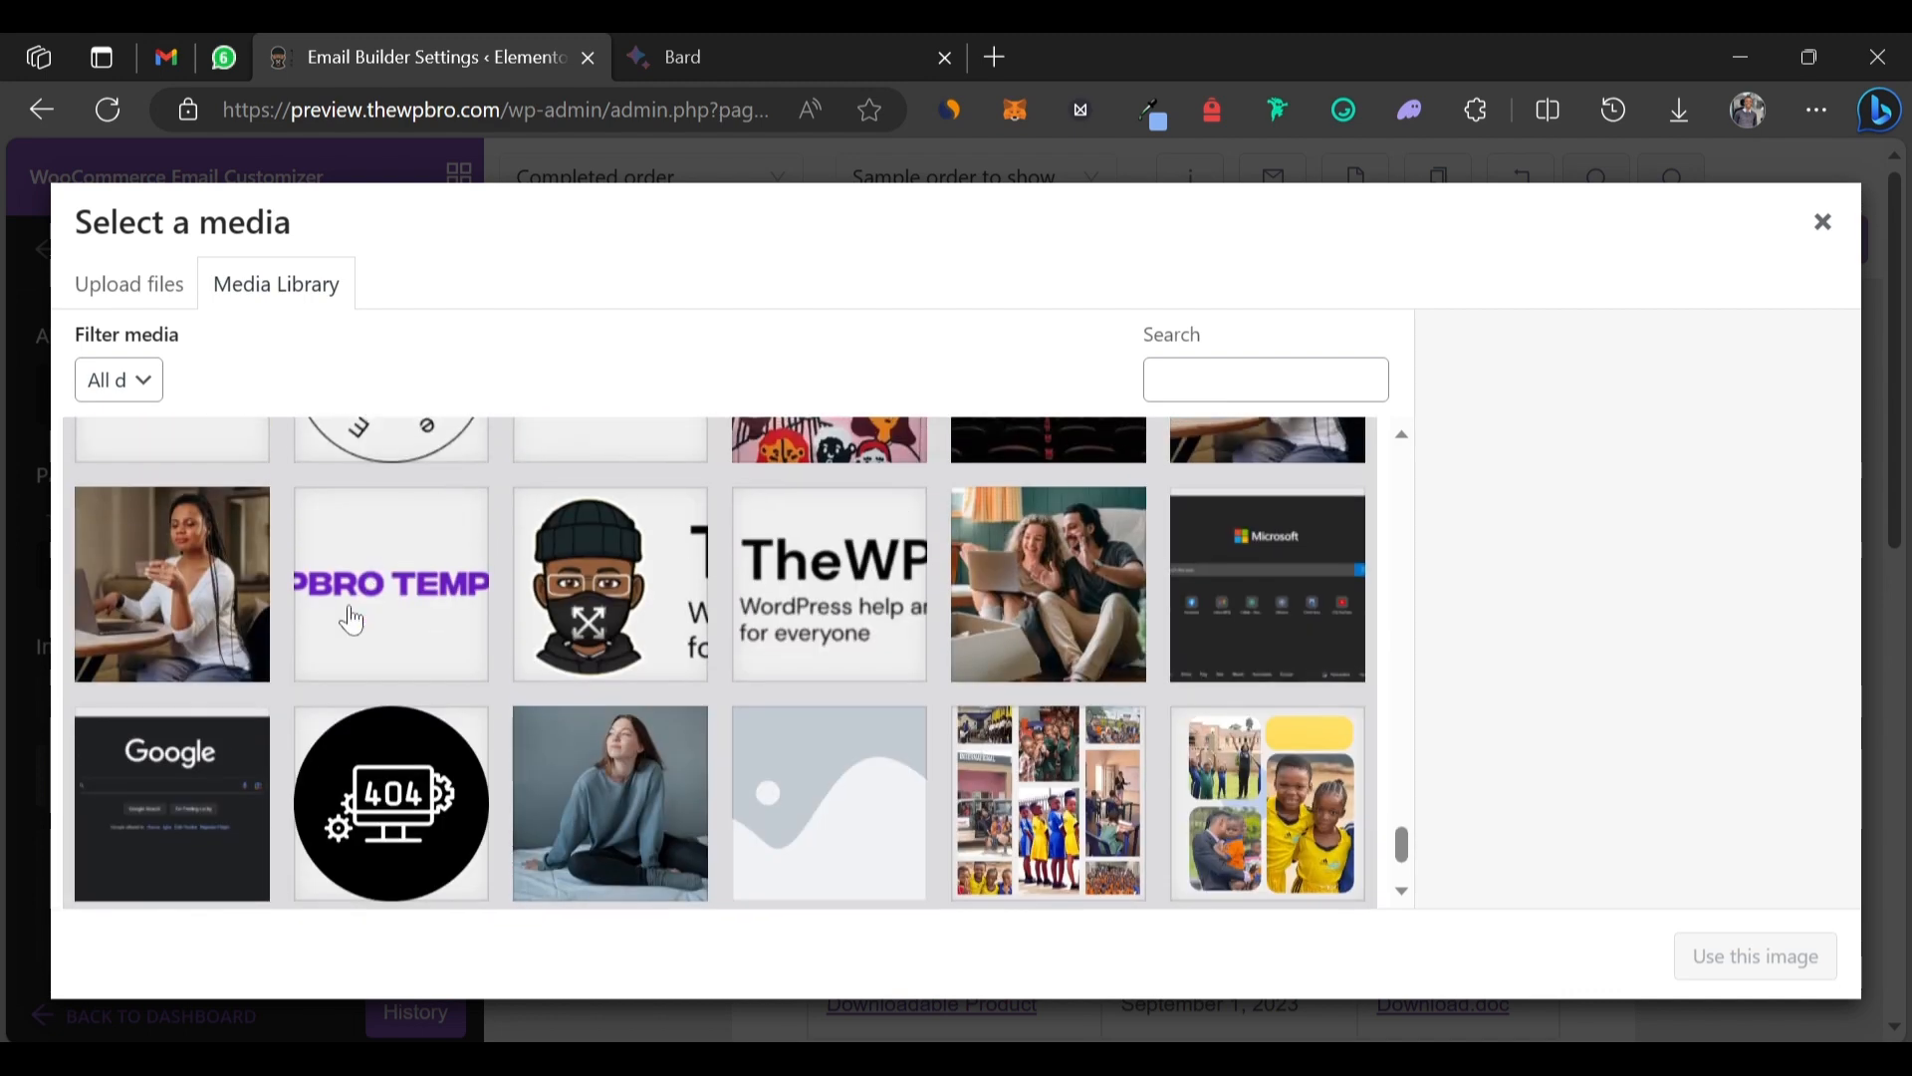
{"action": "left_click", "coordinate": [346, 619]}
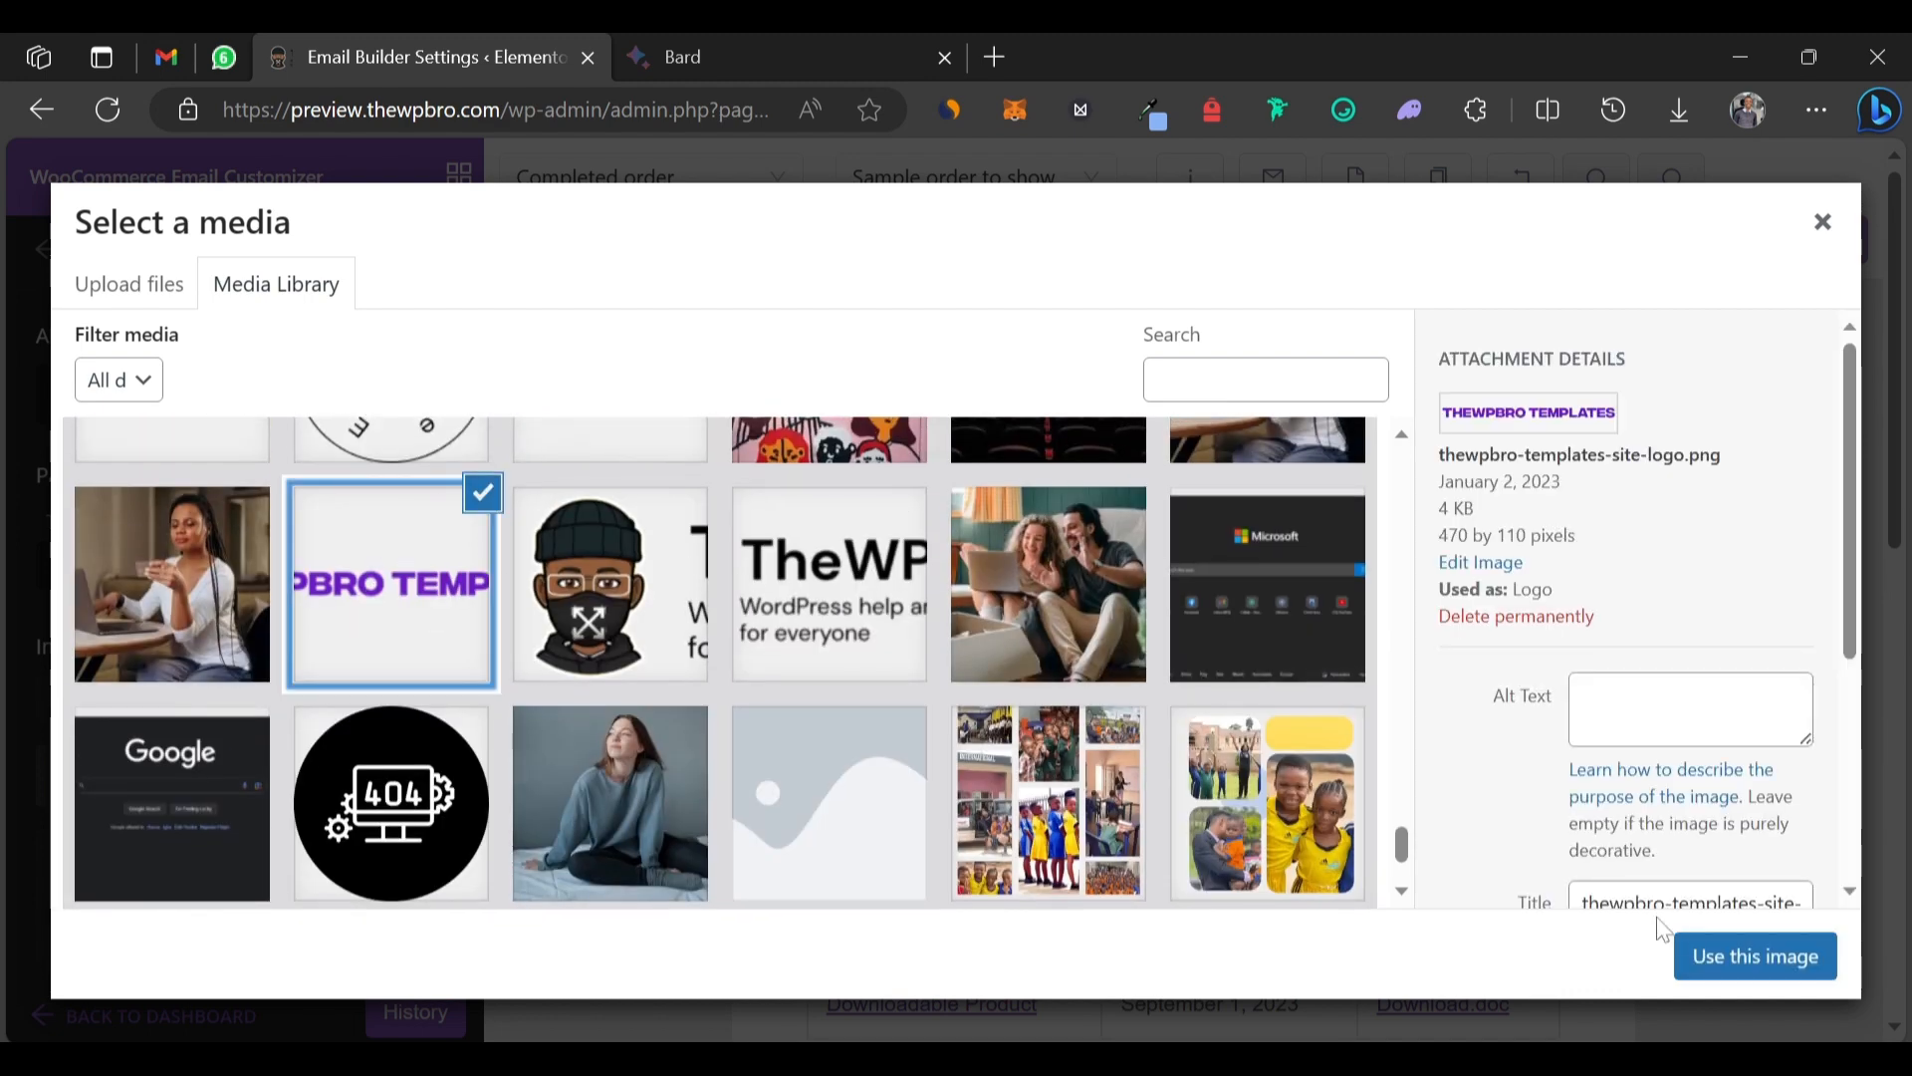
{"action": "left_click", "coordinate": [1694, 956]}
Set the logo width to about 176px and its background colour to white.
{"action": "scroll", "coordinate": [213, 539], "scroll_direction": "down", "scroll_amount": 1}
{"action": "scroll", "coordinate": [213, 539], "scroll_direction": "down", "scroll_amount": 4}
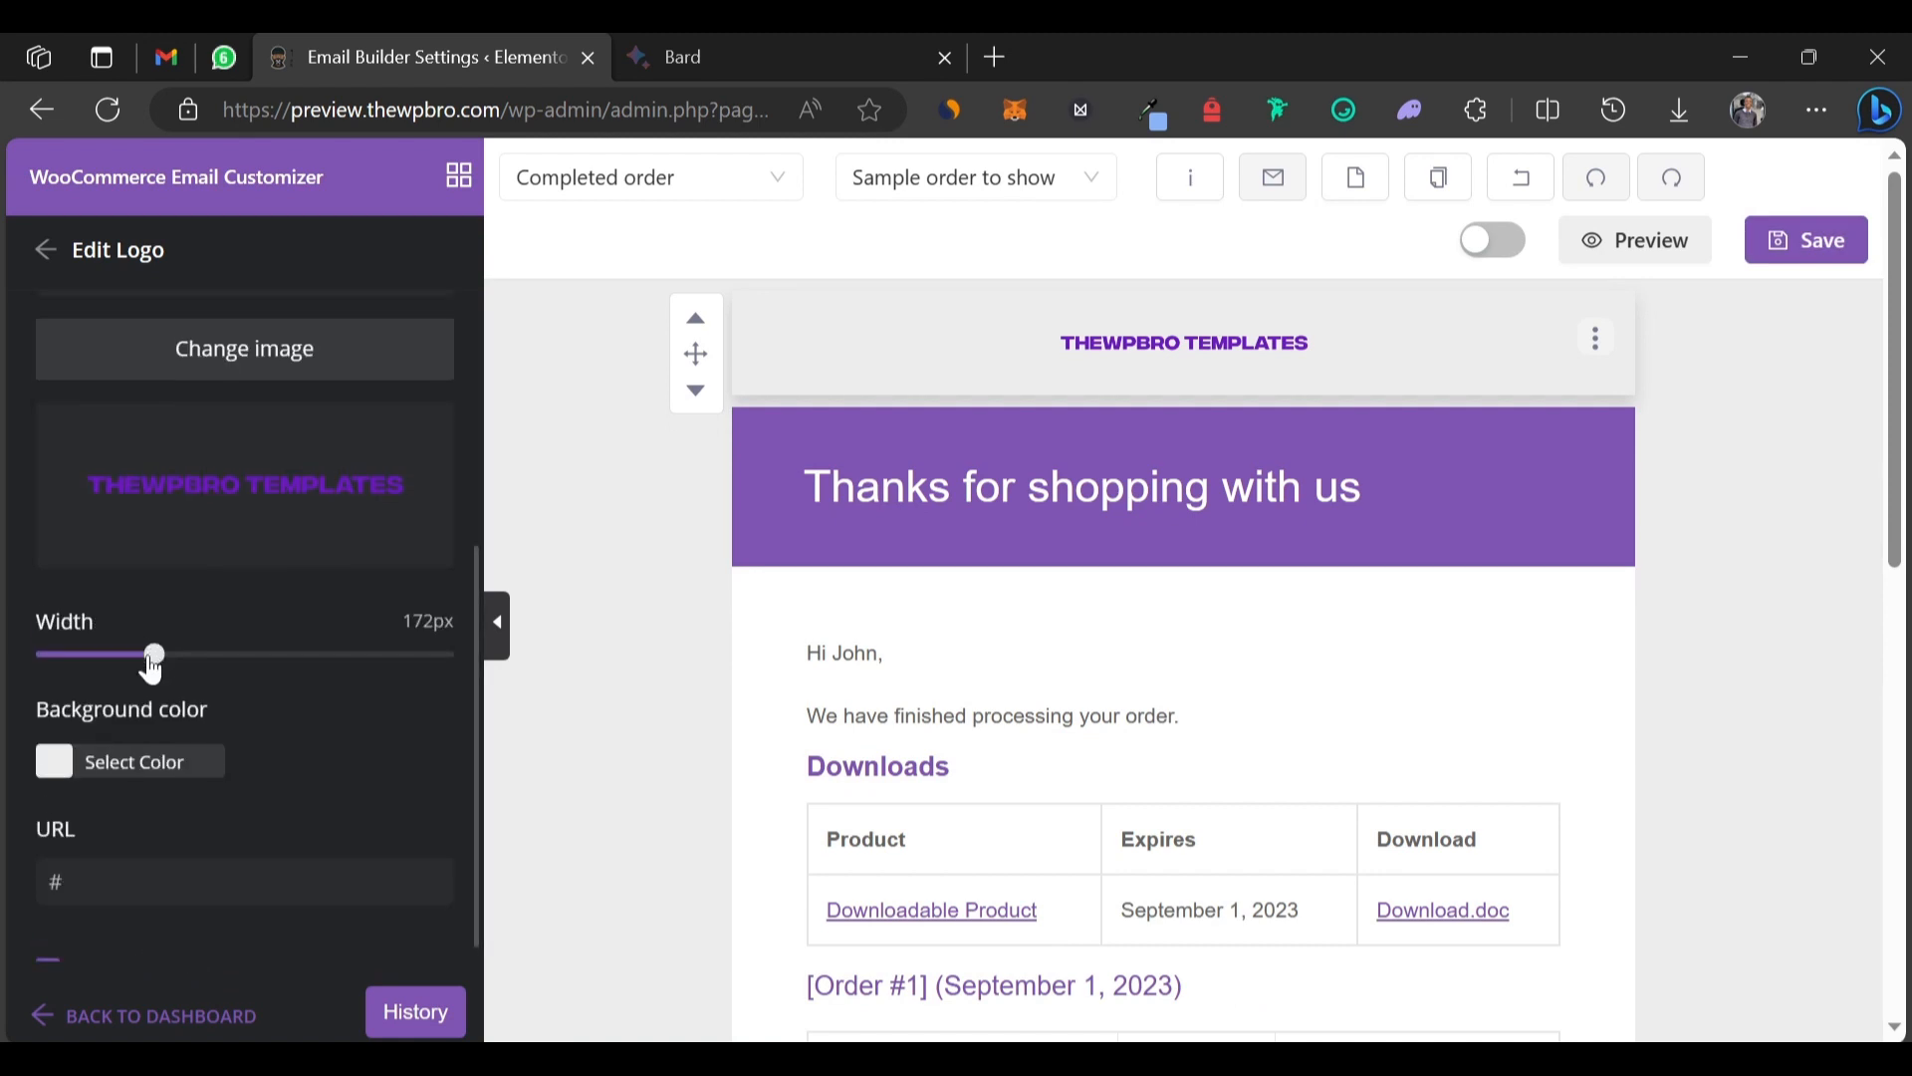
{"action": "mouse_move", "coordinate": [151, 661]}
{"action": "left_mouse_down"}
{"action": "mouse_move", "coordinate": [243, 661]}
{"action": "mouse_move", "coordinate": [152, 673]}
{"action": "left_mouse_up"}
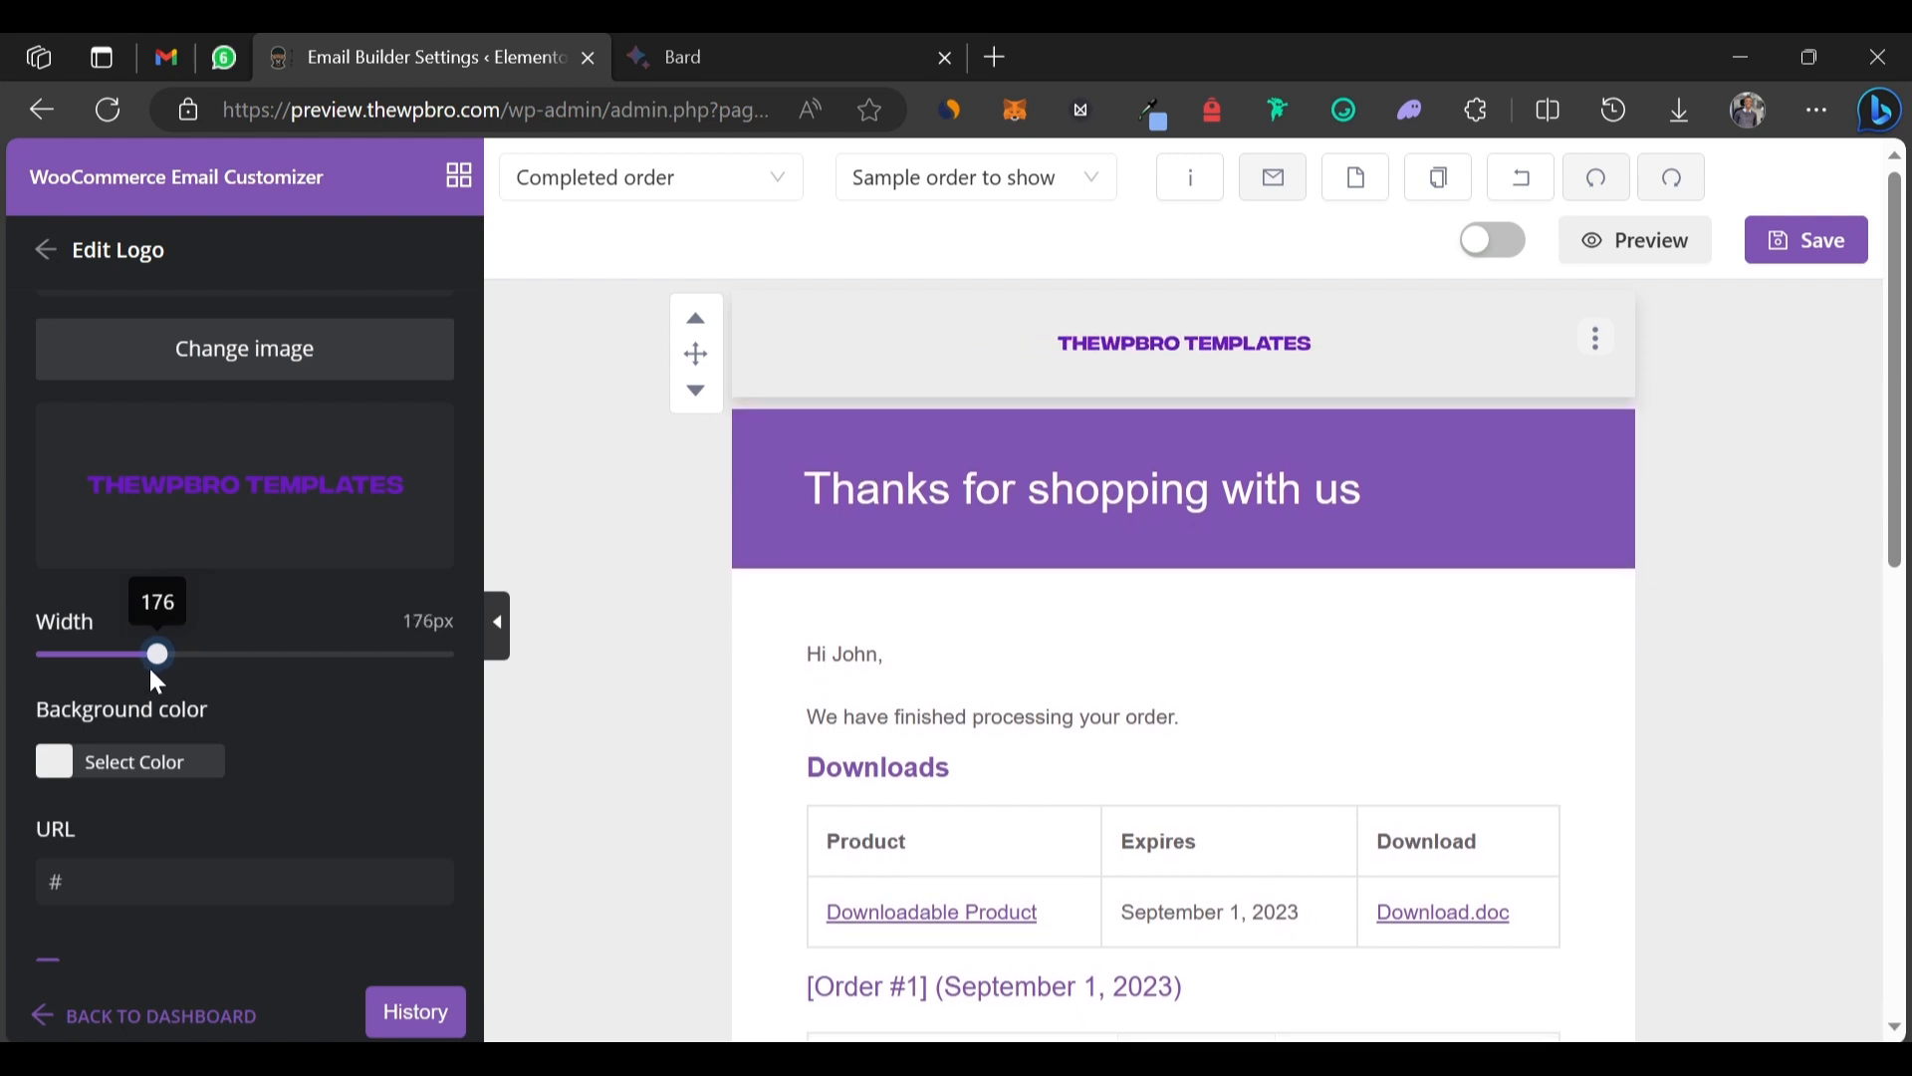
{"action": "left_click", "coordinate": [55, 762]}
{"action": "left_click_drag", "start_coordinate": [114, 821], "coordinate": [9, 778]}
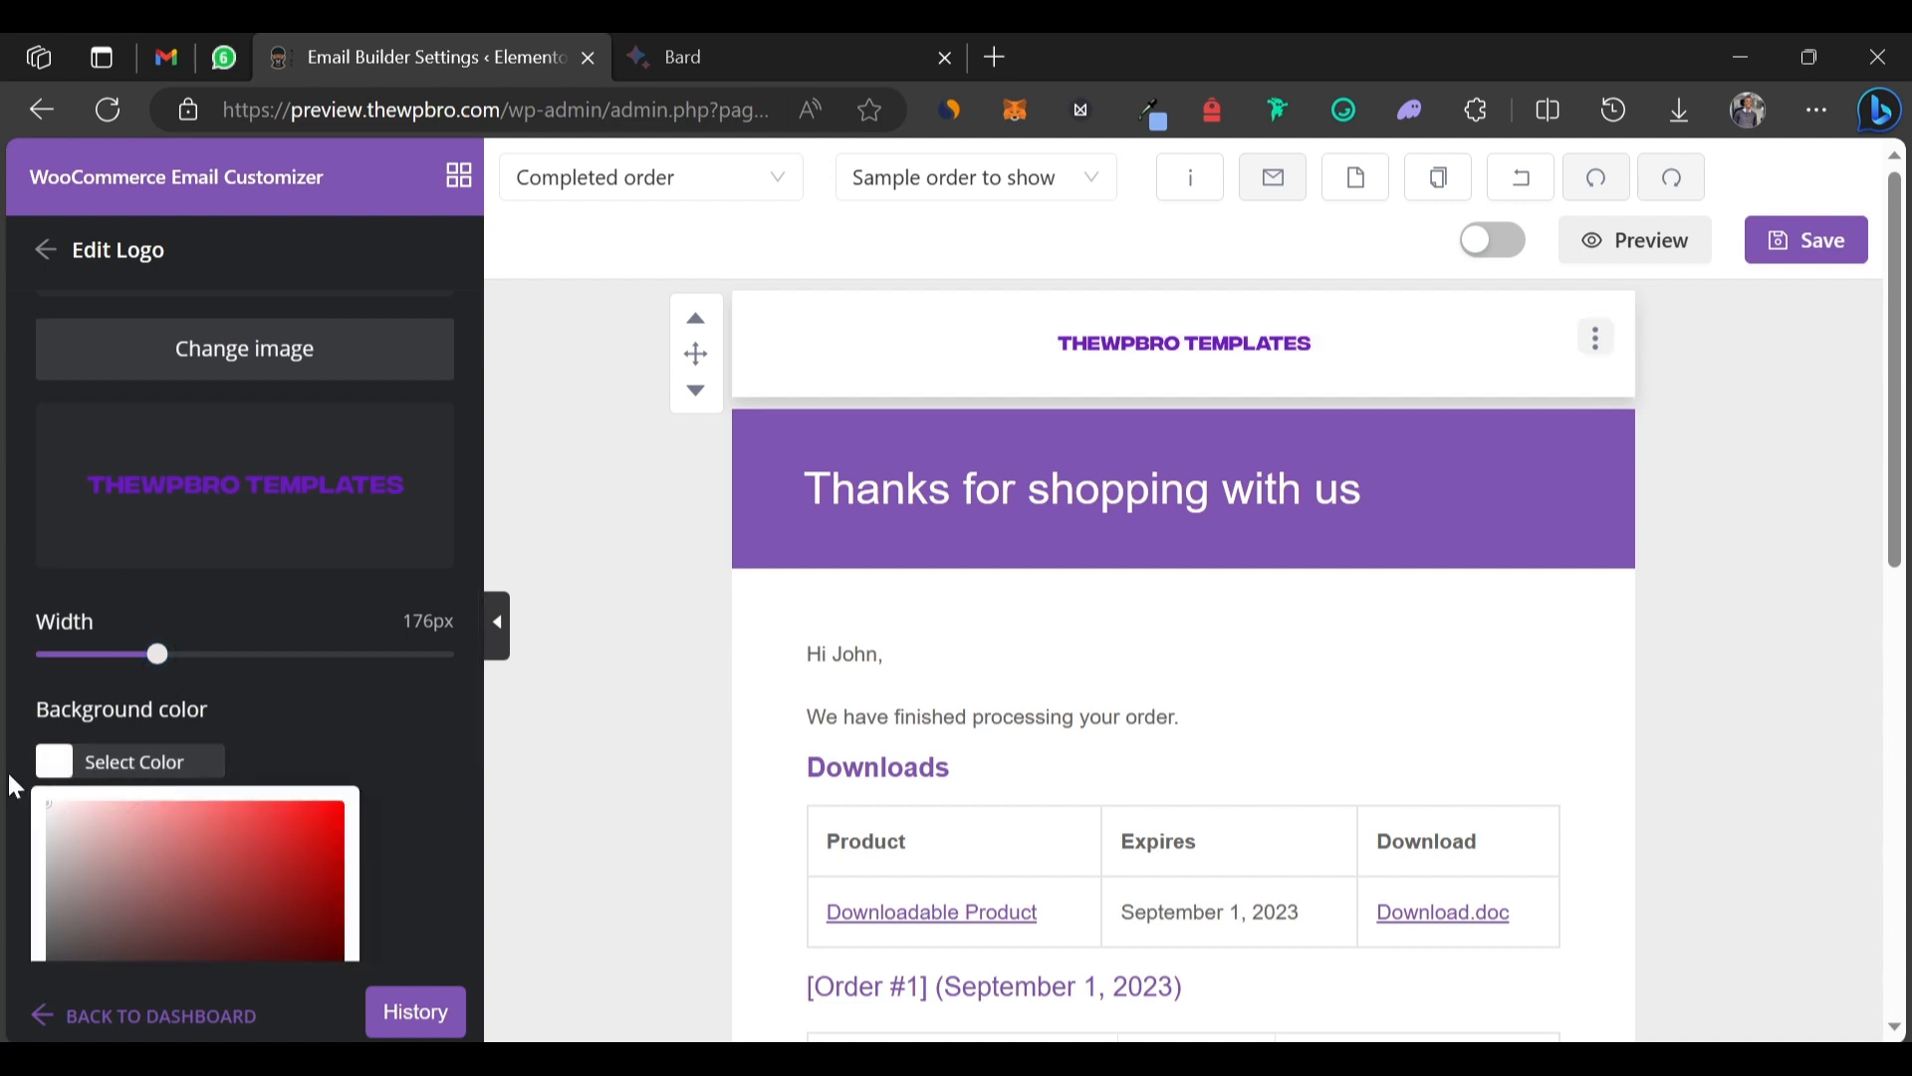
{"action": "left_click", "coordinate": [4, 766]}
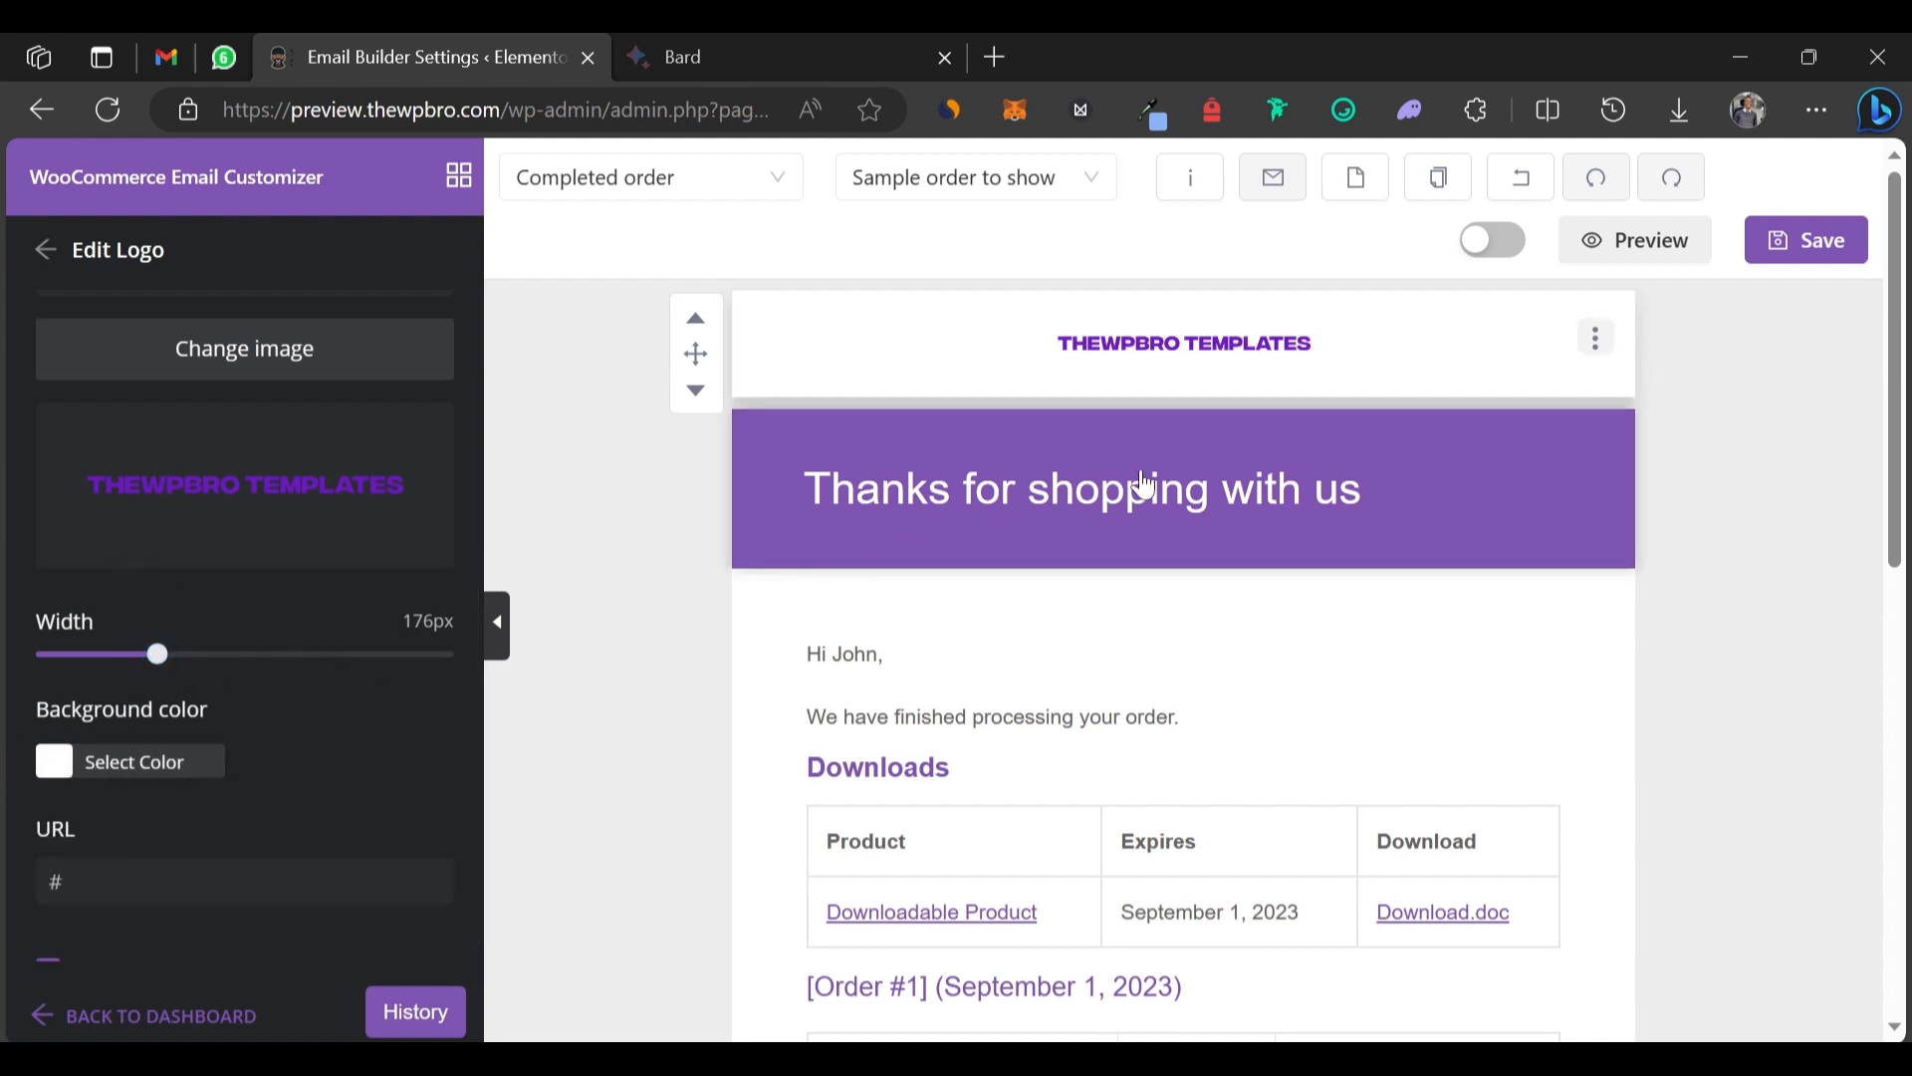
{"action": "left_click", "coordinate": [1592, 460]}
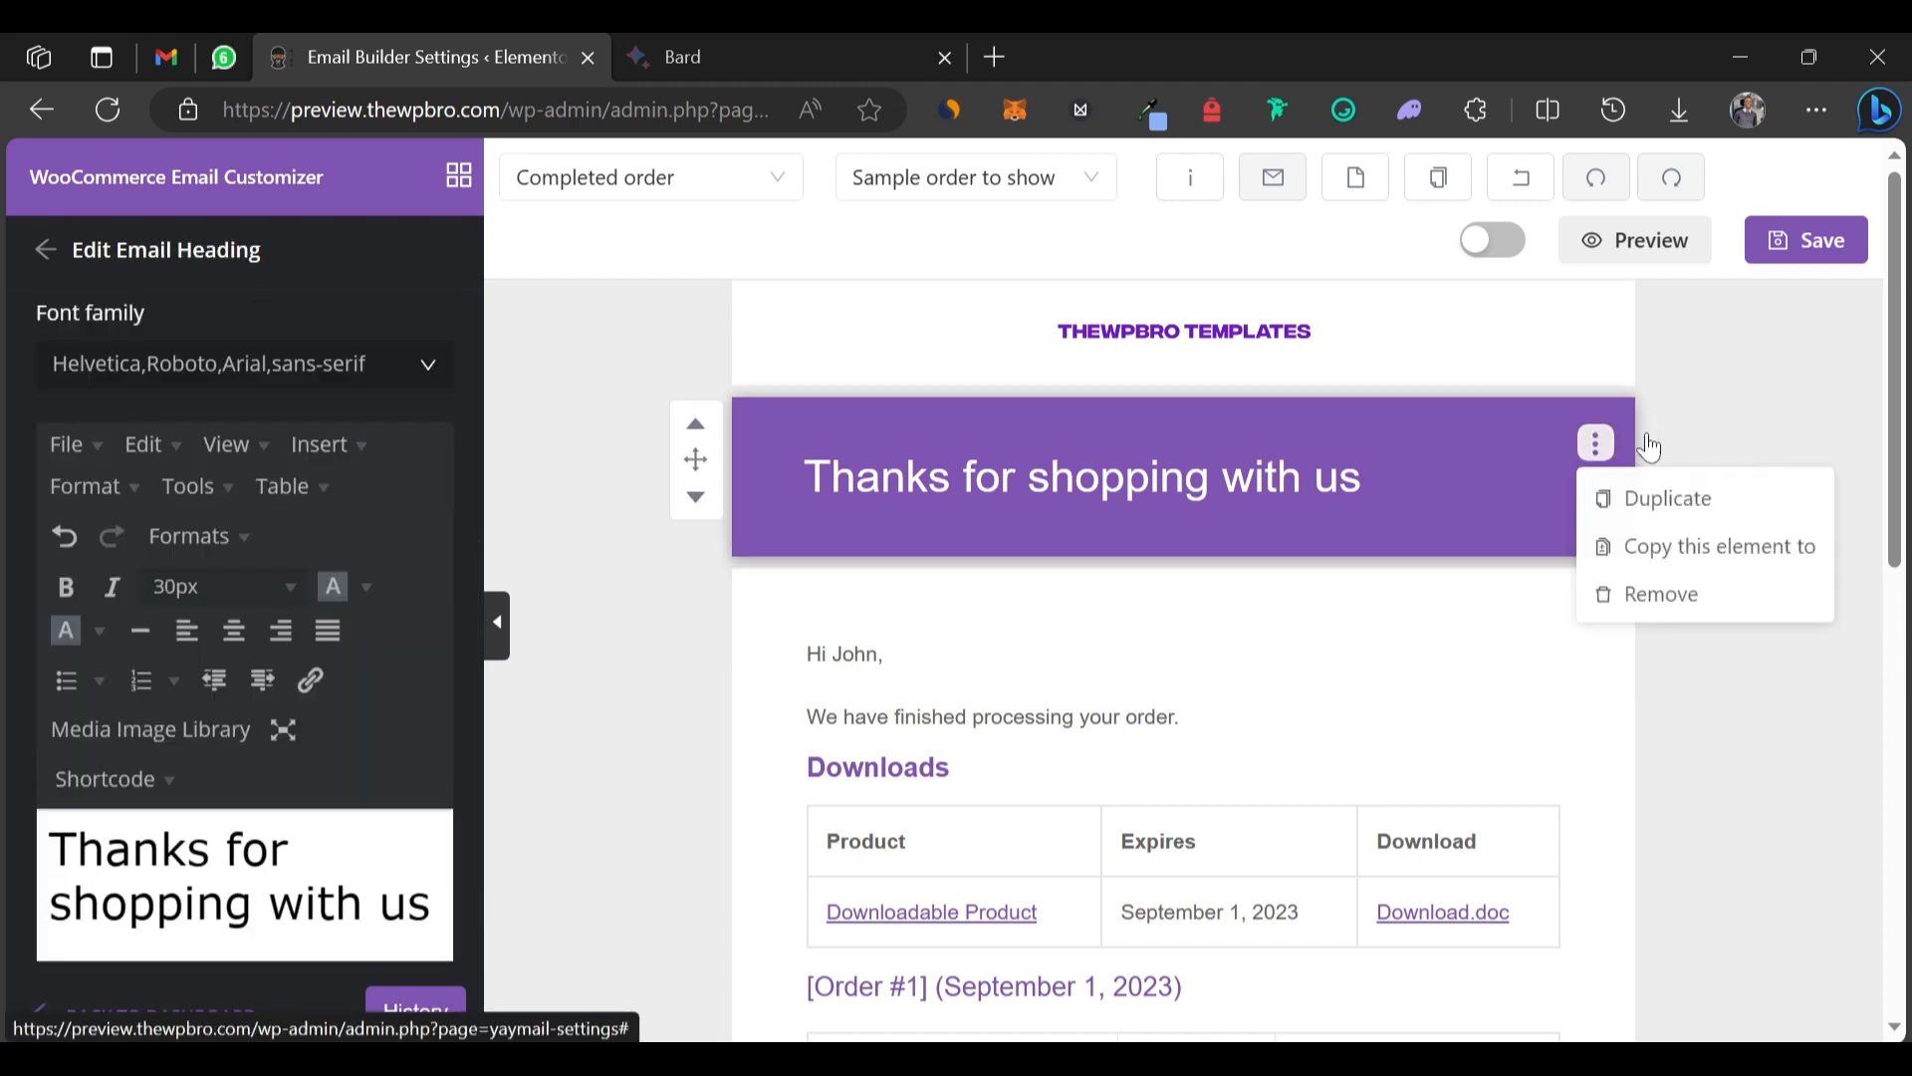
Delete the 'Thanks for shopping with us' heading block and check the drafted email in Bard.
{"action": "left_click", "coordinate": [1661, 598]}
{"action": "left_click", "coordinate": [807, 627]}
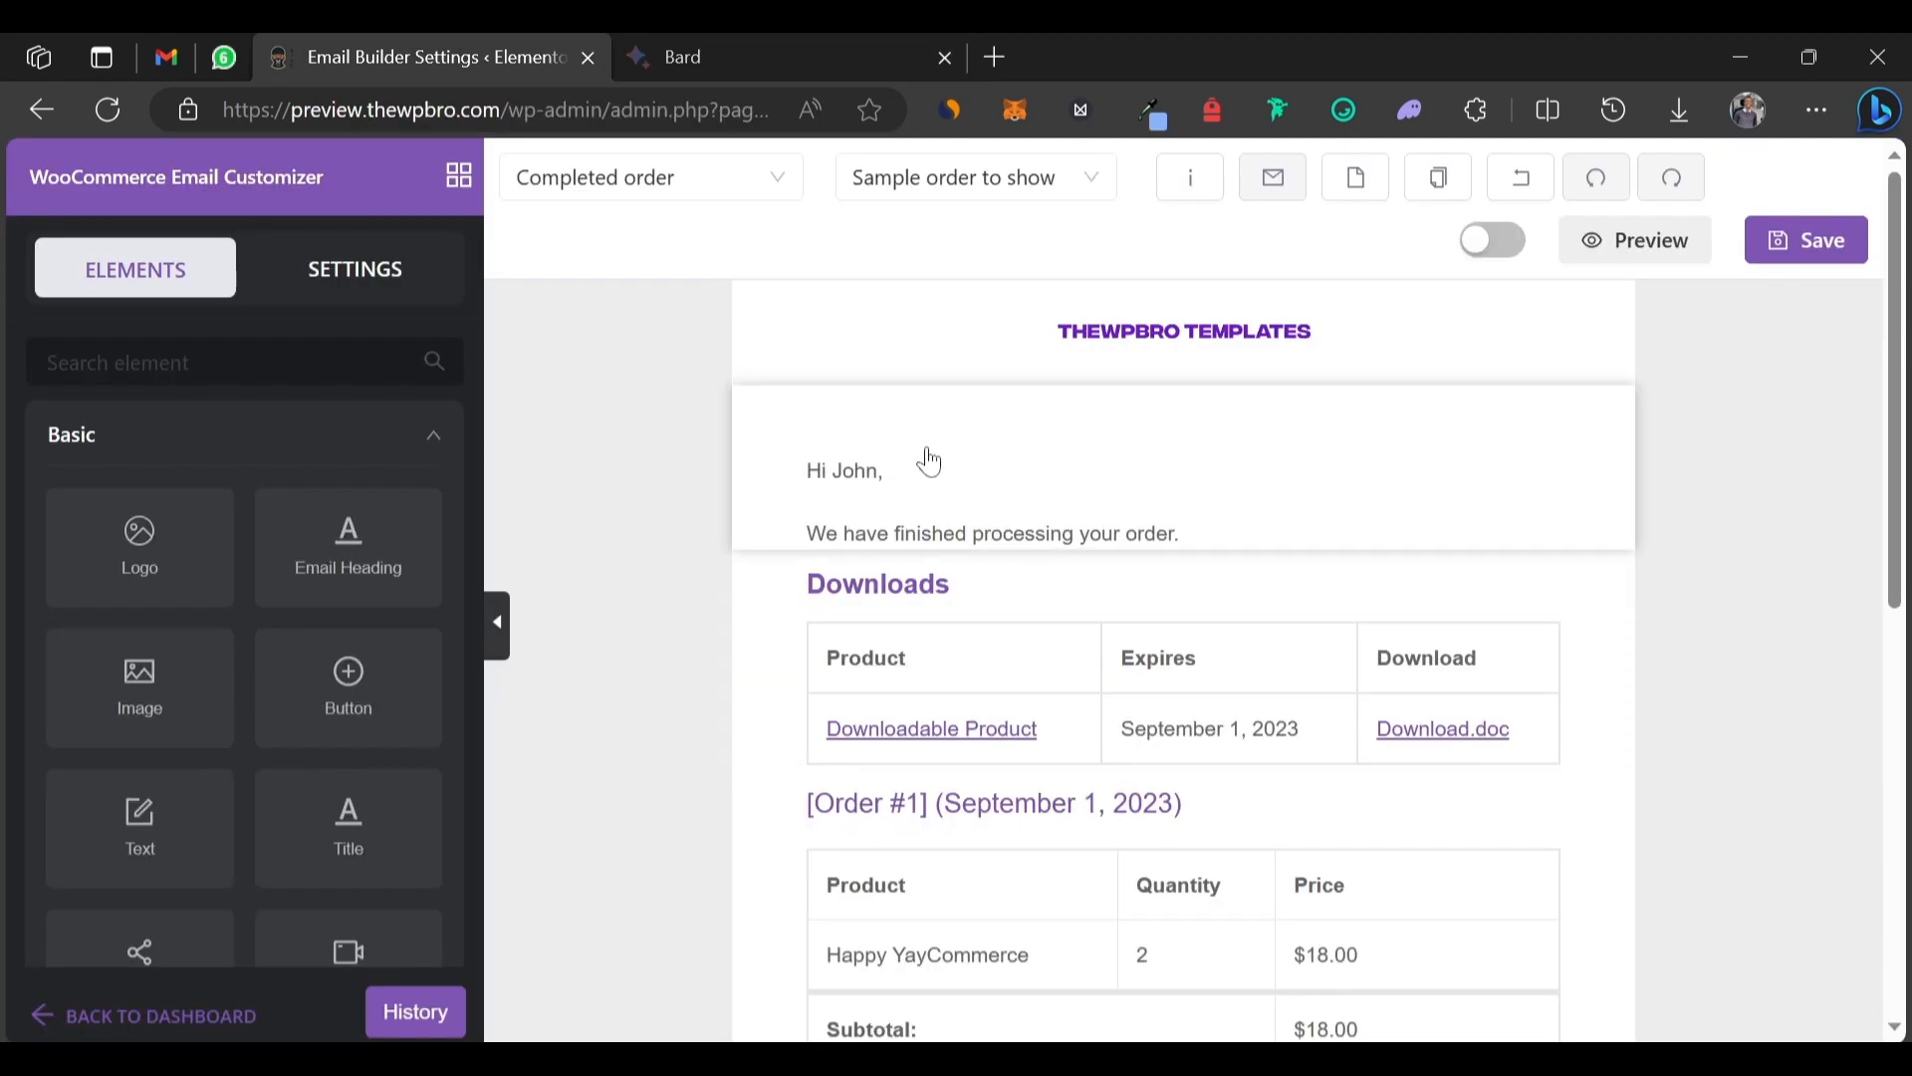
{"action": "left_click", "coordinate": [696, 49]}
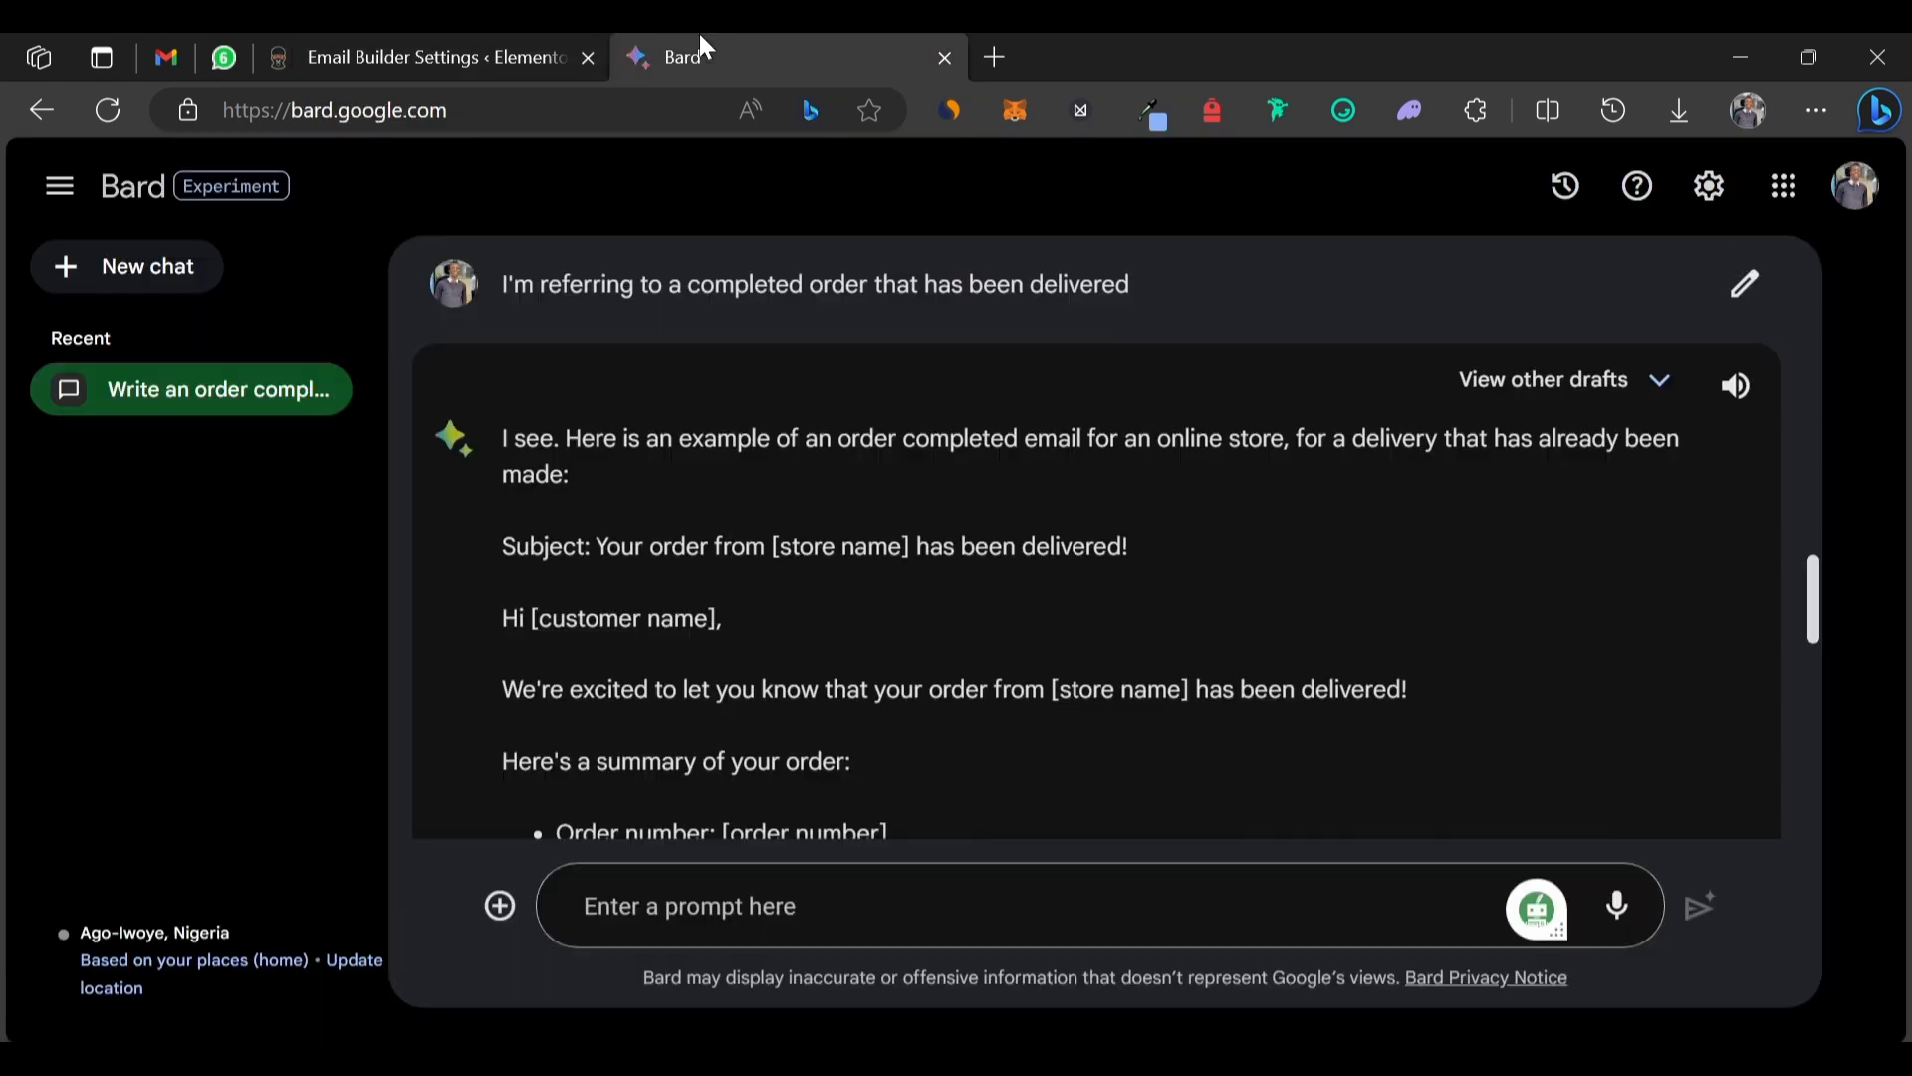
{"action": "scroll", "coordinate": [1096, 538], "scroll_direction": "down", "scroll_amount": 2}
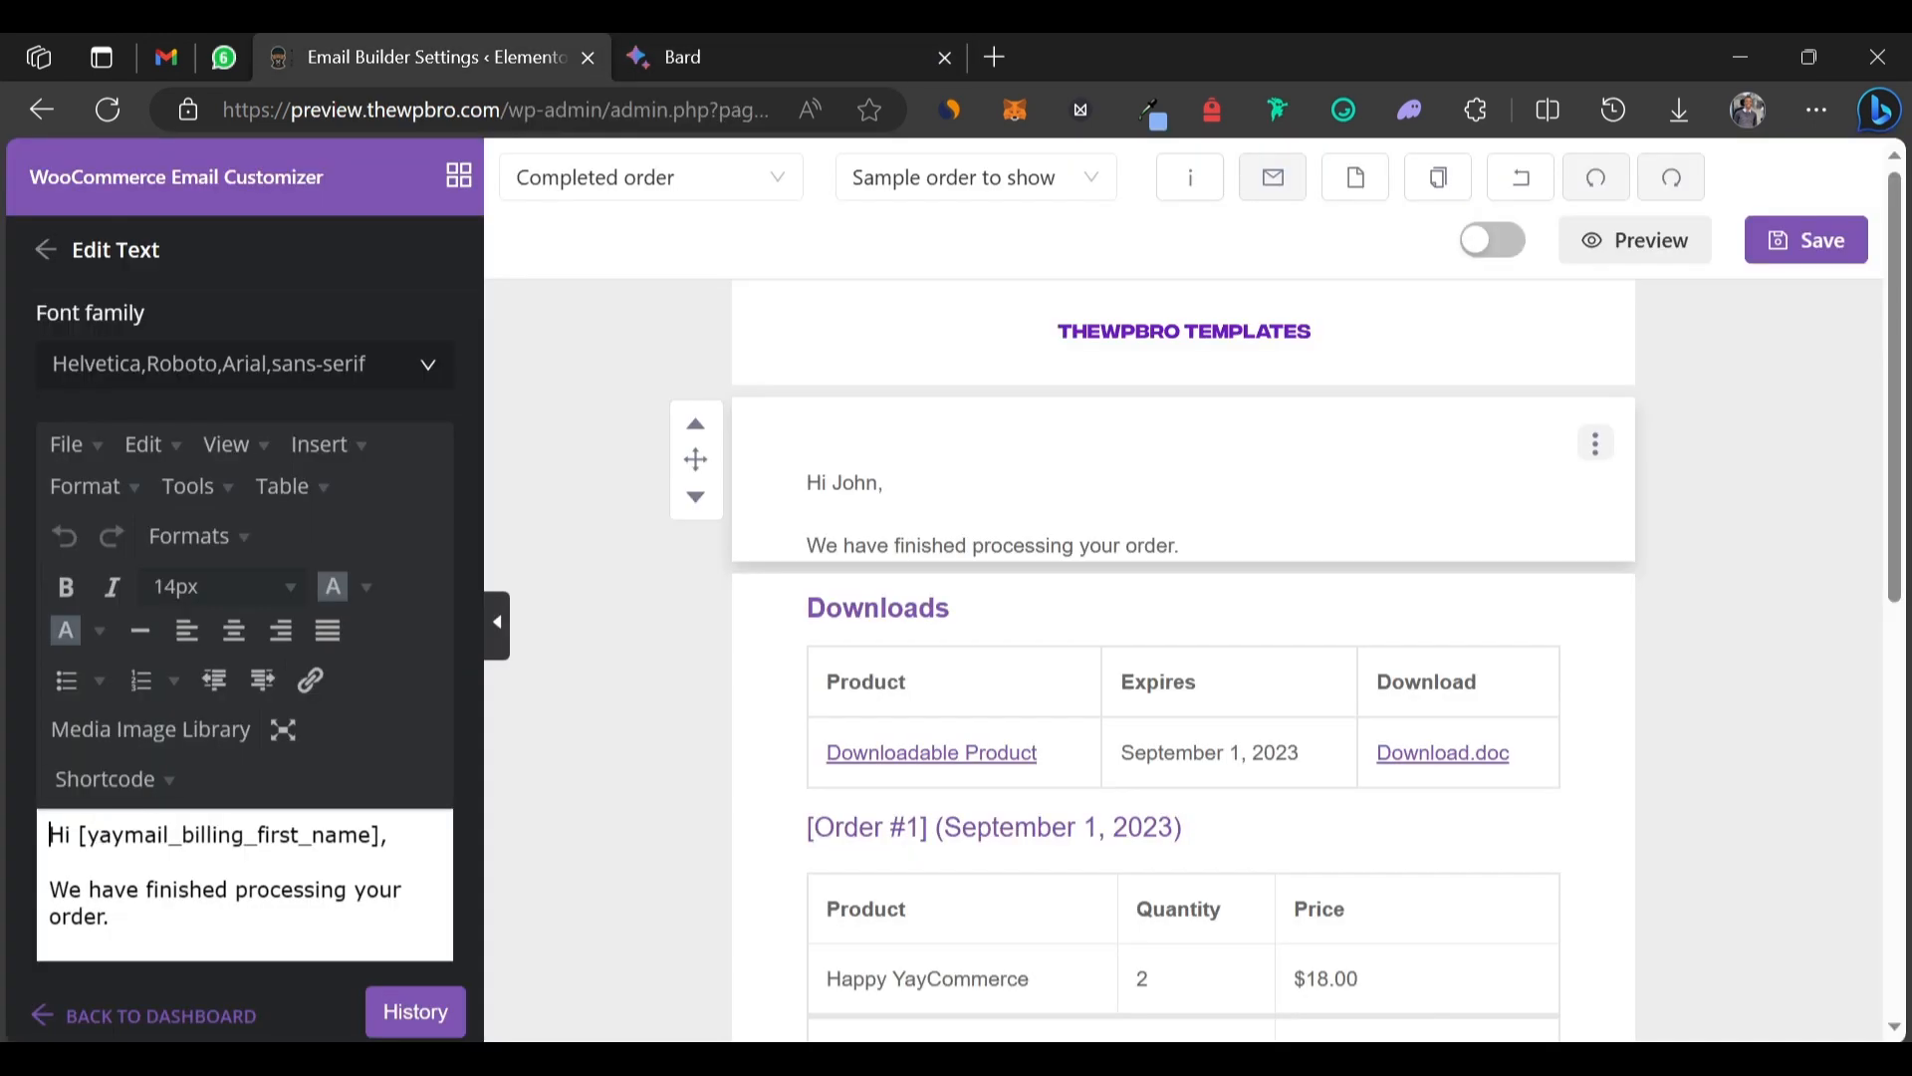
Replace the text block's contents with Bard's pasted order-delivered message.
{"action": "key", "text": "ctrl+a"}
{"action": "key", "text": "ctrl+v"}
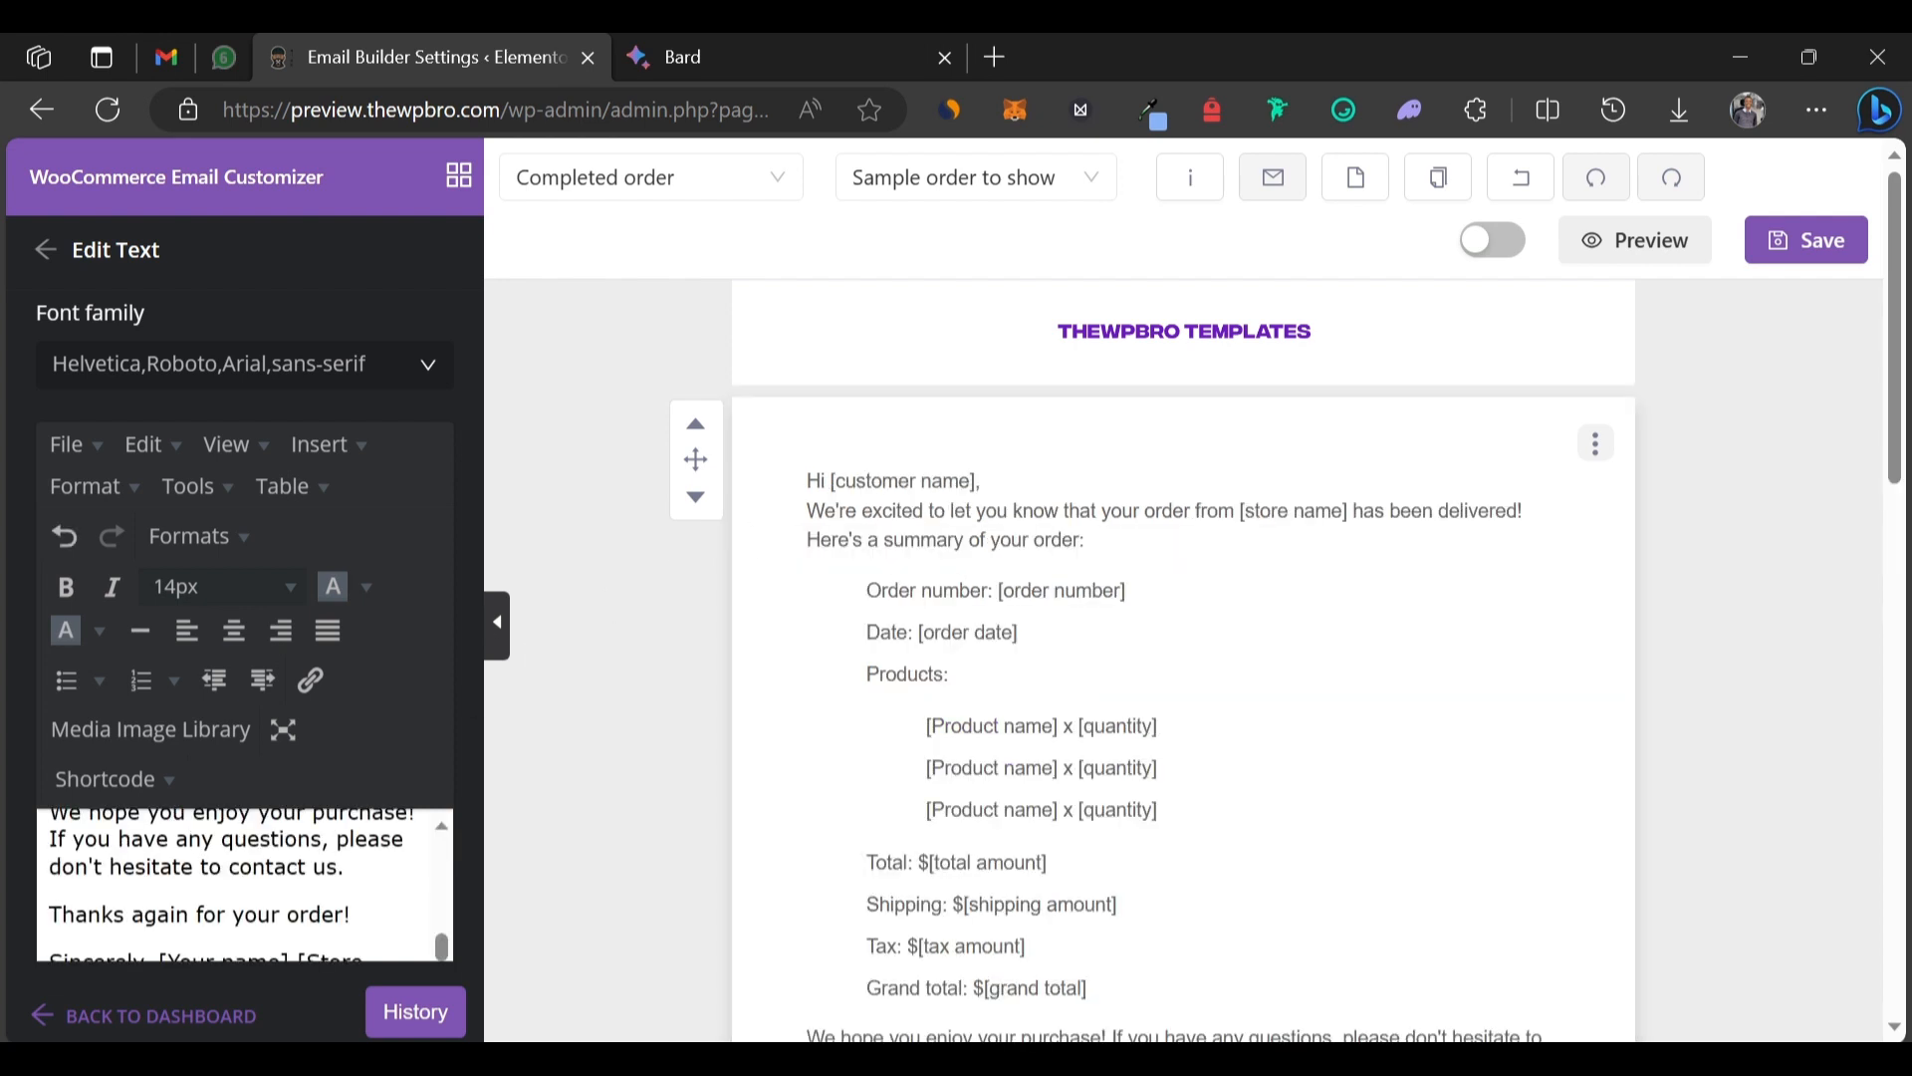
{"action": "scroll", "coordinate": [244, 885], "scroll_direction": "up", "scroll_amount": 3}
{"action": "scroll", "coordinate": [244, 884], "scroll_direction": "up", "scroll_amount": 5}
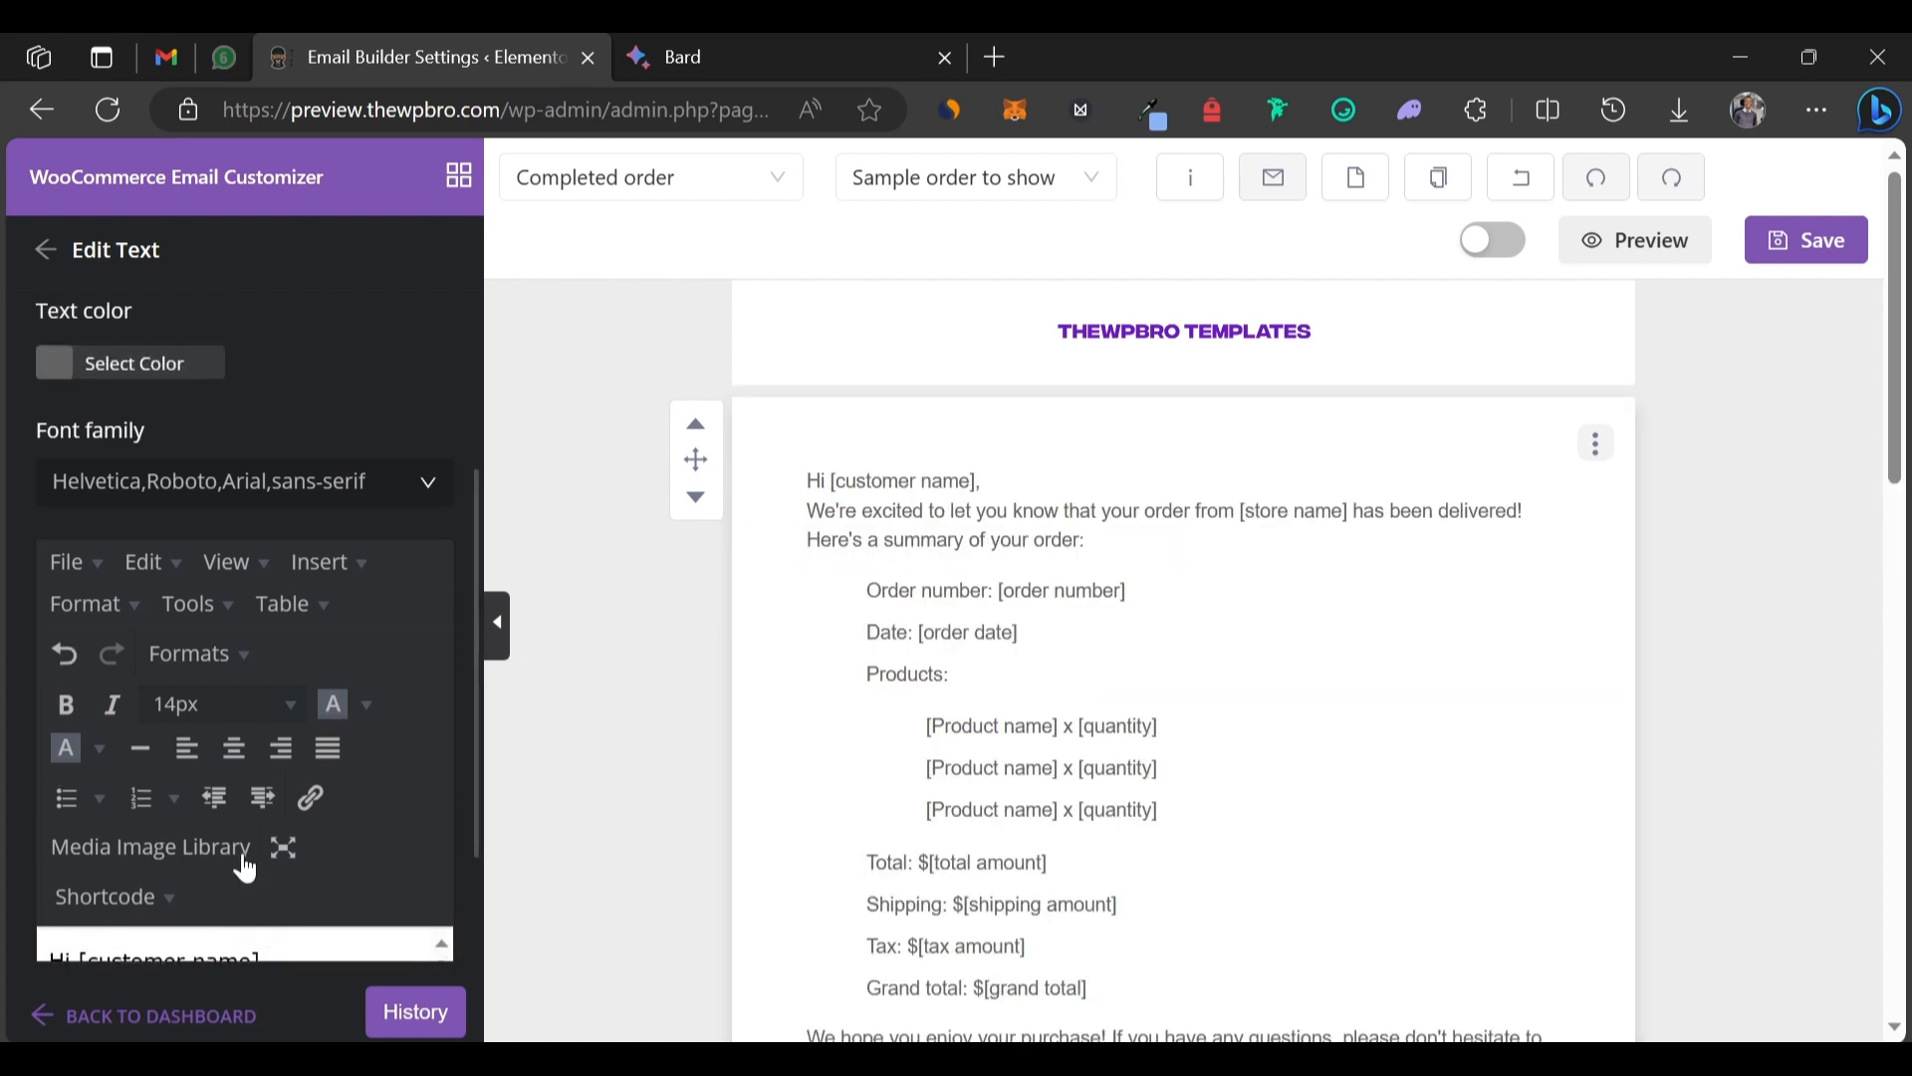
{"action": "scroll", "coordinate": [244, 884], "scroll_direction": "down", "scroll_amount": 2}
{"action": "scroll", "coordinate": [244, 914], "scroll_direction": "down", "scroll_amount": 2}
{"action": "scroll", "coordinate": [244, 915], "scroll_direction": "up", "scroll_amount": 1}
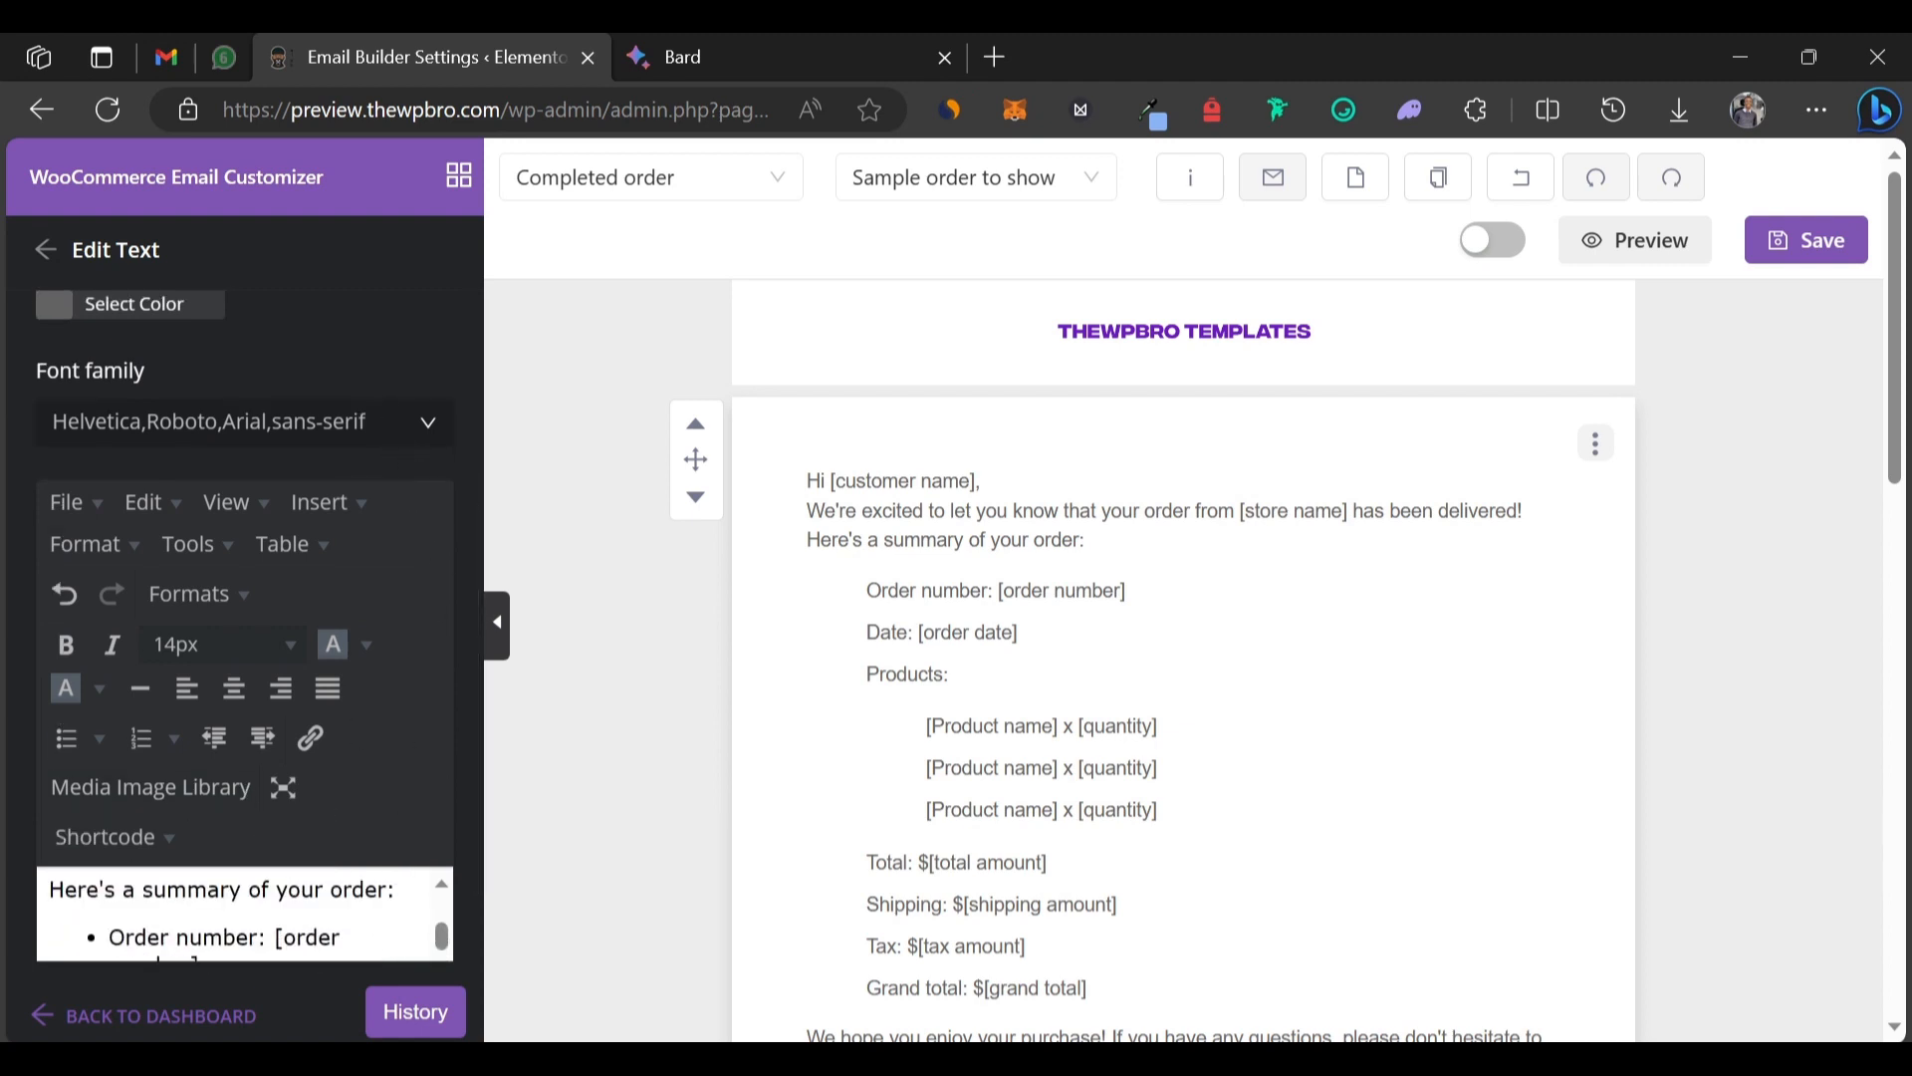
{"action": "scroll", "coordinate": [244, 914], "scroll_direction": "up", "scroll_amount": 3}
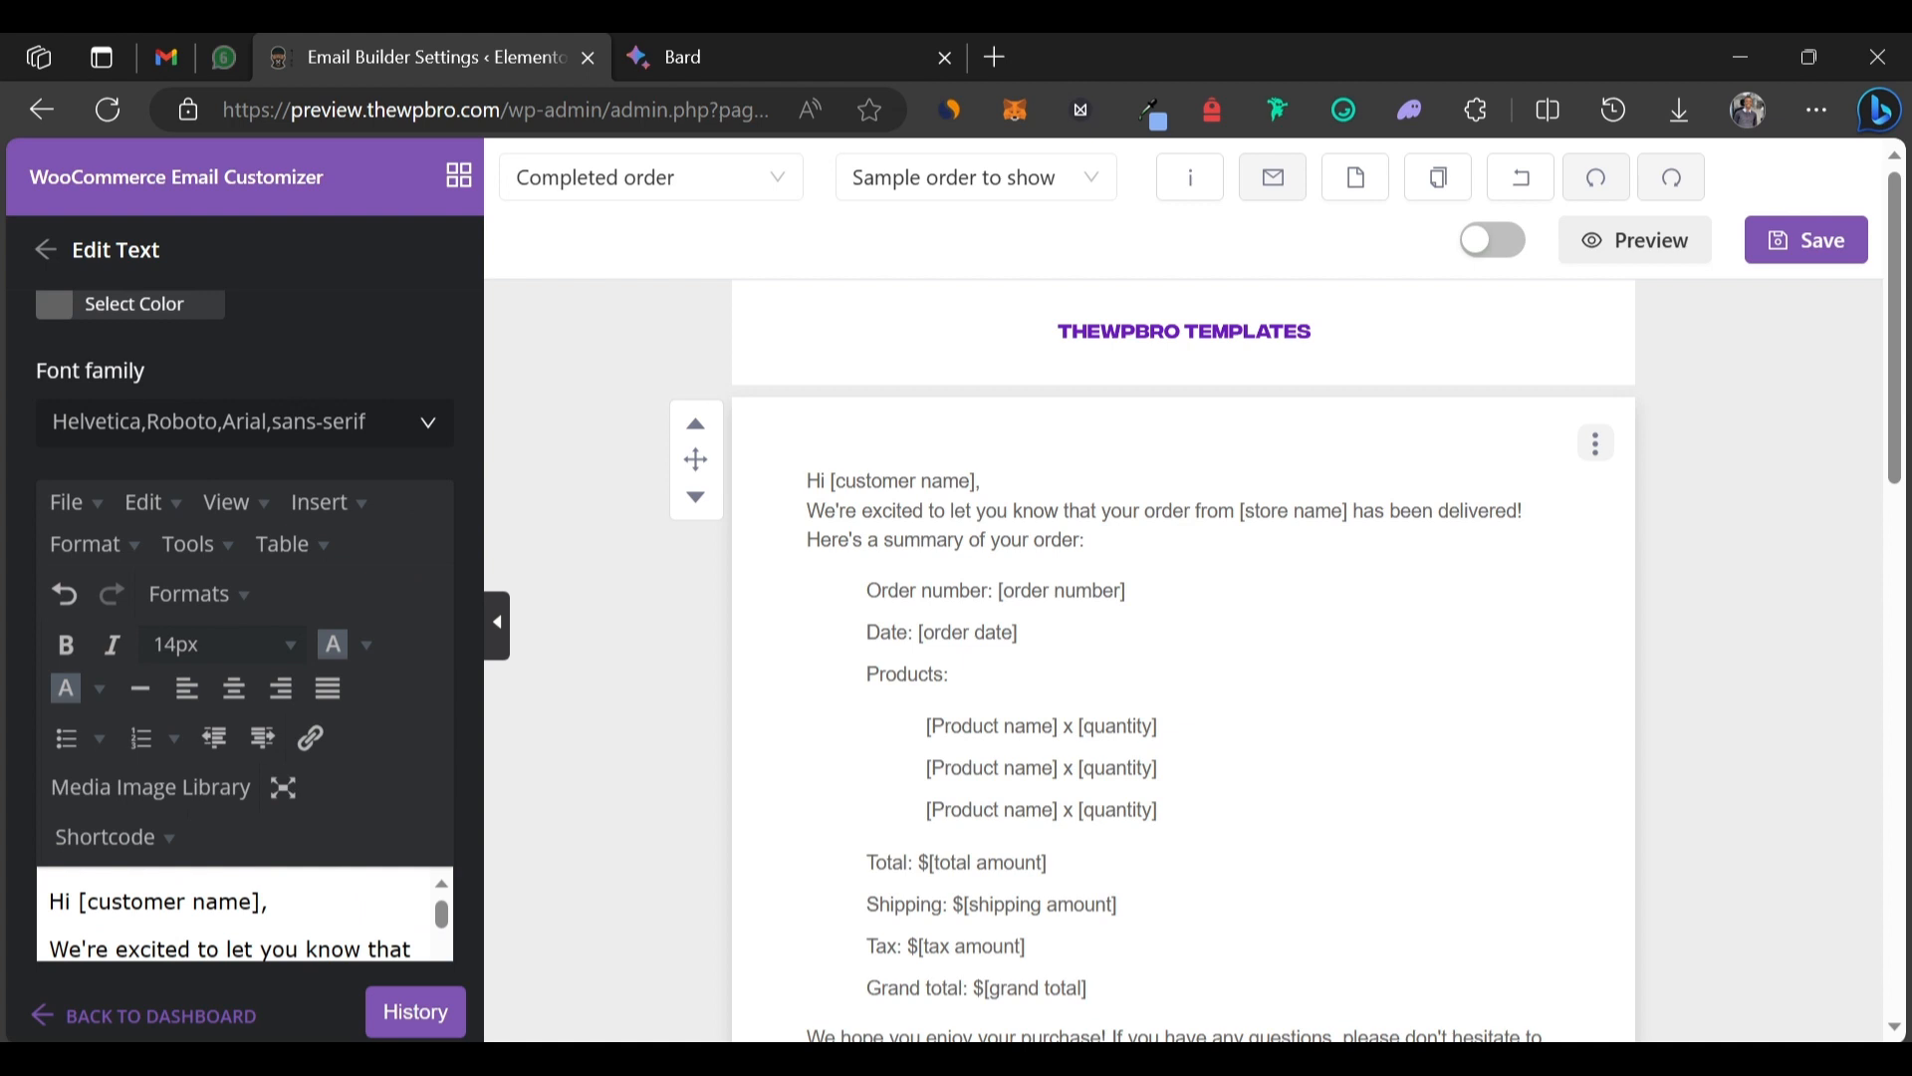
Swap the [customer name] placeholder for the billing first name shortcode.
{"action": "left_click_drag", "start_coordinate": [261, 902], "coordinate": [79, 901]}
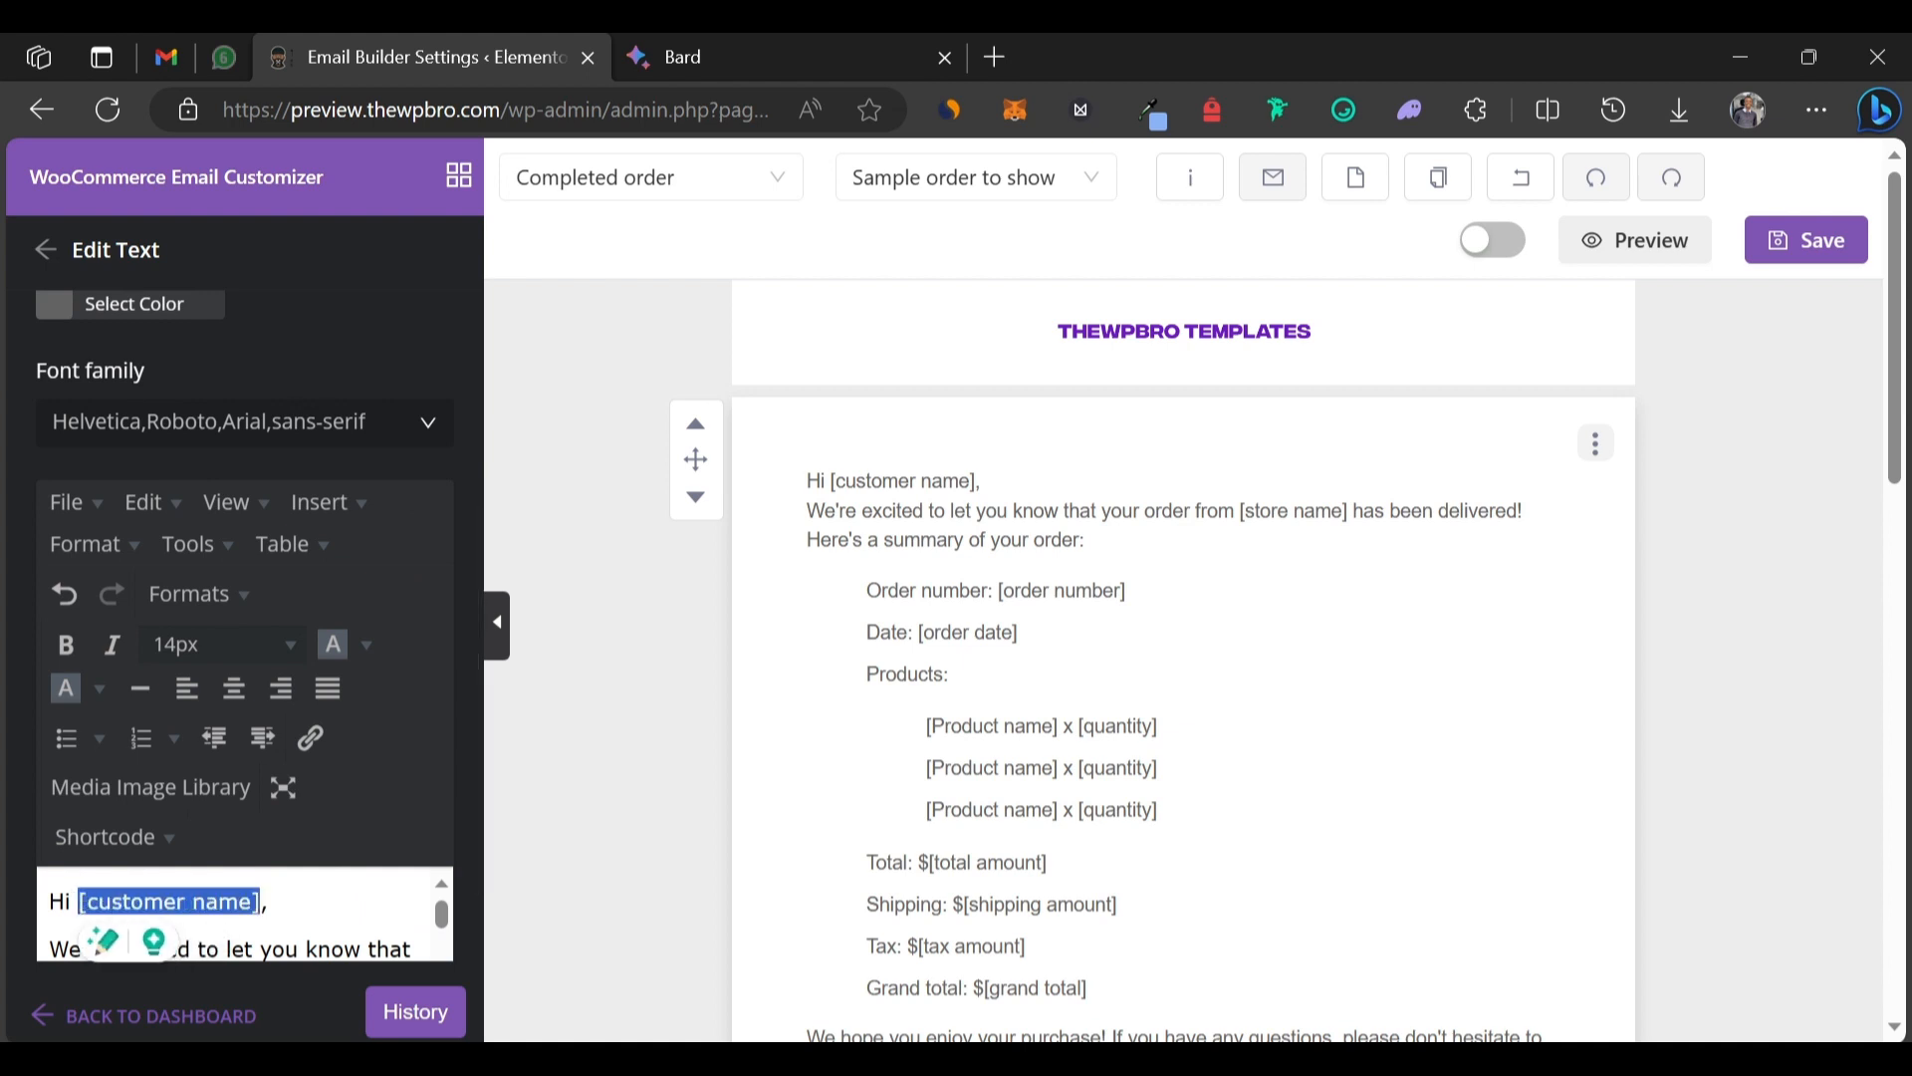
{"action": "left_click", "coordinate": [171, 839]}
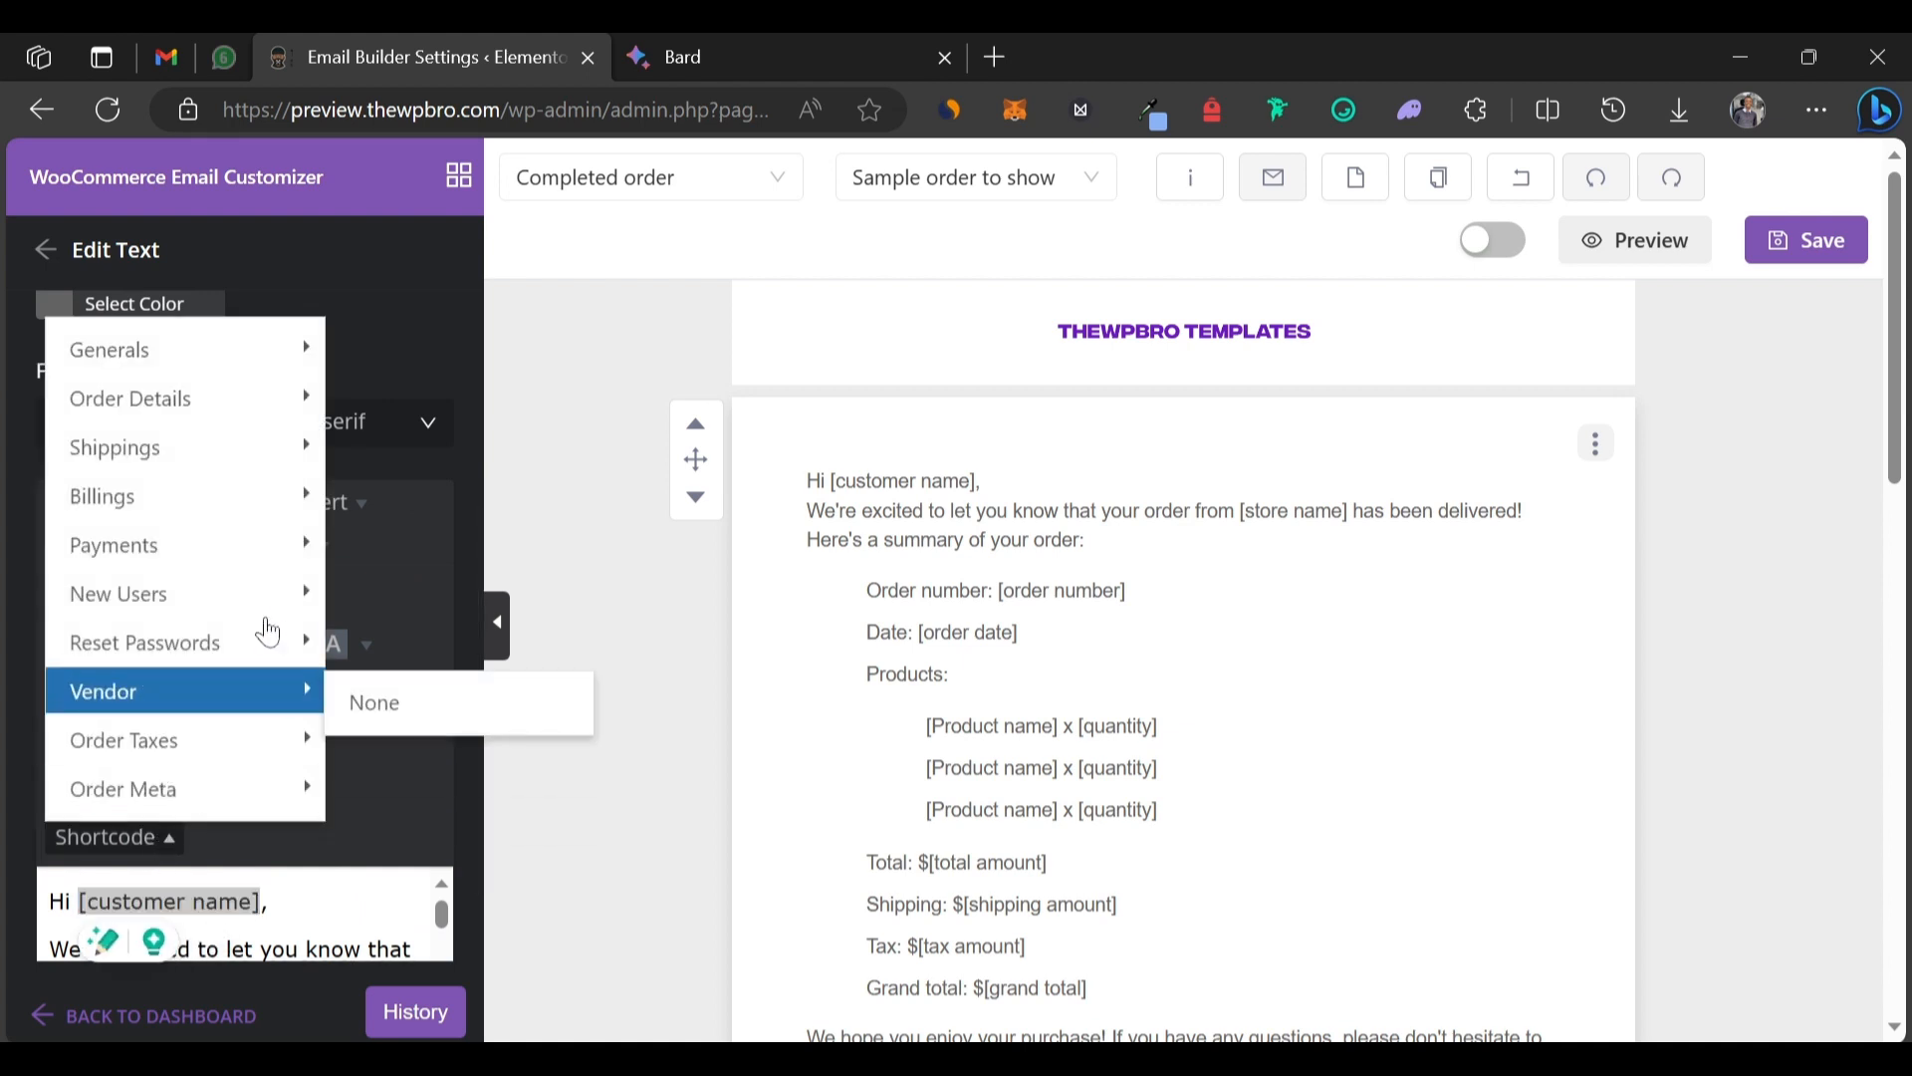
{"action": "mouse_move", "coordinate": [229, 595]}
{"action": "mouse_move", "coordinate": [229, 498]}
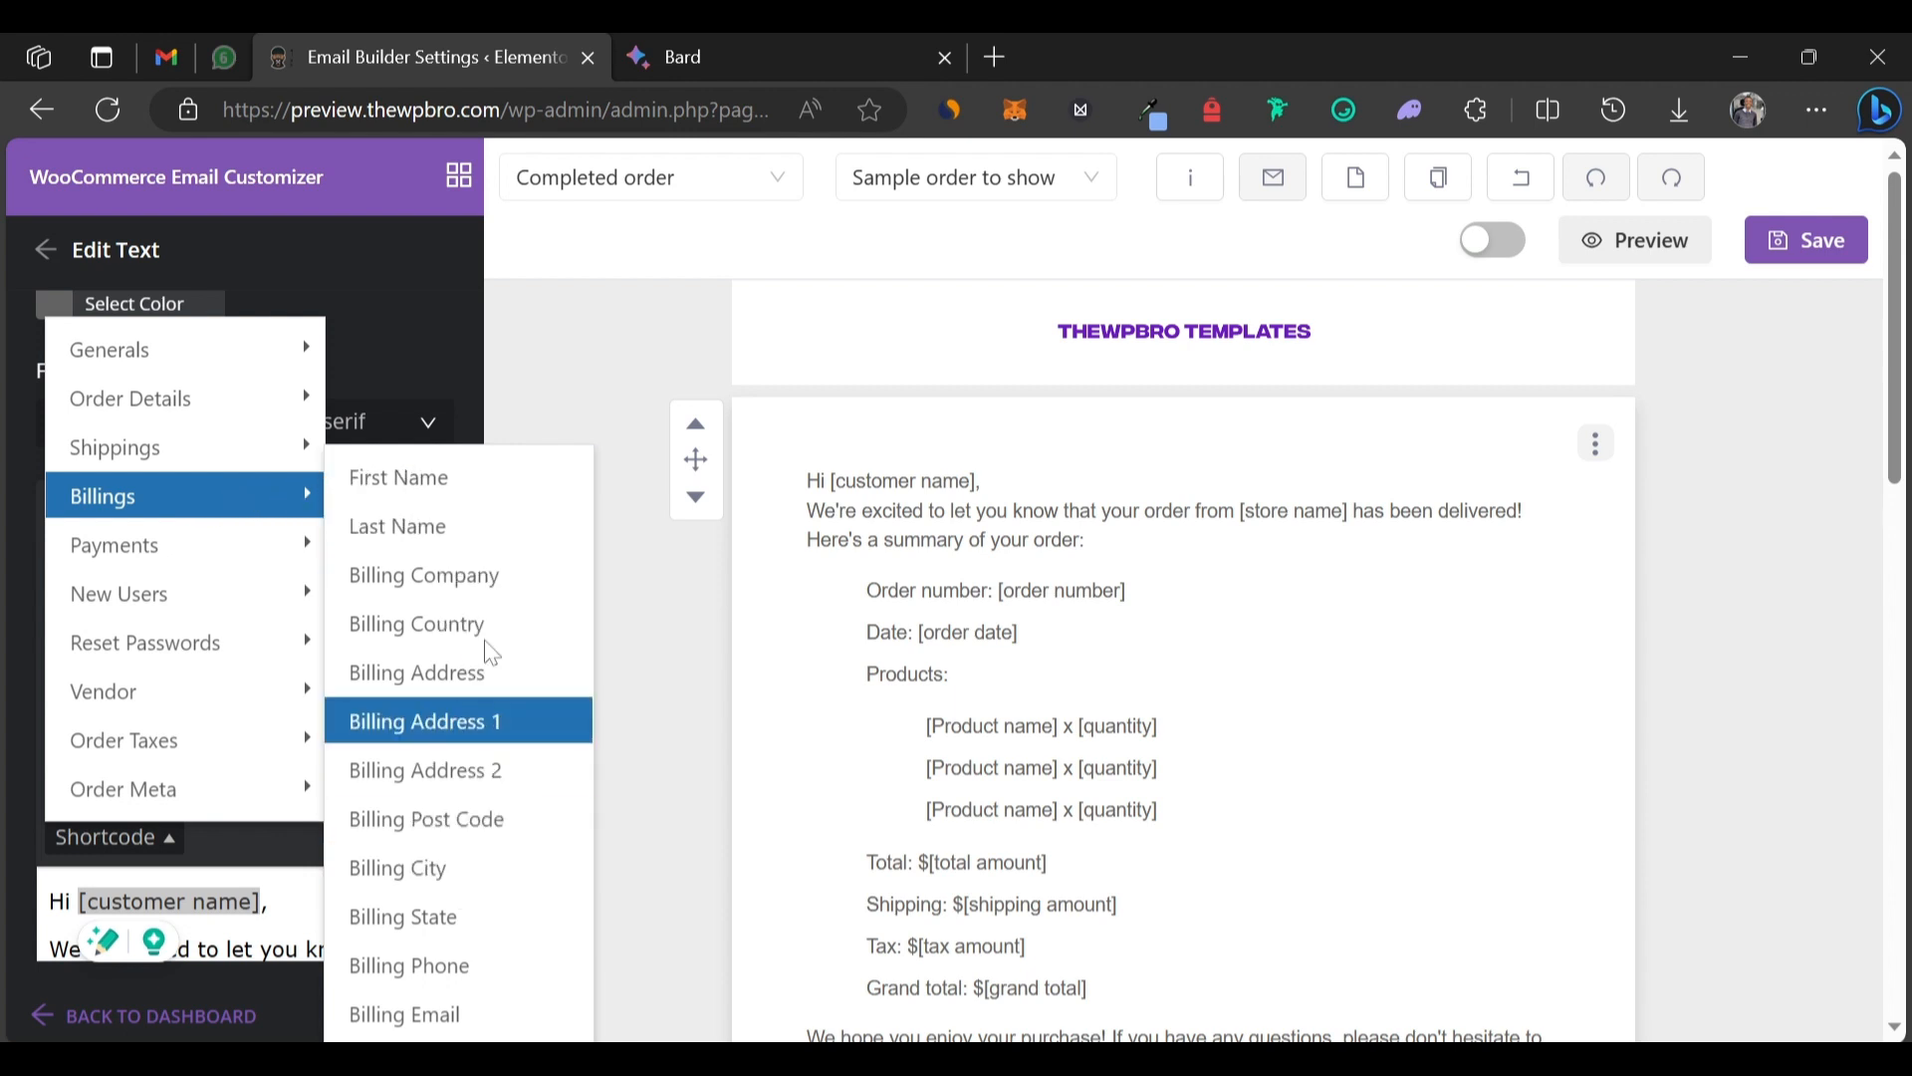
{"action": "left_click", "coordinate": [492, 492]}
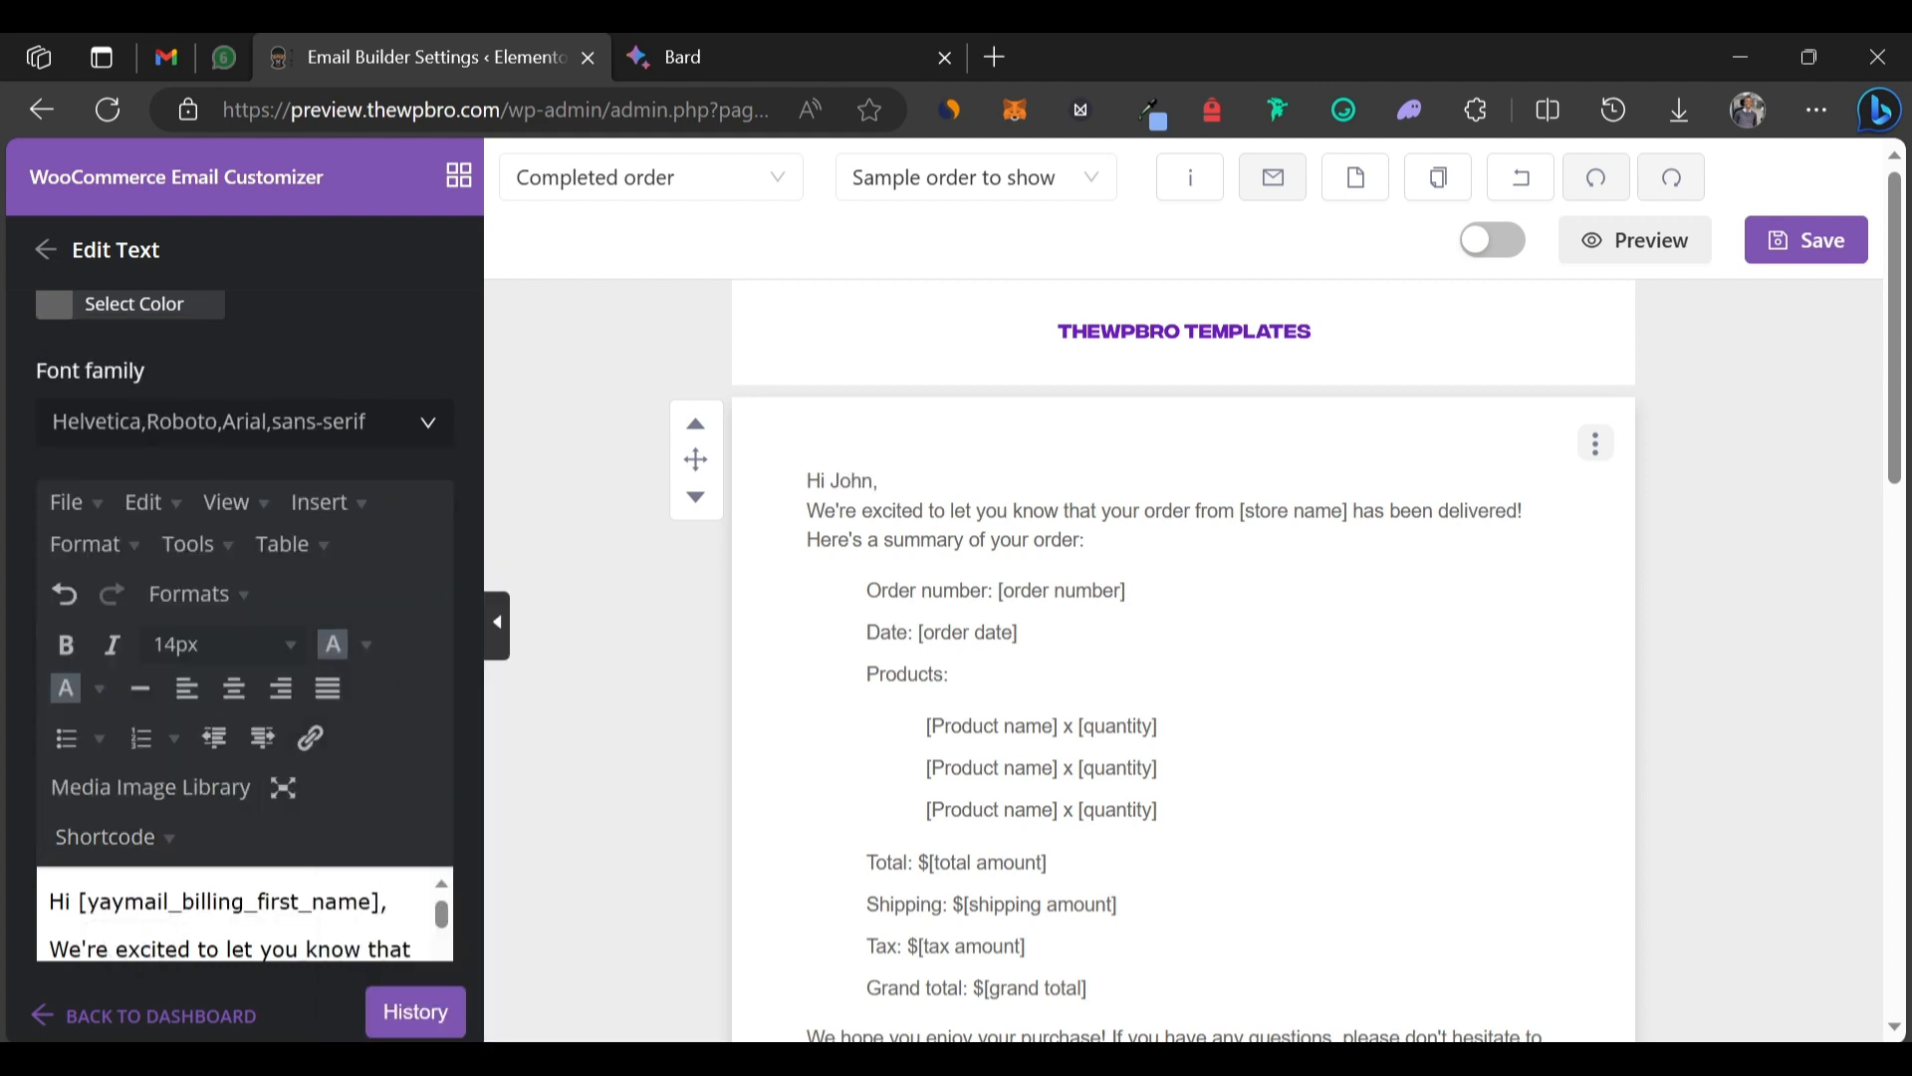
Enlarge the text editor box and scroll through the message.
{"action": "scroll", "coordinate": [244, 914], "scroll_direction": "down", "scroll_amount": 1}
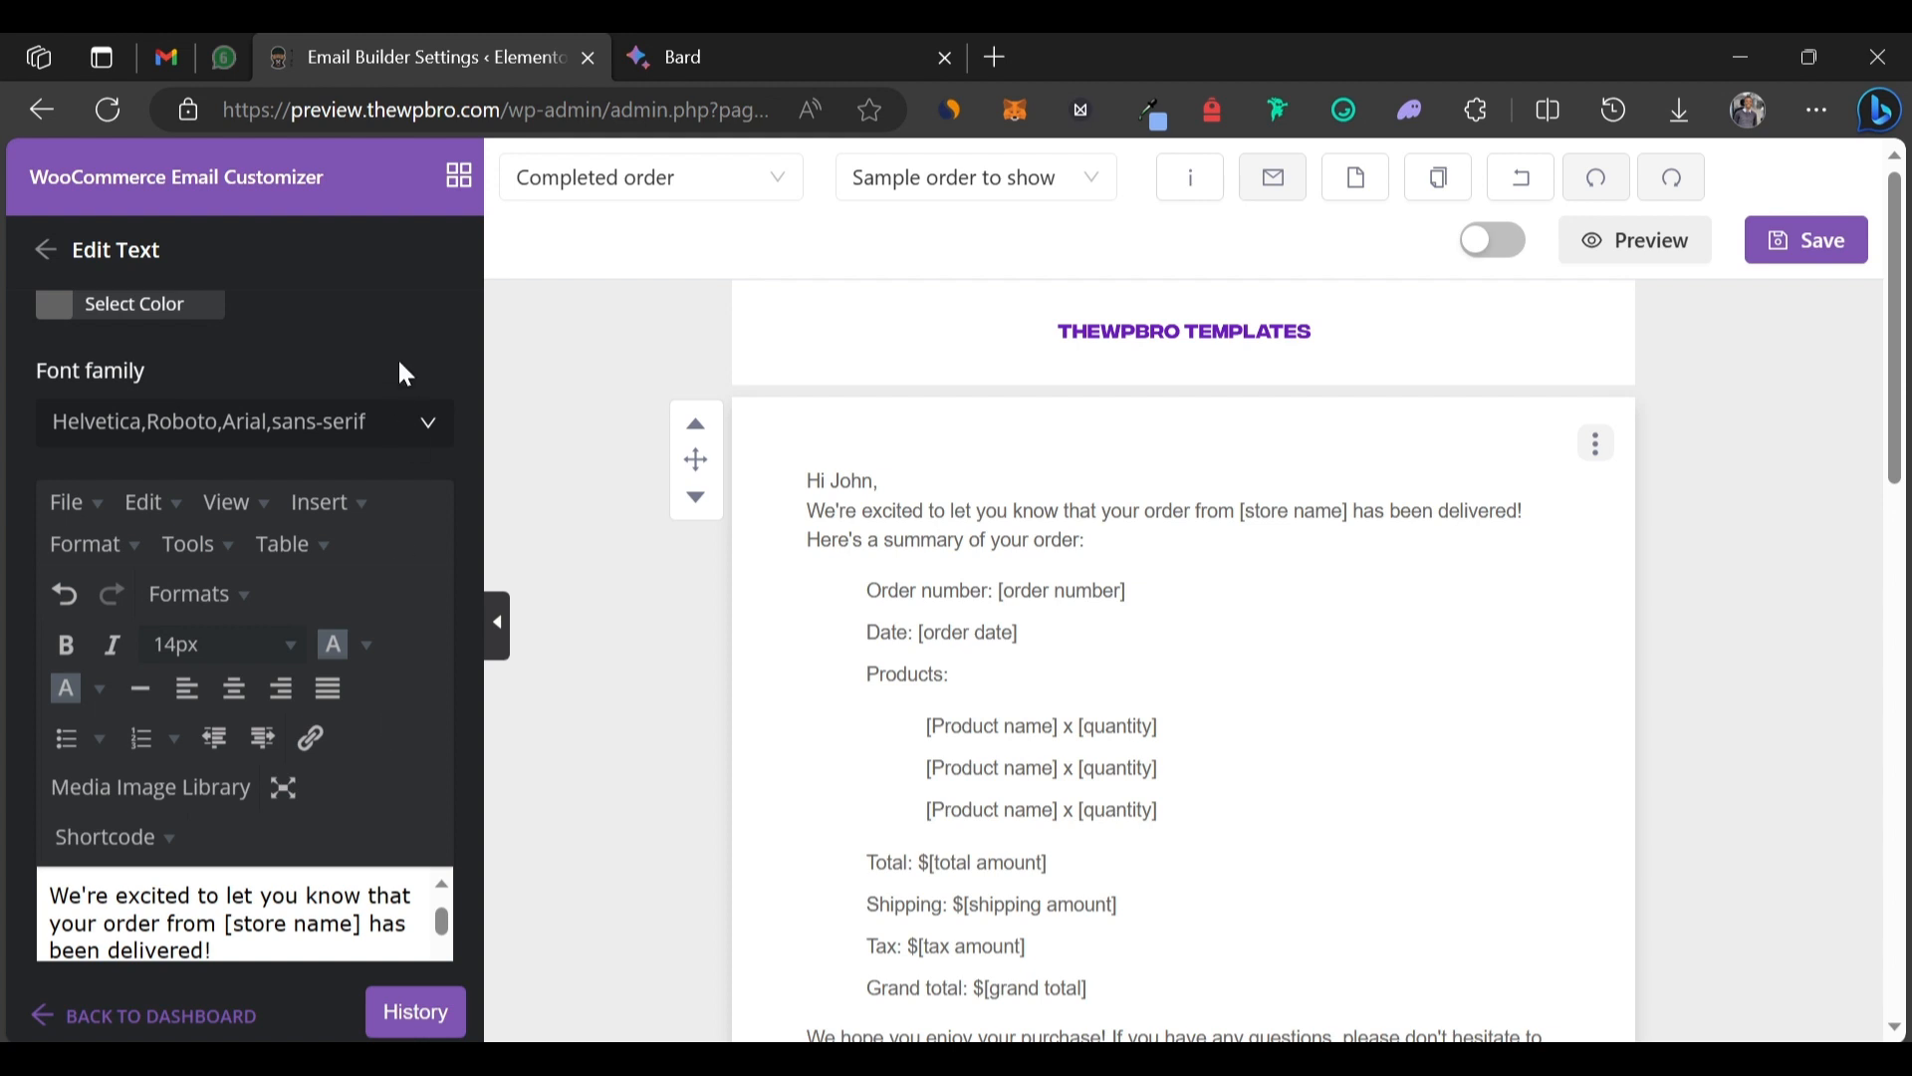
{"action": "scroll", "coordinate": [390, 351], "scroll_direction": "up", "scroll_amount": 4}
{"action": "scroll", "coordinate": [390, 351], "scroll_direction": "down", "scroll_amount": 5}
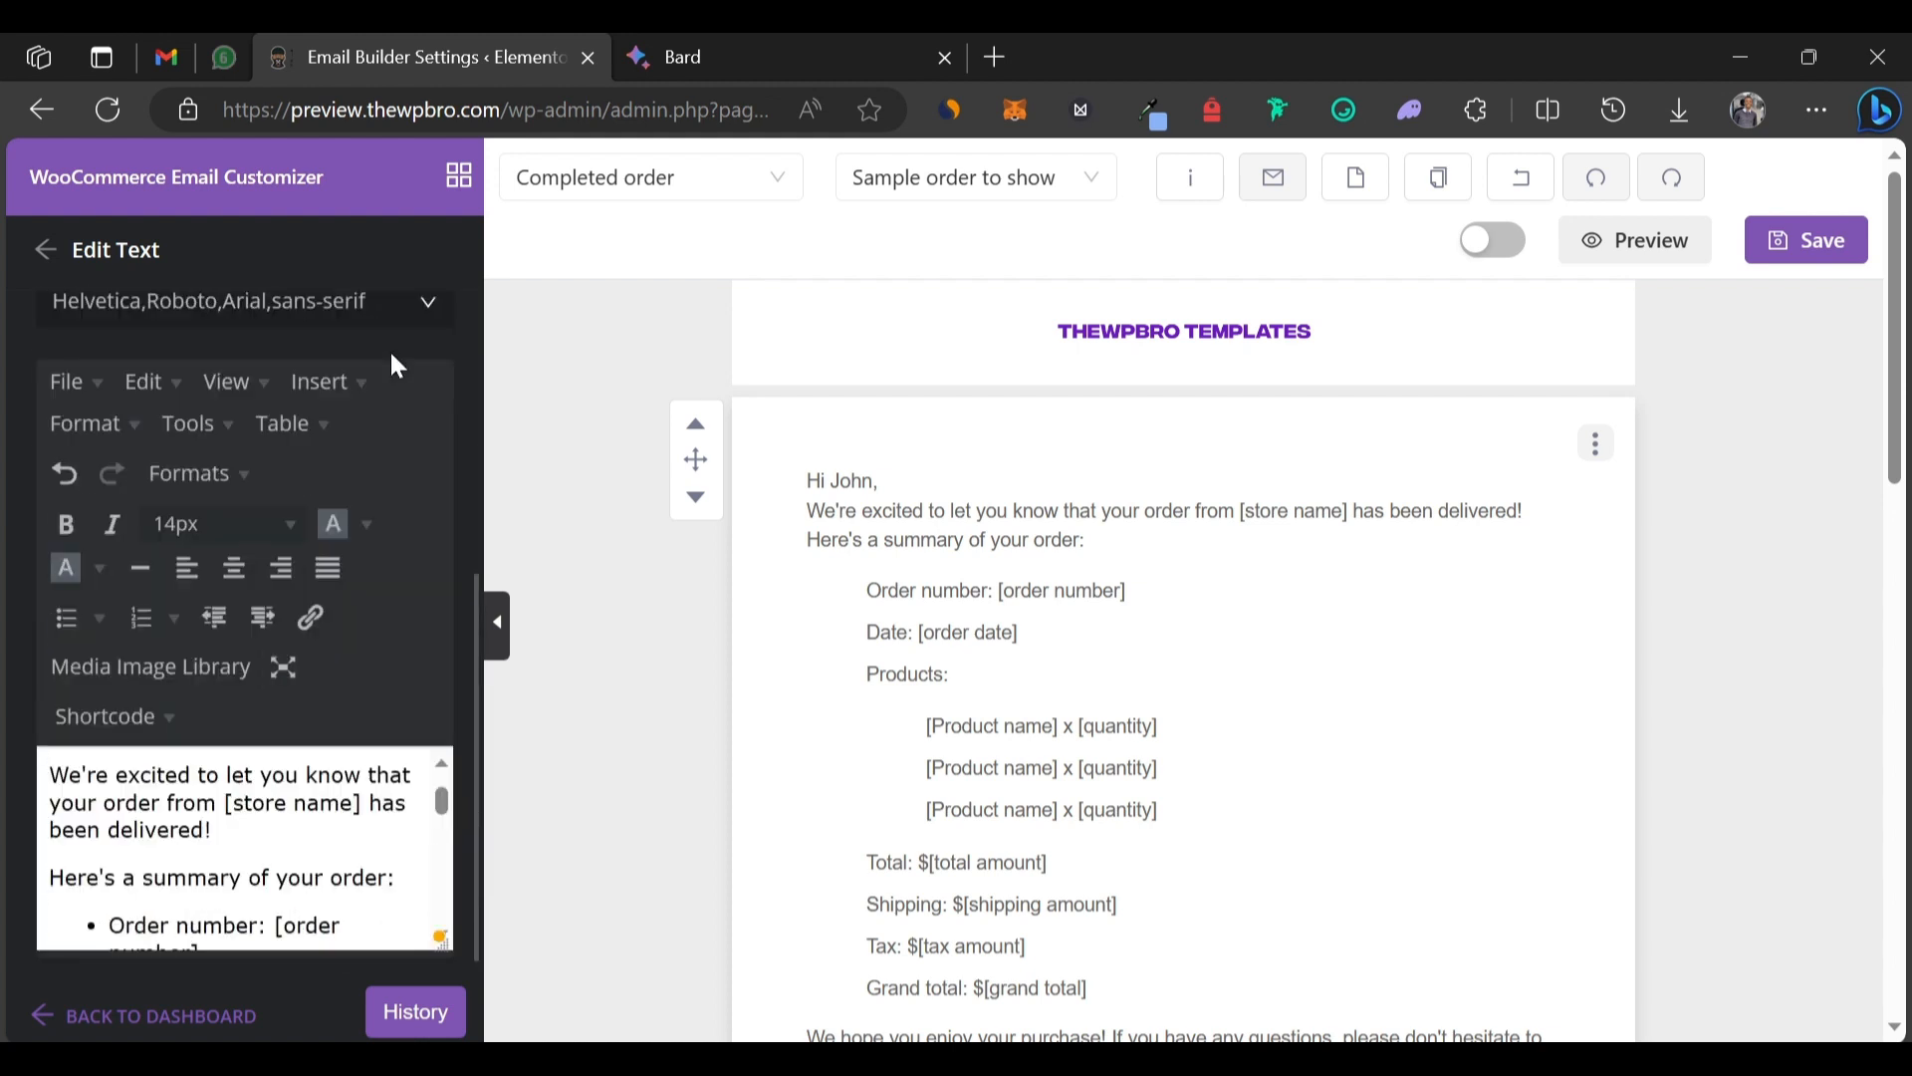
{"action": "left_click_drag", "start_coordinate": [441, 941], "coordinate": [443, 958]}
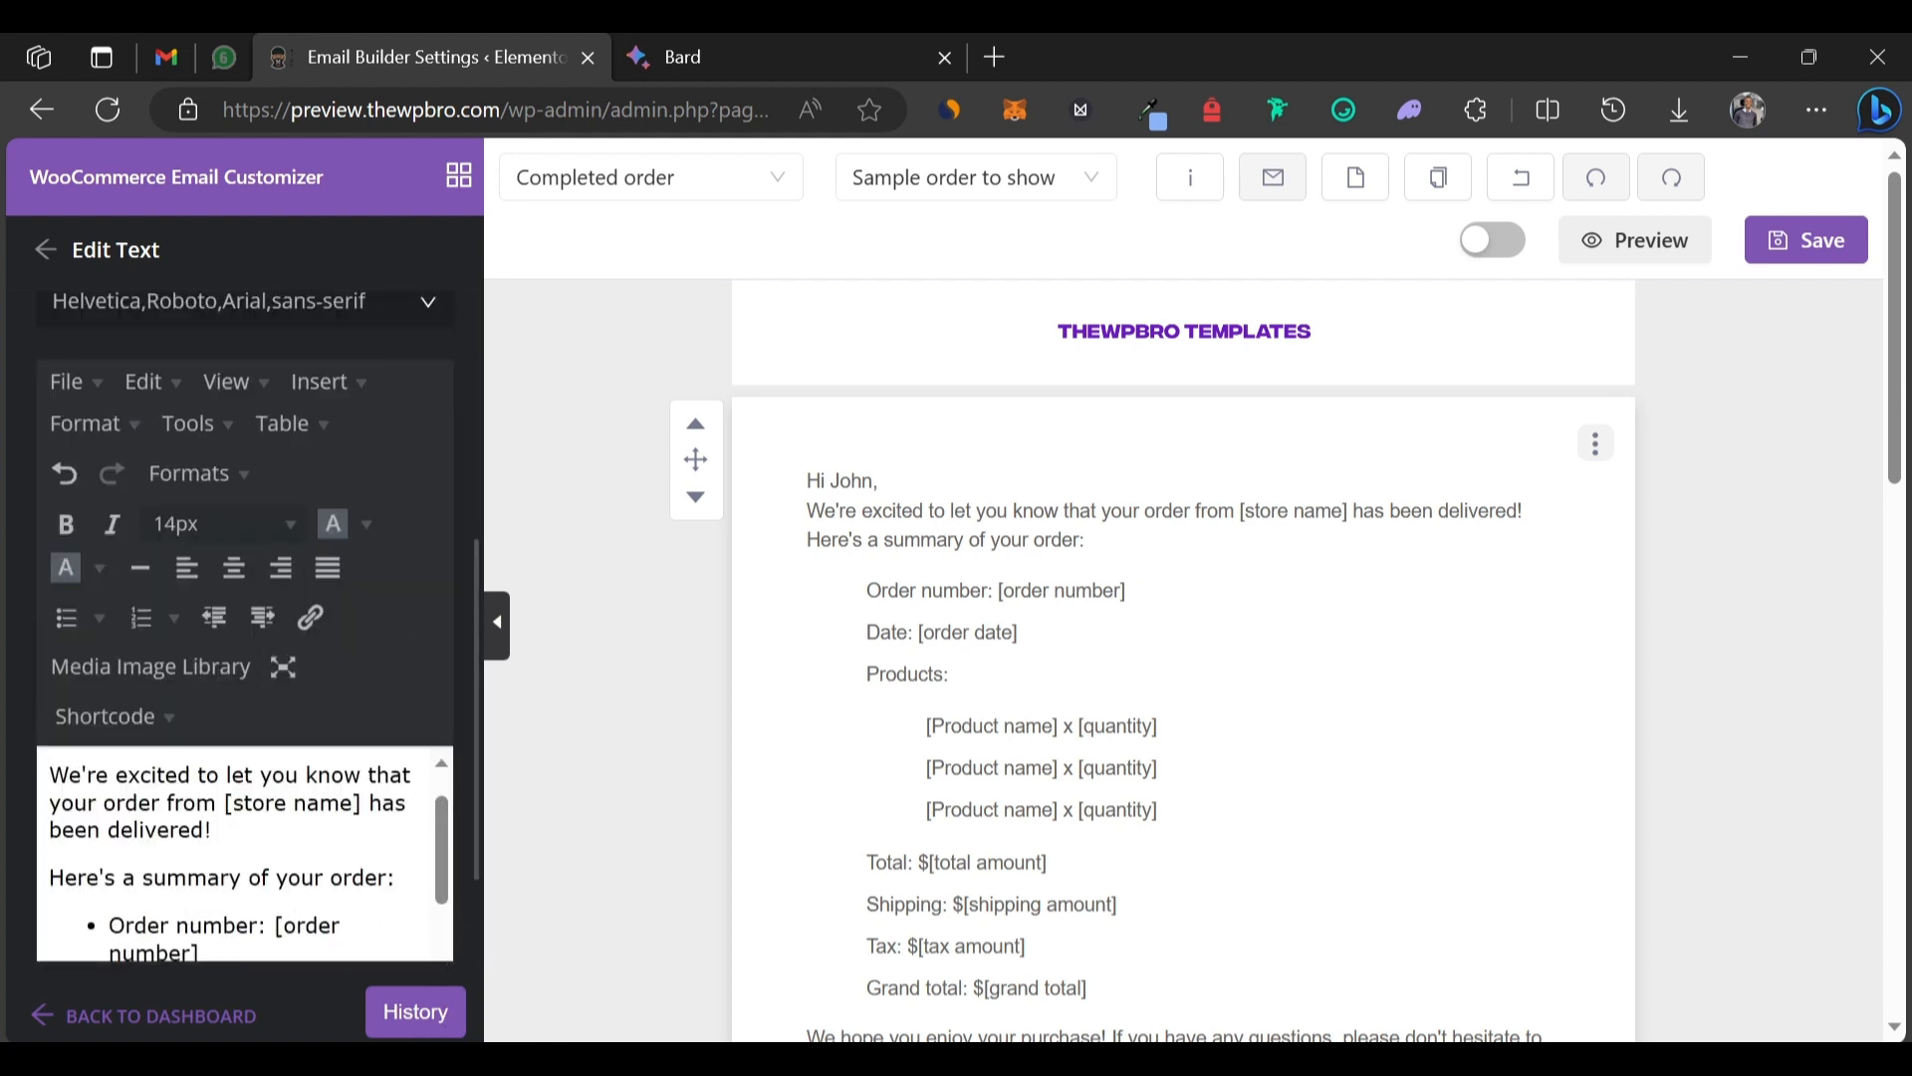
{"action": "scroll", "coordinate": [384, 661], "scroll_direction": "down", "scroll_amount": 3}
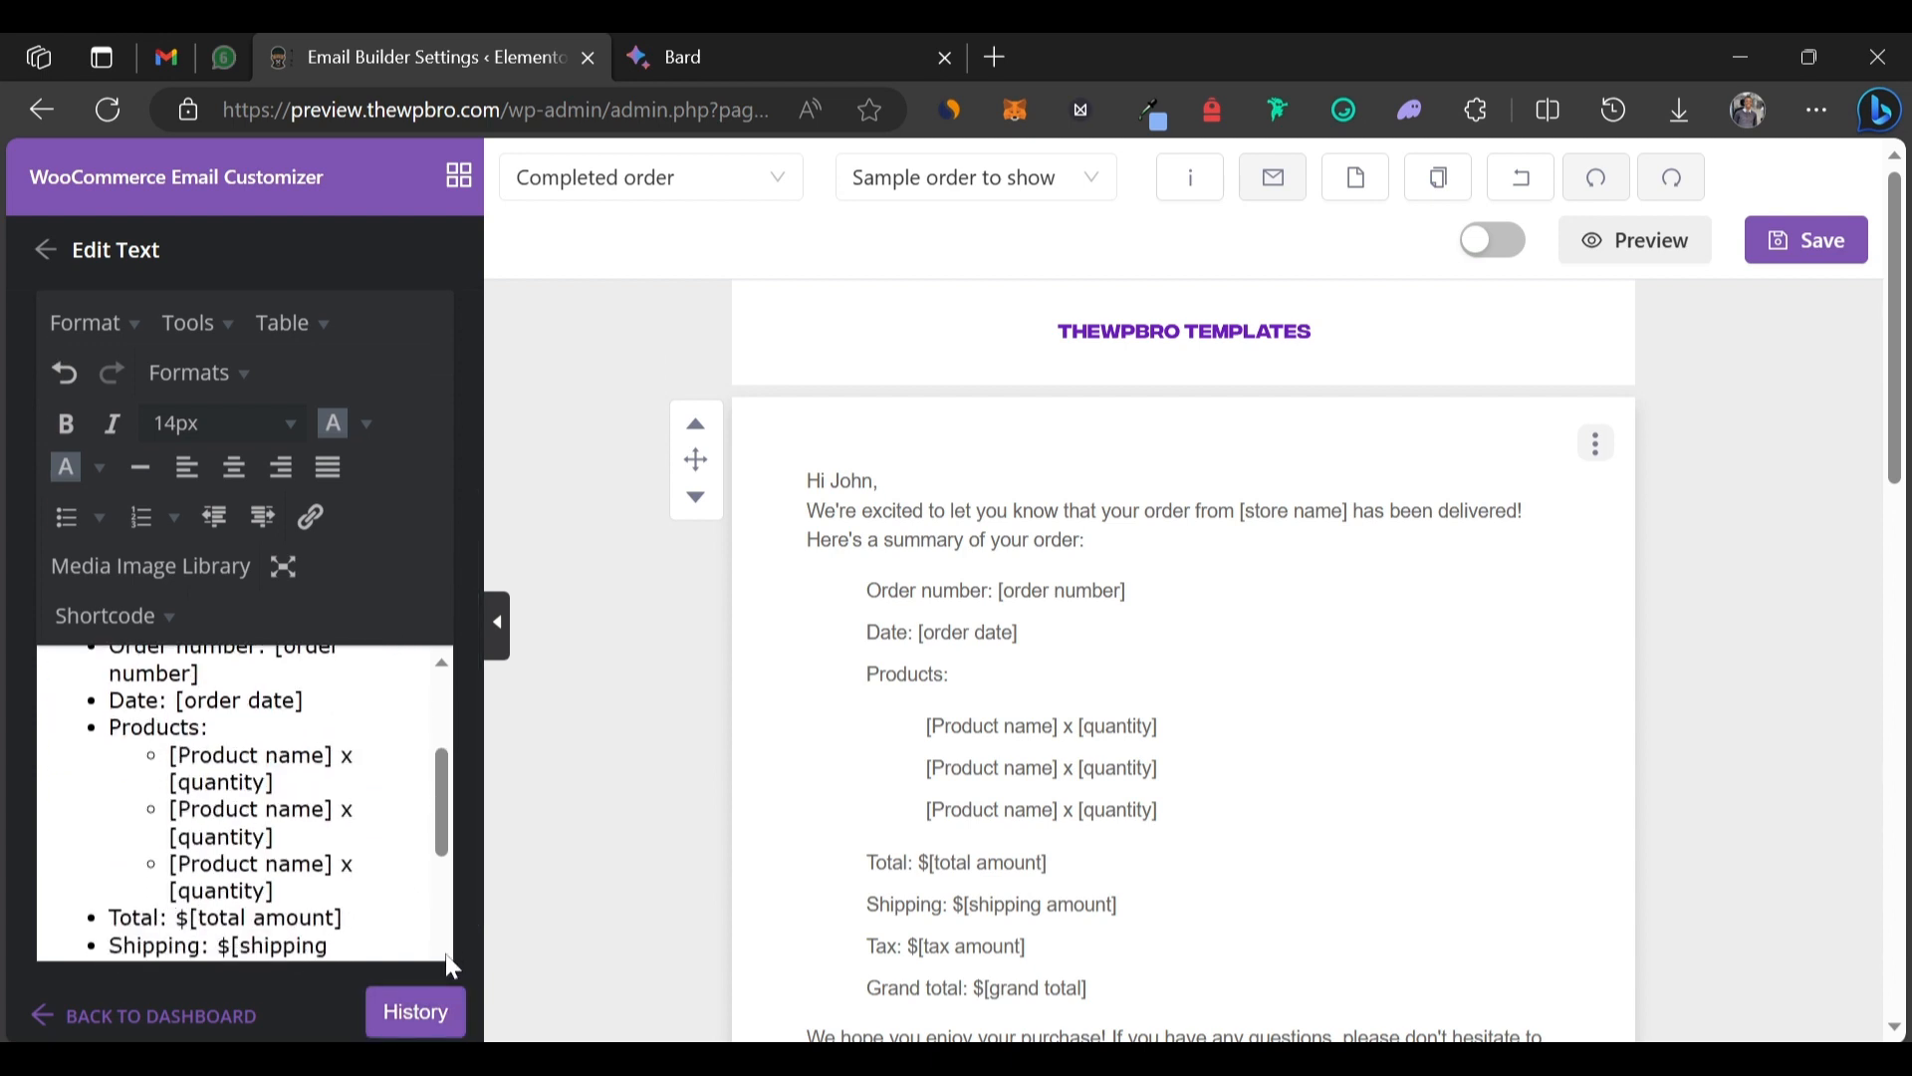
{"action": "left_click_drag", "start_coordinate": [443, 845], "coordinate": [444, 667]}
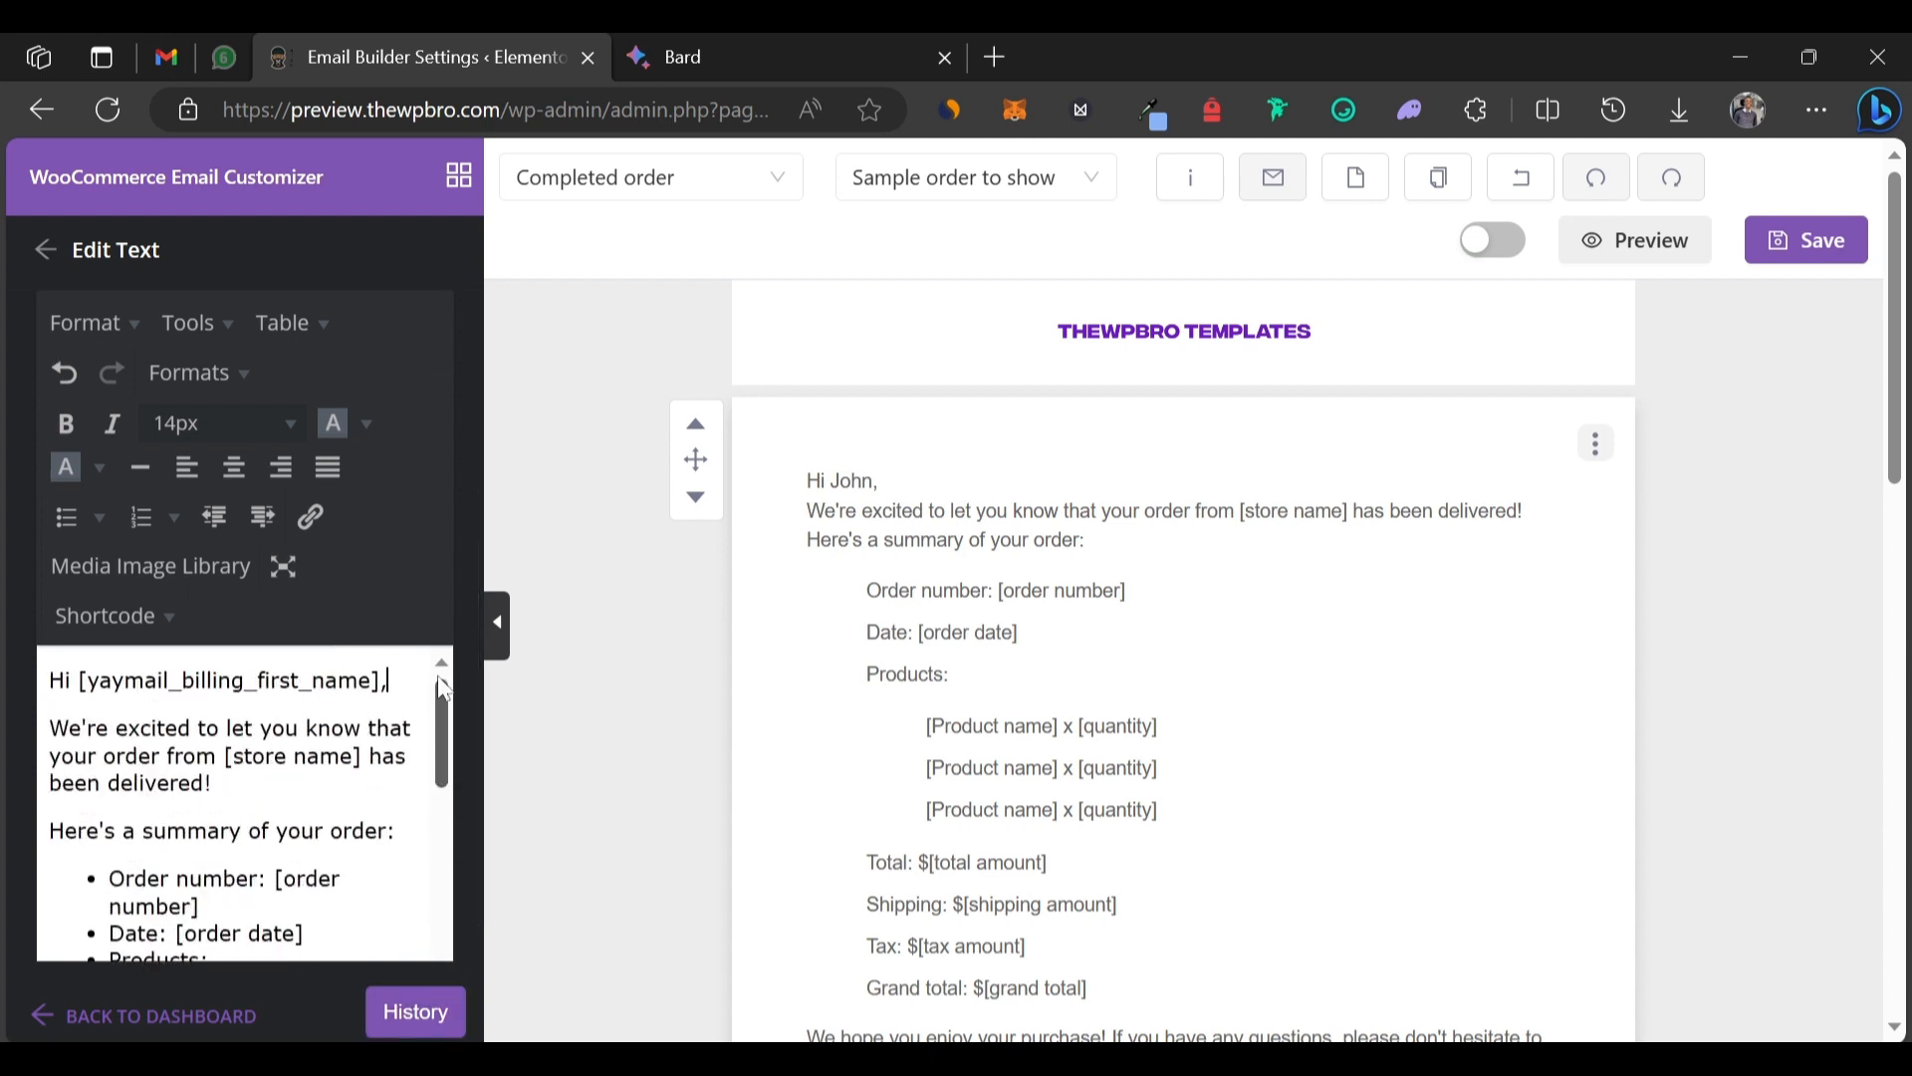
{"action": "scroll", "coordinate": [444, 638], "scroll_direction": "down", "scroll_amount": 2}
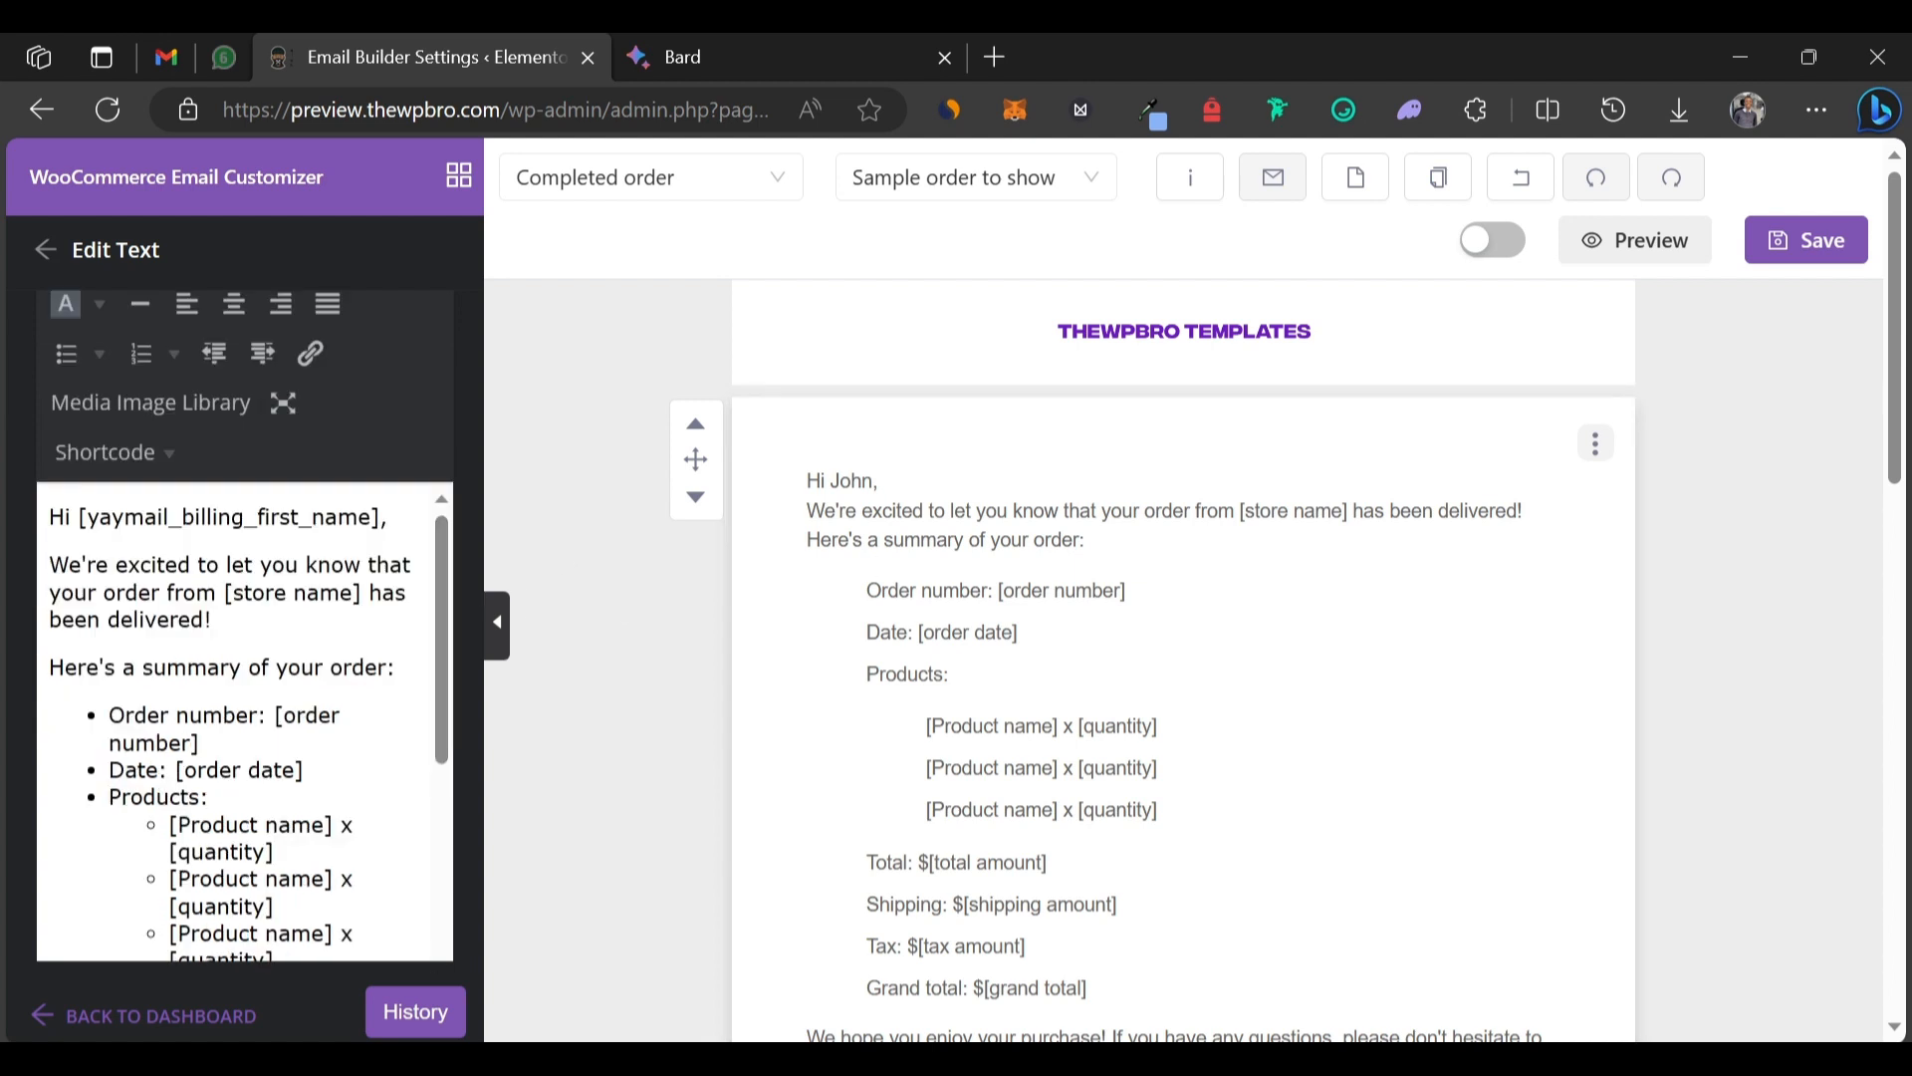
Replace the [store name] placeholder with the Site Name shortcode [yaymail_site_name].
{"action": "left_click_drag", "start_coordinate": [223, 593], "coordinate": [361, 593]}
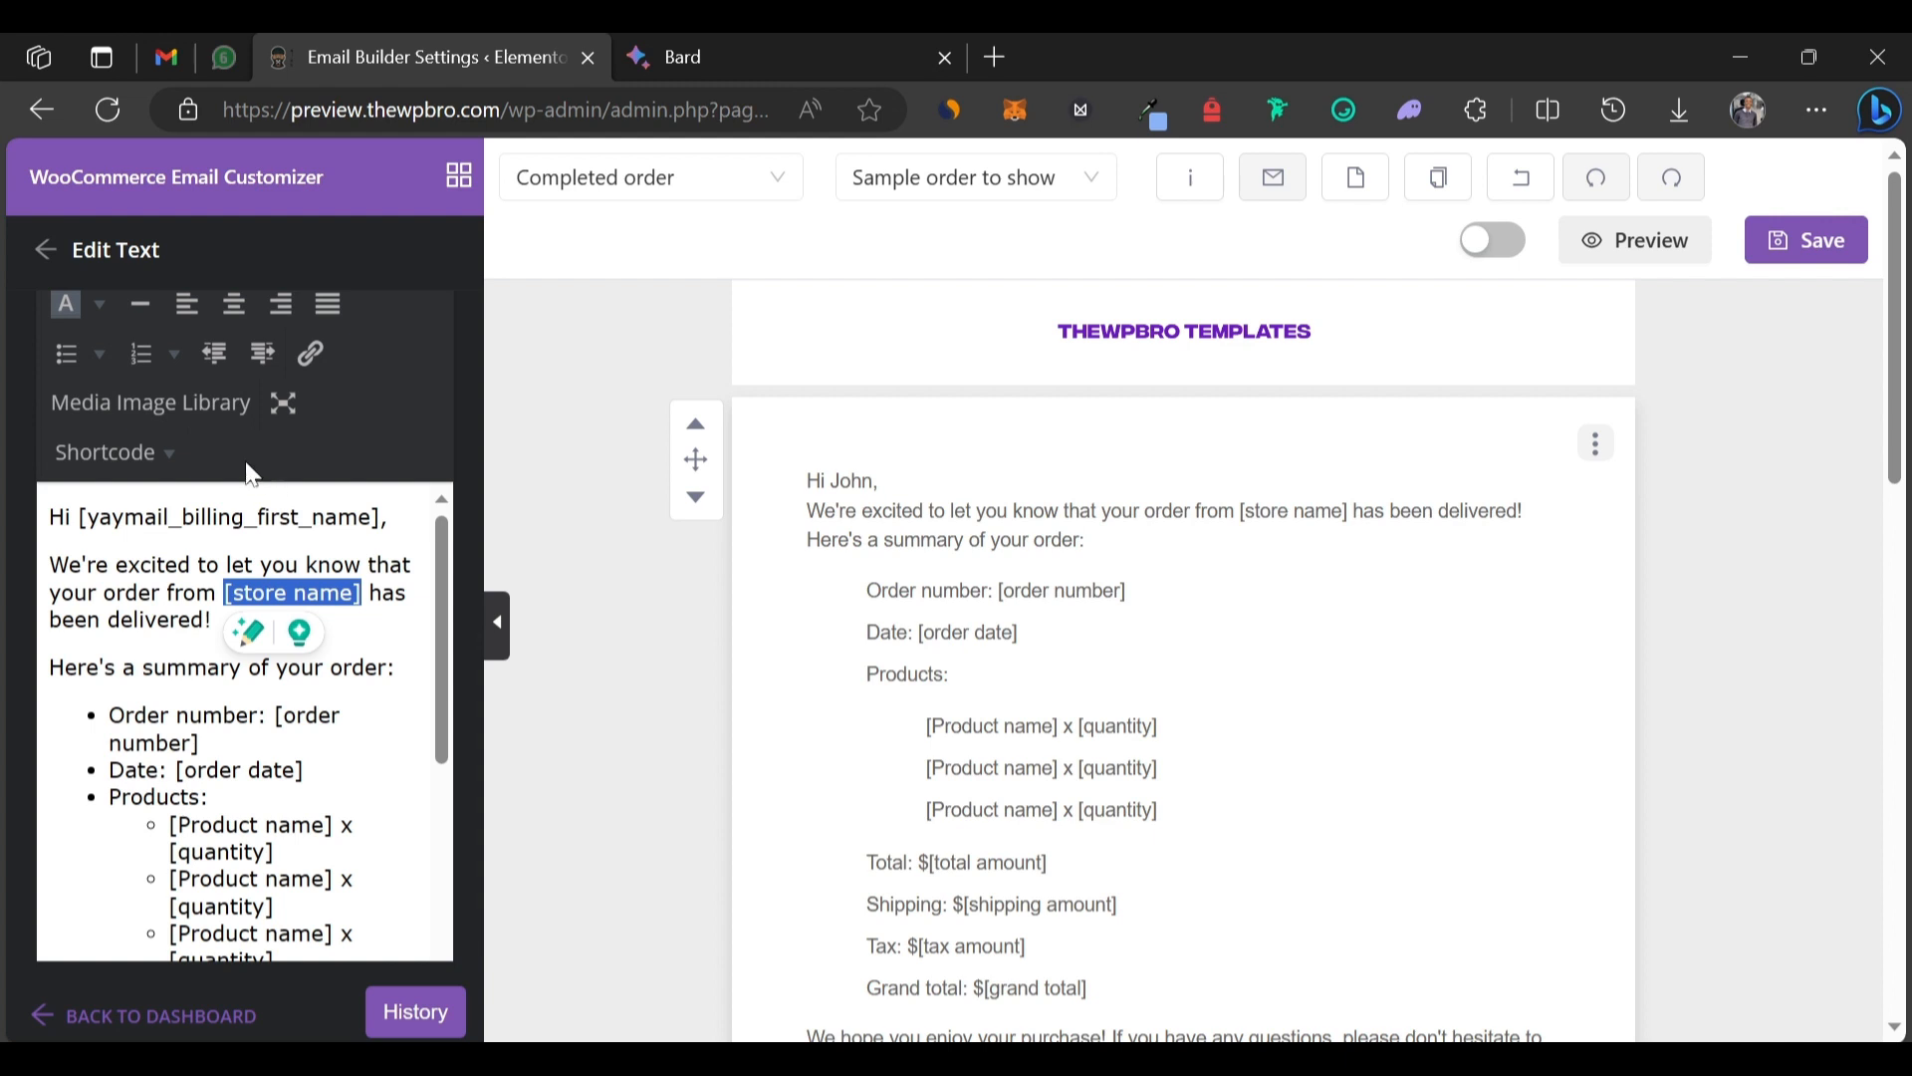
{"action": "left_click", "coordinate": [170, 454]}
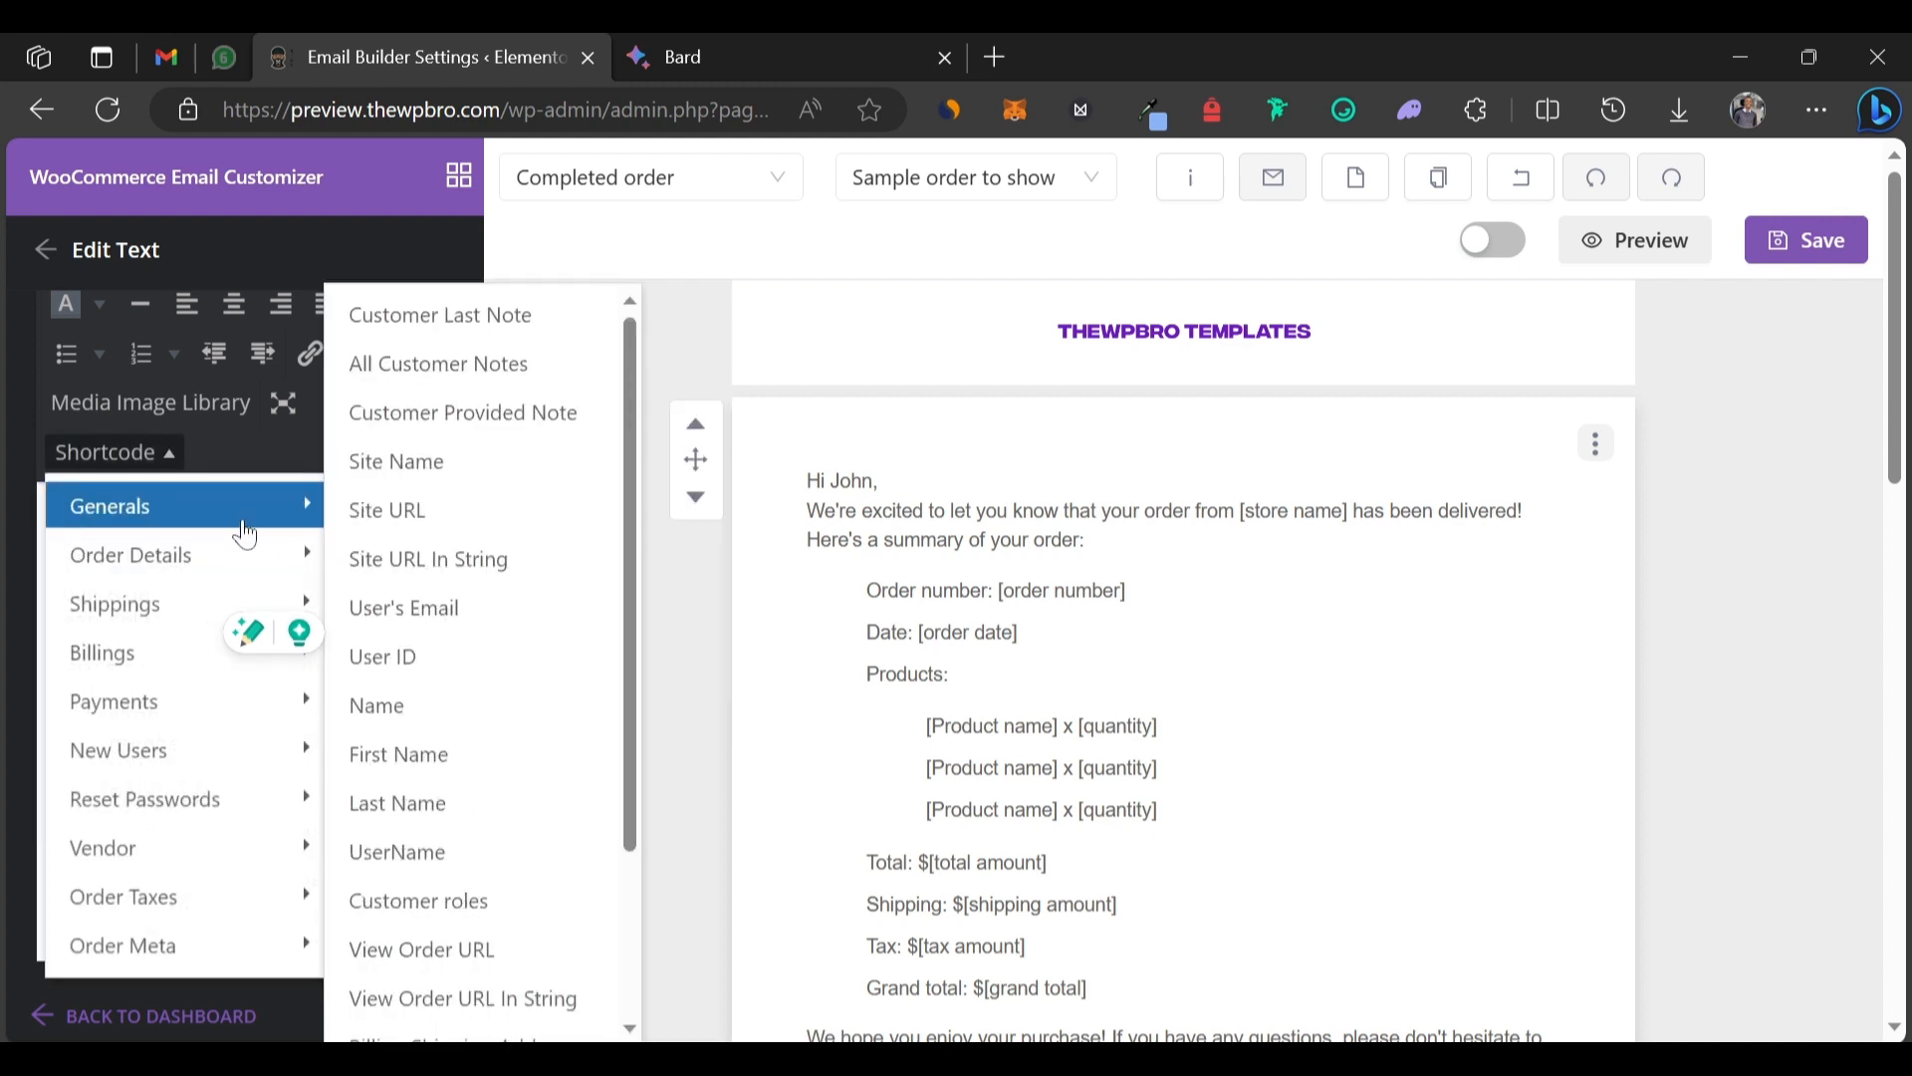
{"action": "left_click", "coordinate": [441, 473]}
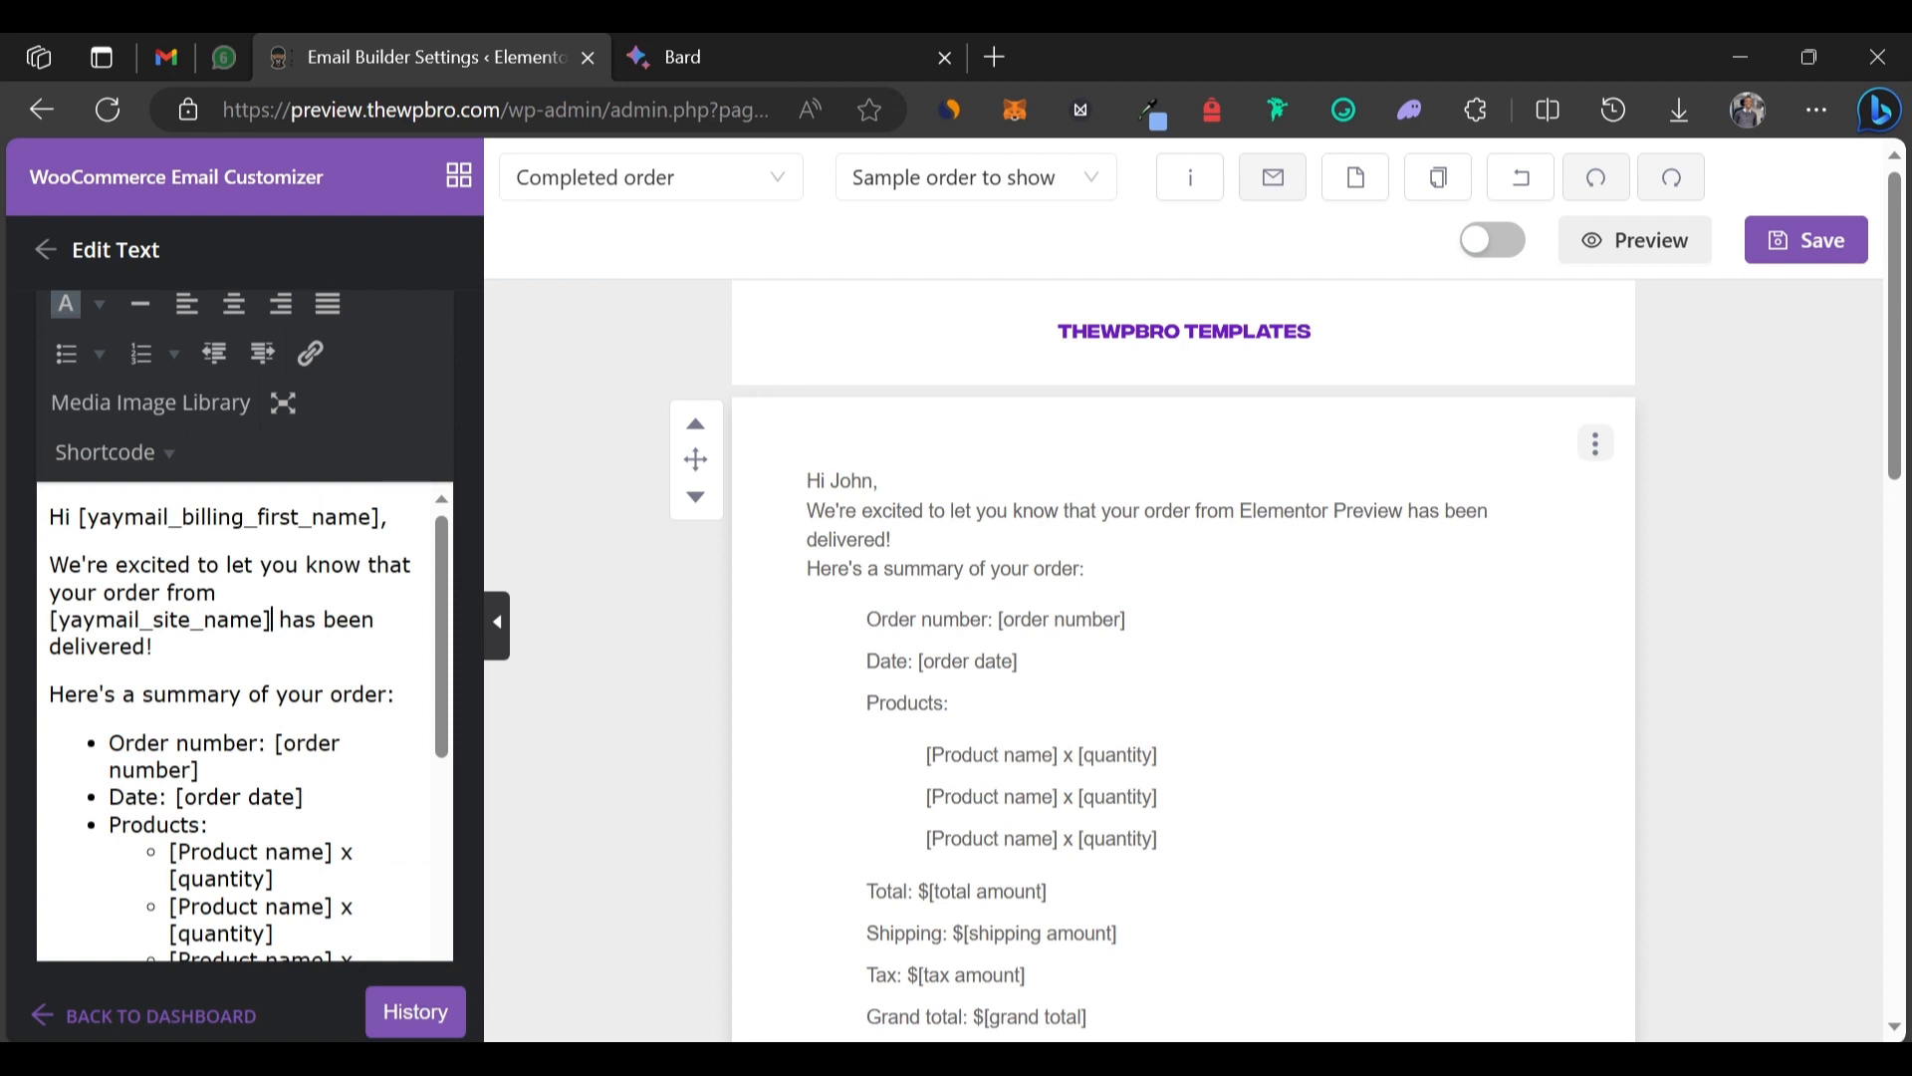
Make the [yaymail_site_name] shortcode bold.
{"action": "left_click_drag", "start_coordinate": [271, 619], "coordinate": [151, 648]}
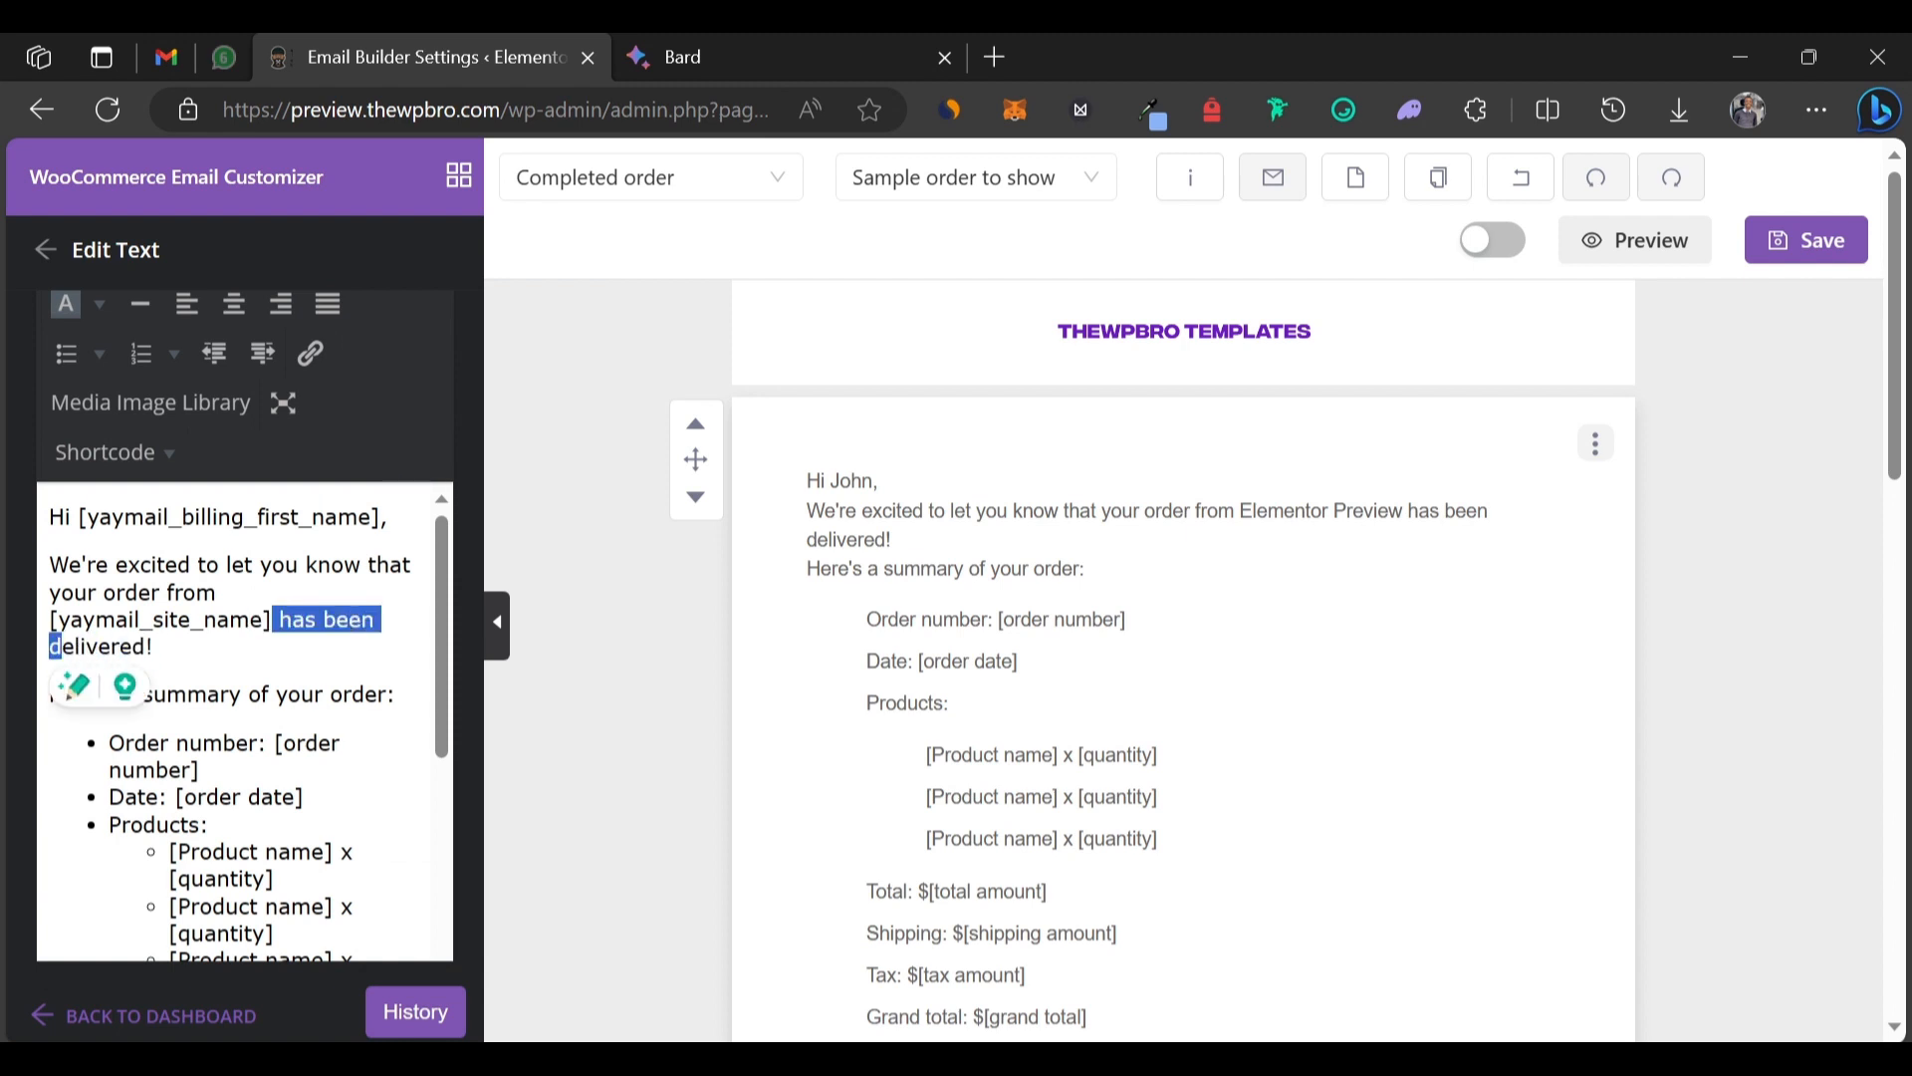
{"action": "left_click_drag", "start_coordinate": [271, 619], "coordinate": [48, 620]}
{"action": "key", "text": "ctrl+b"}
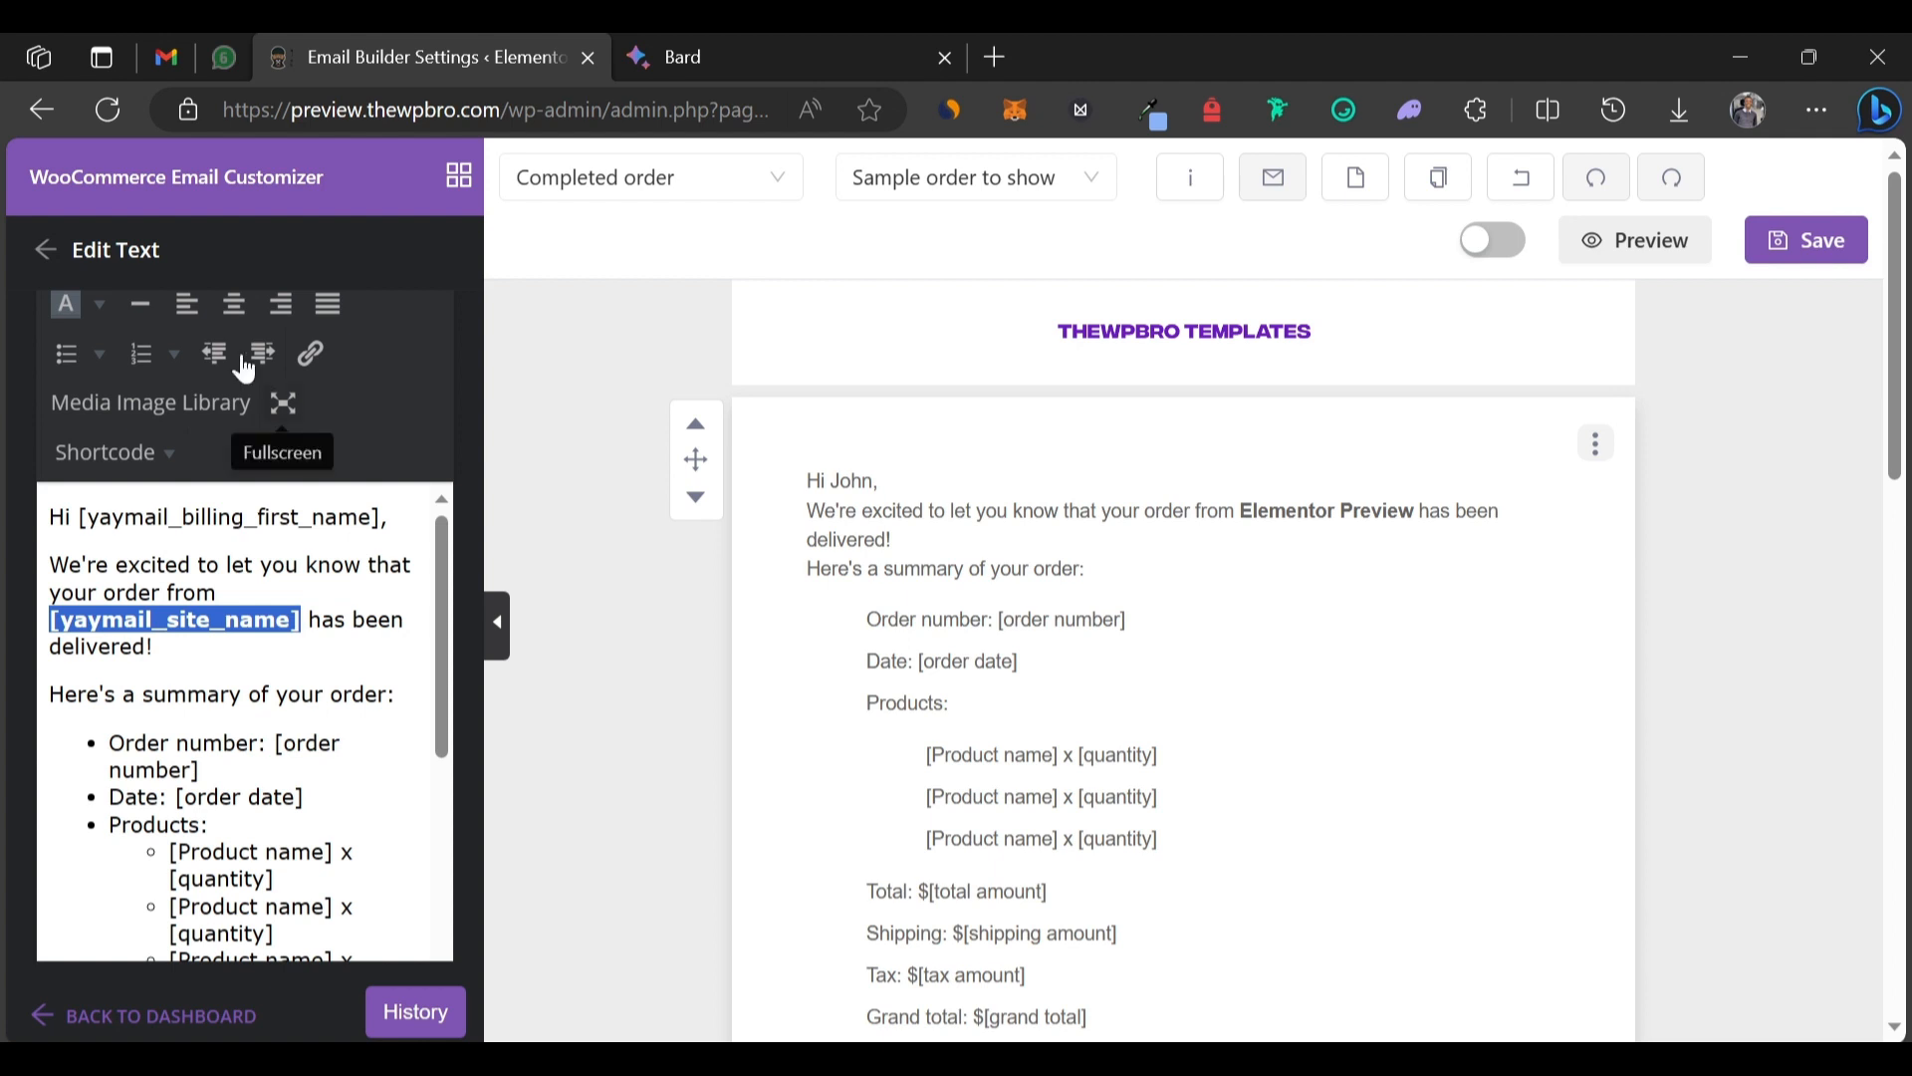
{"action": "scroll", "coordinate": [159, 389], "scroll_direction": "up", "scroll_amount": 1}
{"action": "scroll", "coordinate": [199, 439], "scroll_direction": "down", "scroll_amount": 1}
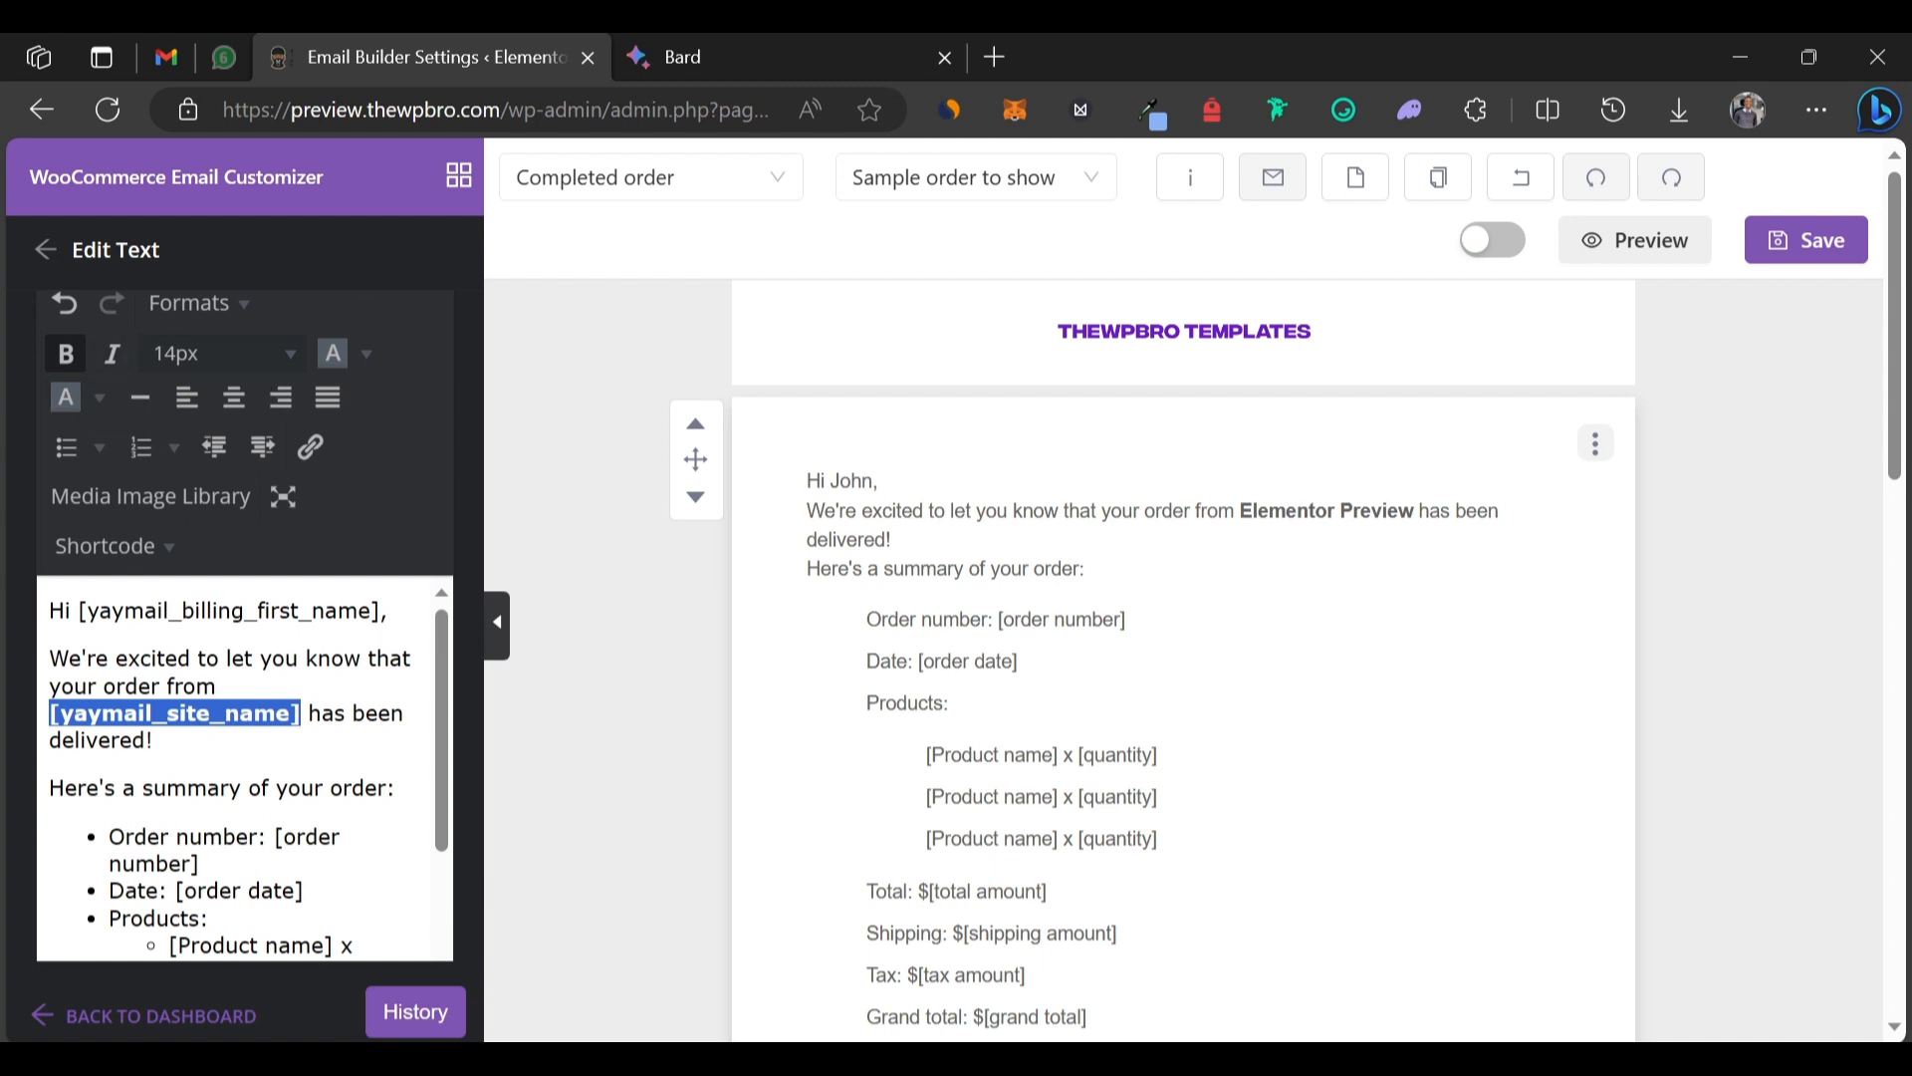
{"action": "left_click", "coordinate": [309, 713]}
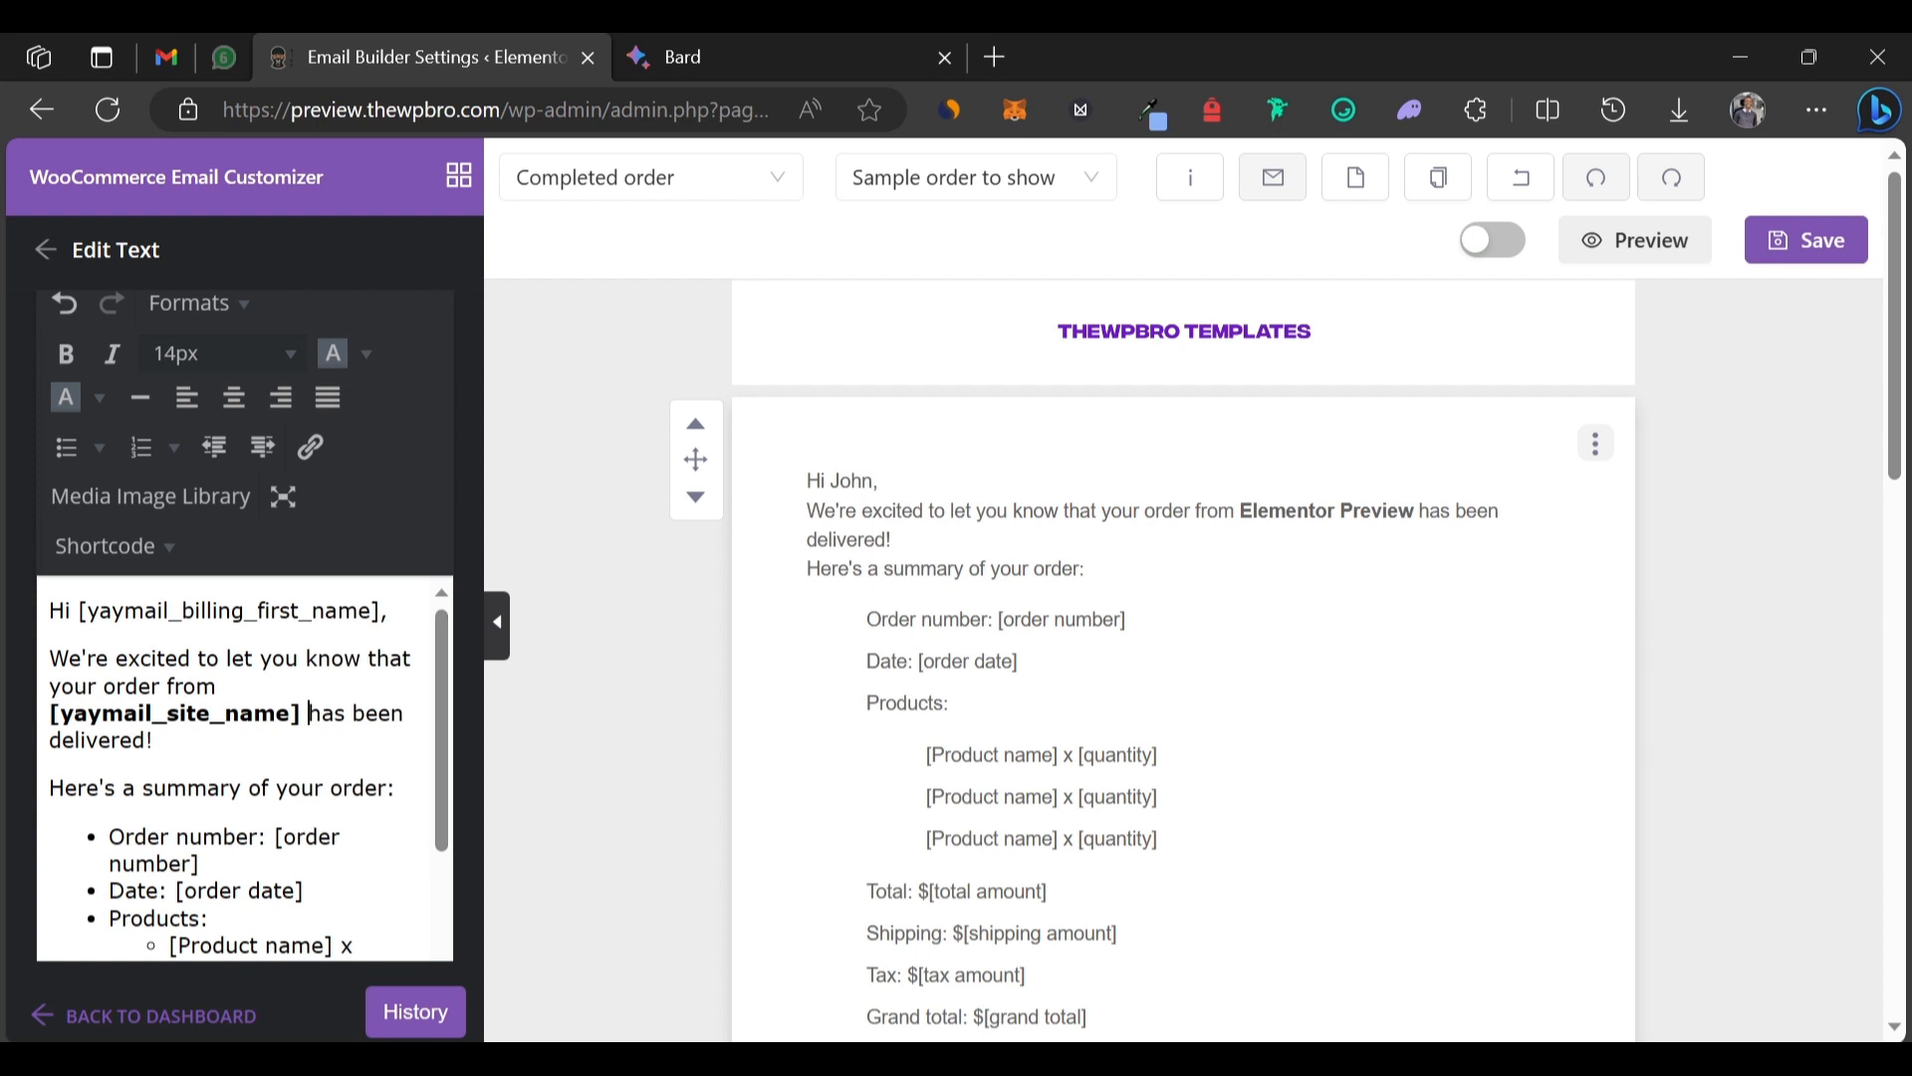
Delete the placeholder bulleted order list and its leftover empty bullet.
{"action": "scroll", "coordinate": [244, 767], "scroll_direction": "down", "scroll_amount": 3}
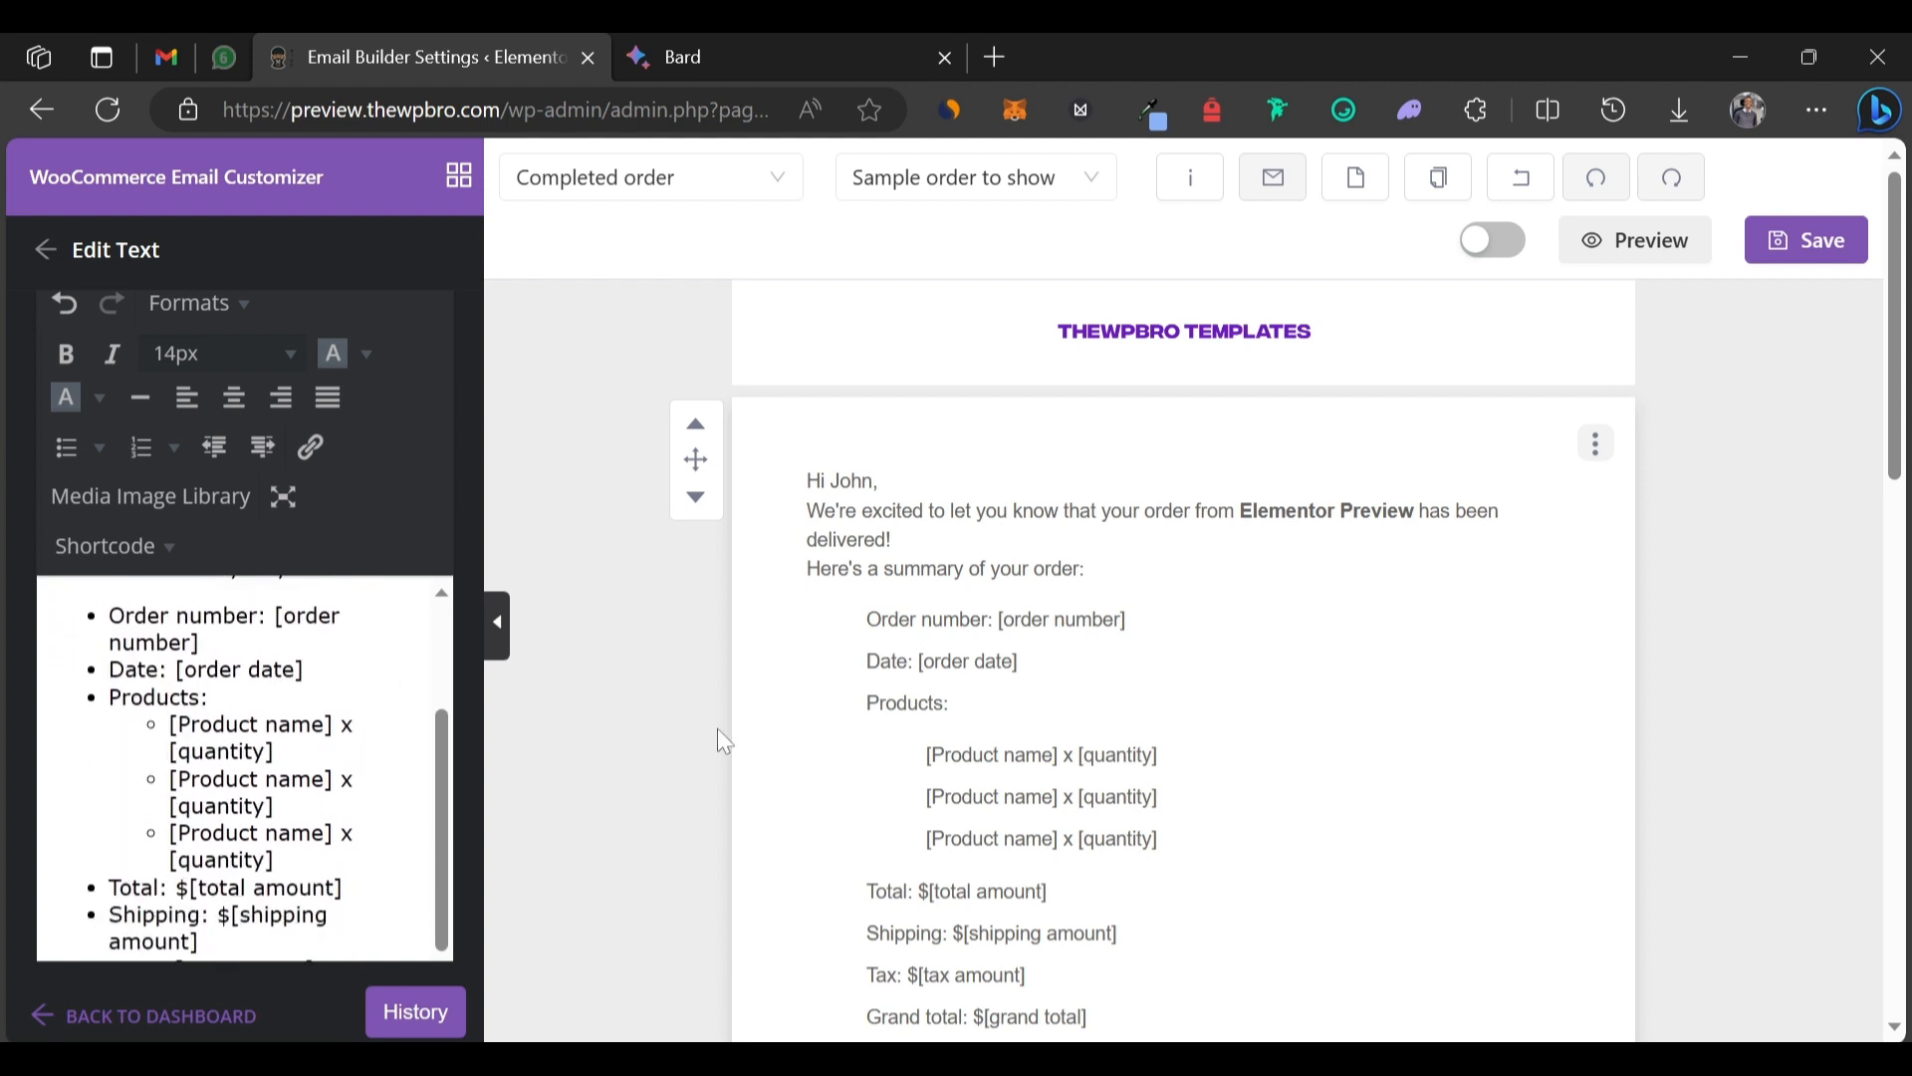
{"action": "scroll", "coordinate": [724, 742], "scroll_direction": "down", "scroll_amount": 4}
{"action": "scroll", "coordinate": [724, 742], "scroll_direction": "up", "scroll_amount": 1}
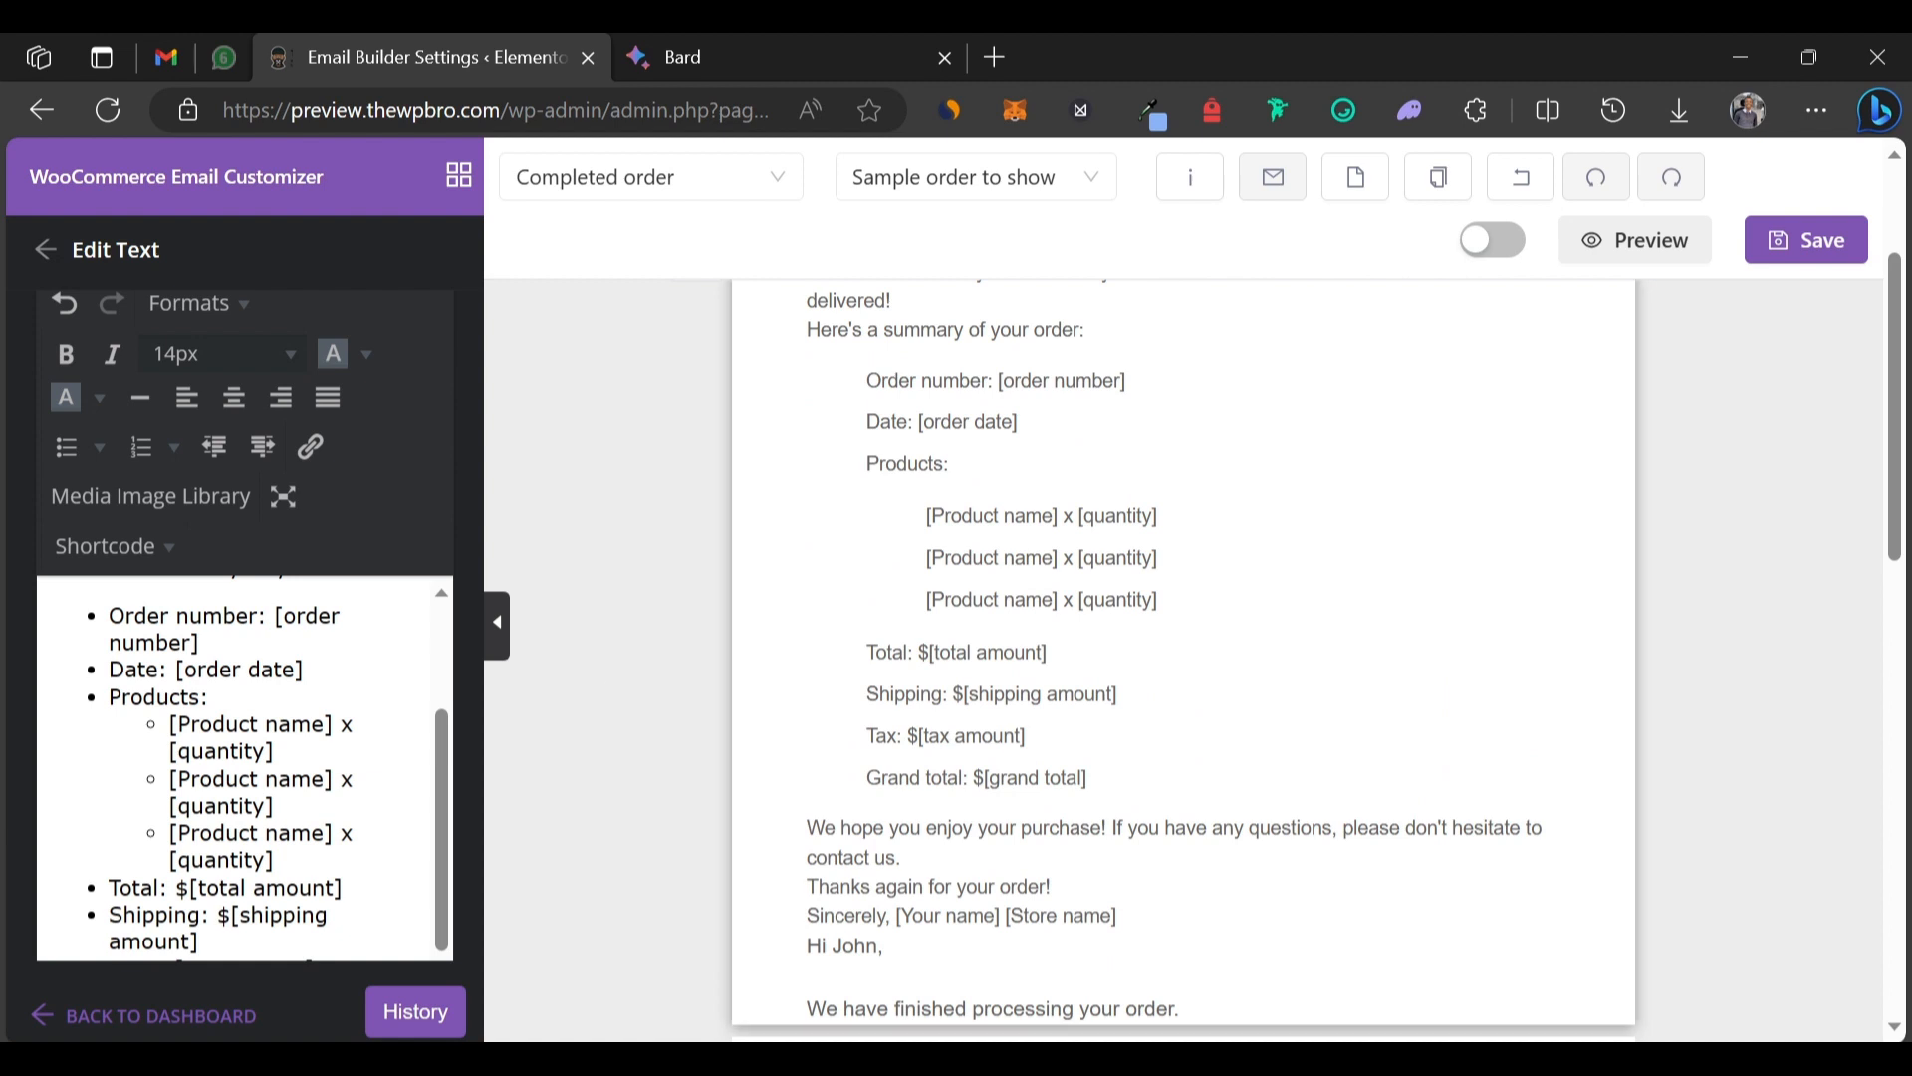
{"action": "scroll", "coordinate": [827, 803], "scroll_direction": "down", "scroll_amount": 7}
{"action": "scroll", "coordinate": [827, 803], "scroll_direction": "up", "scroll_amount": 1}
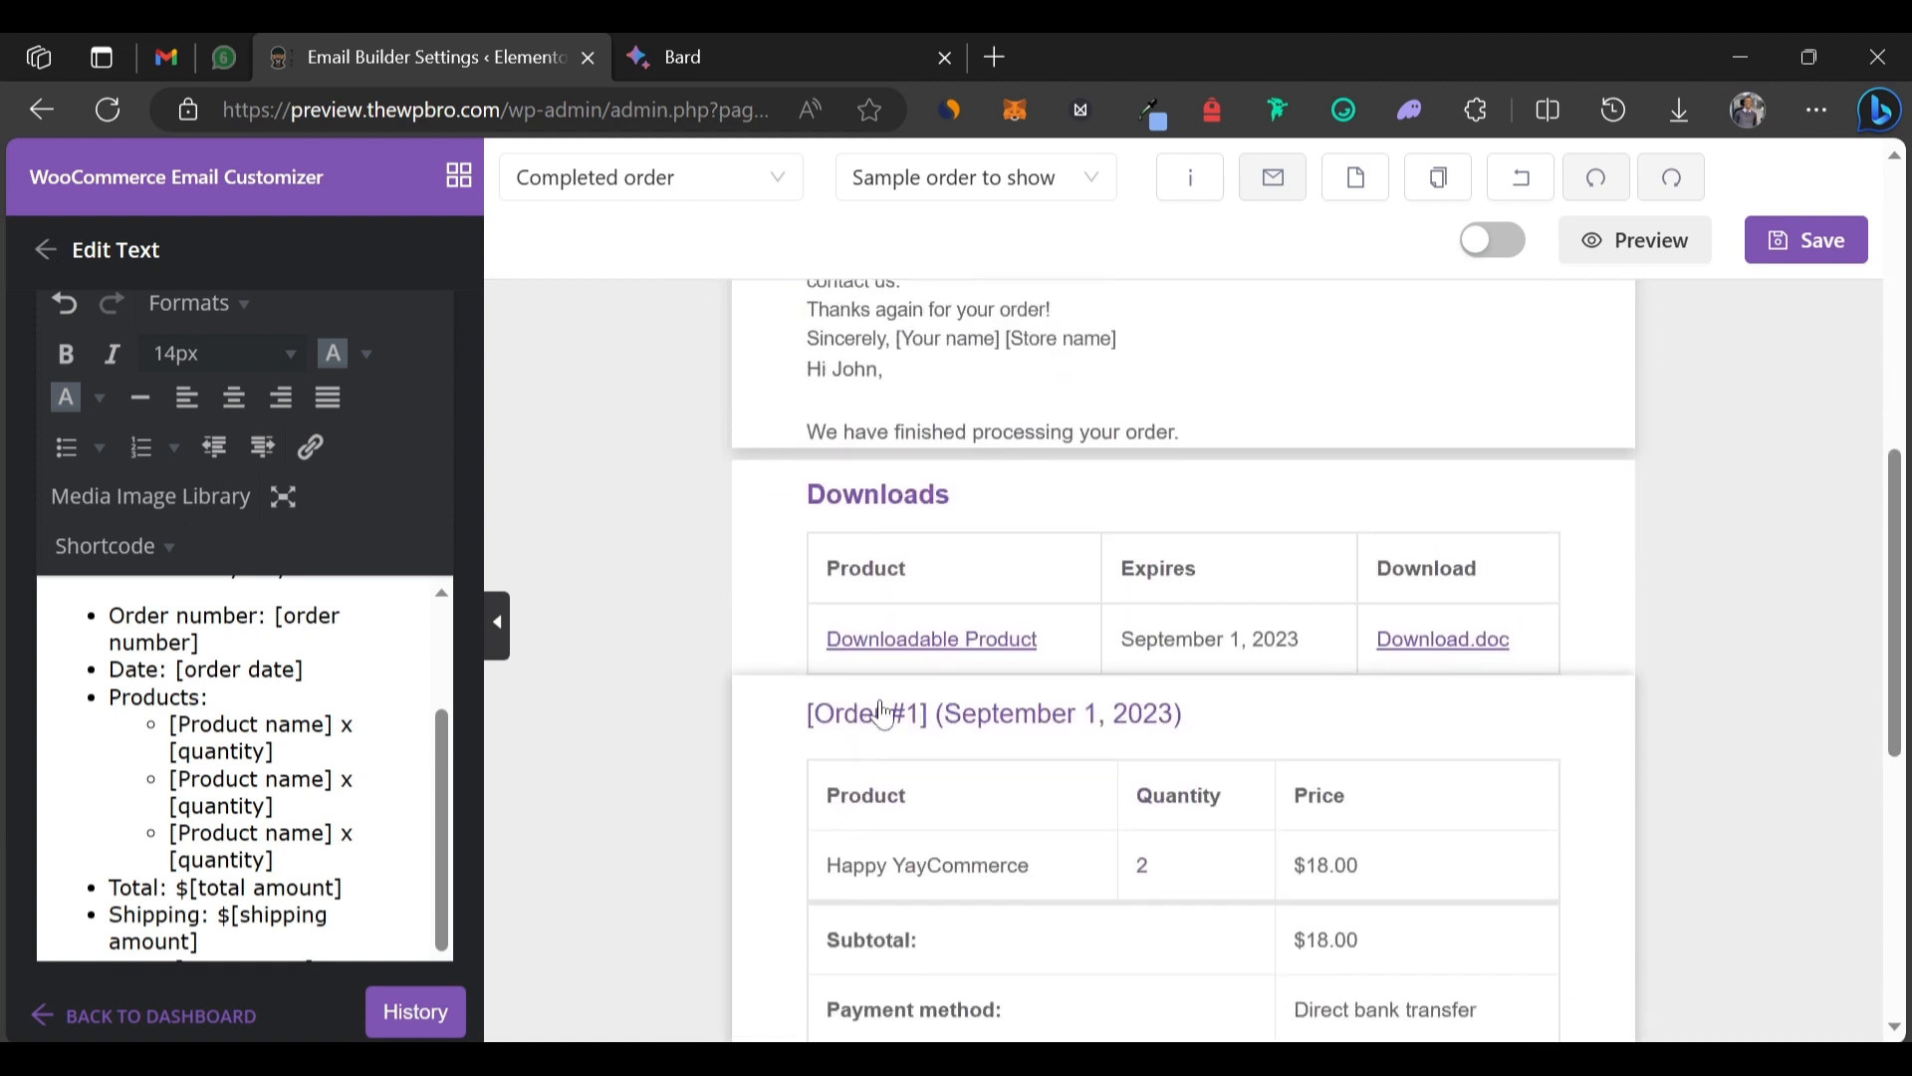
{"action": "scroll", "coordinate": [308, 597], "scroll_direction": "up", "scroll_amount": 2}
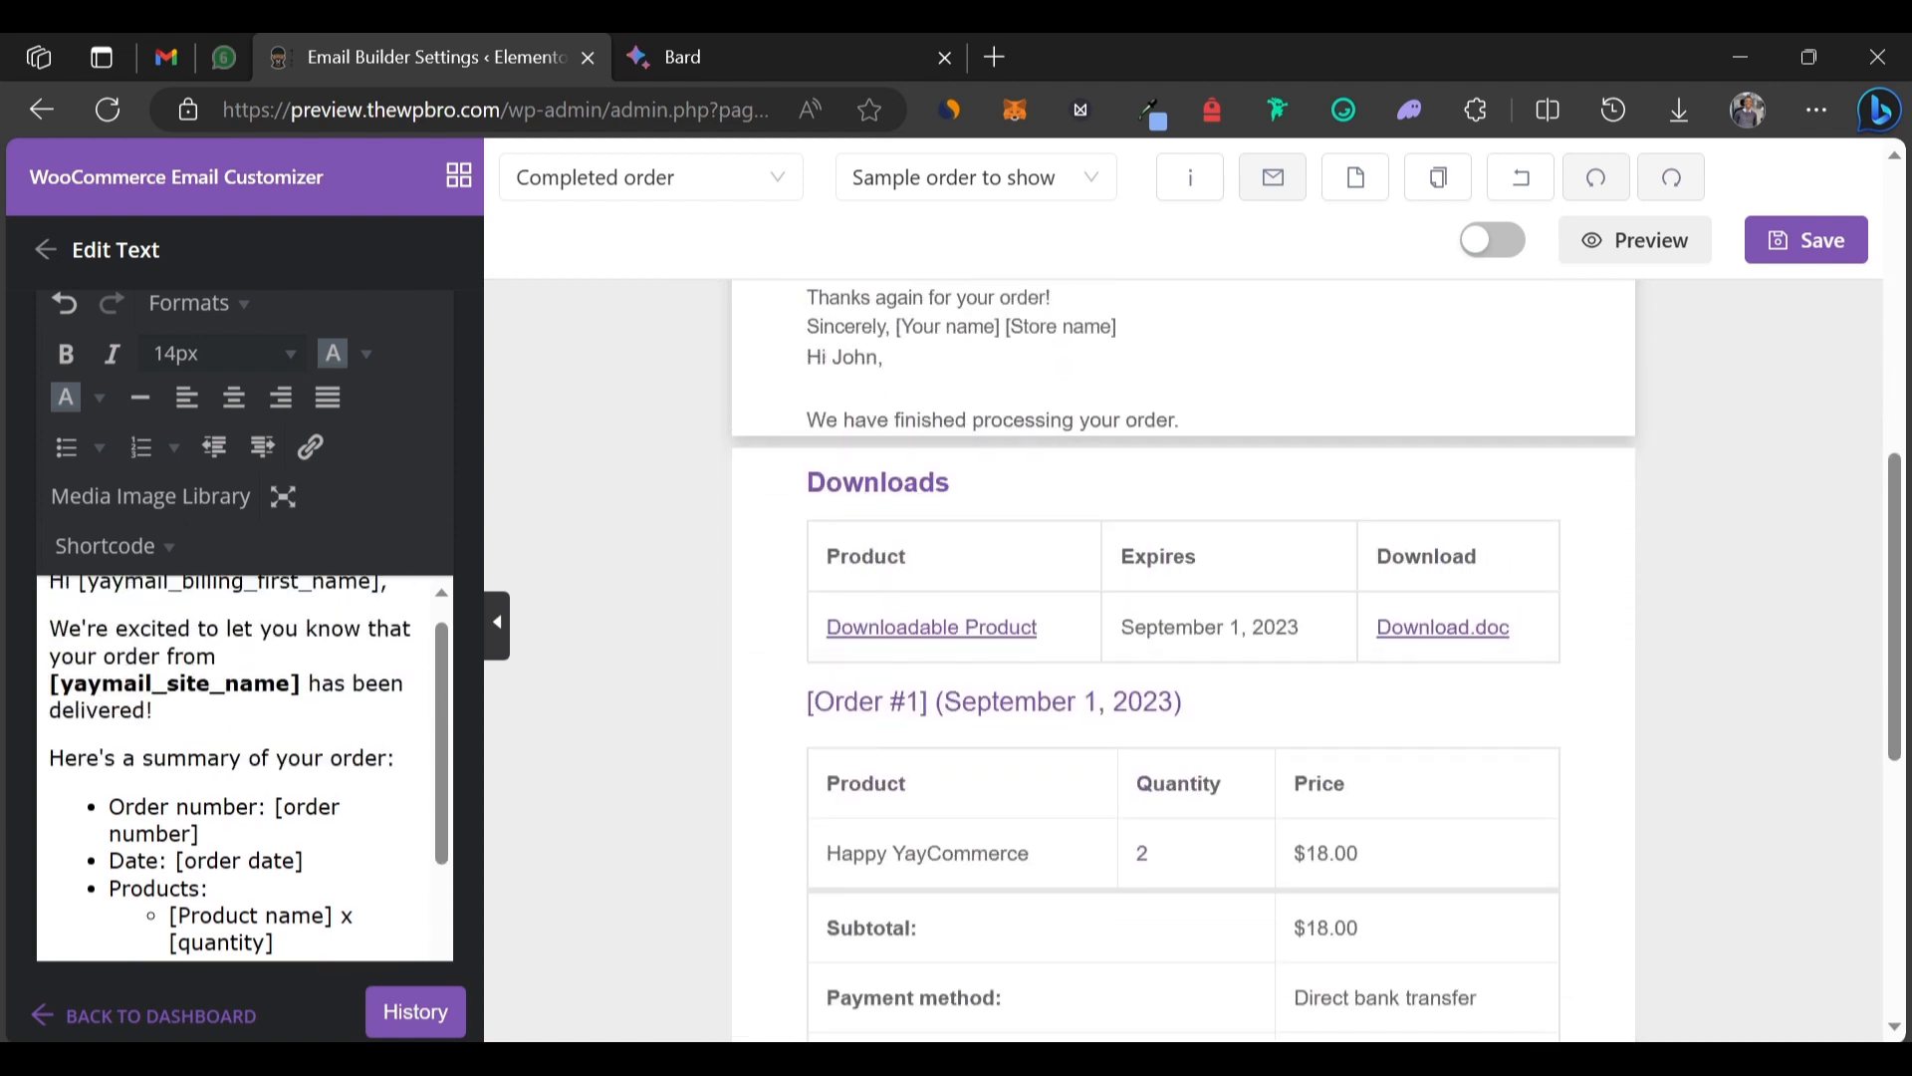
{"action": "scroll", "coordinate": [308, 596], "scroll_direction": "down", "scroll_amount": 1}
{"action": "left_click_drag", "start_coordinate": [109, 721], "coordinate": [392, 767]}
{"action": "key", "text": "BackSpace"}
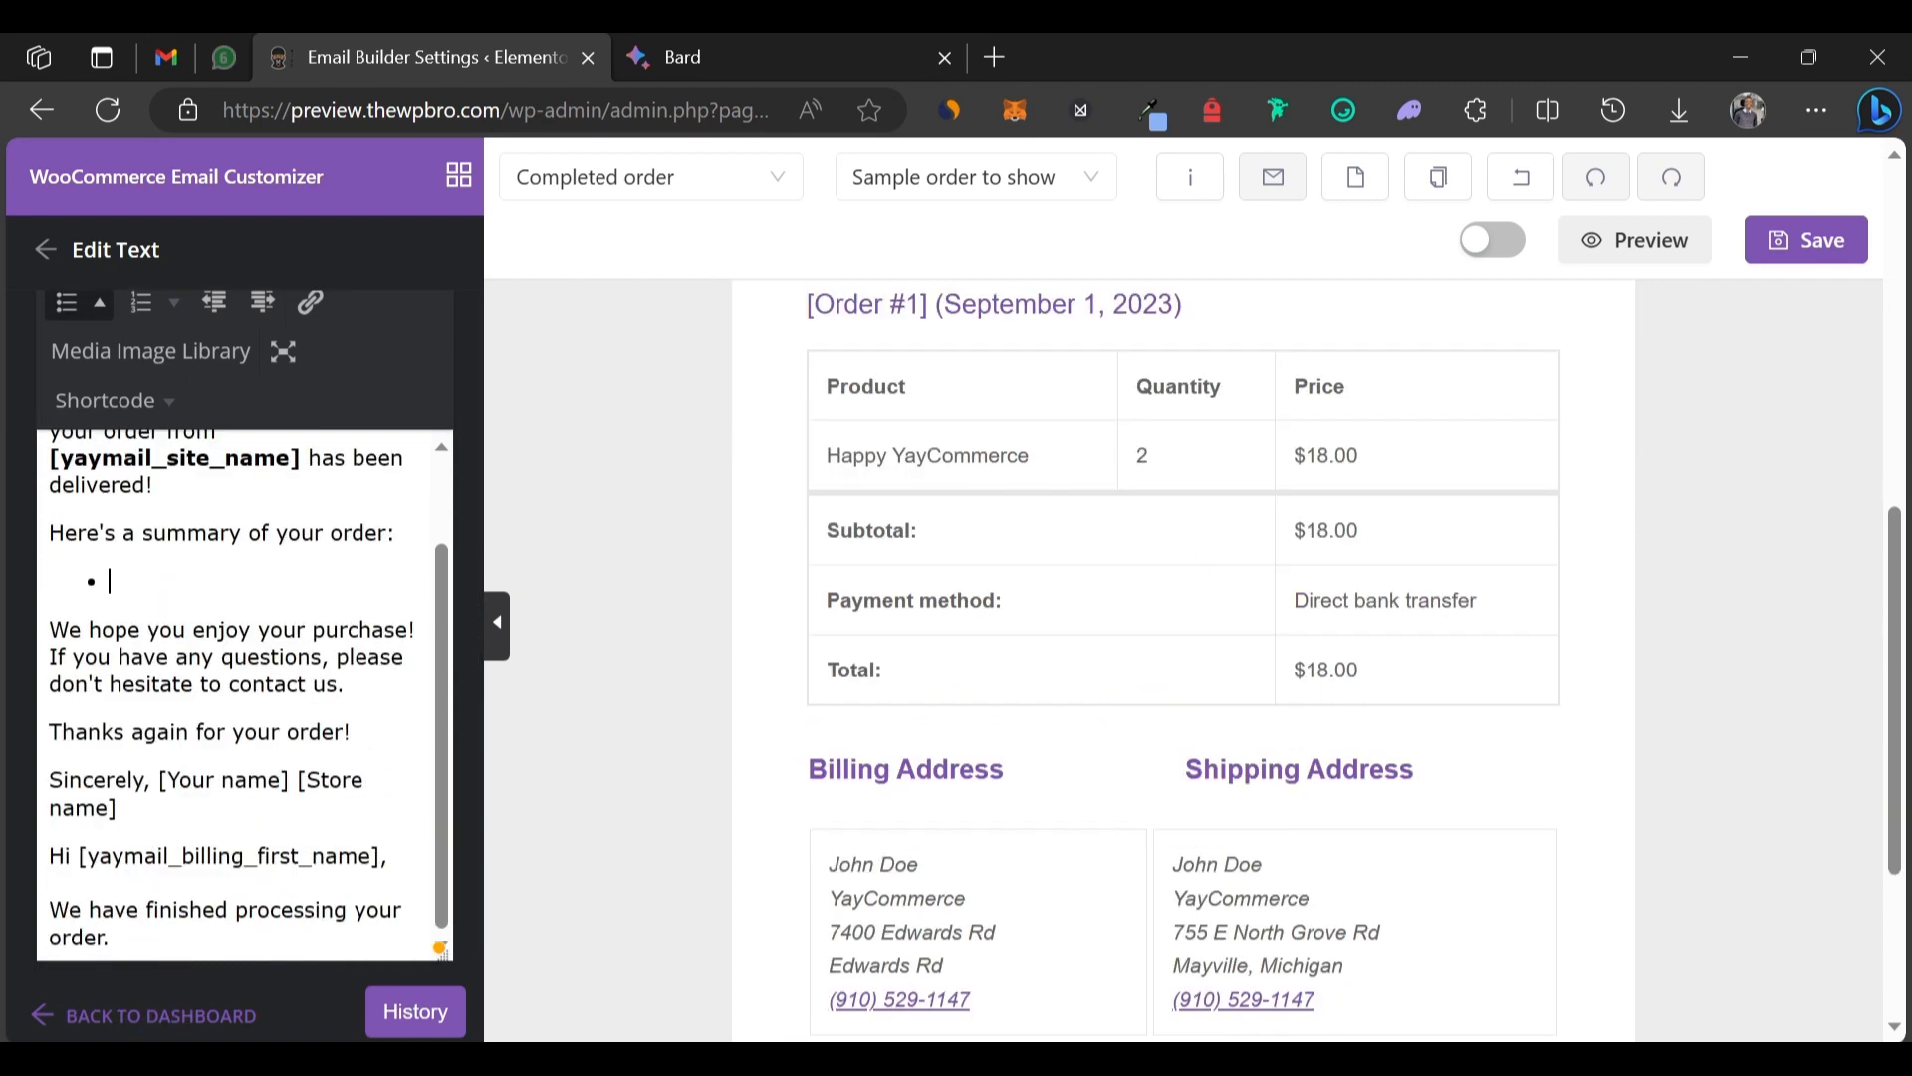
{"action": "key", "text": "BackSpace"}
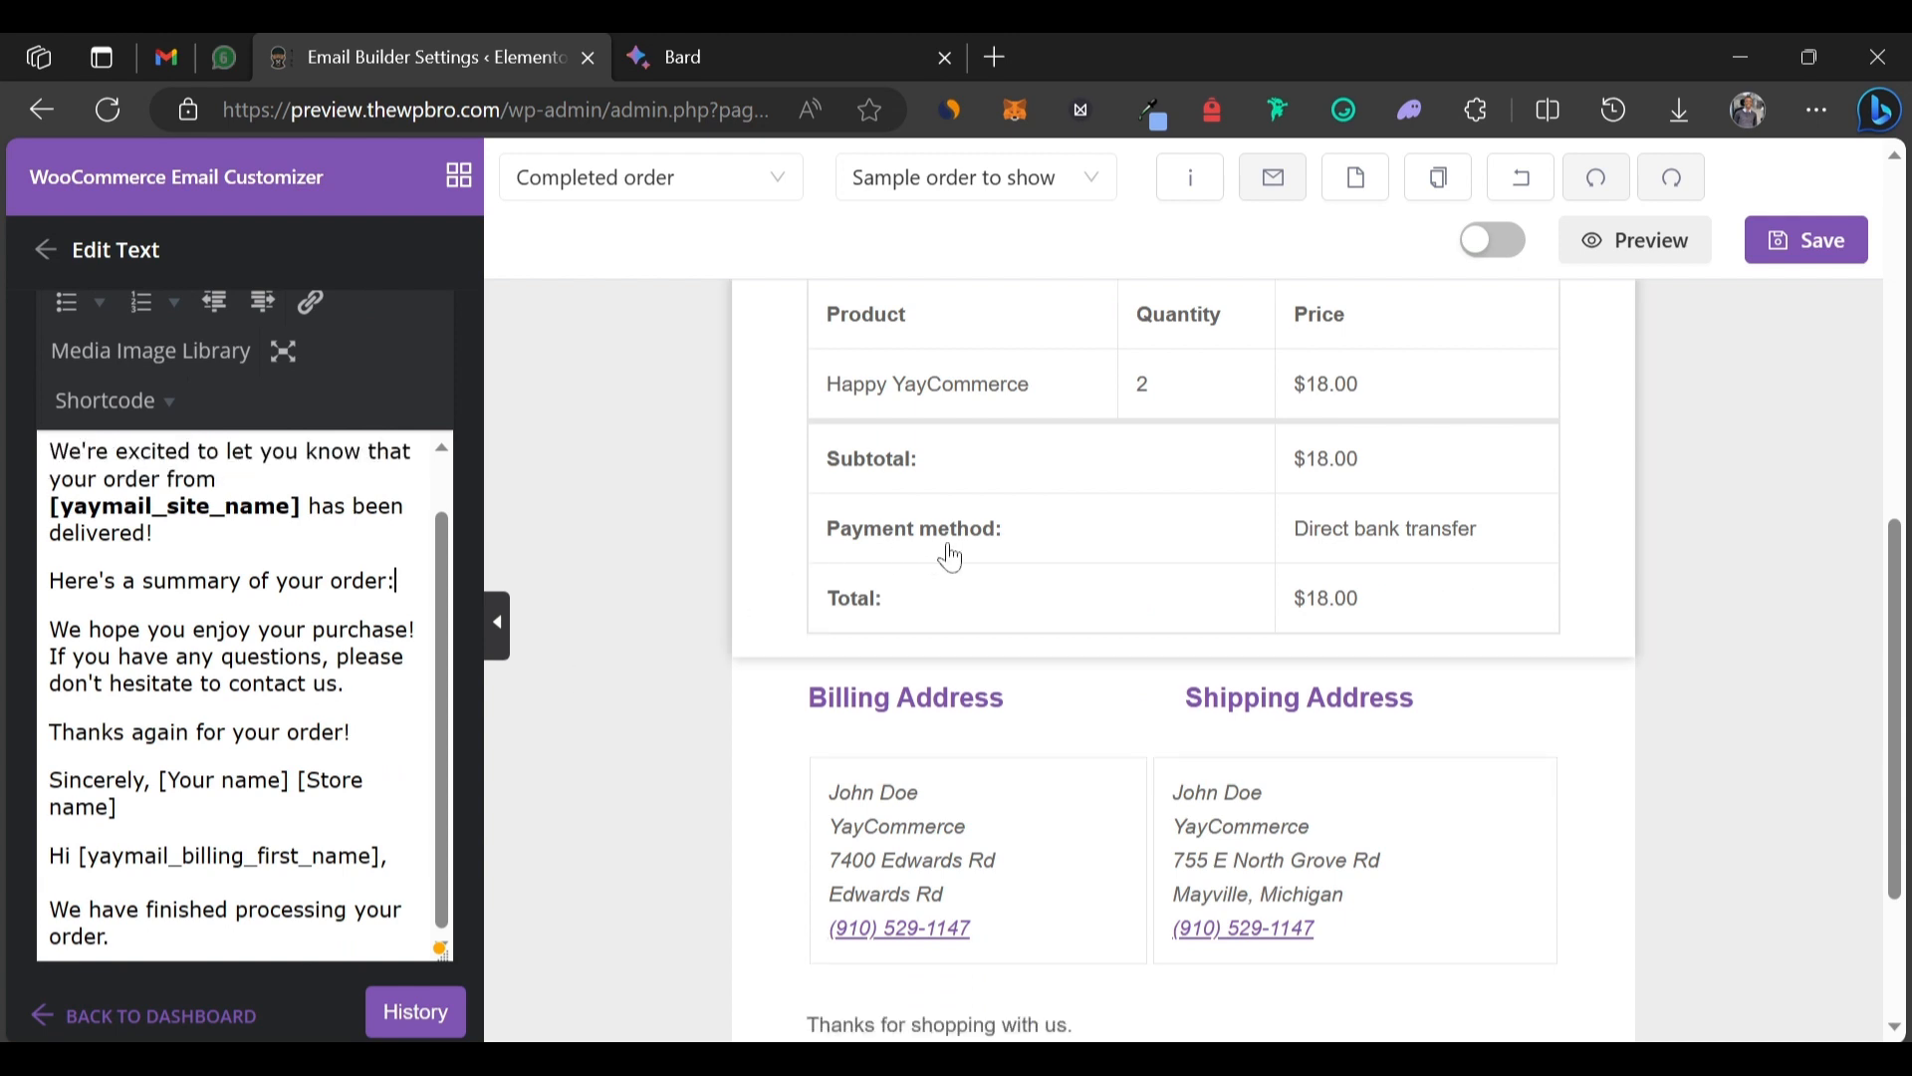
Delete the closing paragraphs from 'We hope…' to 'order.'.
{"action": "scroll", "coordinate": [1127, 398], "scroll_direction": "up", "scroll_amount": 3}
{"action": "scroll", "coordinate": [1128, 398], "scroll_direction": "down", "scroll_amount": 1}
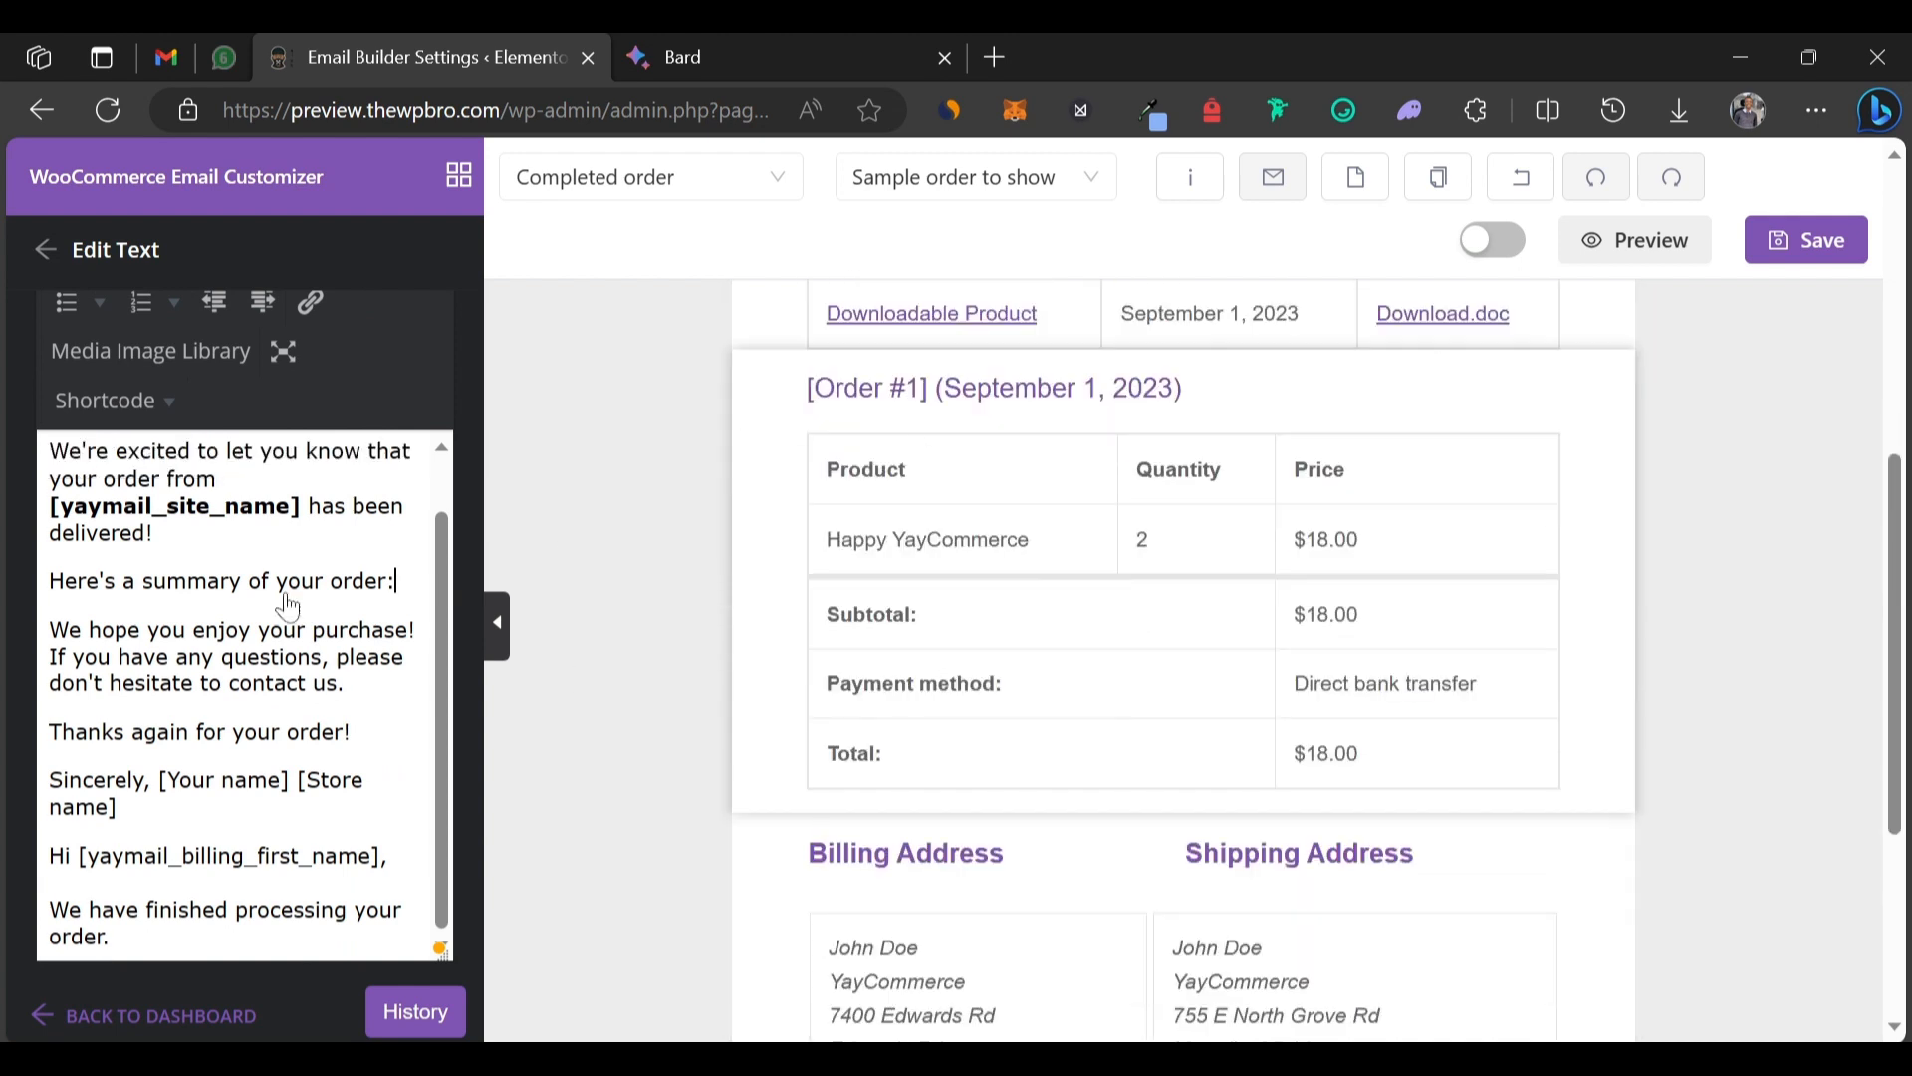
{"action": "left_click_drag", "start_coordinate": [49, 628], "coordinate": [111, 938]}
{"action": "key", "text": "ctrl+c"}
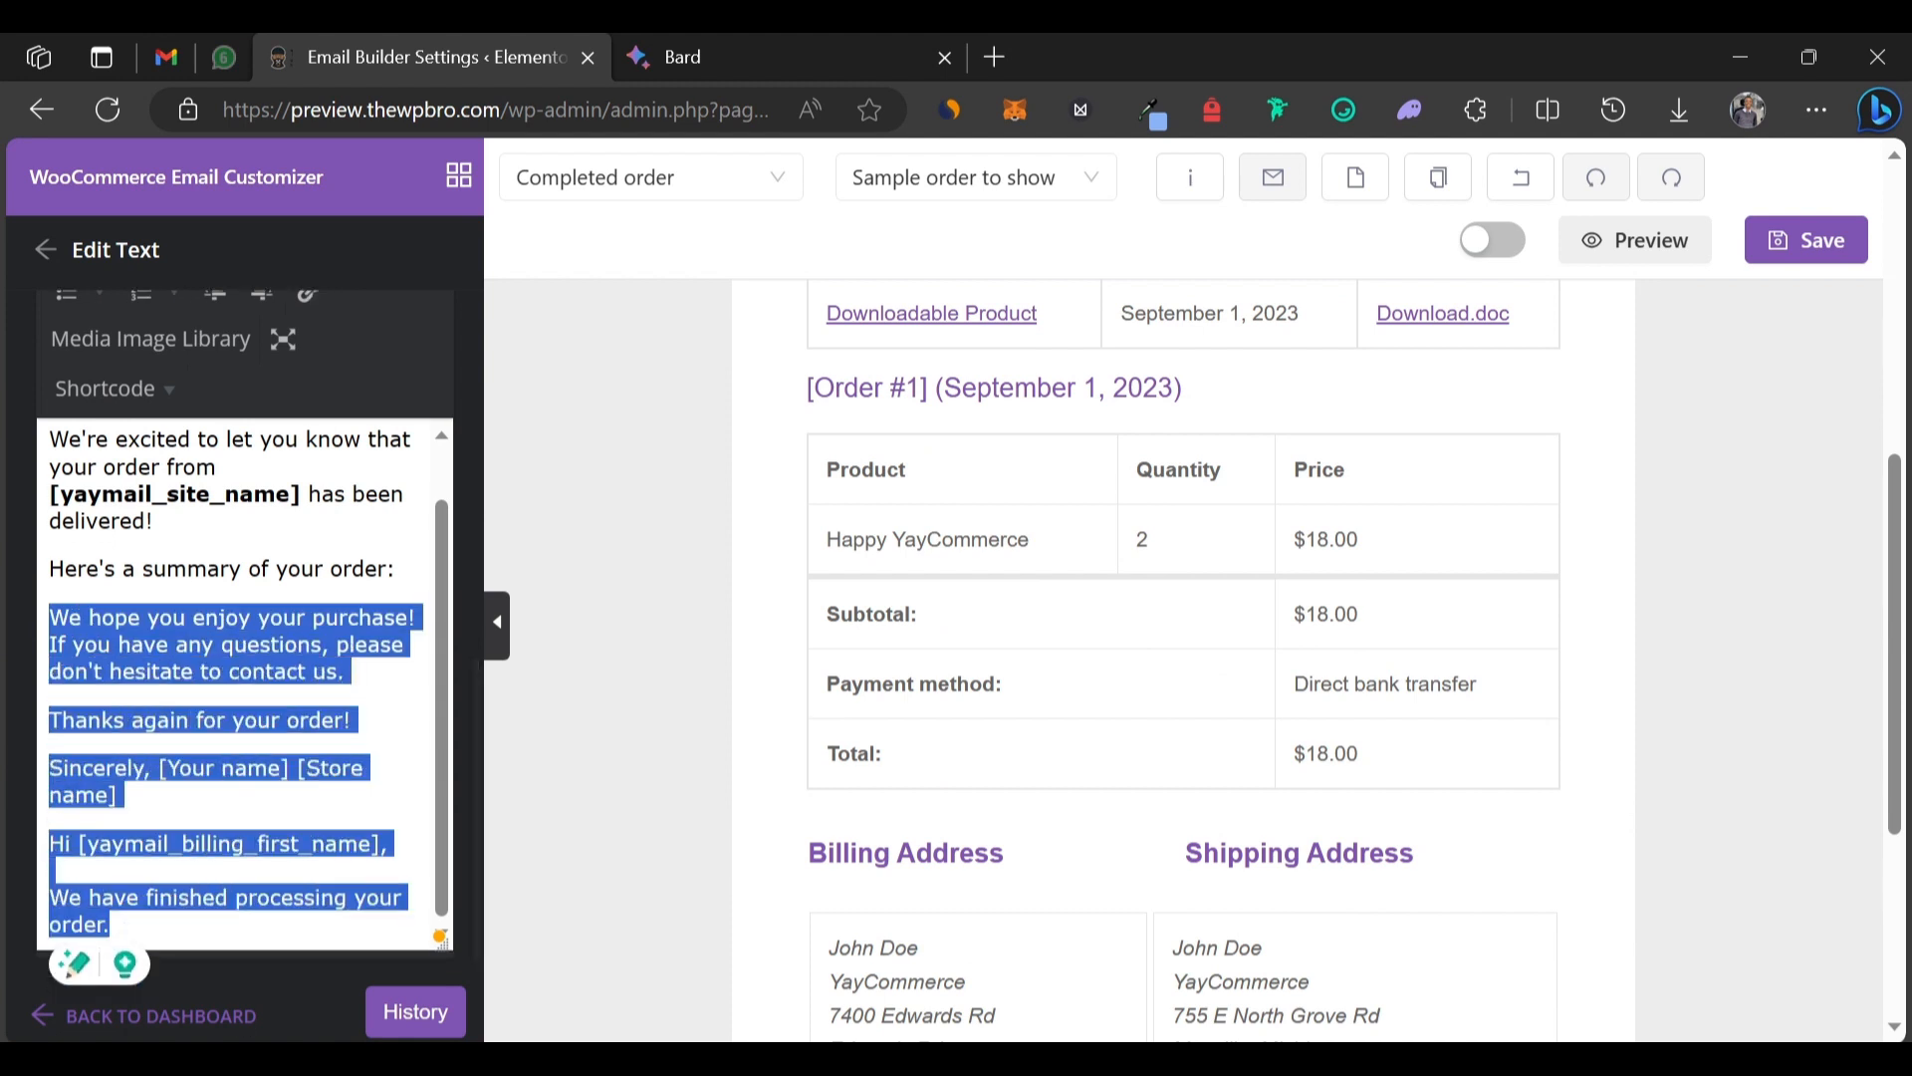
{"action": "key", "text": "BackSpace"}
{"action": "key", "text": "BackSpace"}
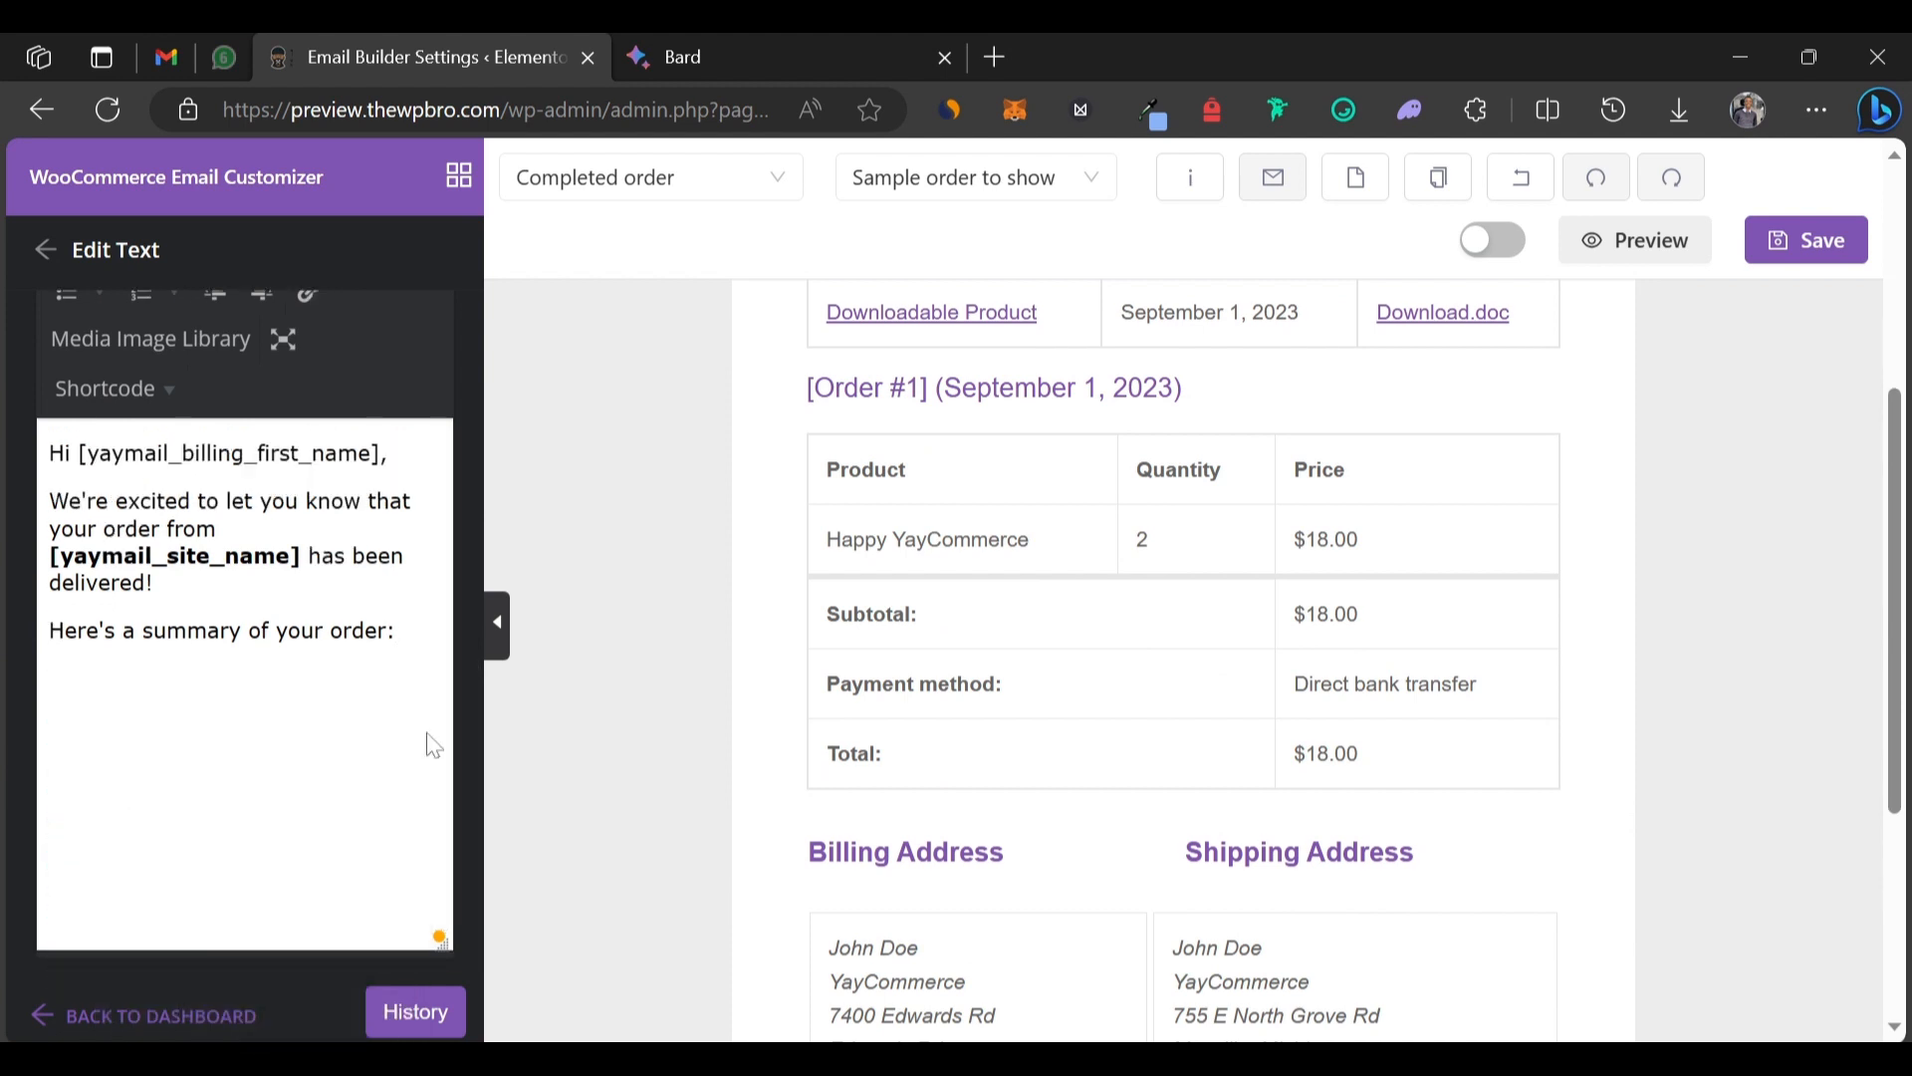
{"action": "scroll", "coordinate": [990, 469], "scroll_direction": "up", "scroll_amount": 5}
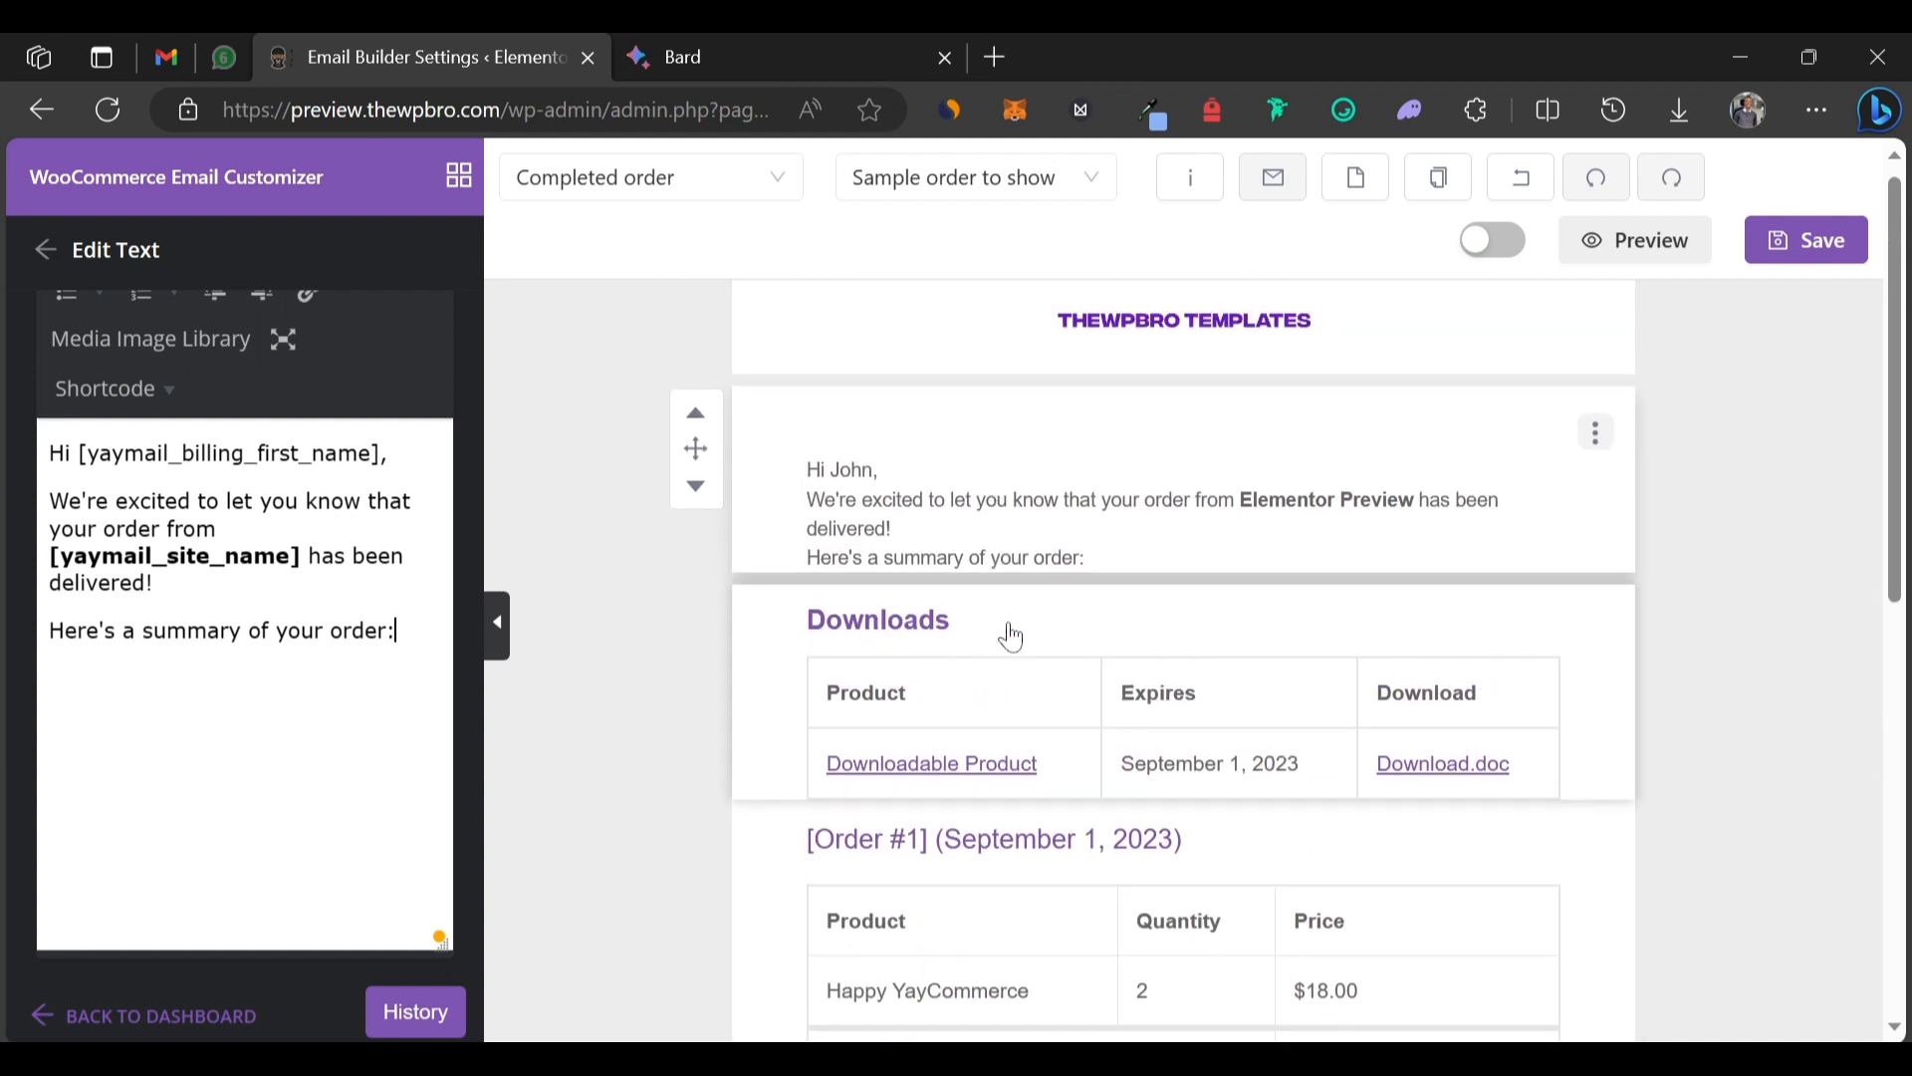
Delete the downloadable-products table from the email and select the order table.
{"action": "scroll", "coordinate": [1011, 636], "scroll_direction": "down", "scroll_amount": 2}
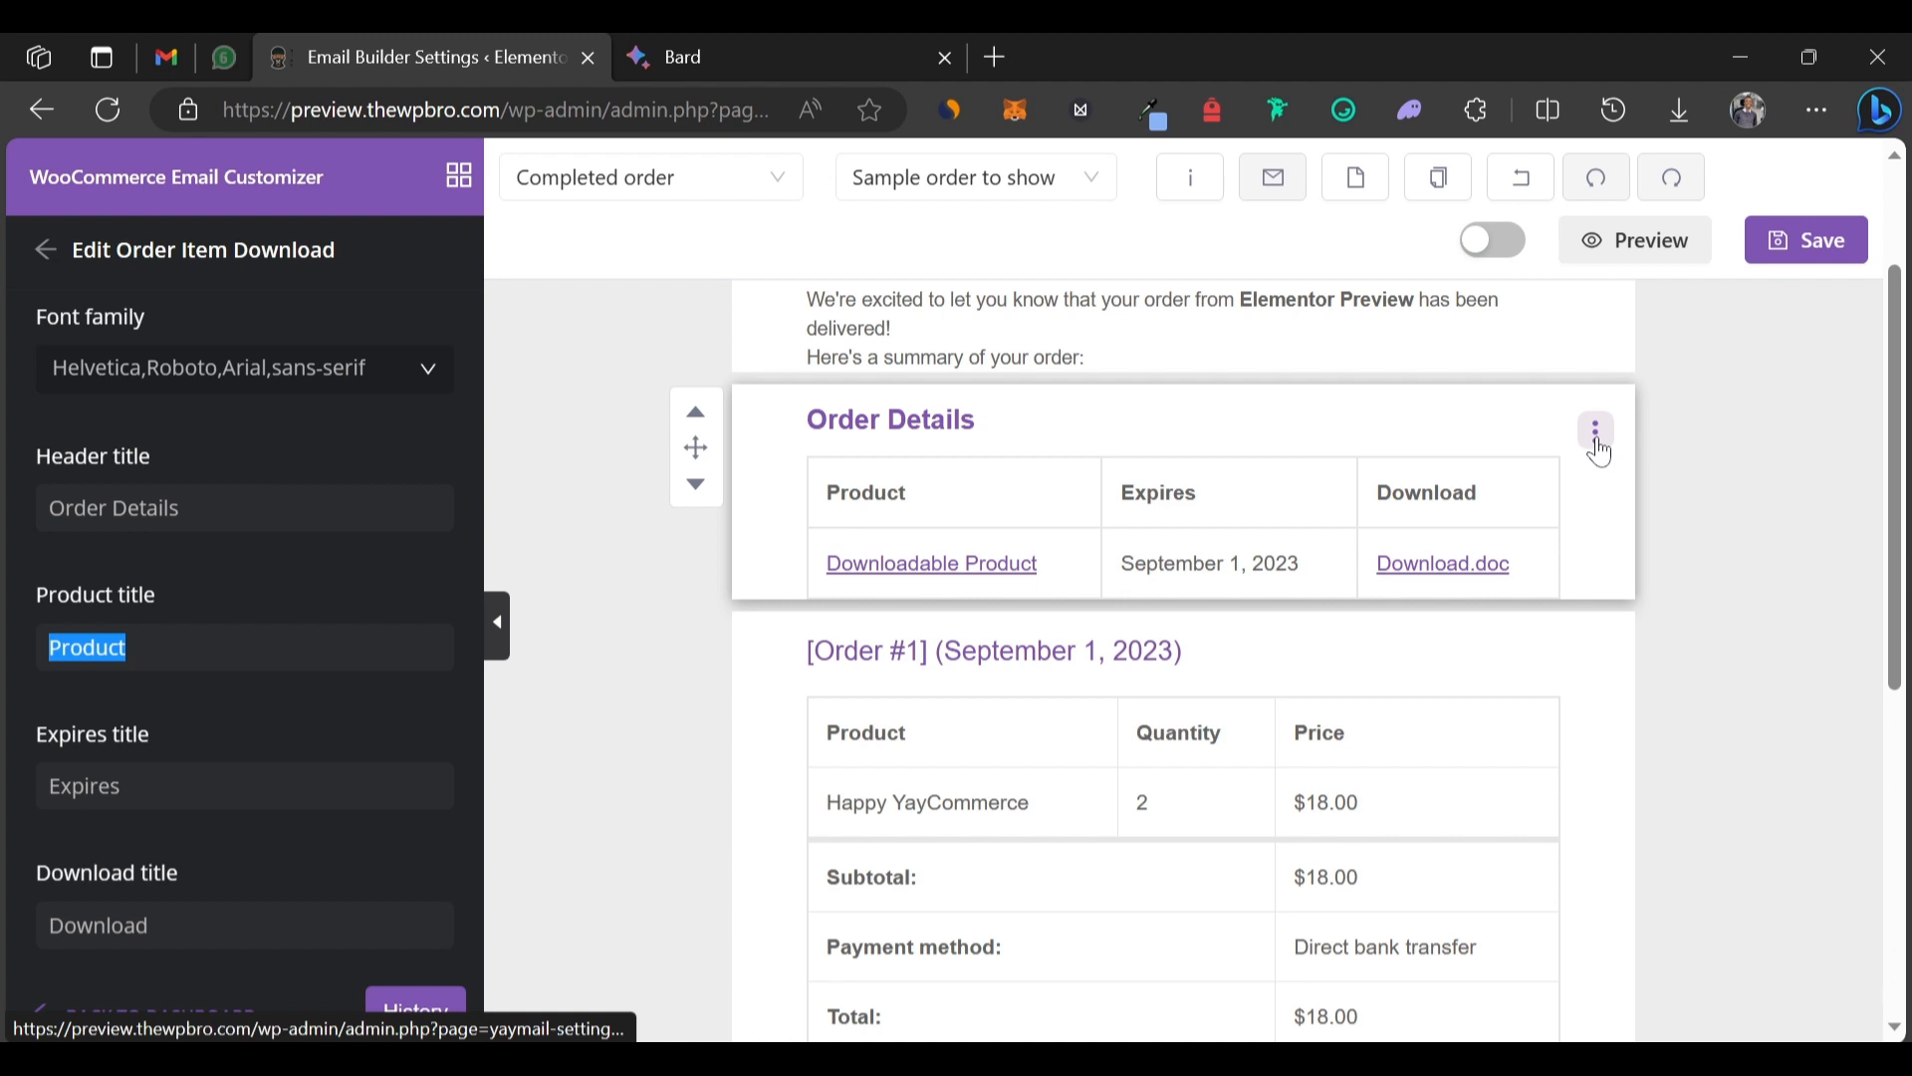
{"action": "left_click", "coordinate": [1596, 438]}
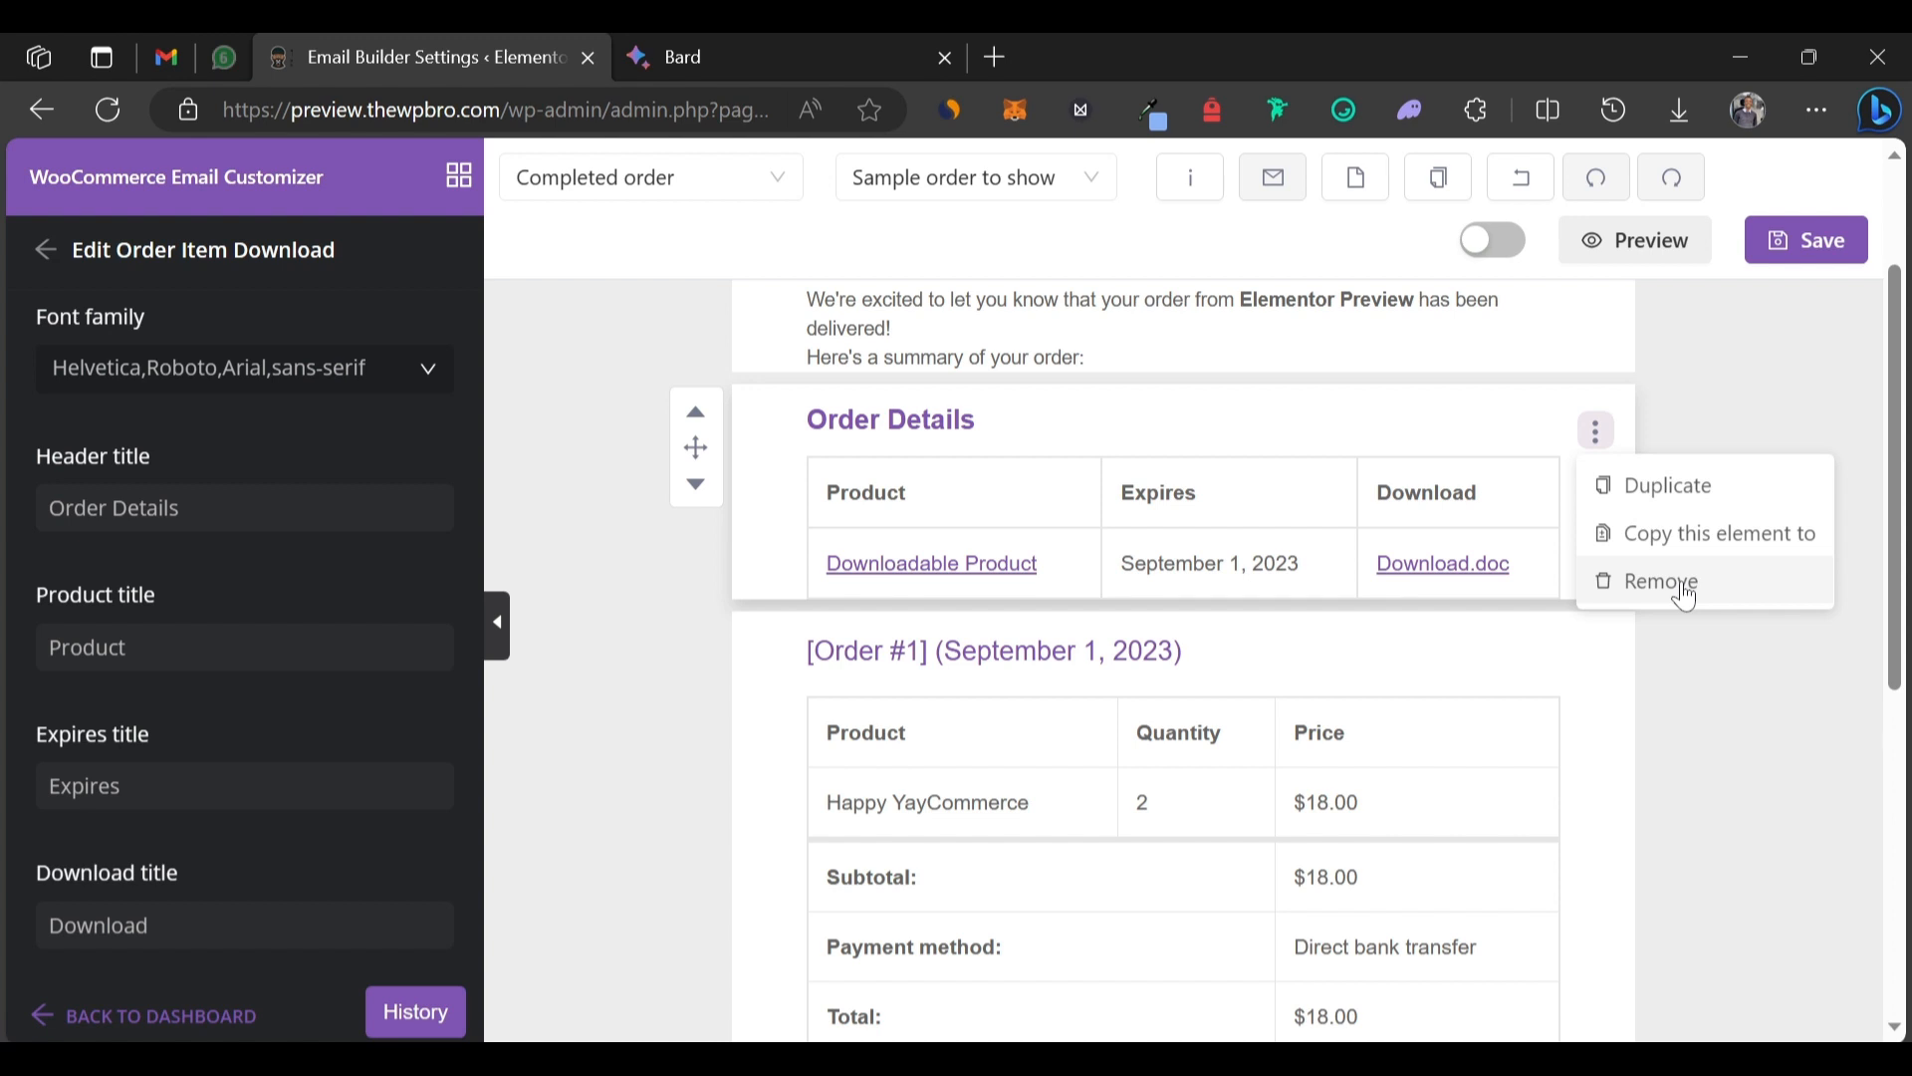
{"action": "left_click", "coordinate": [1685, 594]}
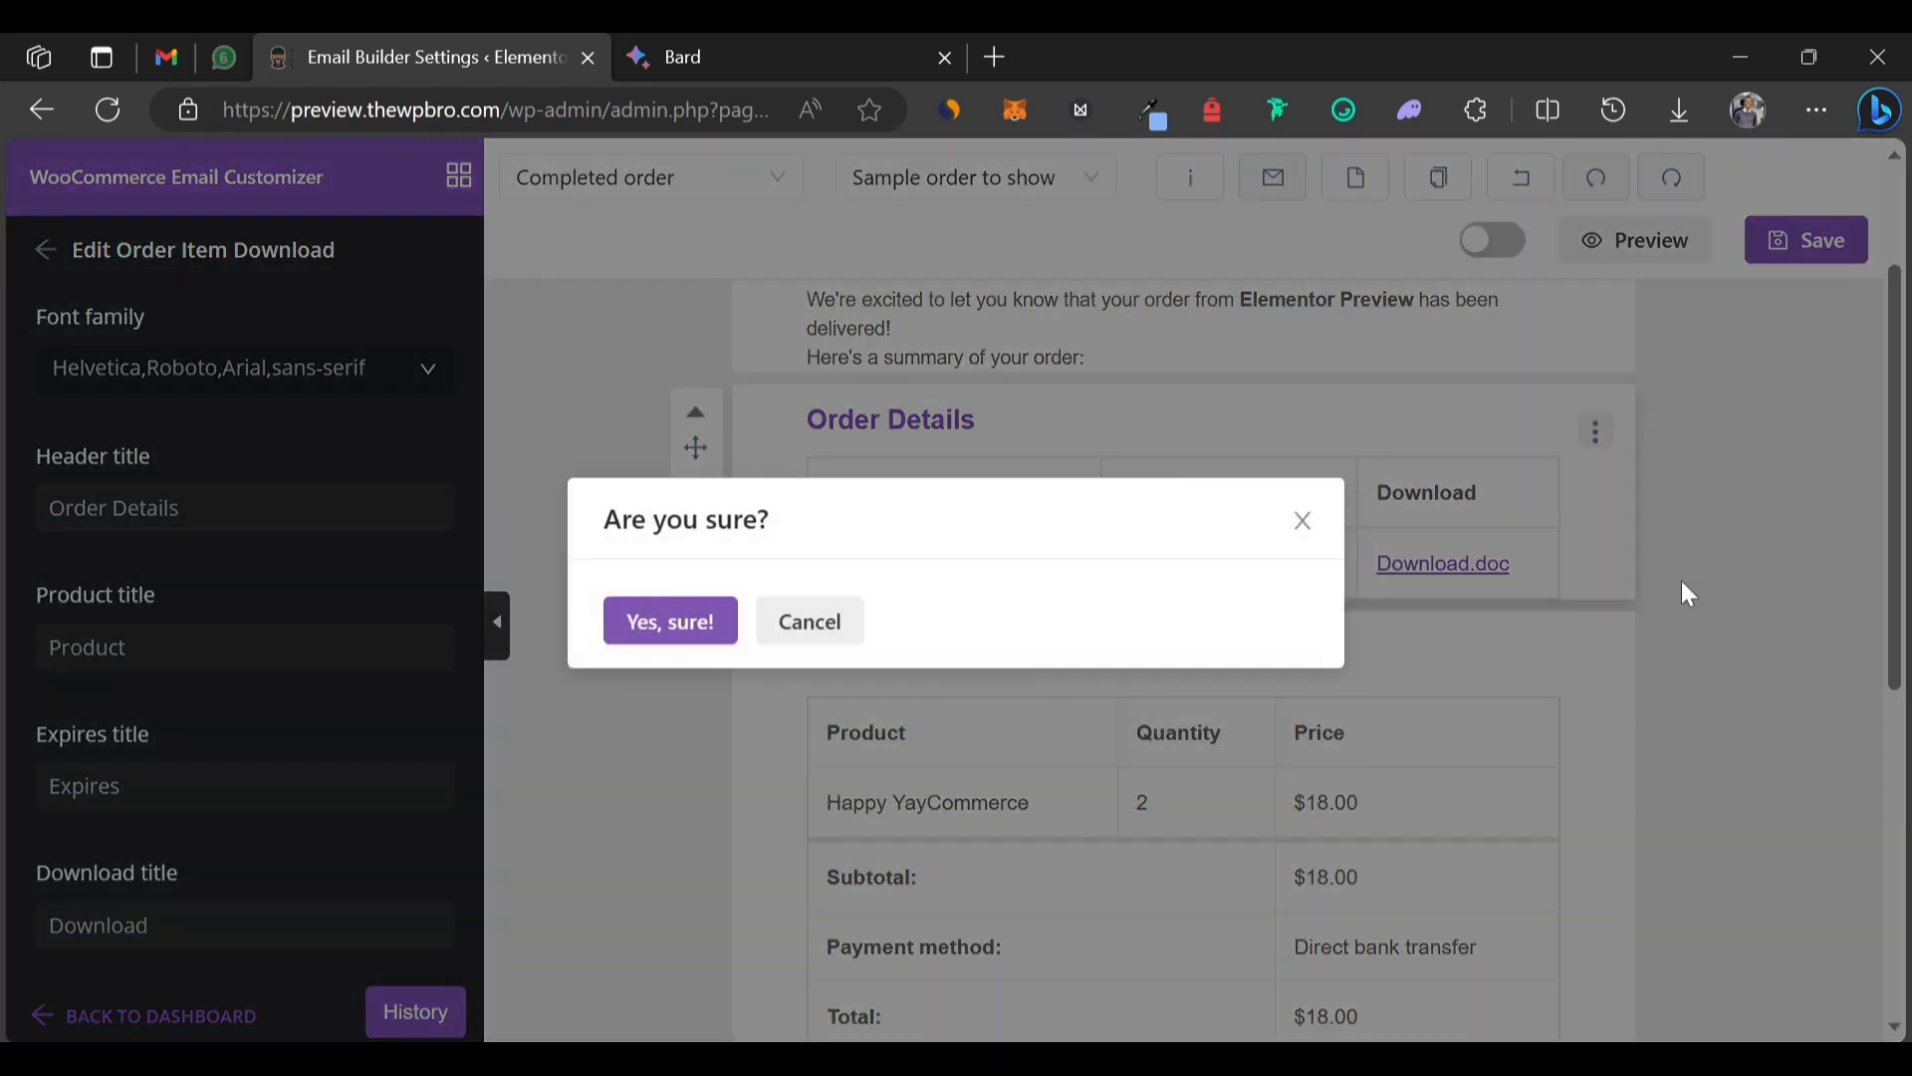
{"action": "left_click", "coordinate": [646, 624]}
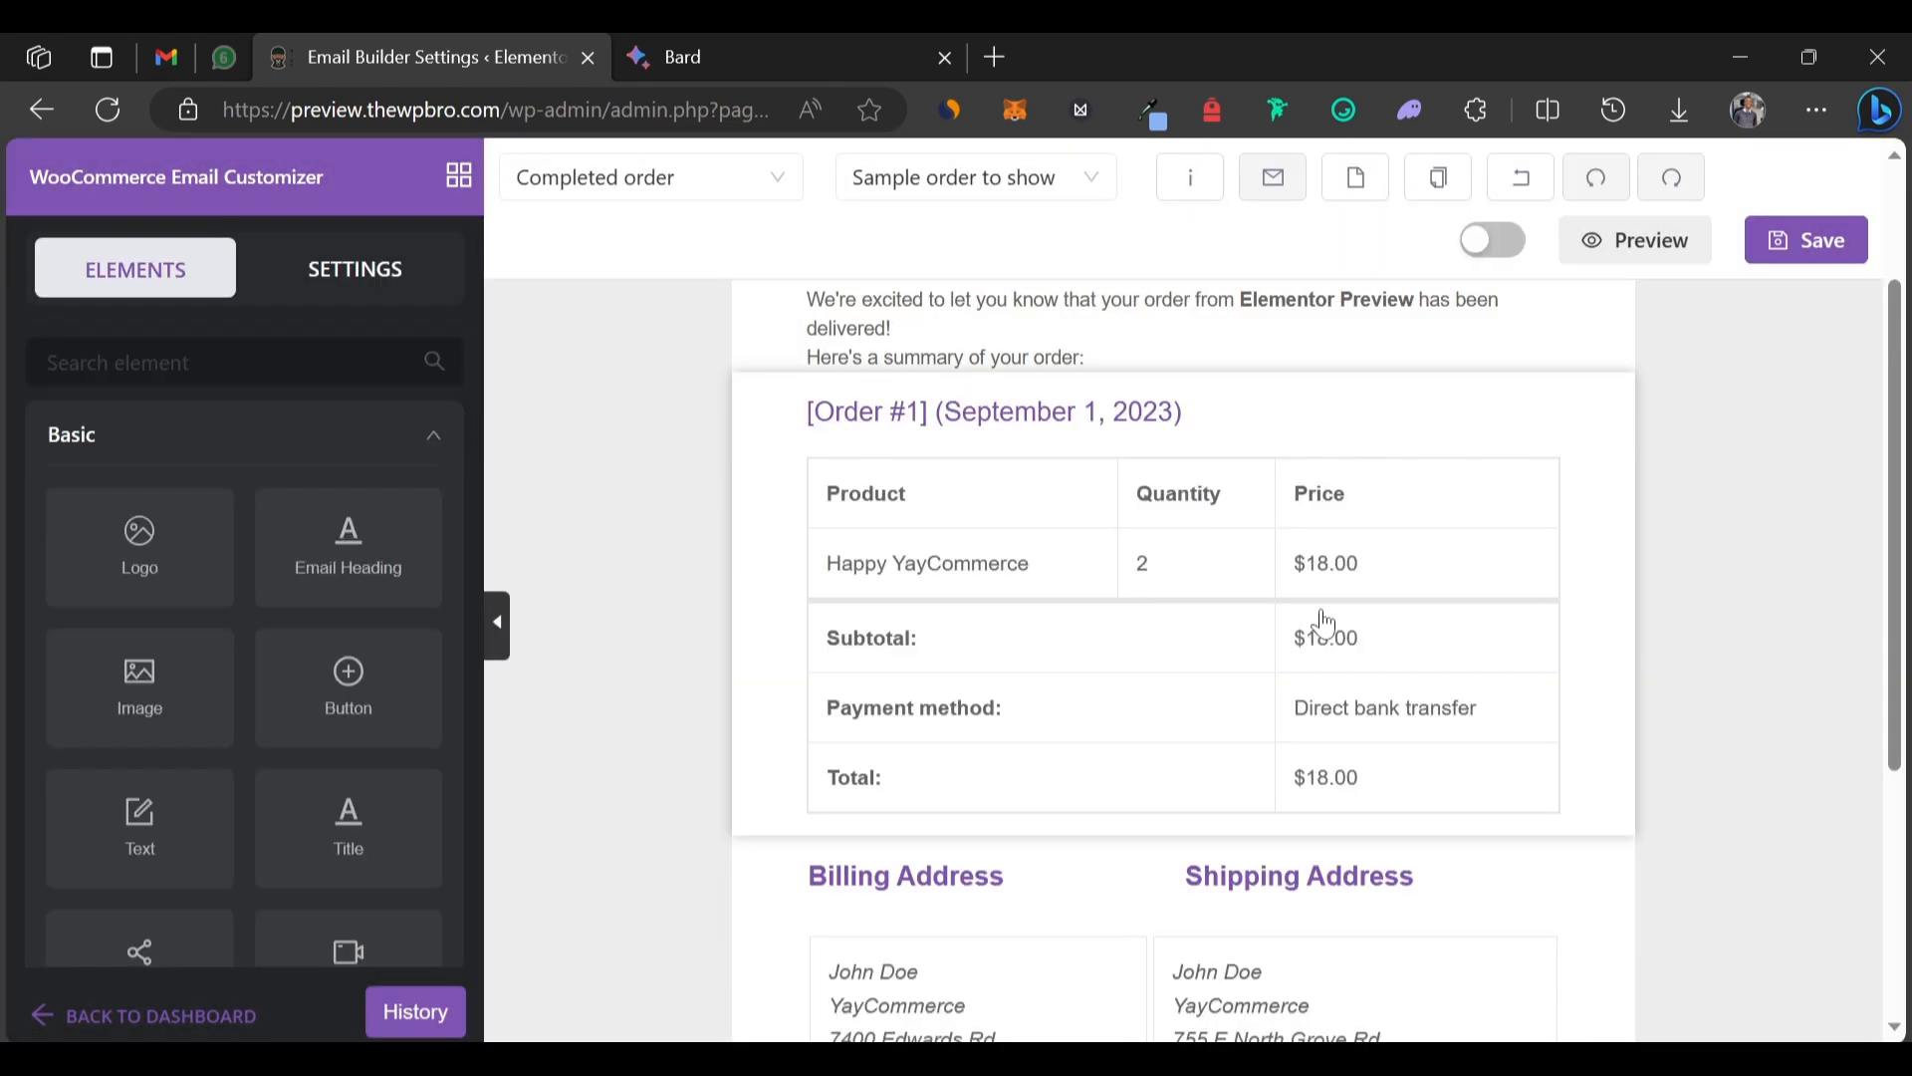
{"action": "left_click", "coordinate": [1234, 419]}
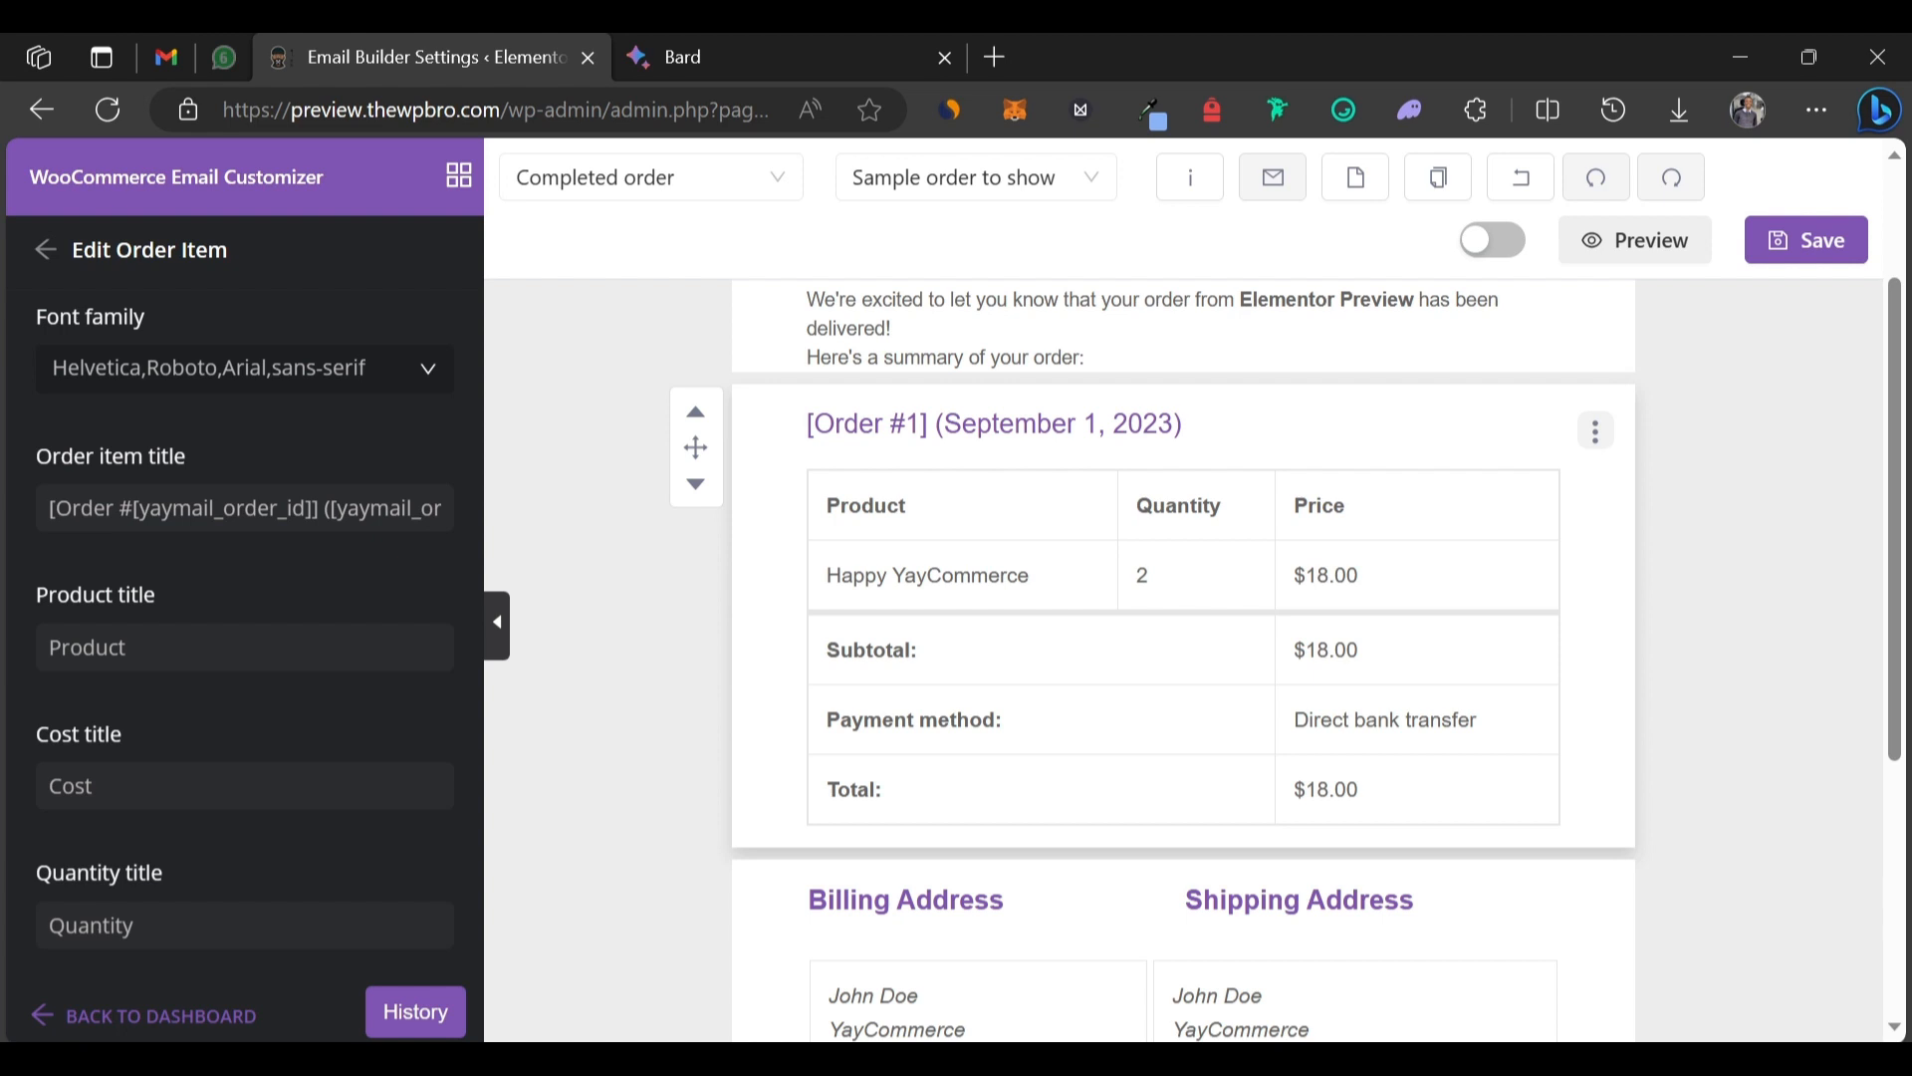
Prefix the order title with 'Order Details for' and delete the [yaymail_order_date] shortcode.
{"action": "type", "text": "Order "}
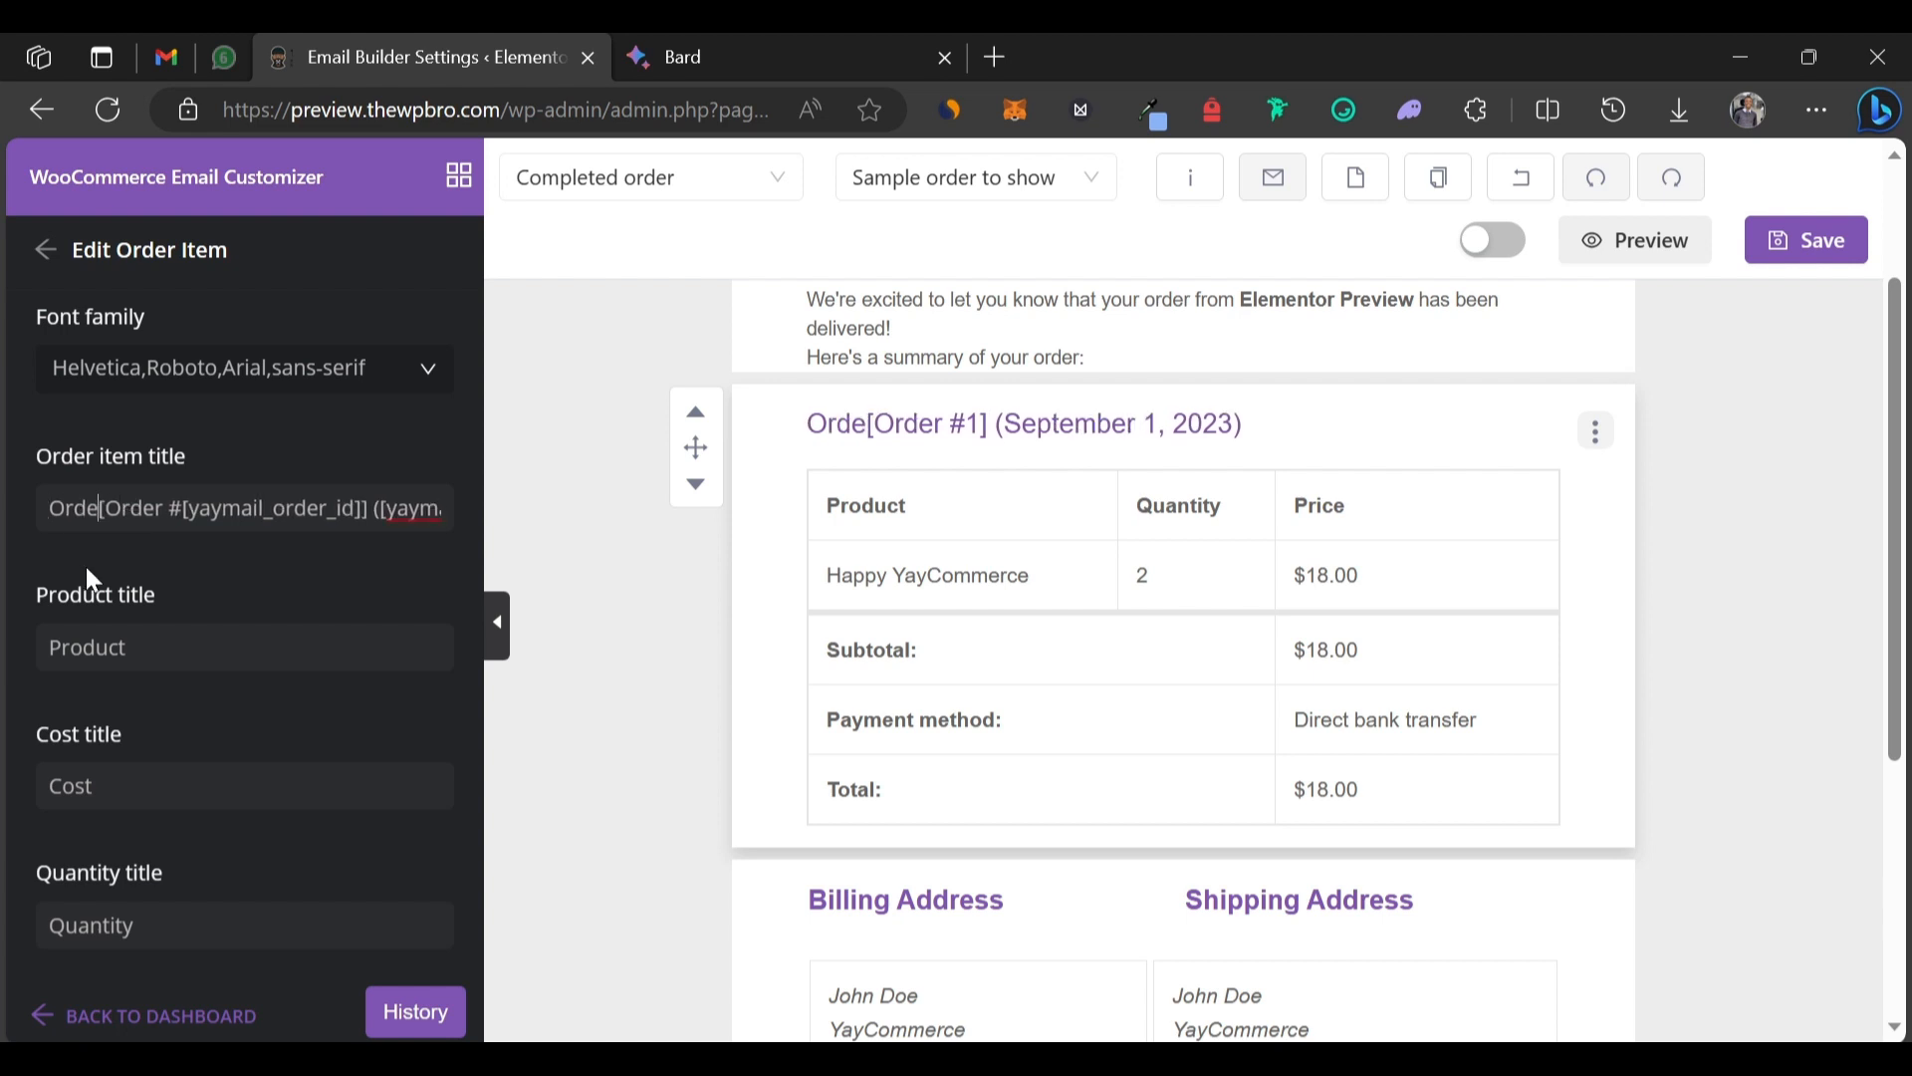
{"action": "type", "text": "Details for"}
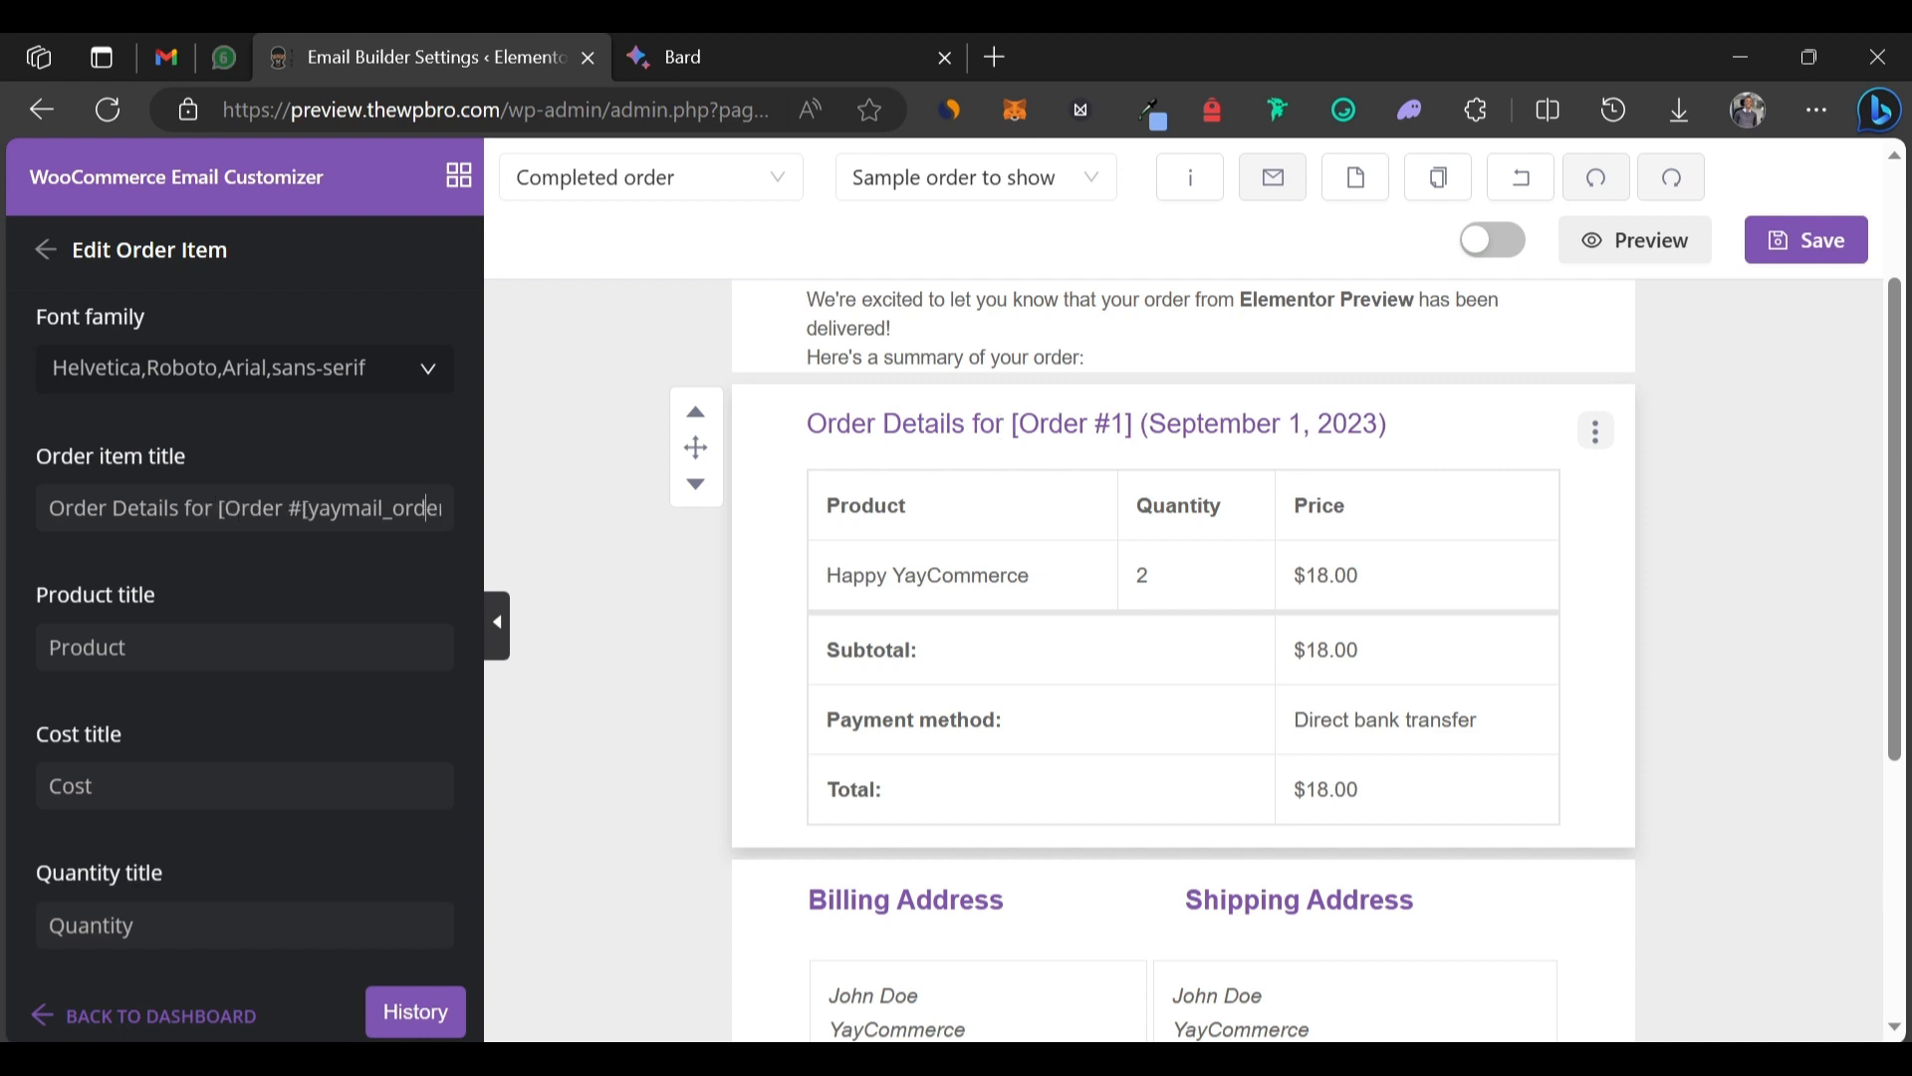
{"action": "left_click_drag", "start_coordinate": [330, 508], "coordinate": [421, 508]}
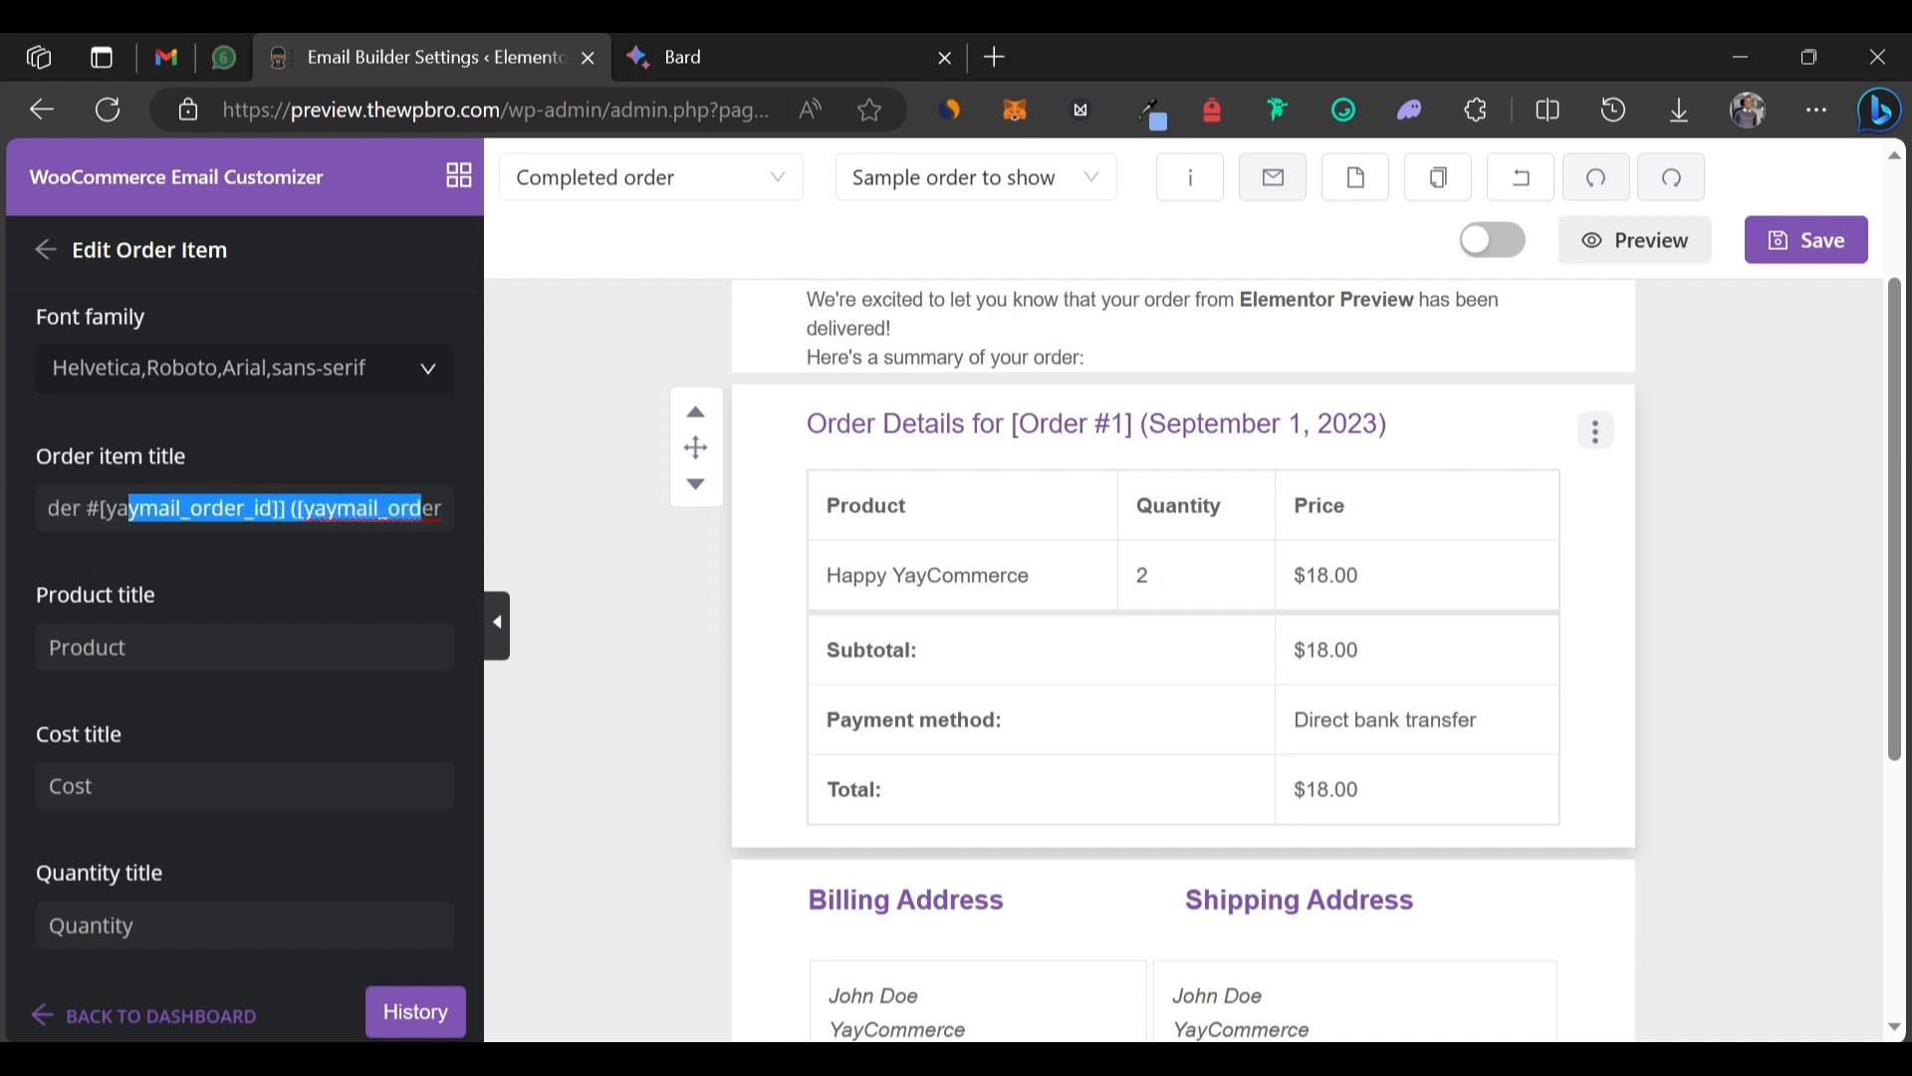
{"action": "left_click_drag", "start_coordinate": [286, 508], "coordinate": [588, 518]}
{"action": "key", "text": "BackSpace"}
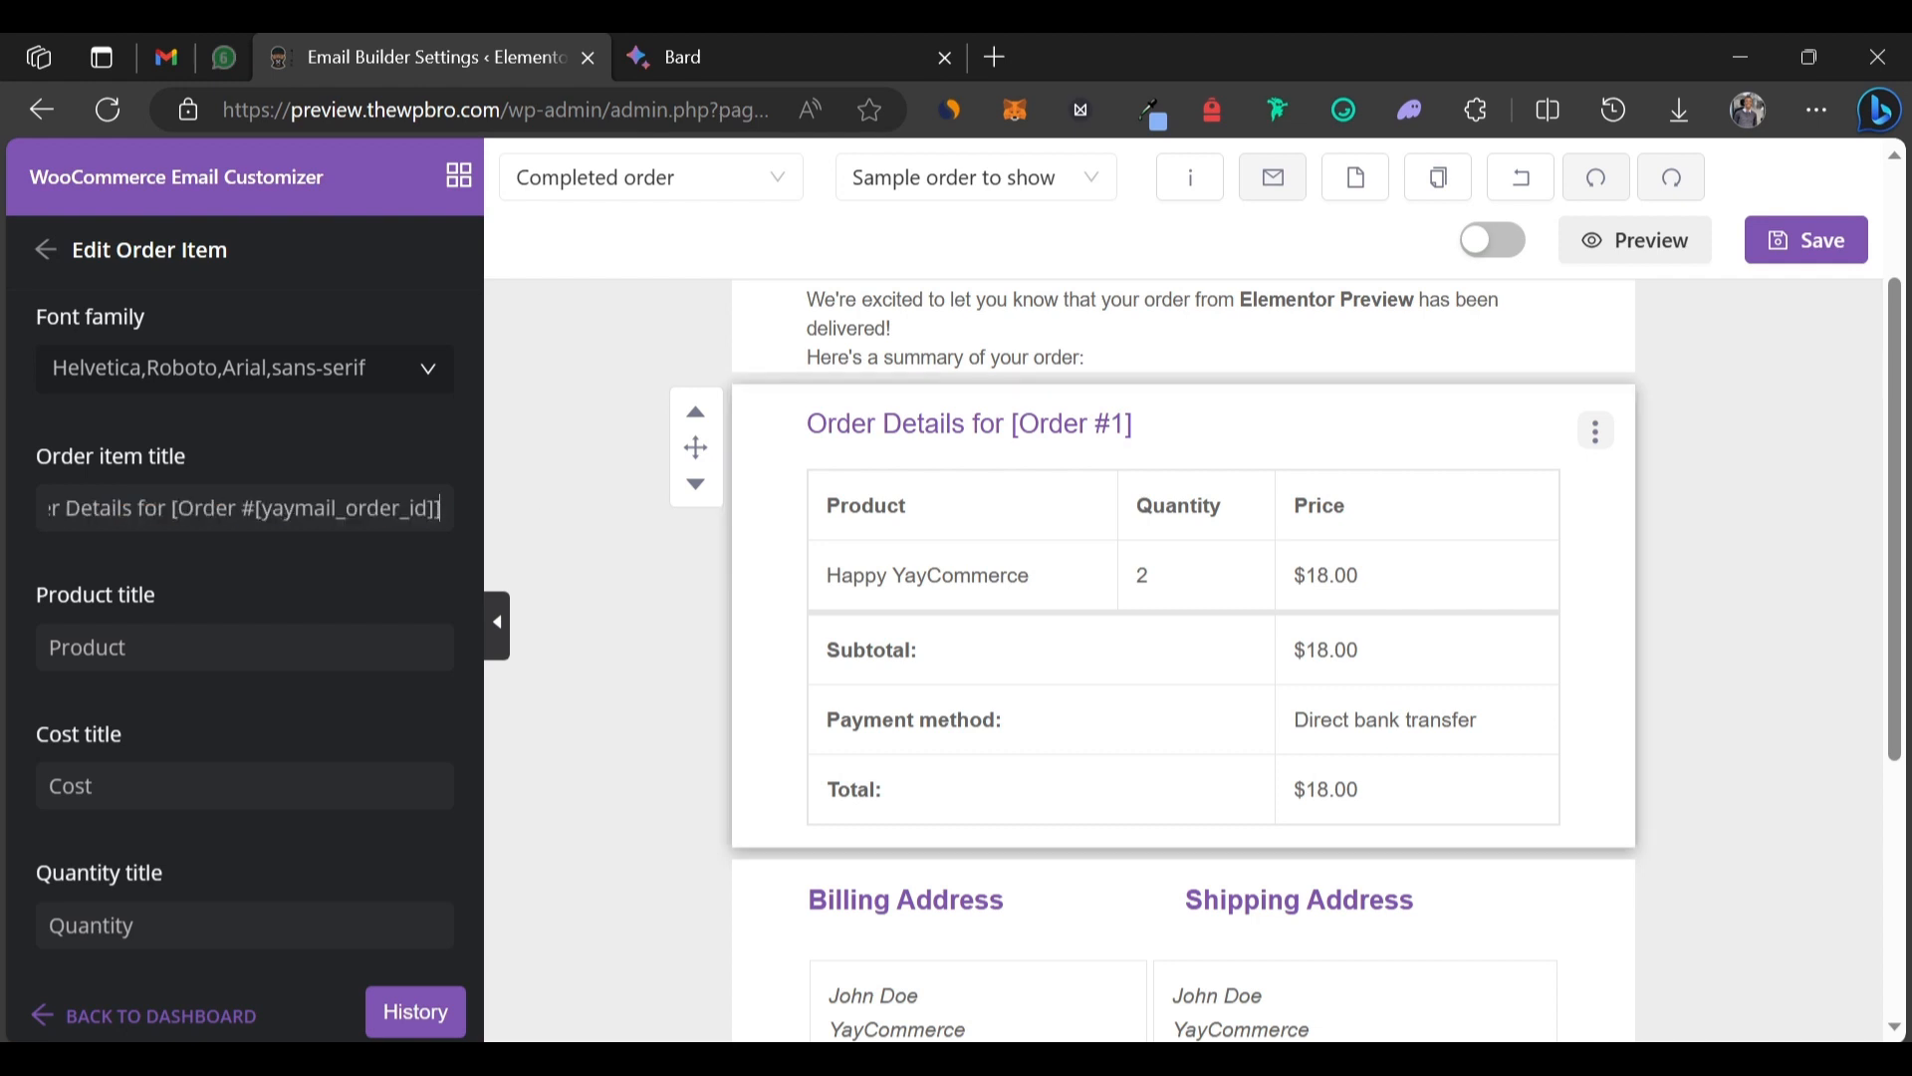
{"action": "scroll", "coordinate": [261, 816], "scroll_direction": "down", "scroll_amount": 2}
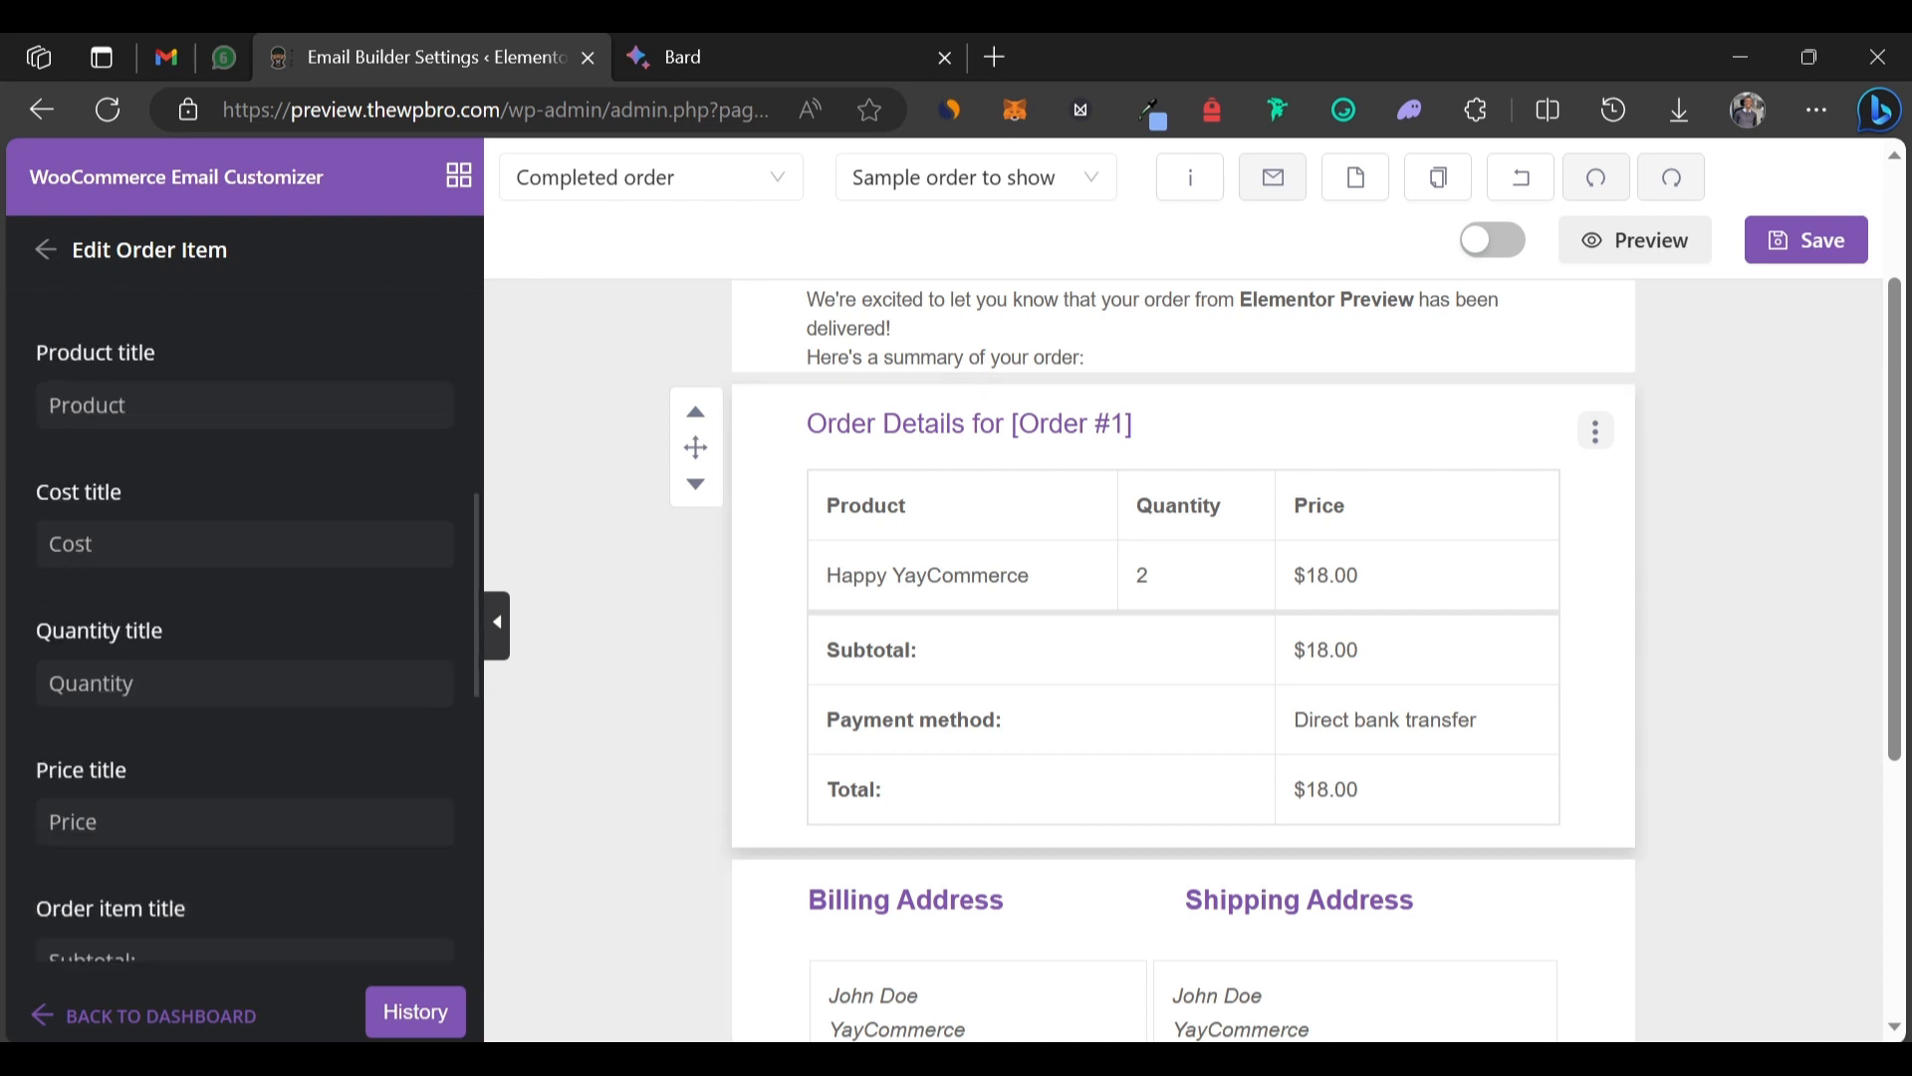
{"action": "scroll", "coordinate": [265, 832], "scroll_direction": "down", "scroll_amount": 8}
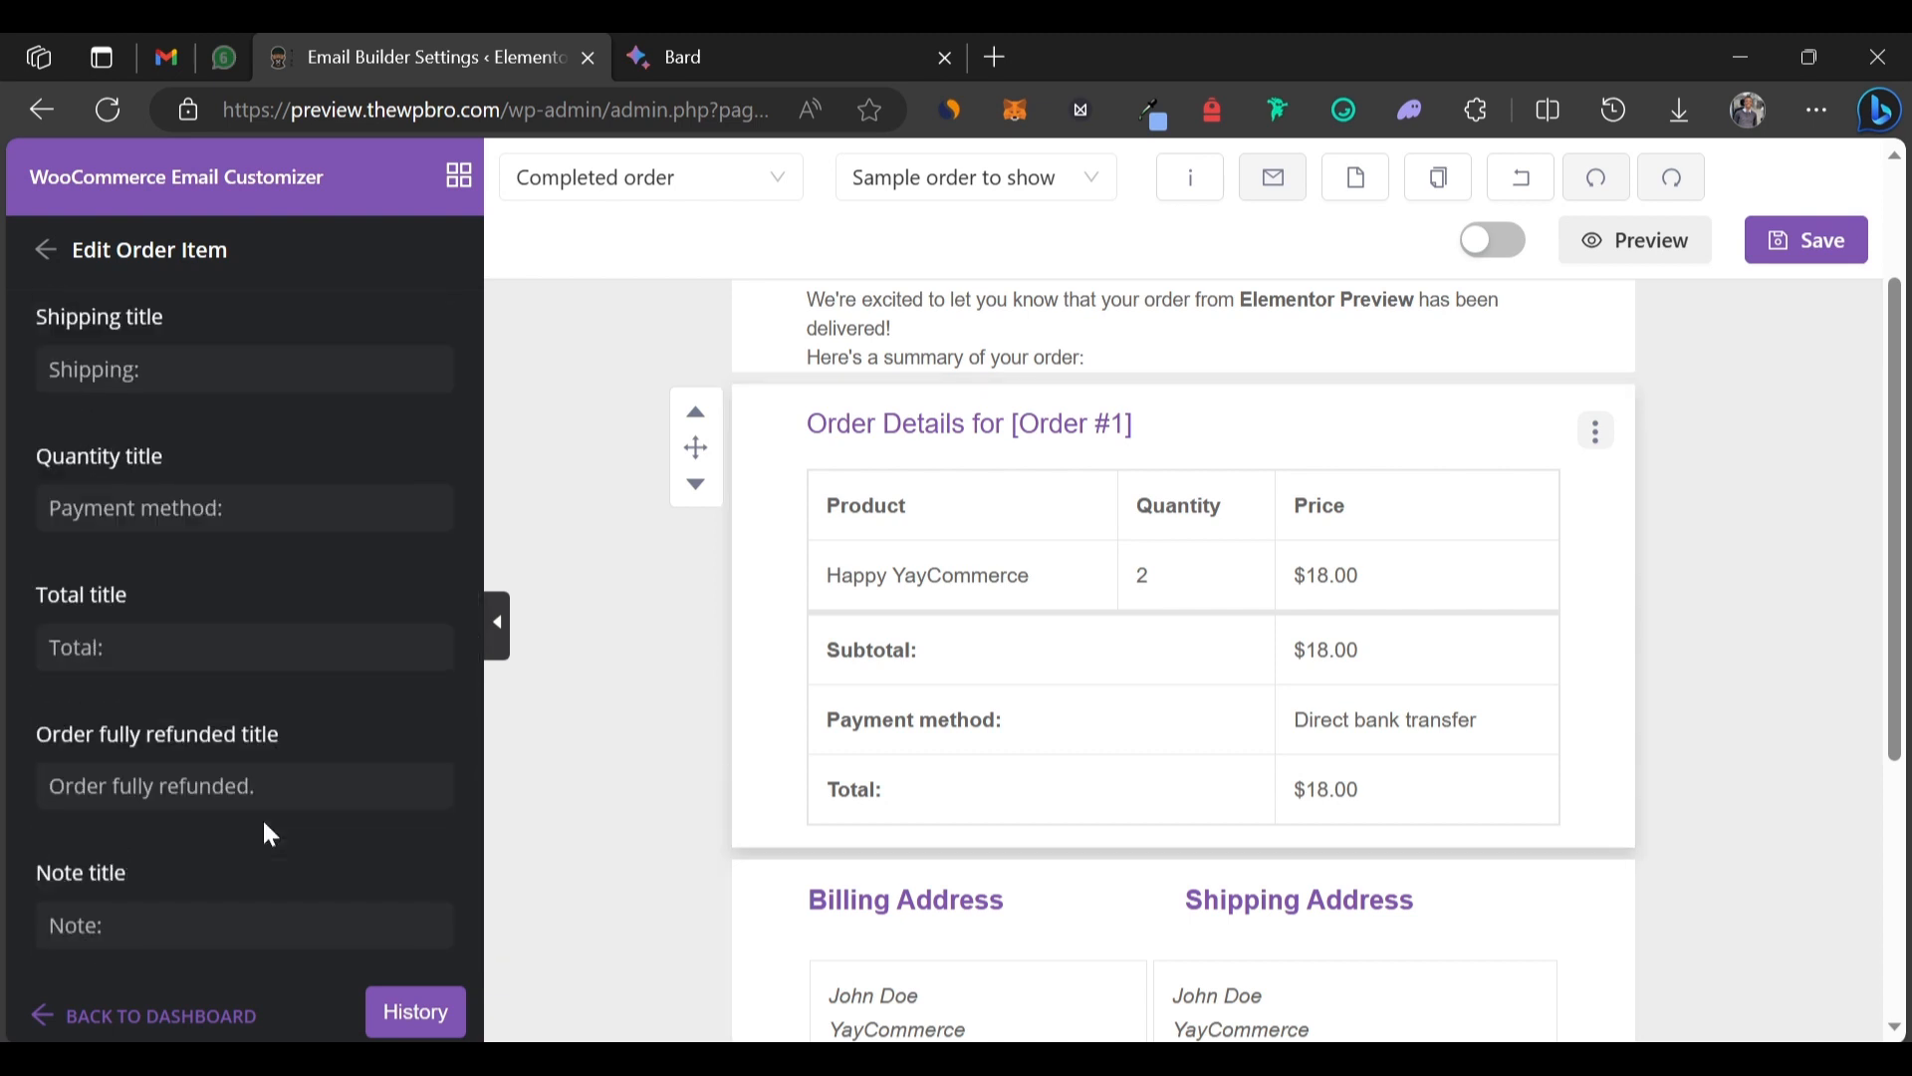
{"action": "scroll", "coordinate": [1186, 747], "scroll_direction": "down", "scroll_amount": 4}
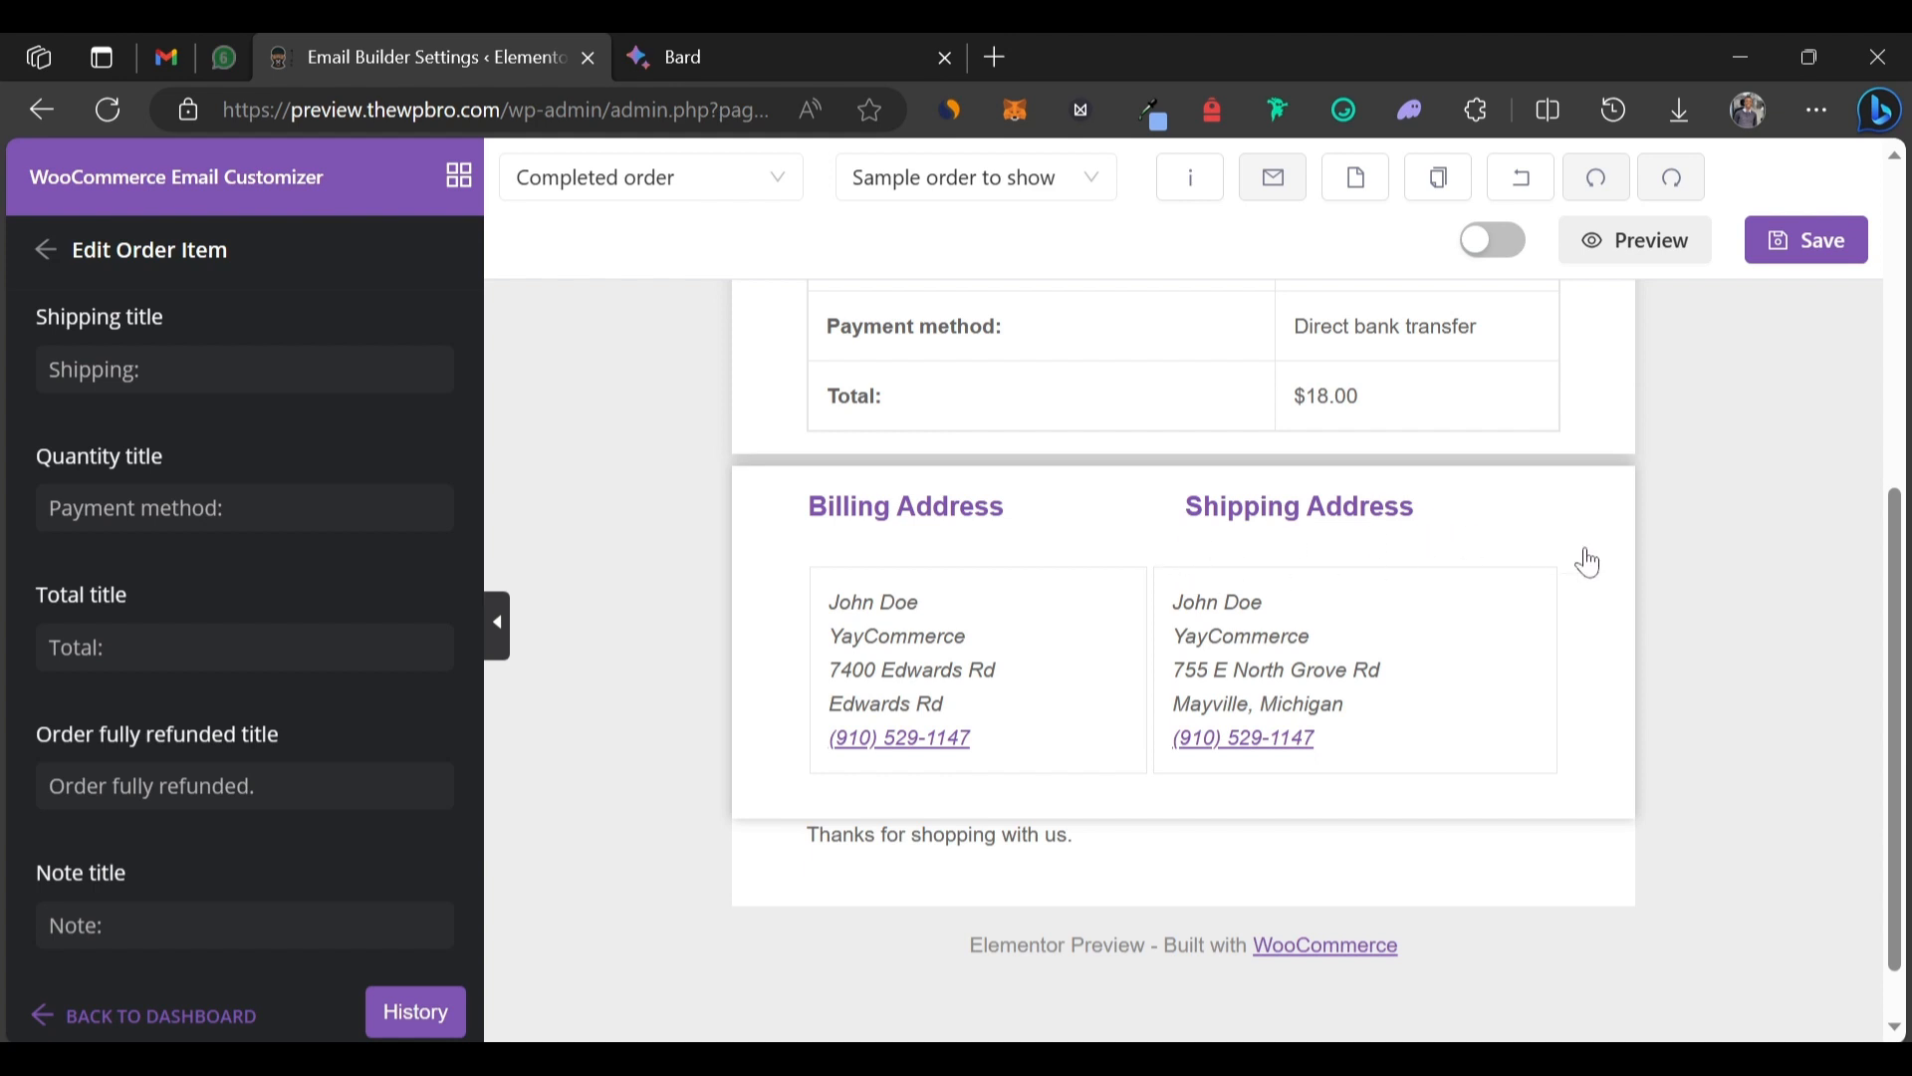
Paste 'We hope you enjoy your purchase!' and a Sincerely sign-off into the closing text block.
{"action": "left_click", "coordinate": [37, 253]}
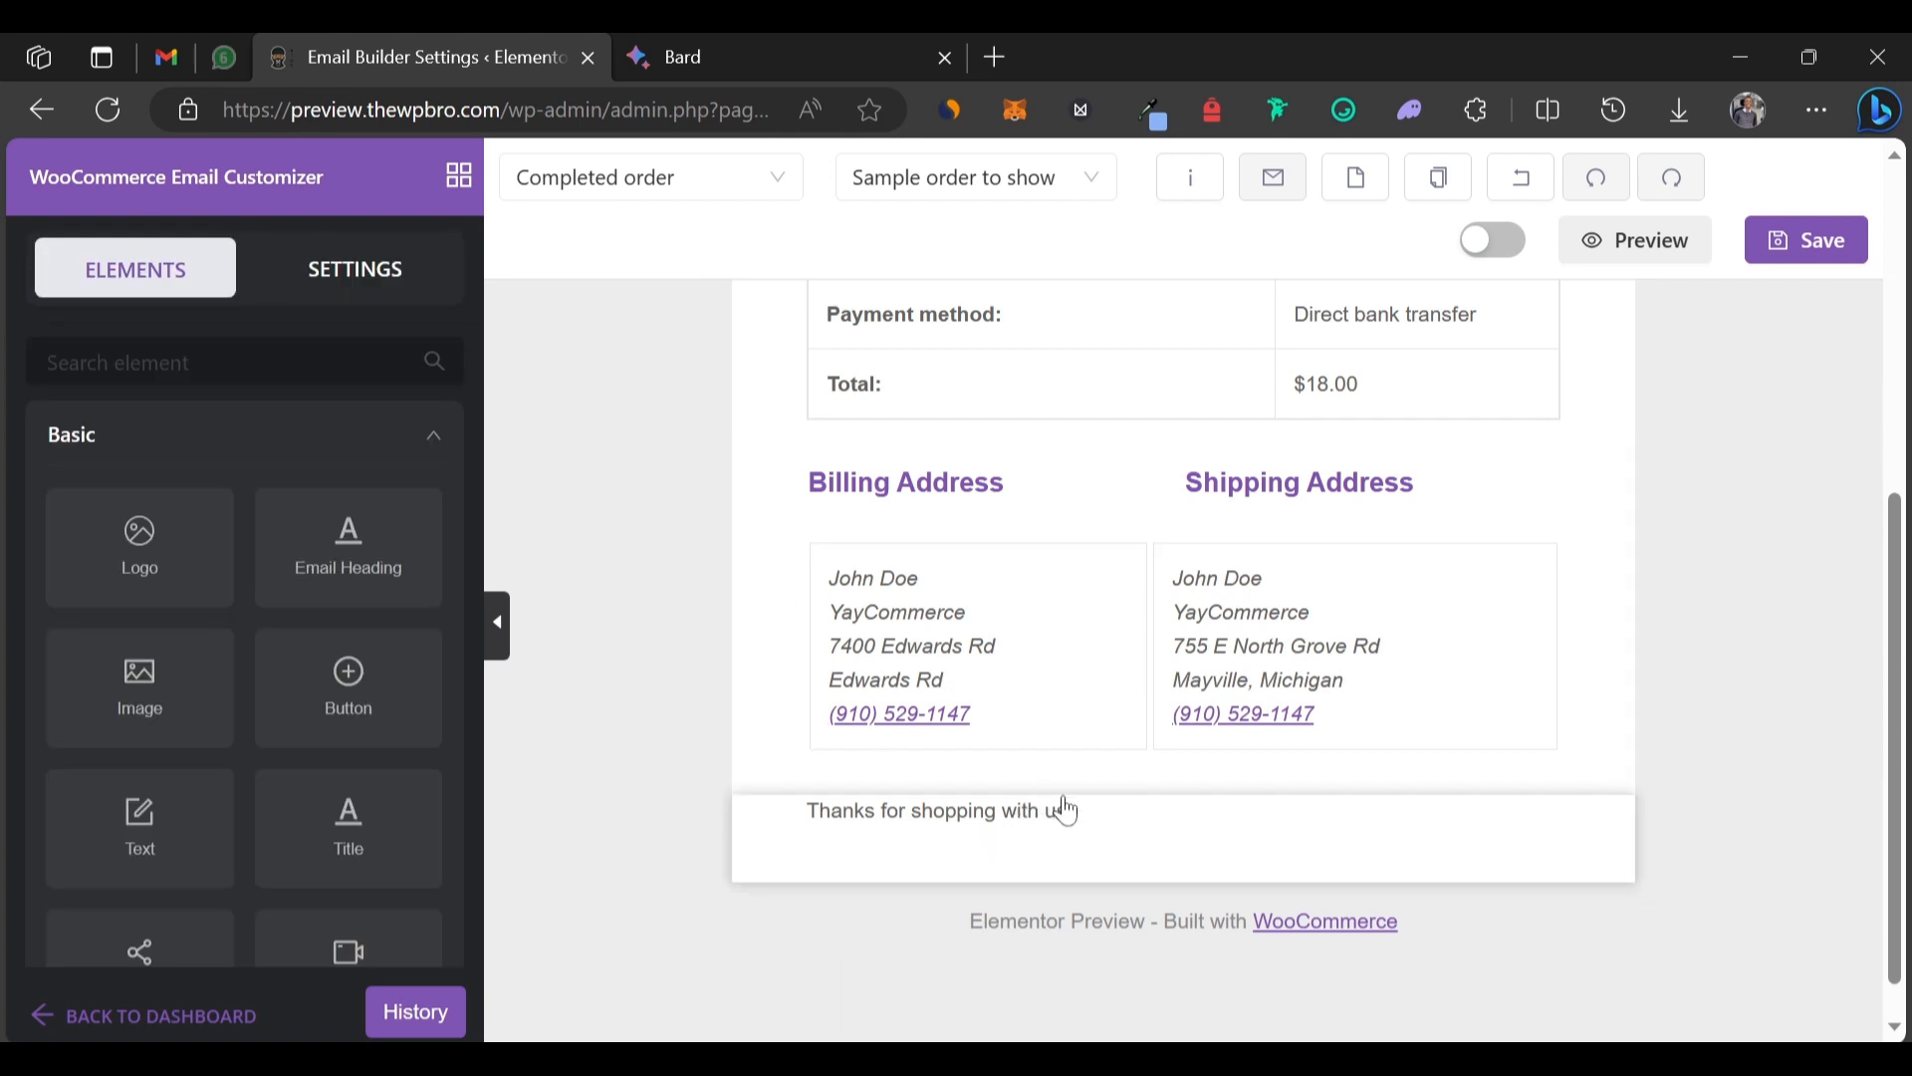
{"action": "left_click", "coordinate": [1217, 829]}
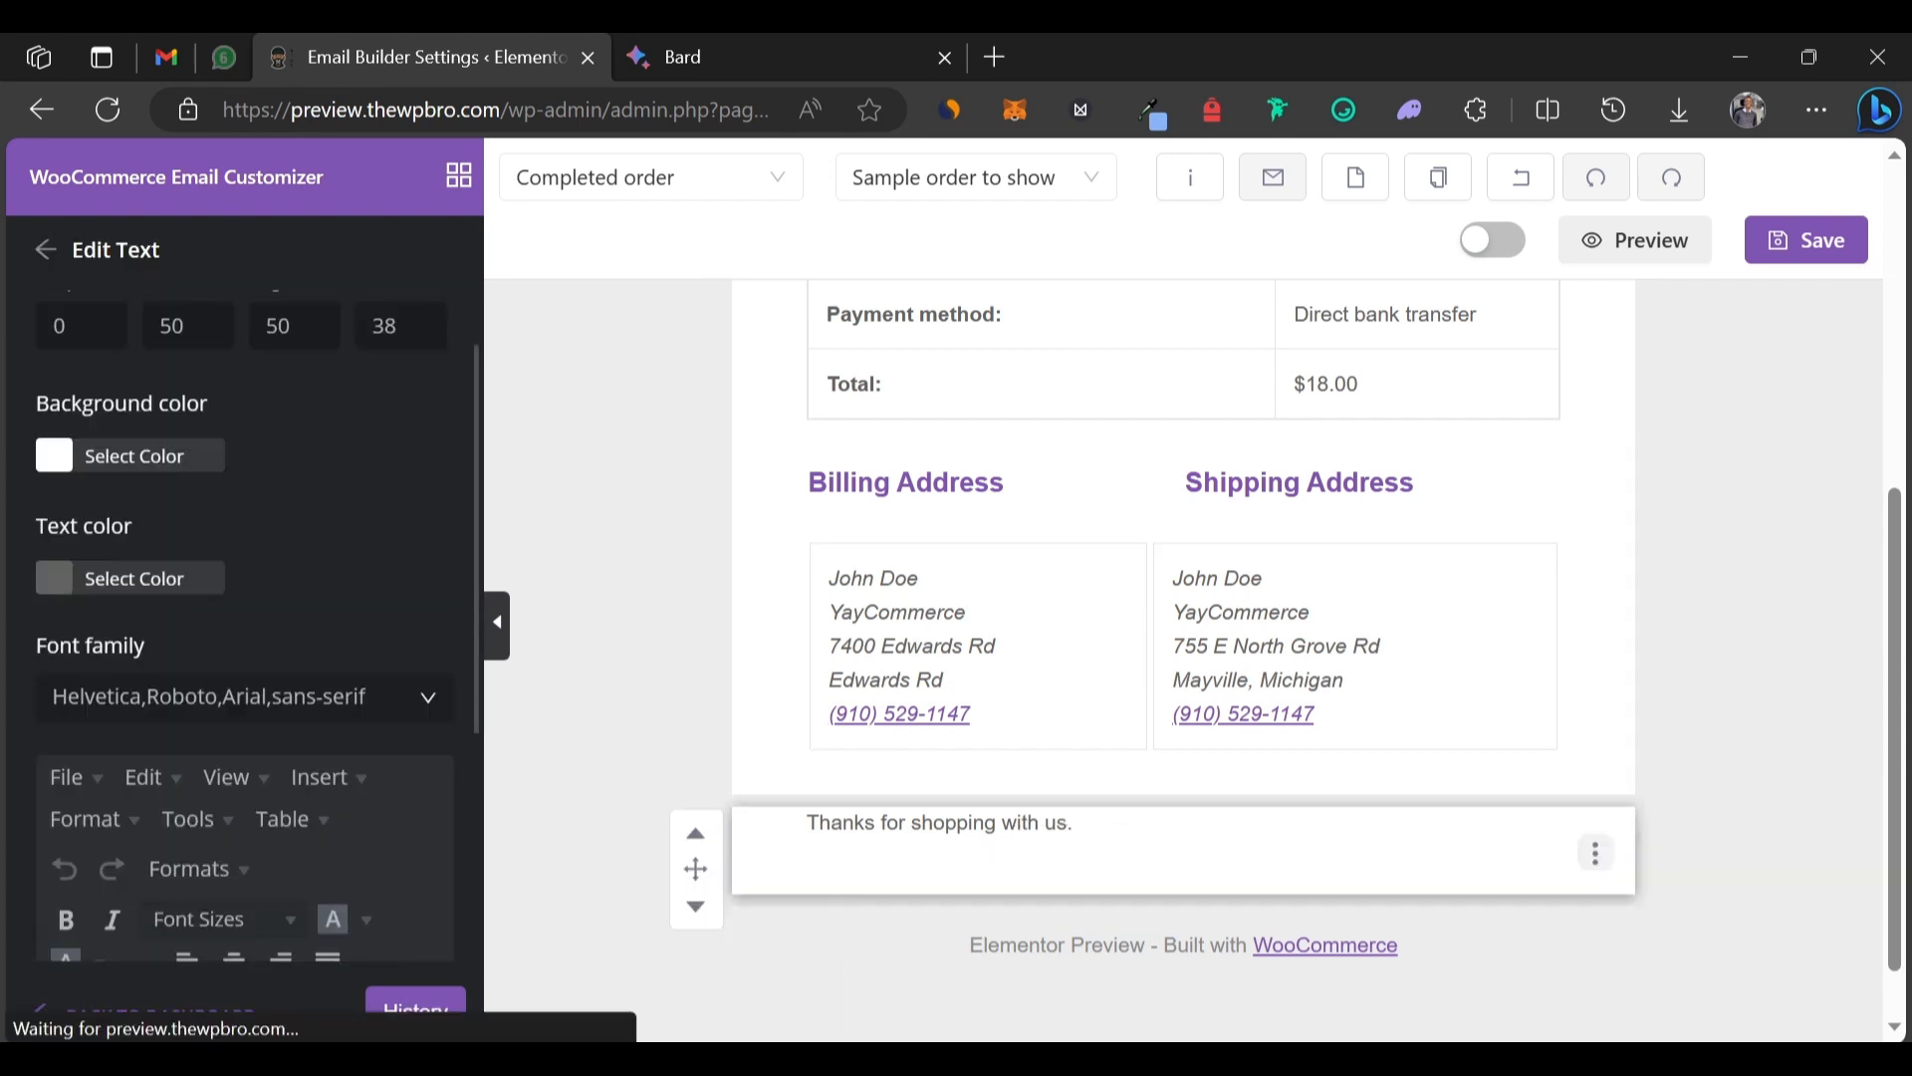
{"action": "scroll", "coordinate": [274, 688], "scroll_direction": "down", "scroll_amount": 4}
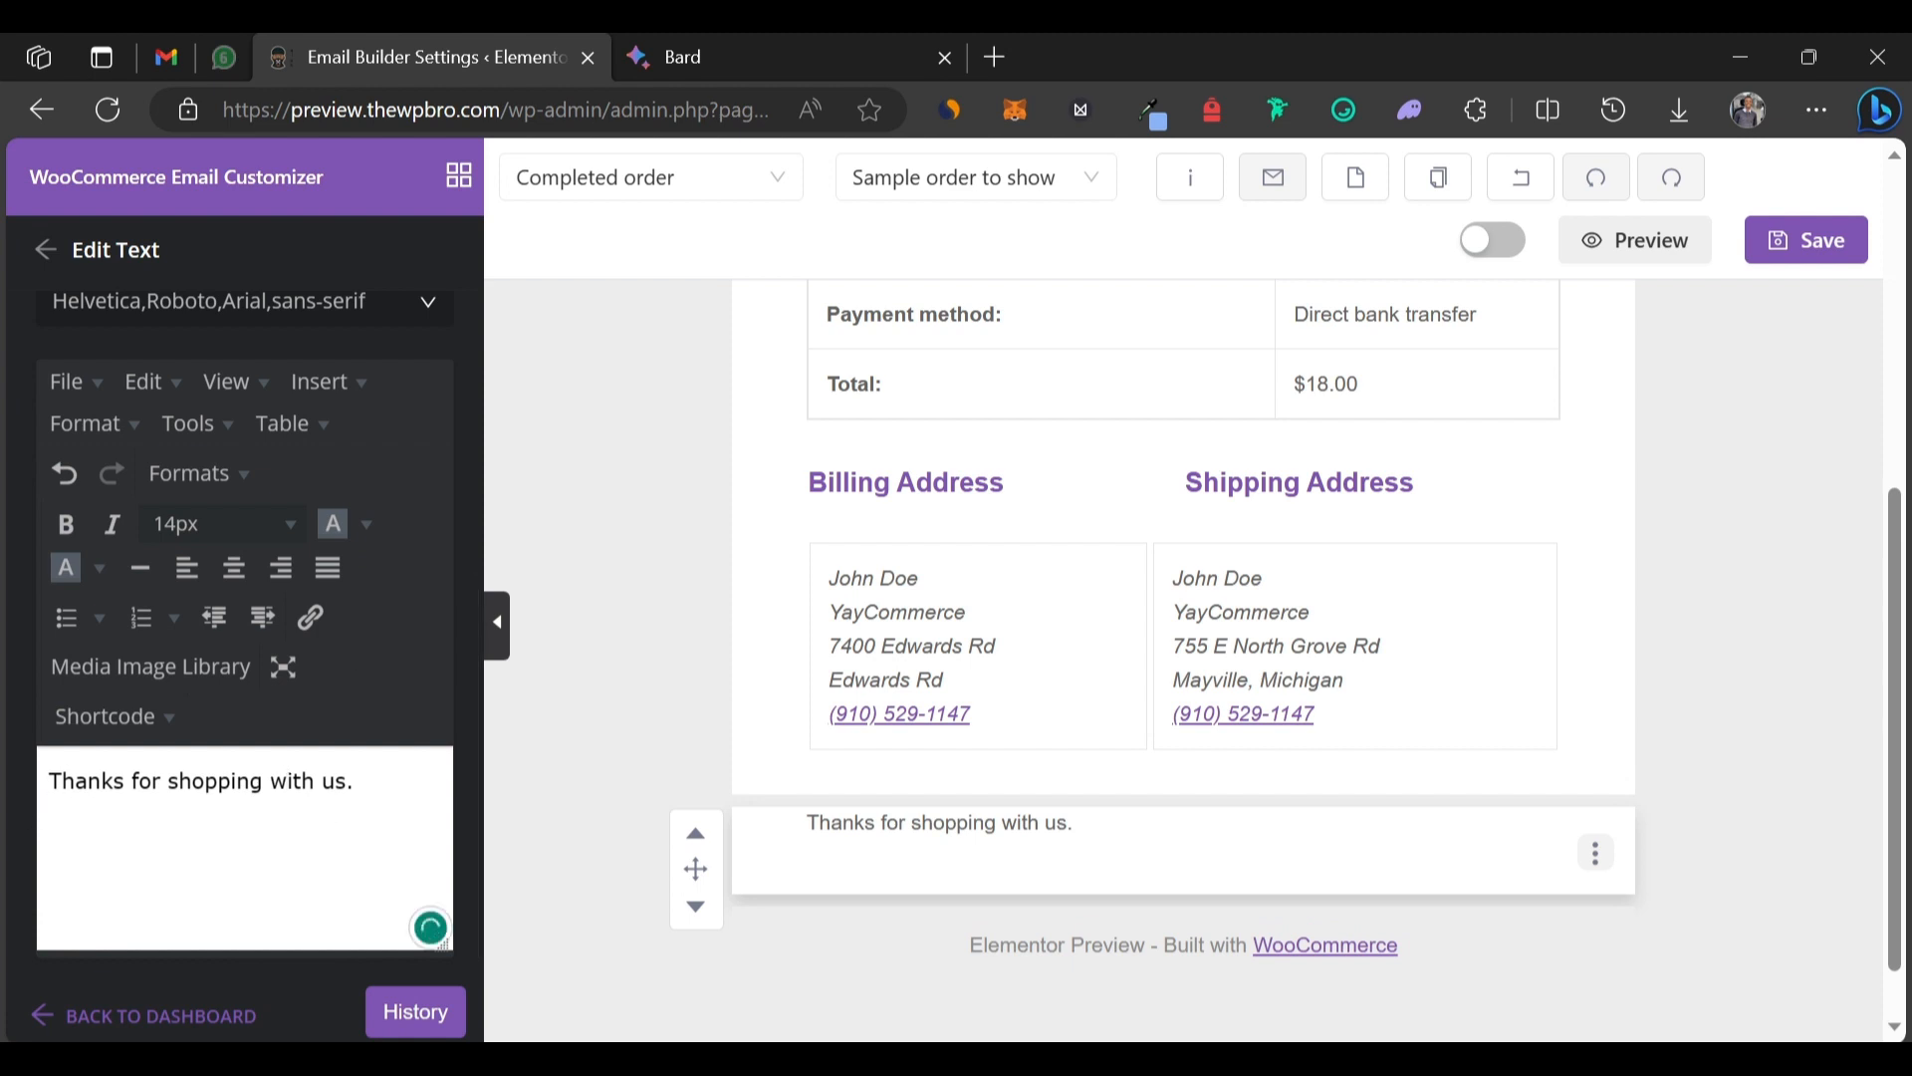
{"action": "key", "text": "ctrl+v"}
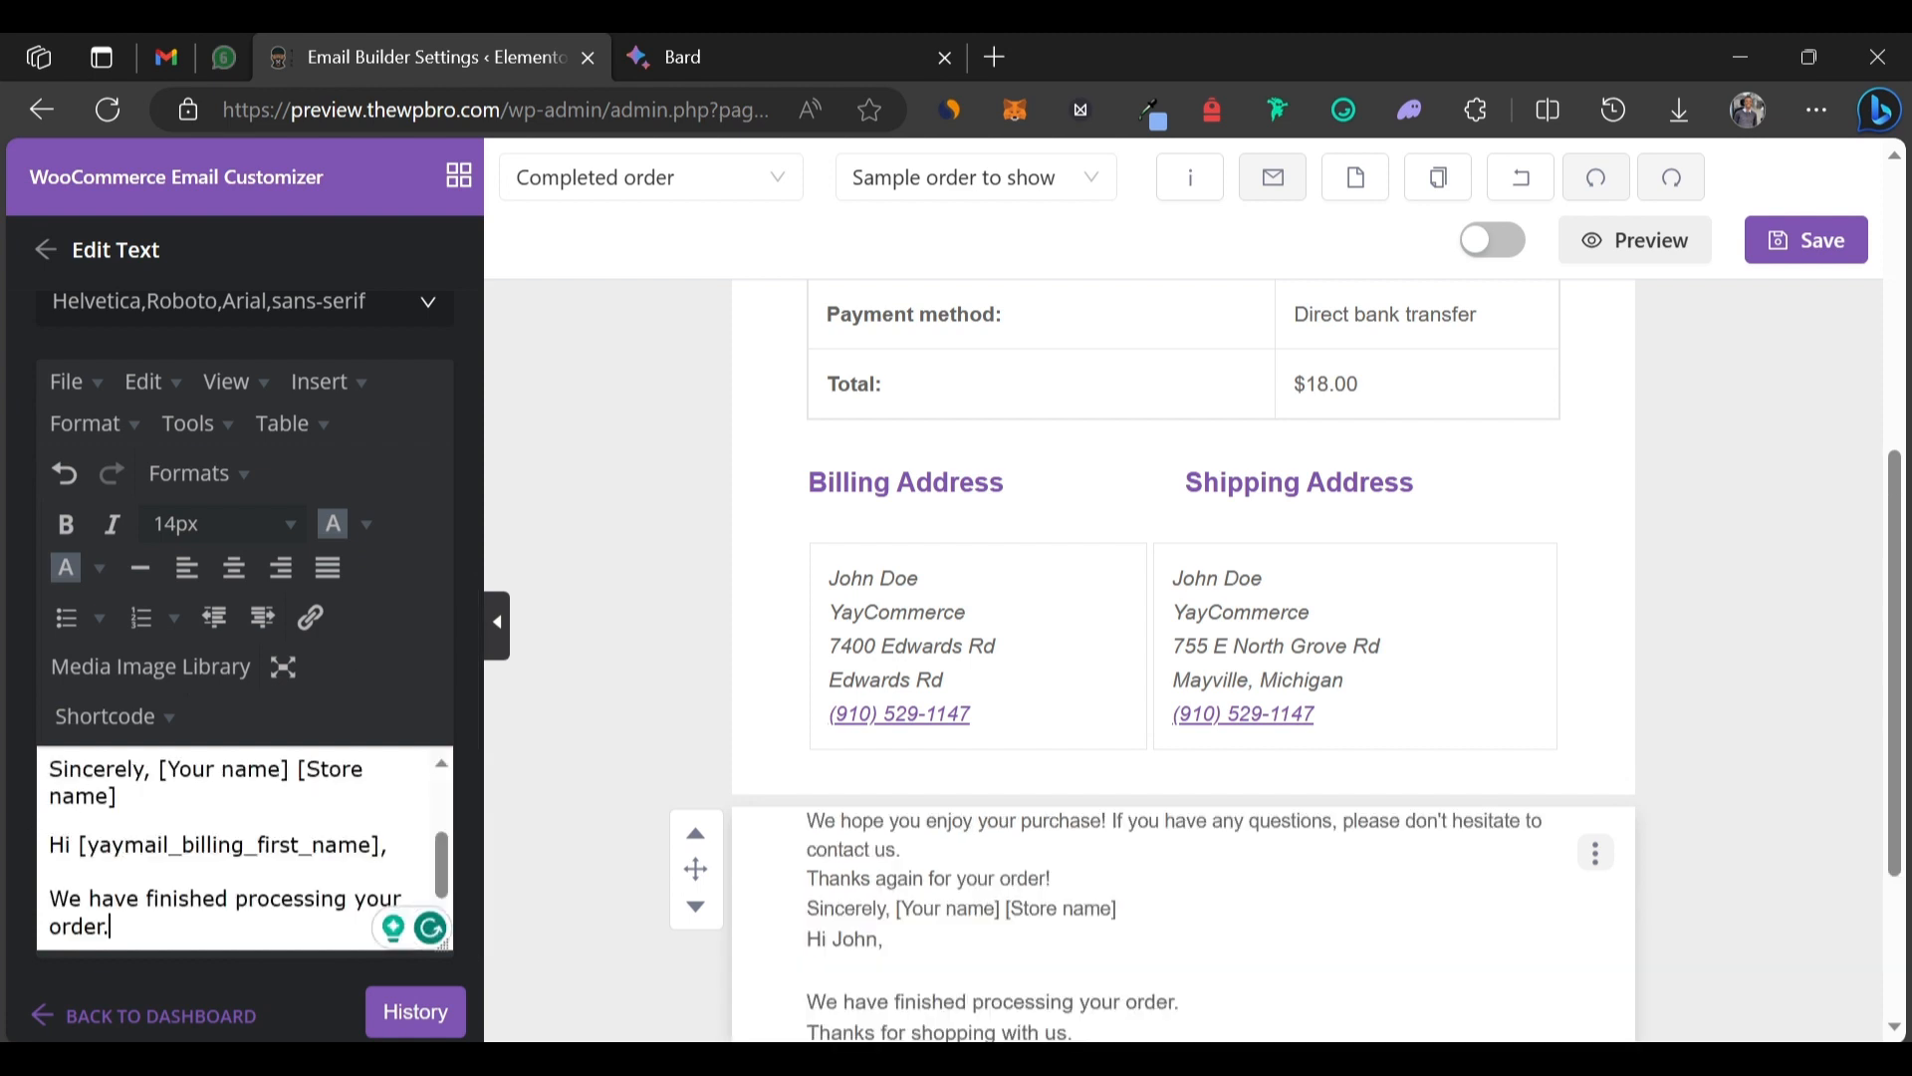
{"action": "scroll", "coordinate": [239, 846], "scroll_direction": "up", "scroll_amount": 2}
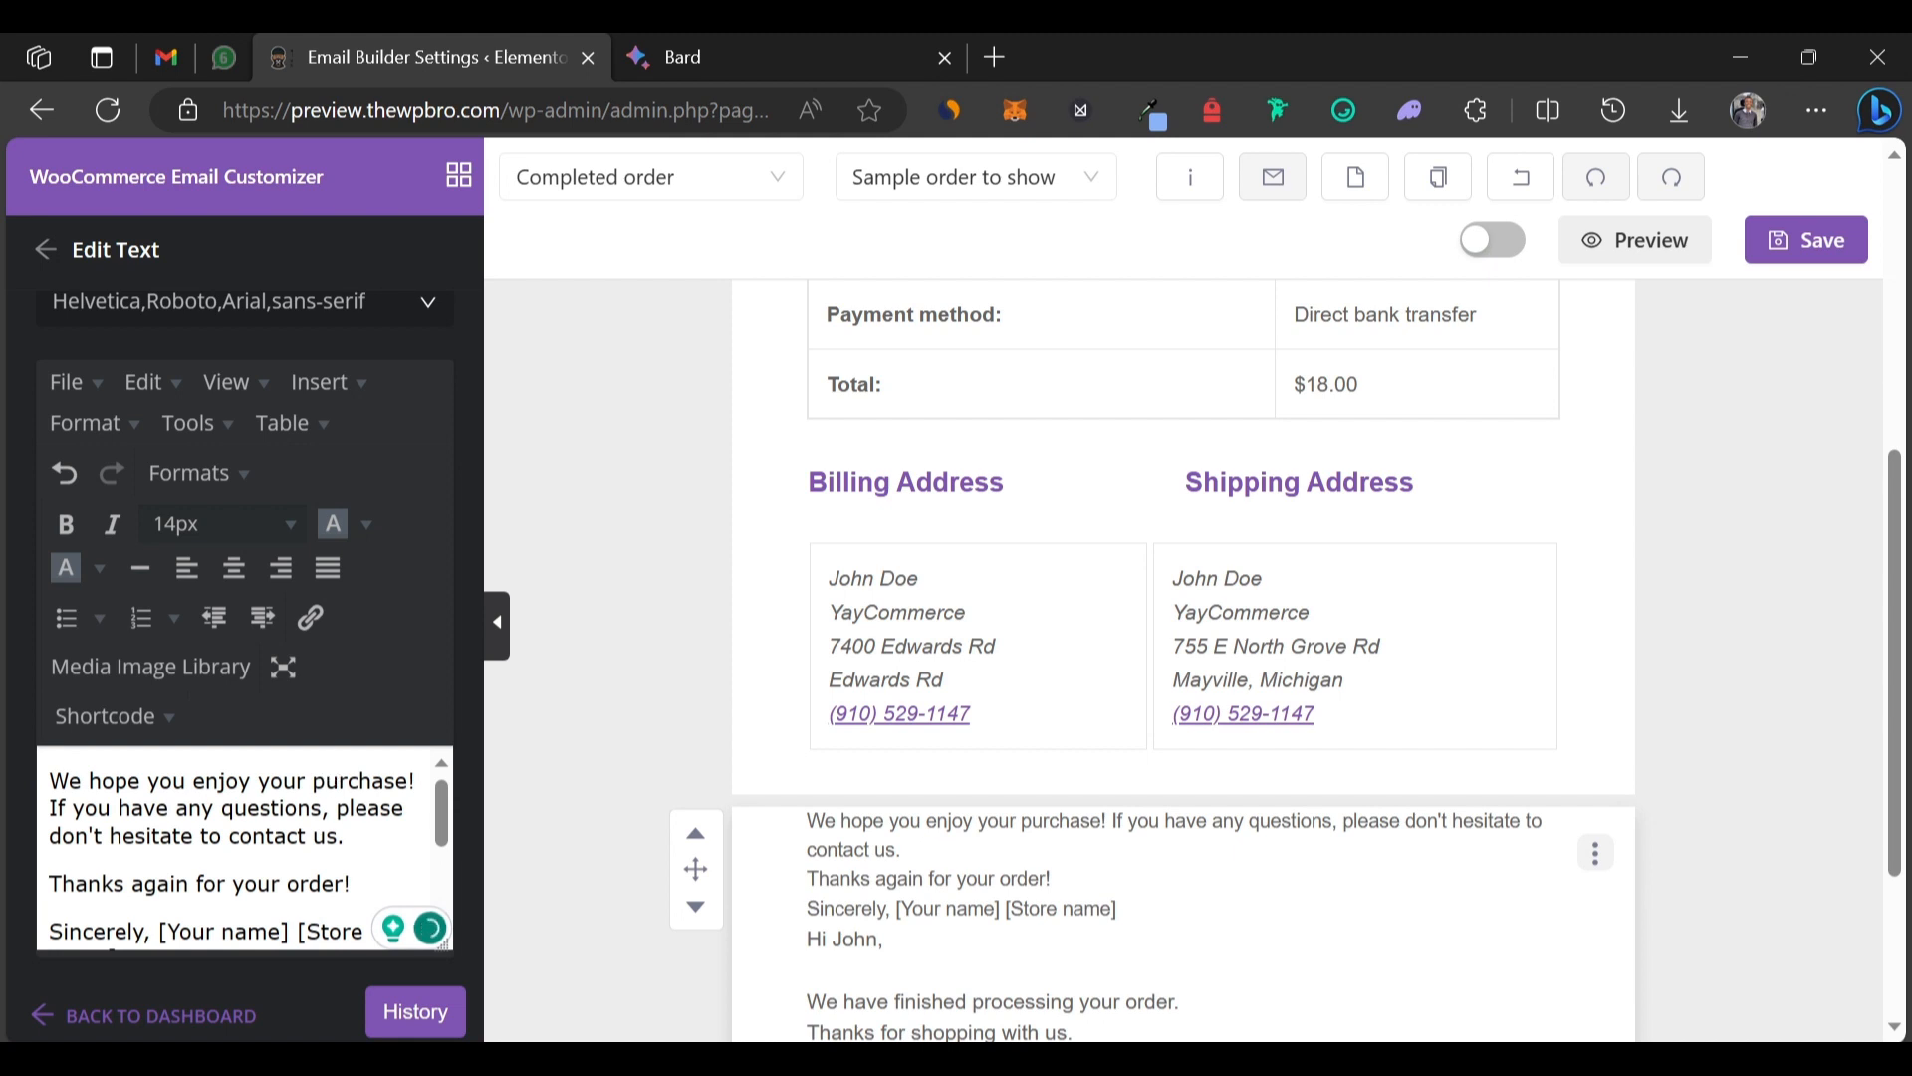
{"action": "left_click_drag", "start_coordinate": [337, 836], "coordinate": [230, 836]}
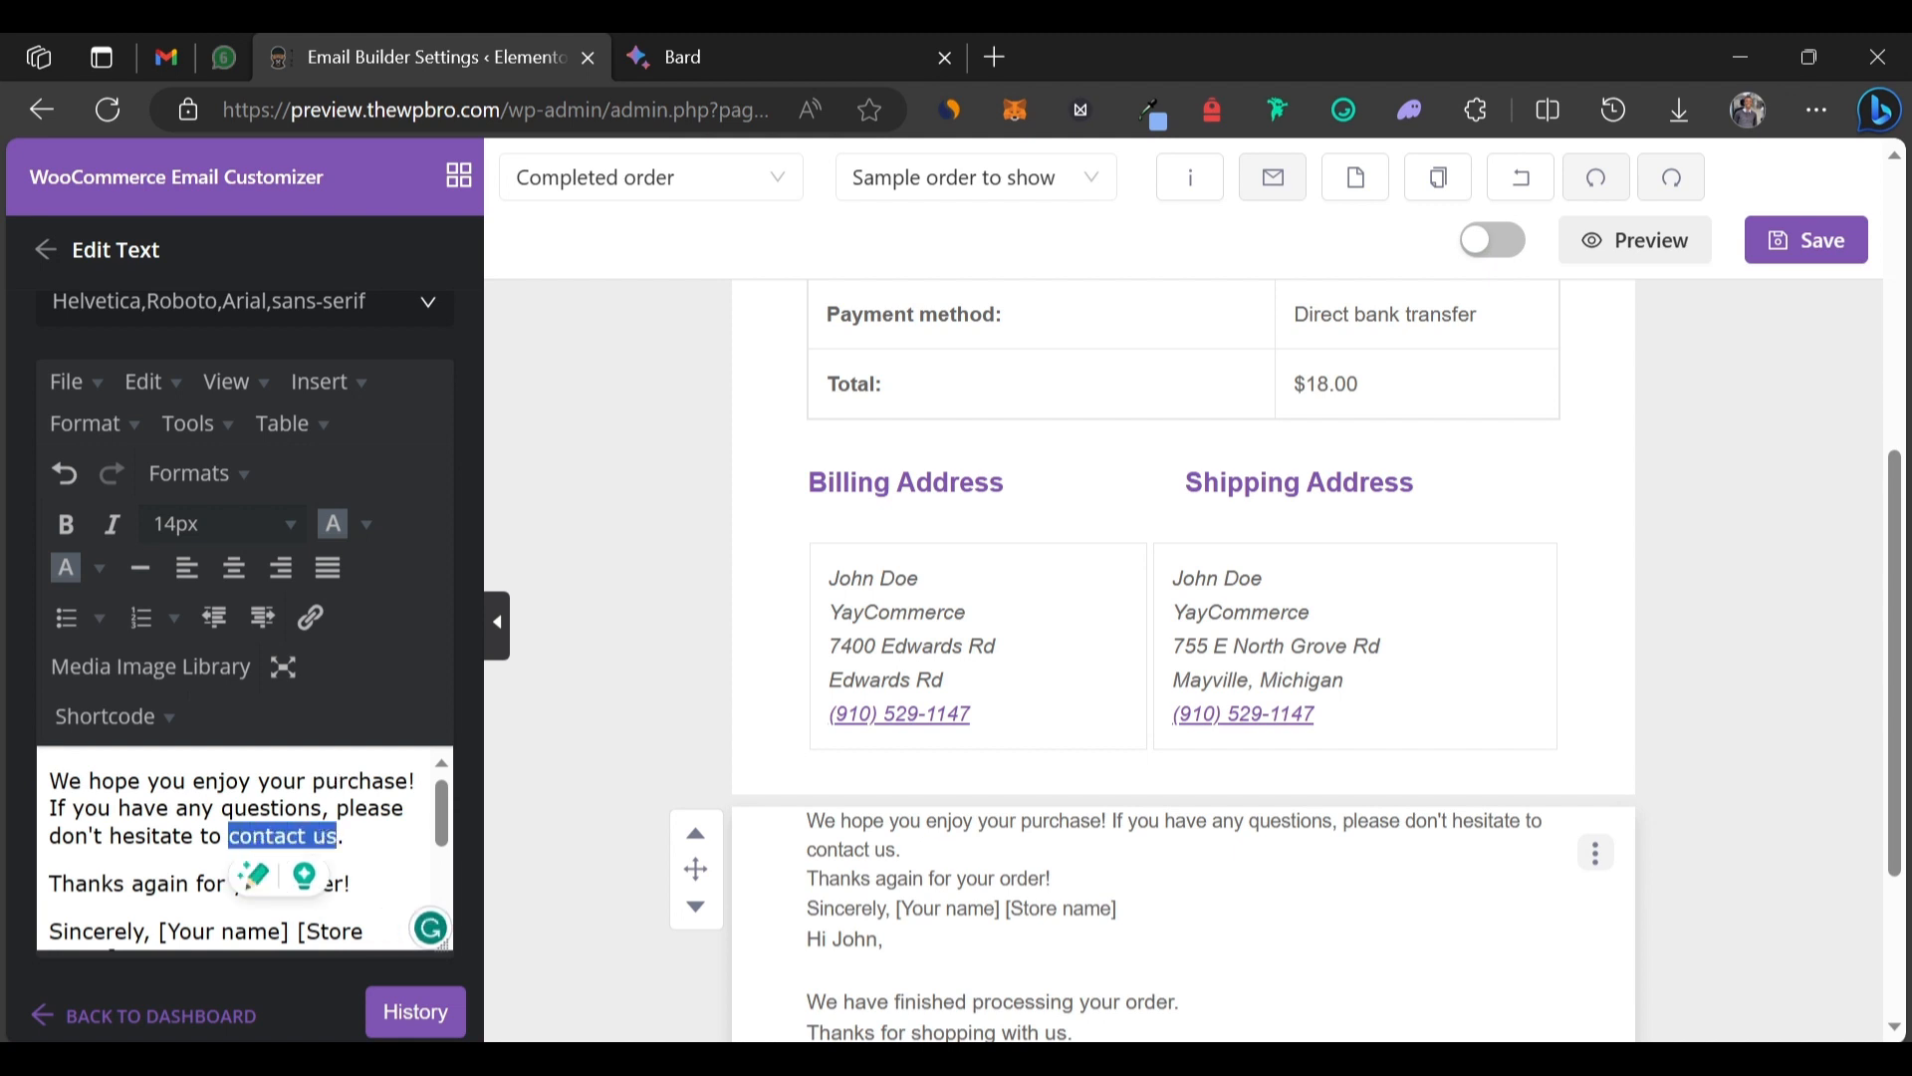
Link 'contact us' to a mailto: URL for the store's support e-mail address.
{"action": "left_click", "coordinate": [321, 608]}
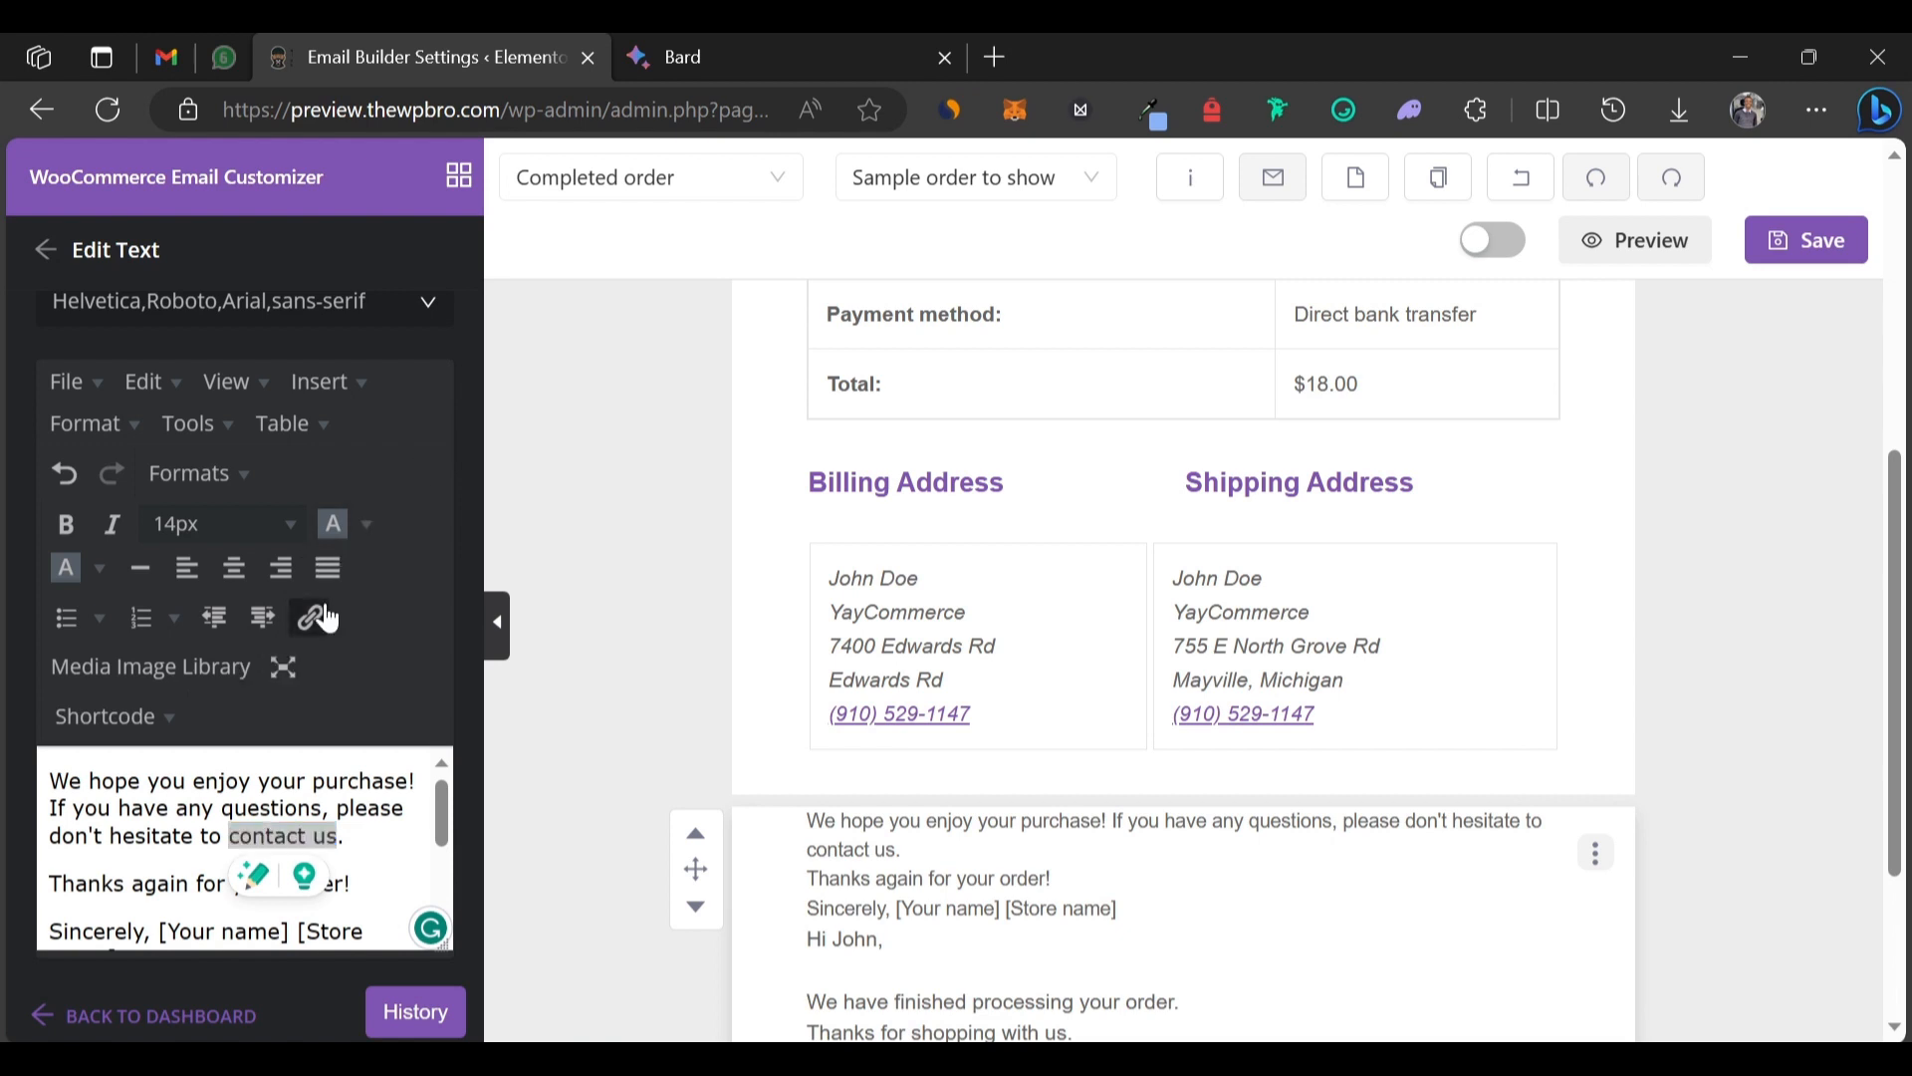
{"action": "type", "text": "mail"}
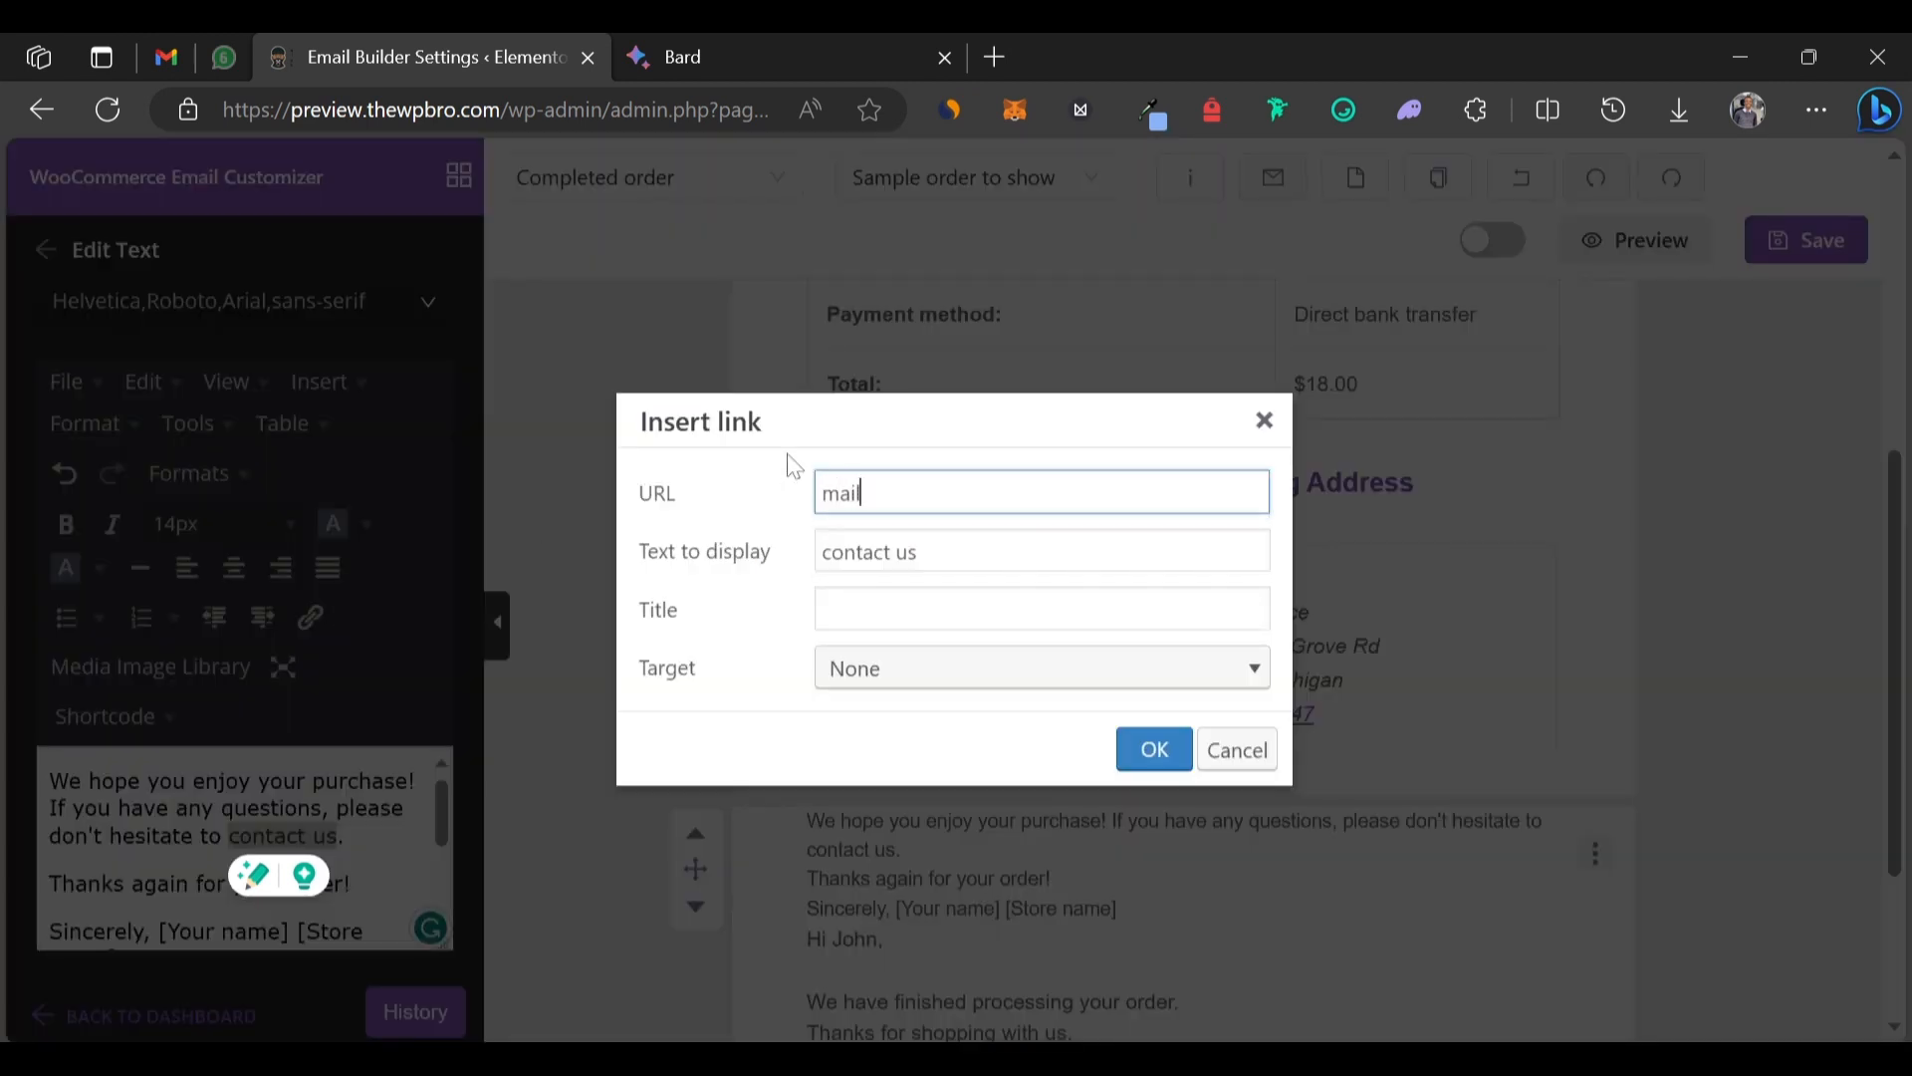
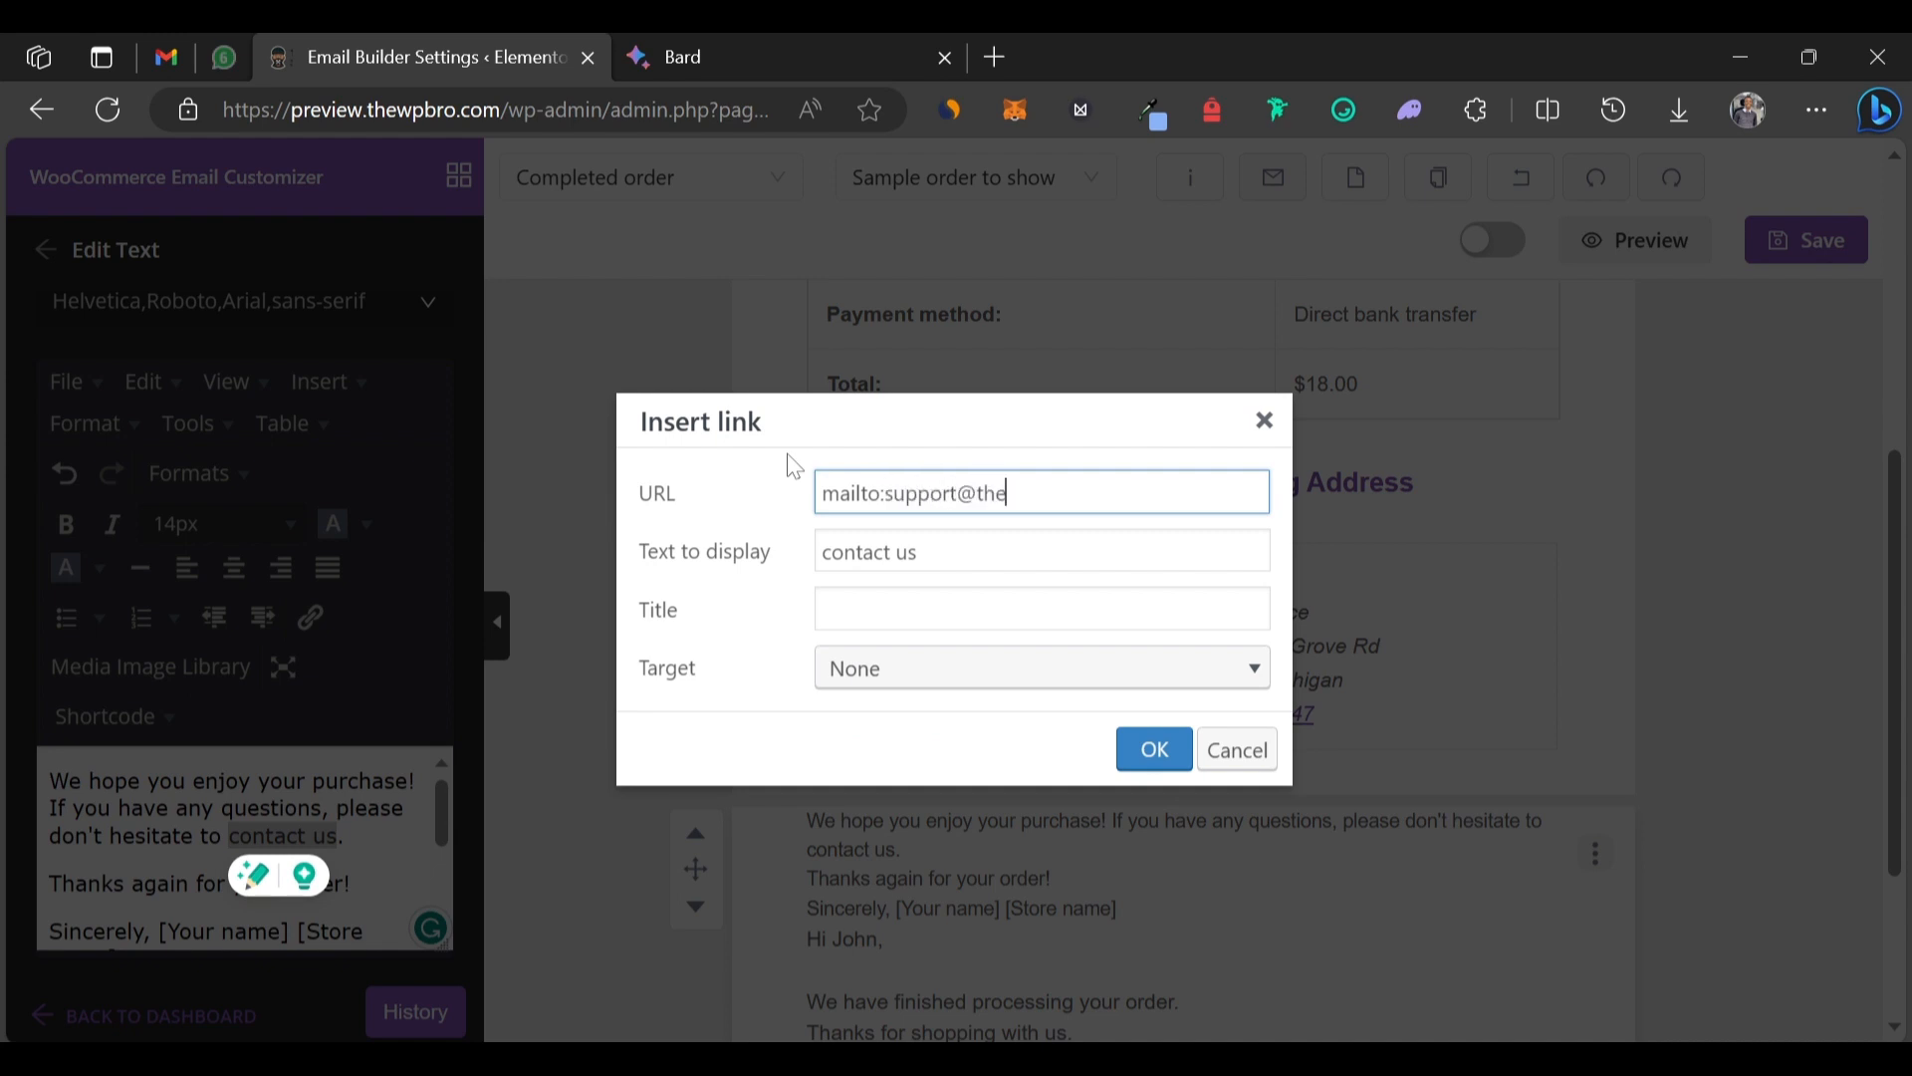
{"action": "left_click", "coordinate": [1152, 761]}
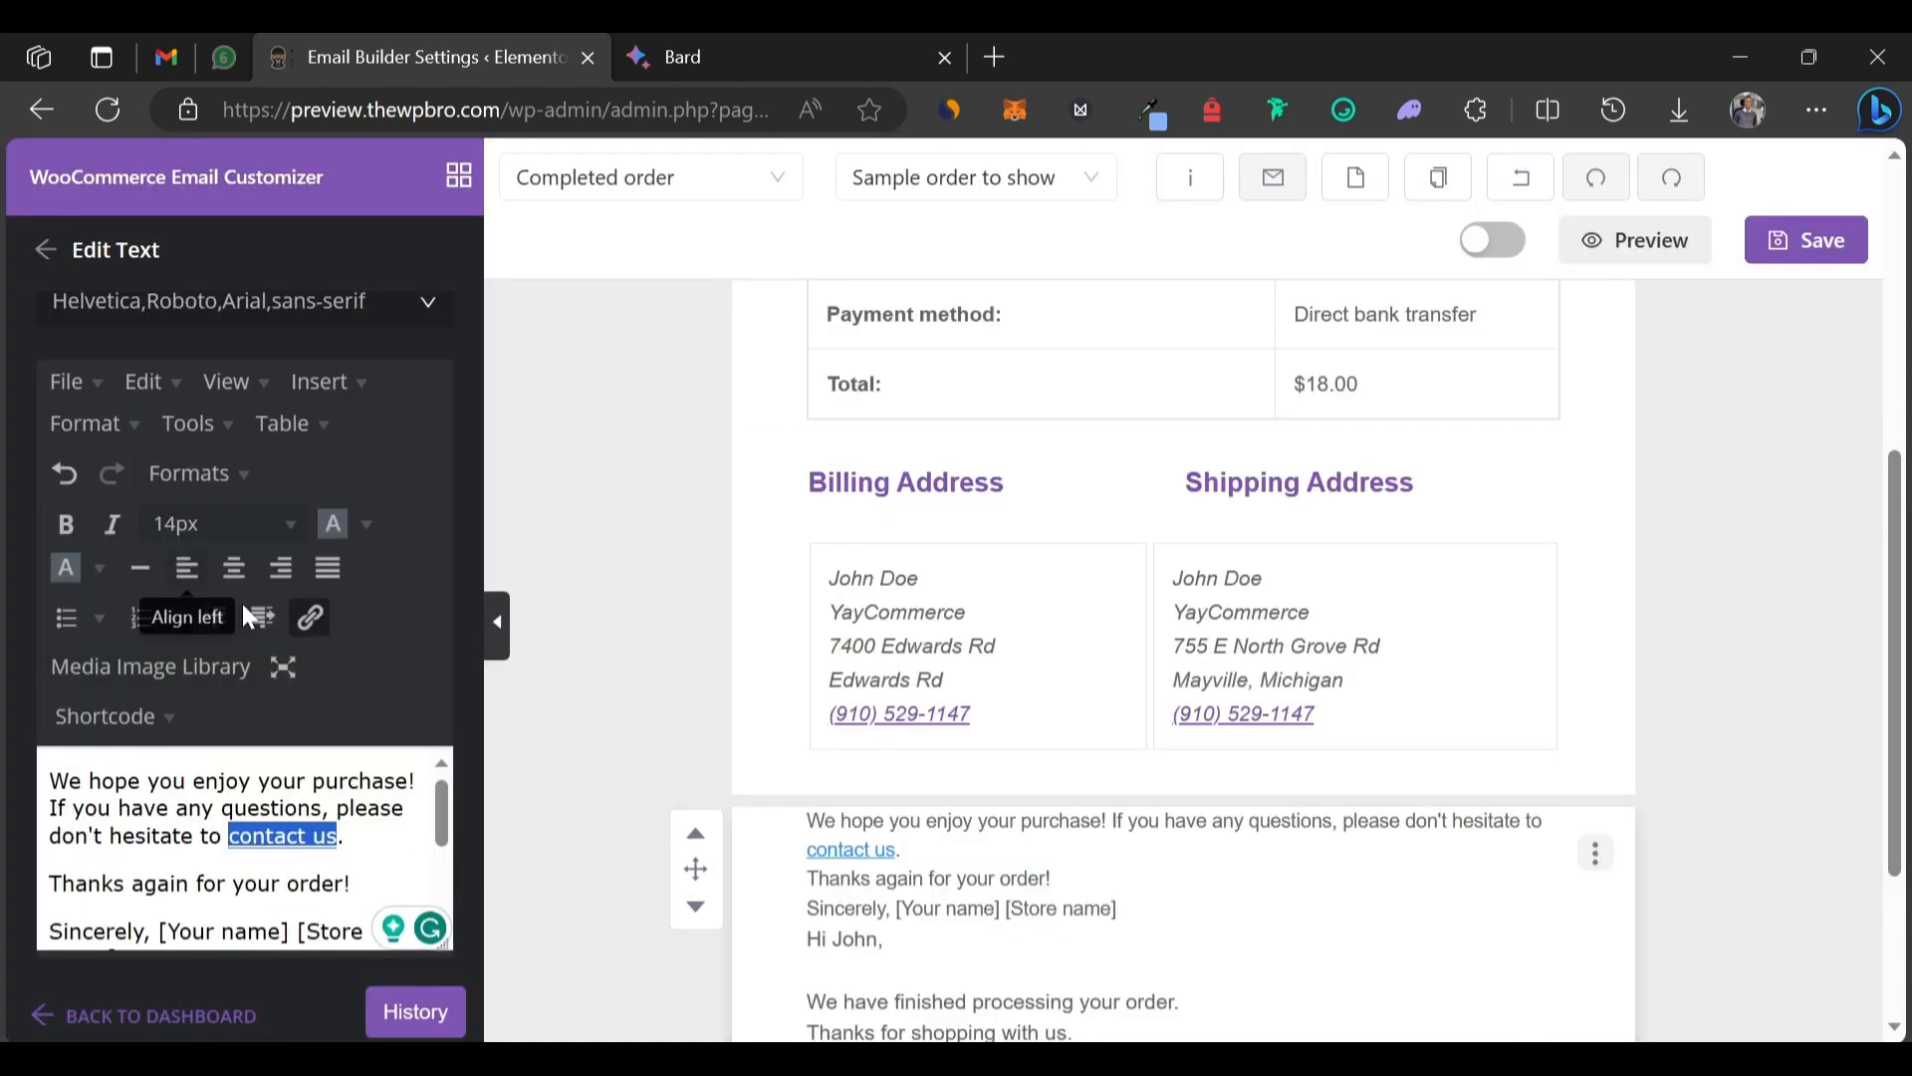
Make the 'contact us' link blue and bold.
{"action": "left_click", "coordinate": [366, 523]}
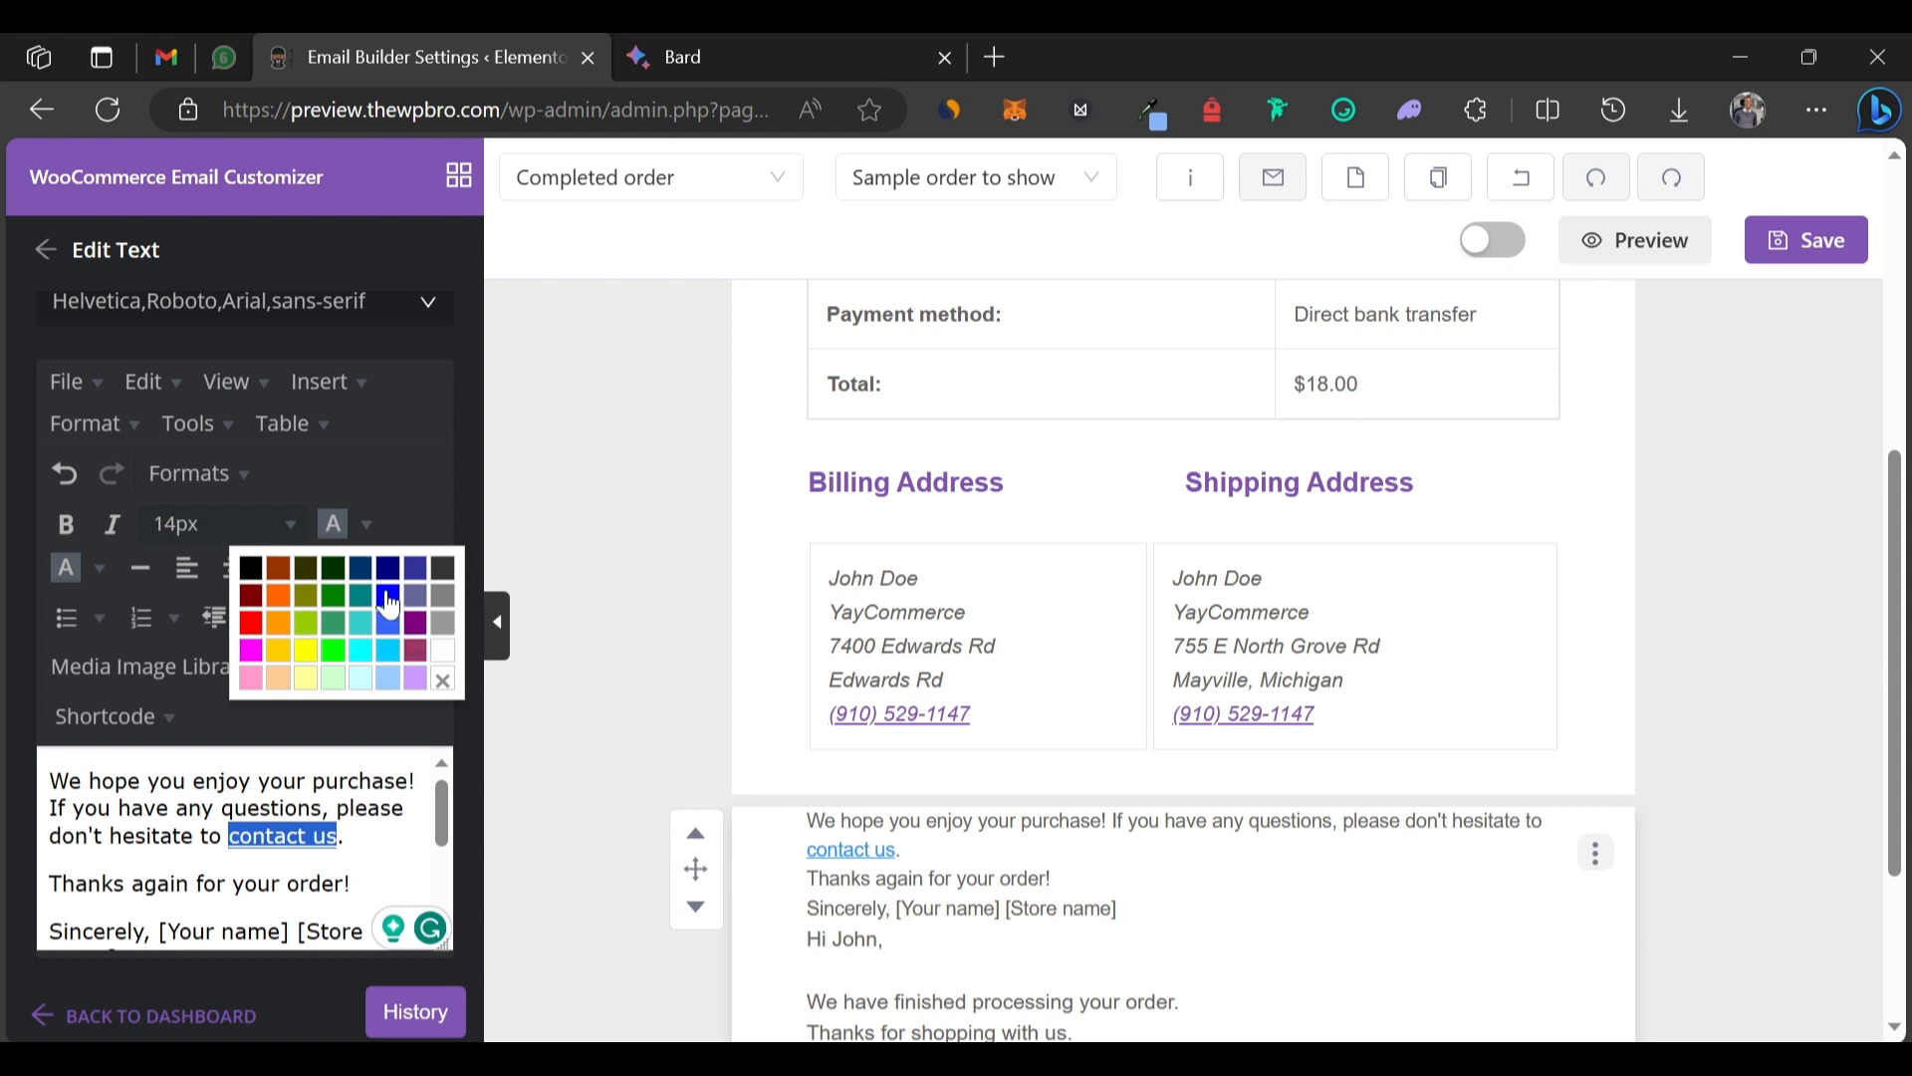
{"action": "left_click", "coordinate": [386, 594]}
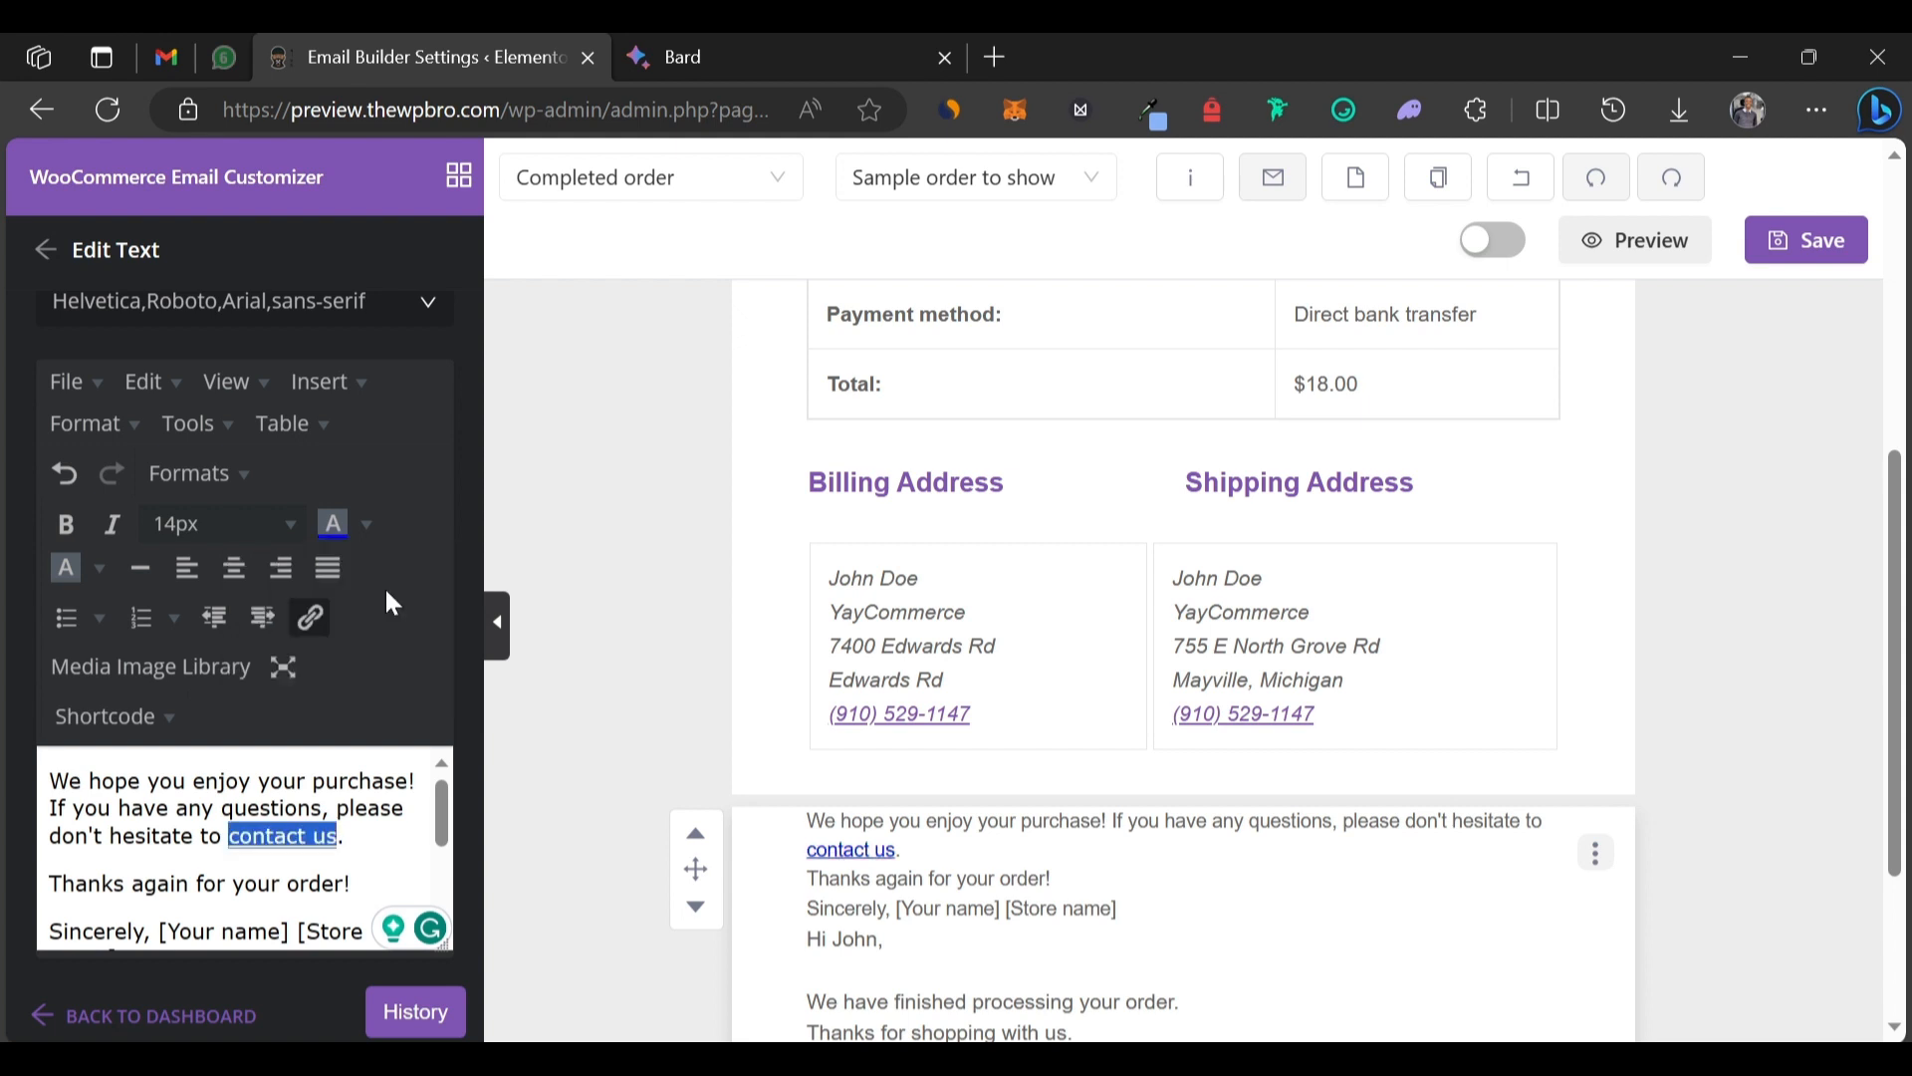
{"action": "left_click", "coordinate": [64, 525]}
{"action": "left_click", "coordinate": [372, 649]}
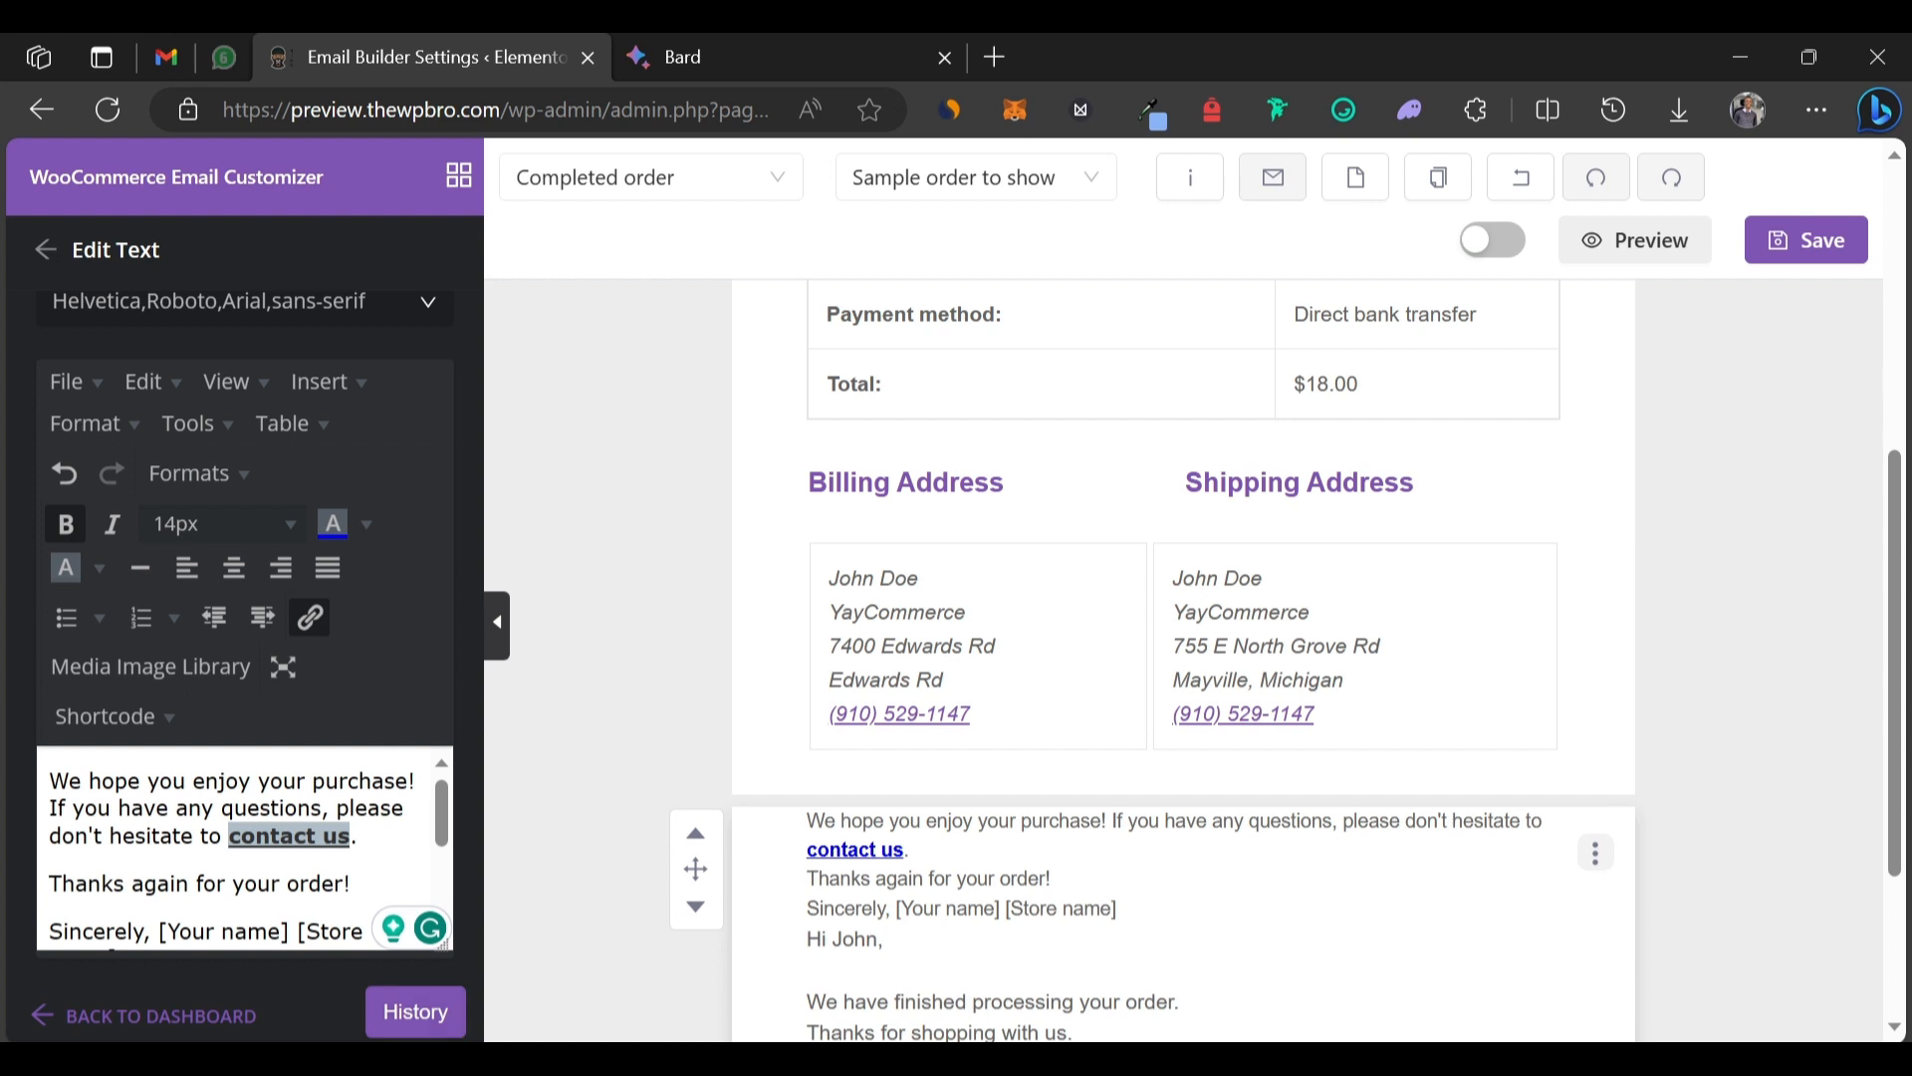
{"action": "scroll", "coordinate": [239, 847], "scroll_direction": "down", "scroll_amount": 2}
{"action": "scroll", "coordinate": [244, 846], "scroll_direction": "up", "scroll_amount": 2}
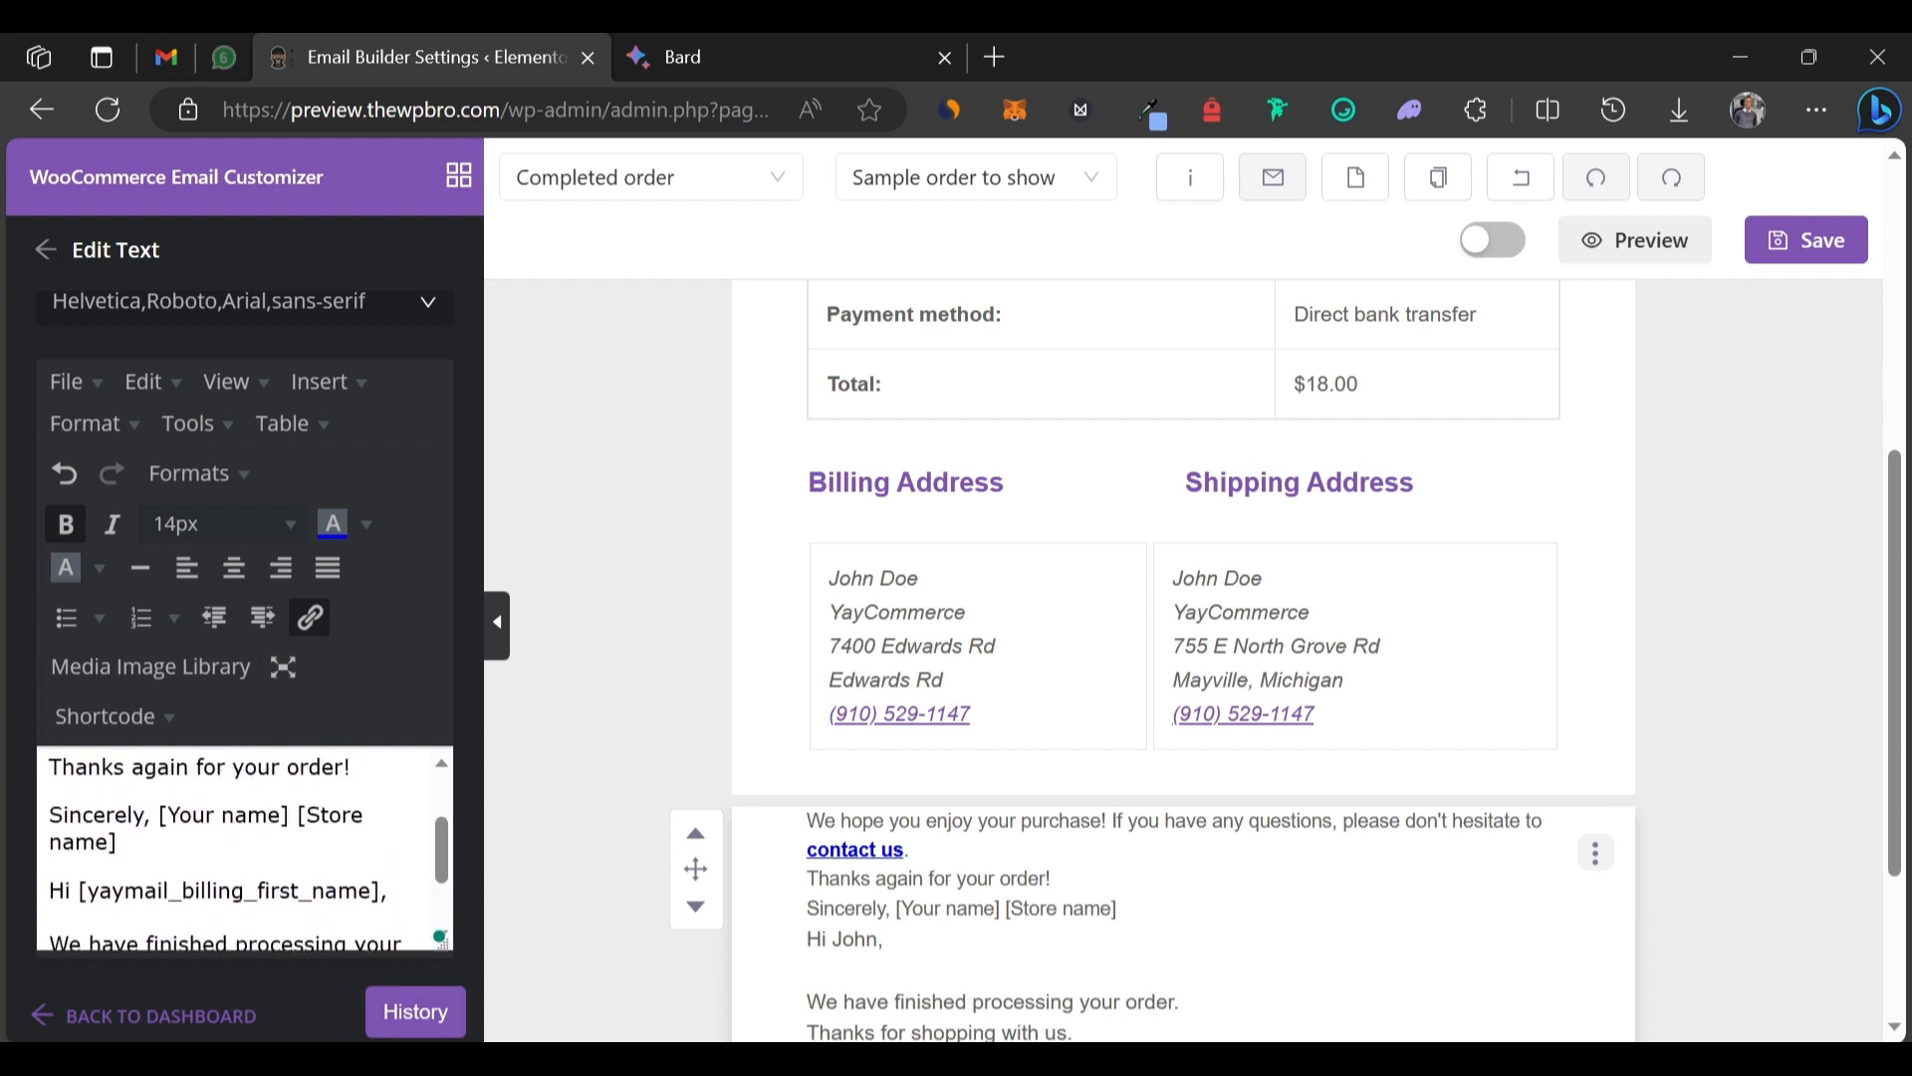
{"action": "scroll", "coordinate": [244, 846], "scroll_direction": "down", "scroll_amount": 1}
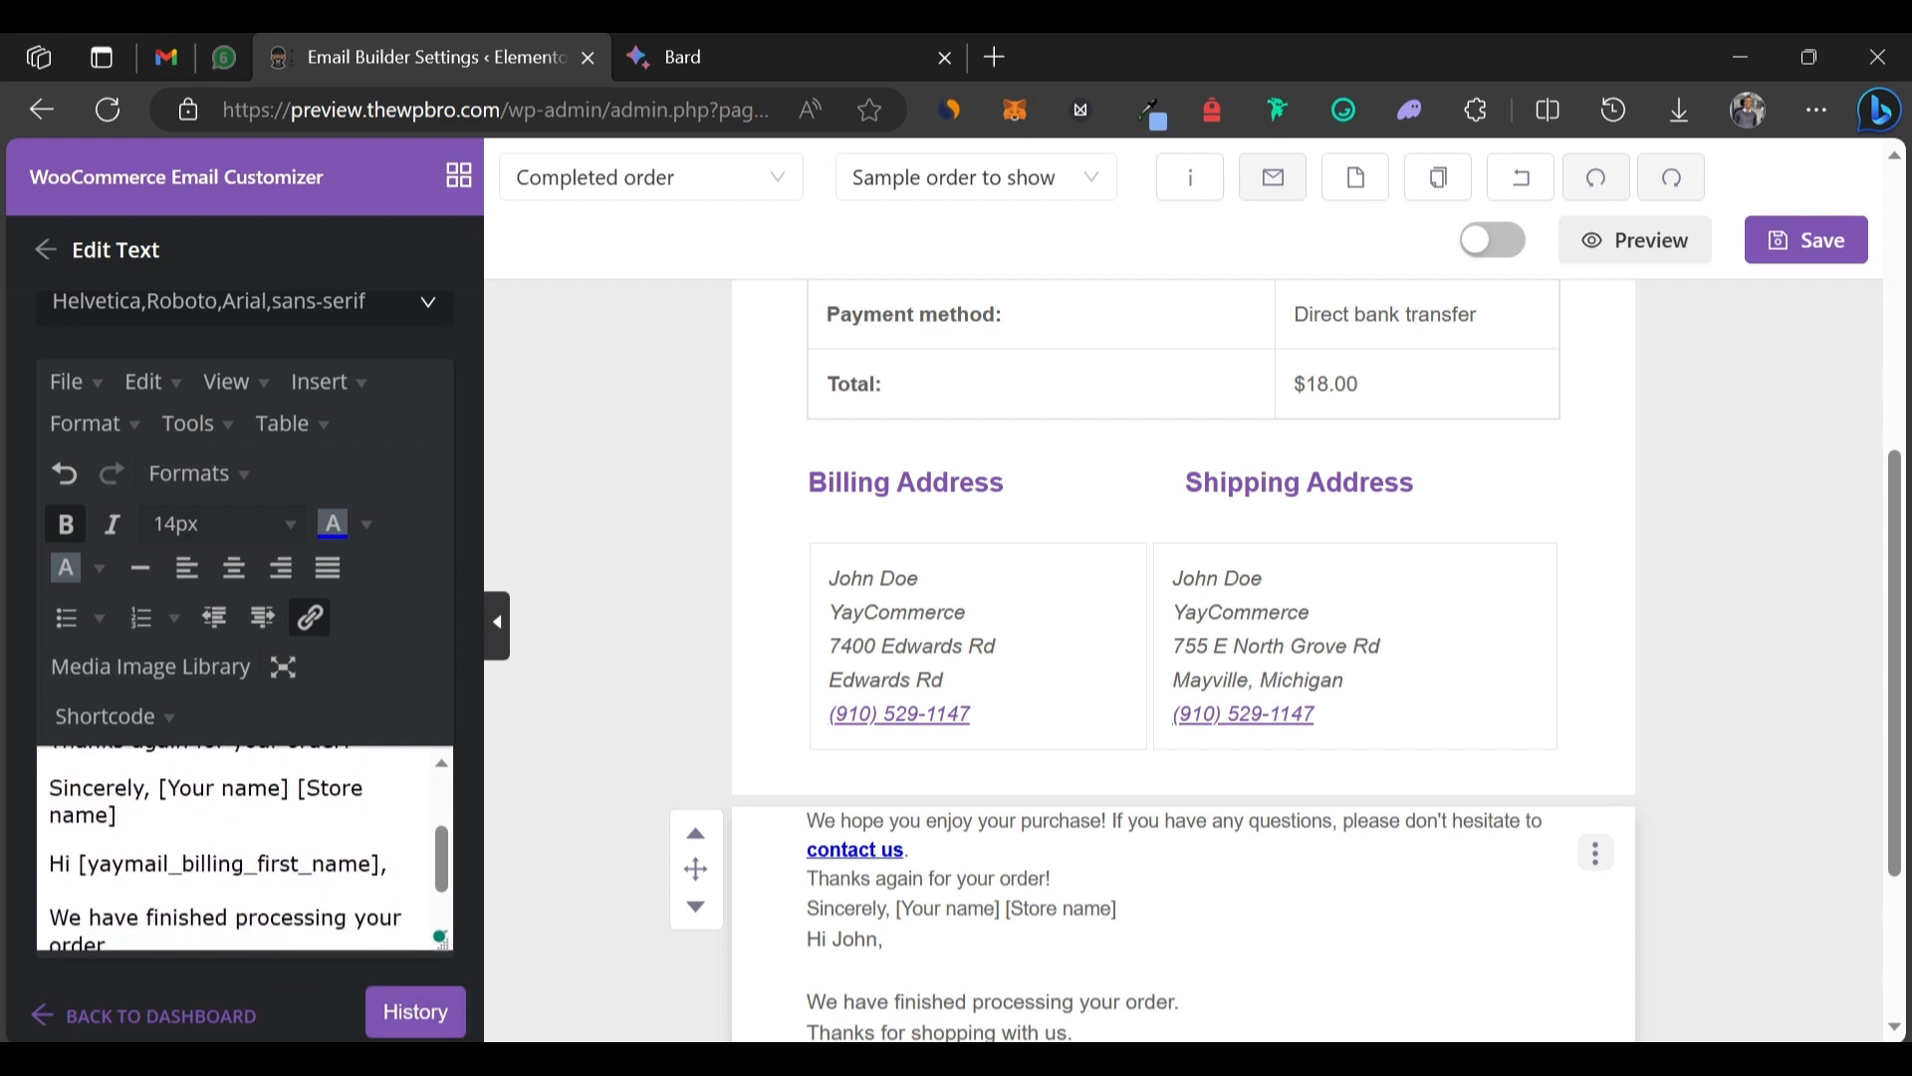
{"action": "scroll", "coordinate": [244, 846], "scroll_direction": "up", "scroll_amount": 1}
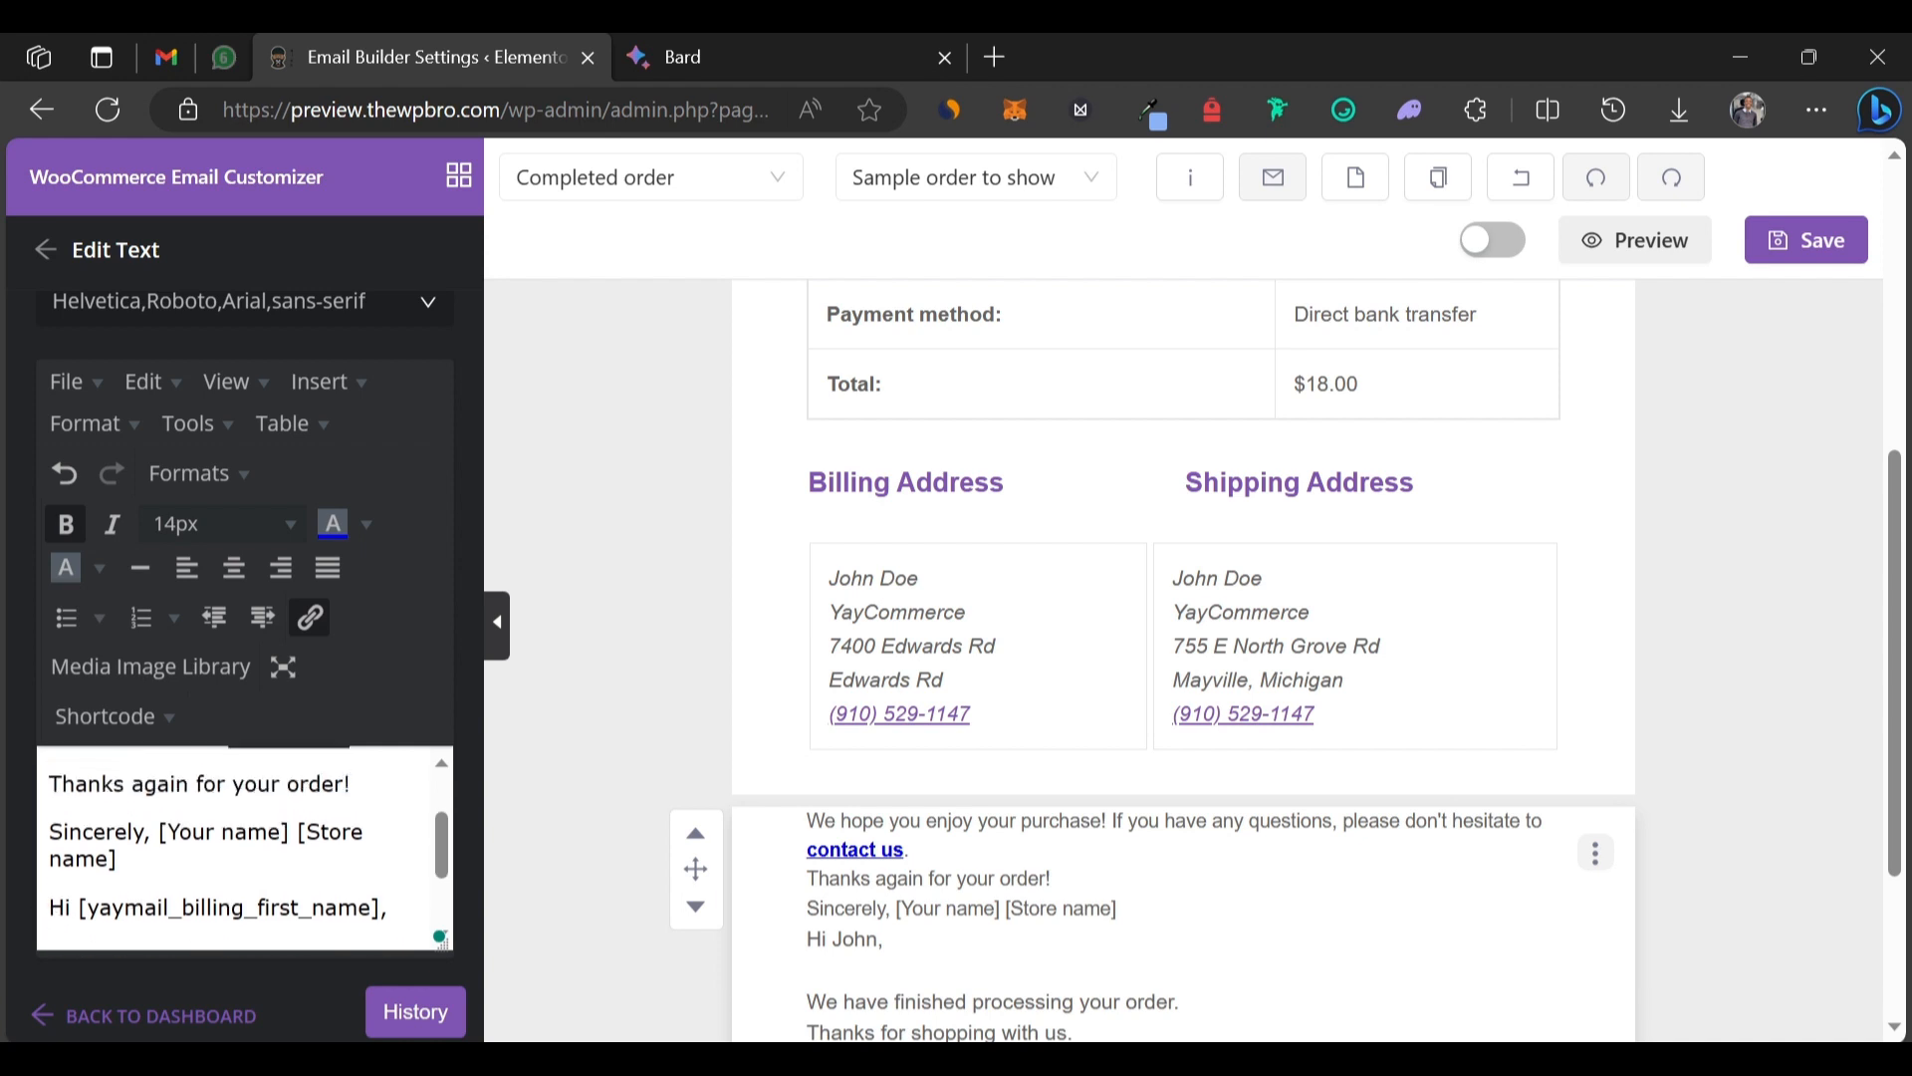
{"action": "left_click_drag", "start_coordinate": [49, 906], "coordinate": [355, 918]}
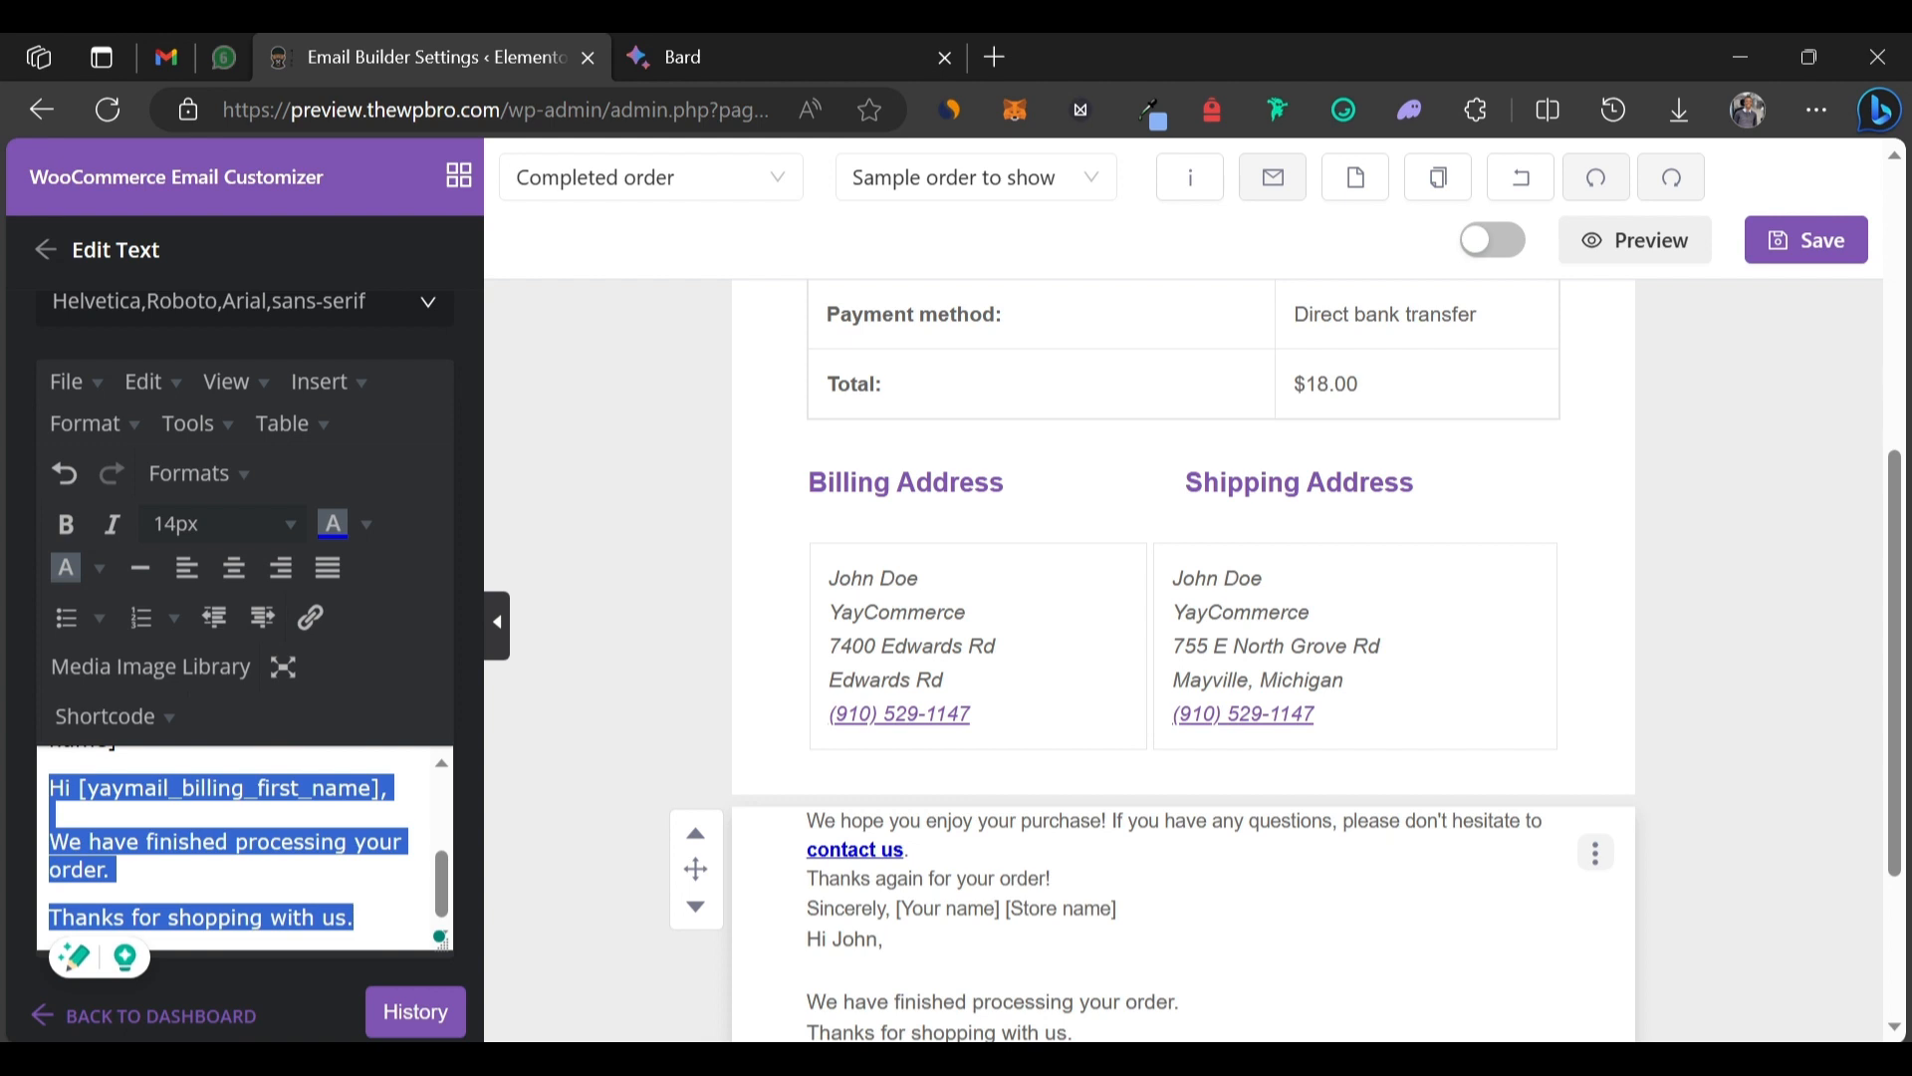
Replace the [Your name] and [Store name] placeholders with the Site Name shortcode.
{"action": "key", "text": "BackSpace"}
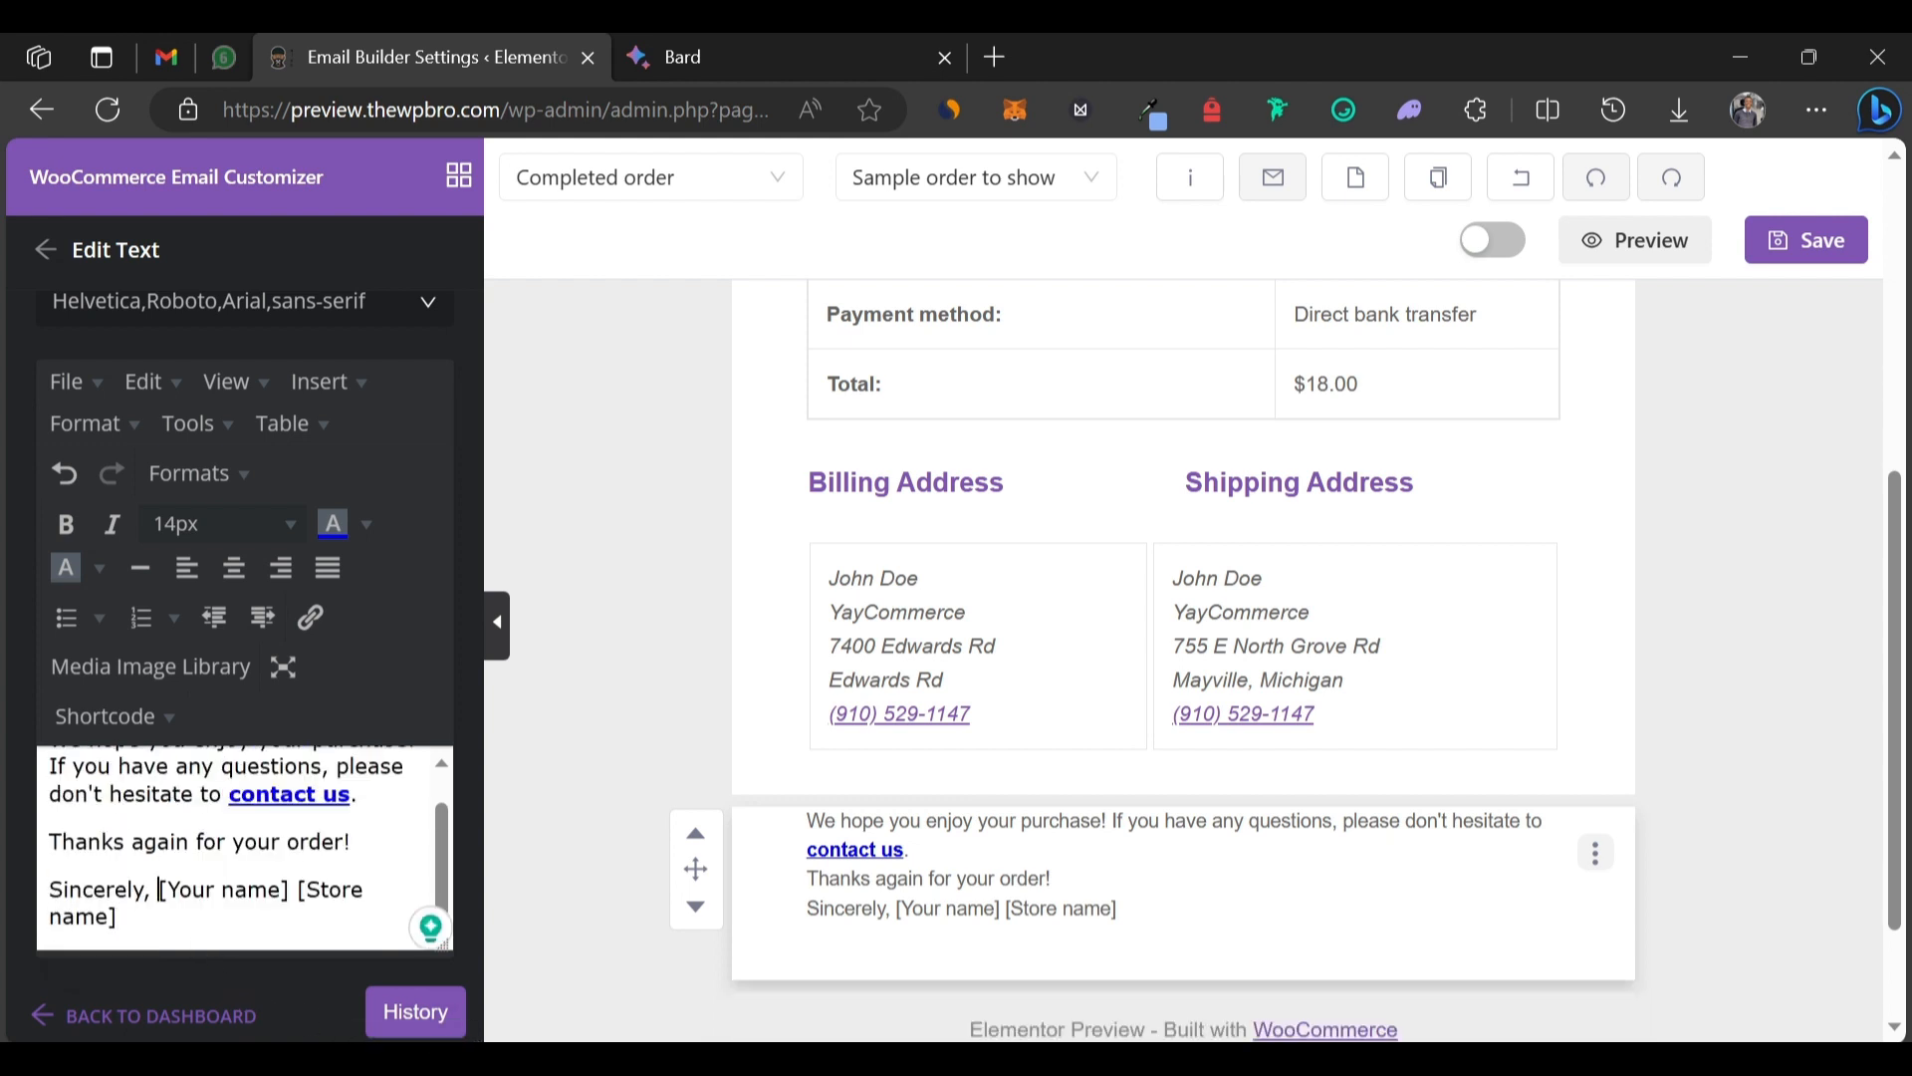
{"action": "left_click_drag", "start_coordinate": [160, 889], "coordinate": [303, 890]}
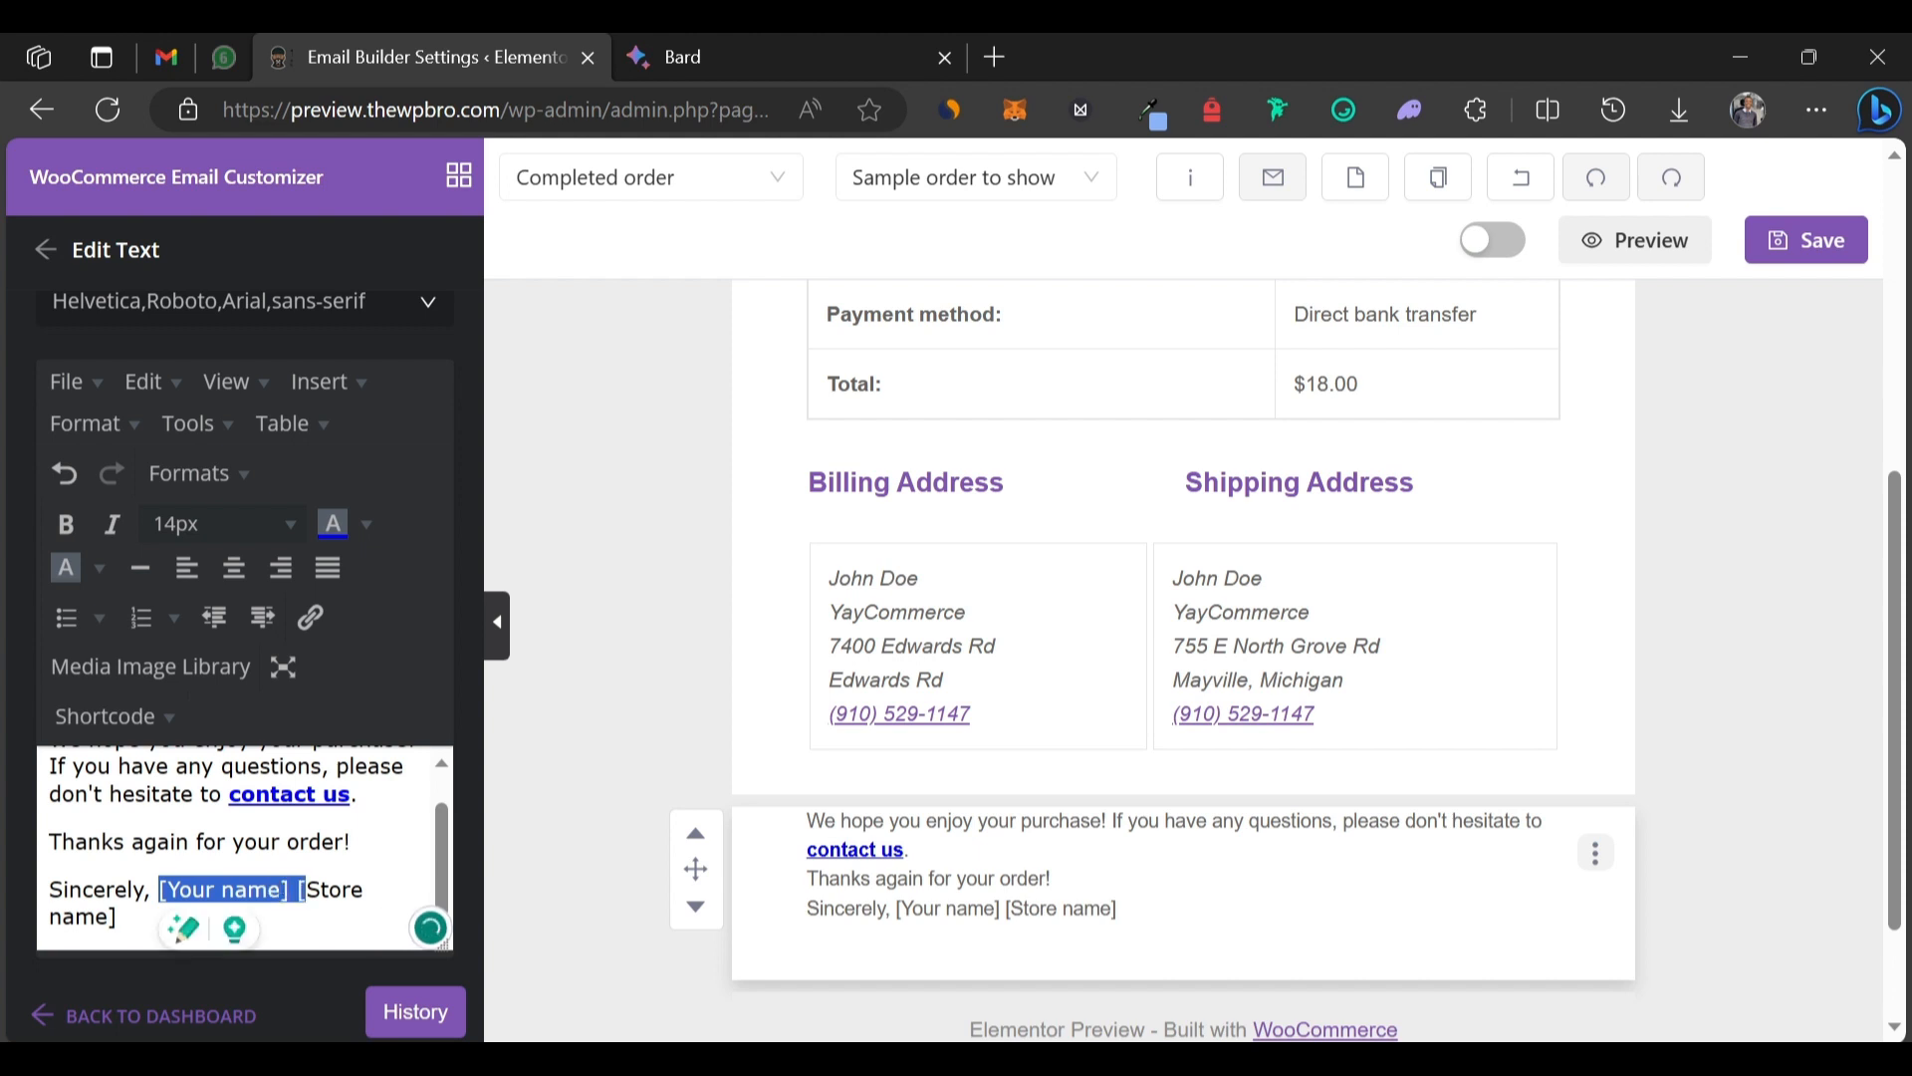
{"action": "key", "text": "BackSpace"}
{"action": "key", "text": "BackSpace"}
{"action": "key", "text": "Return"}
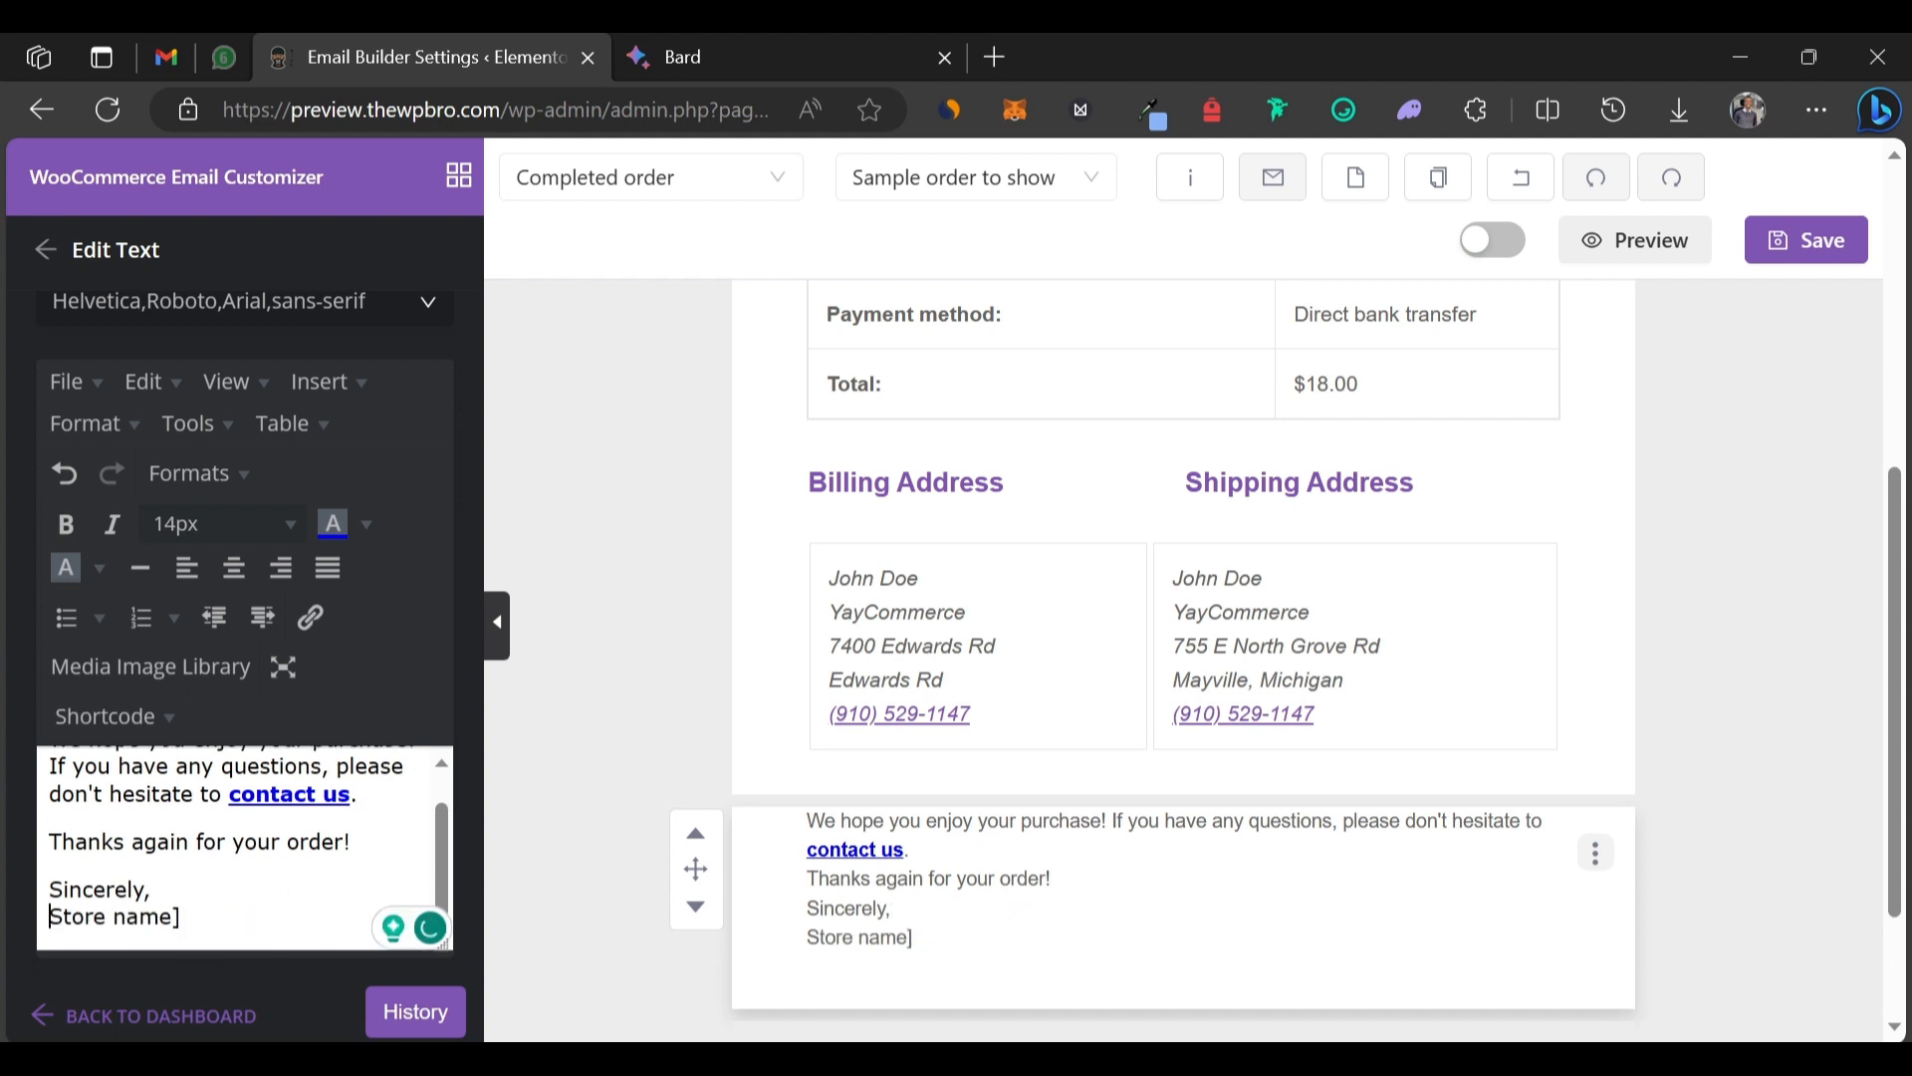
{"action": "key", "text": "shift+End"}
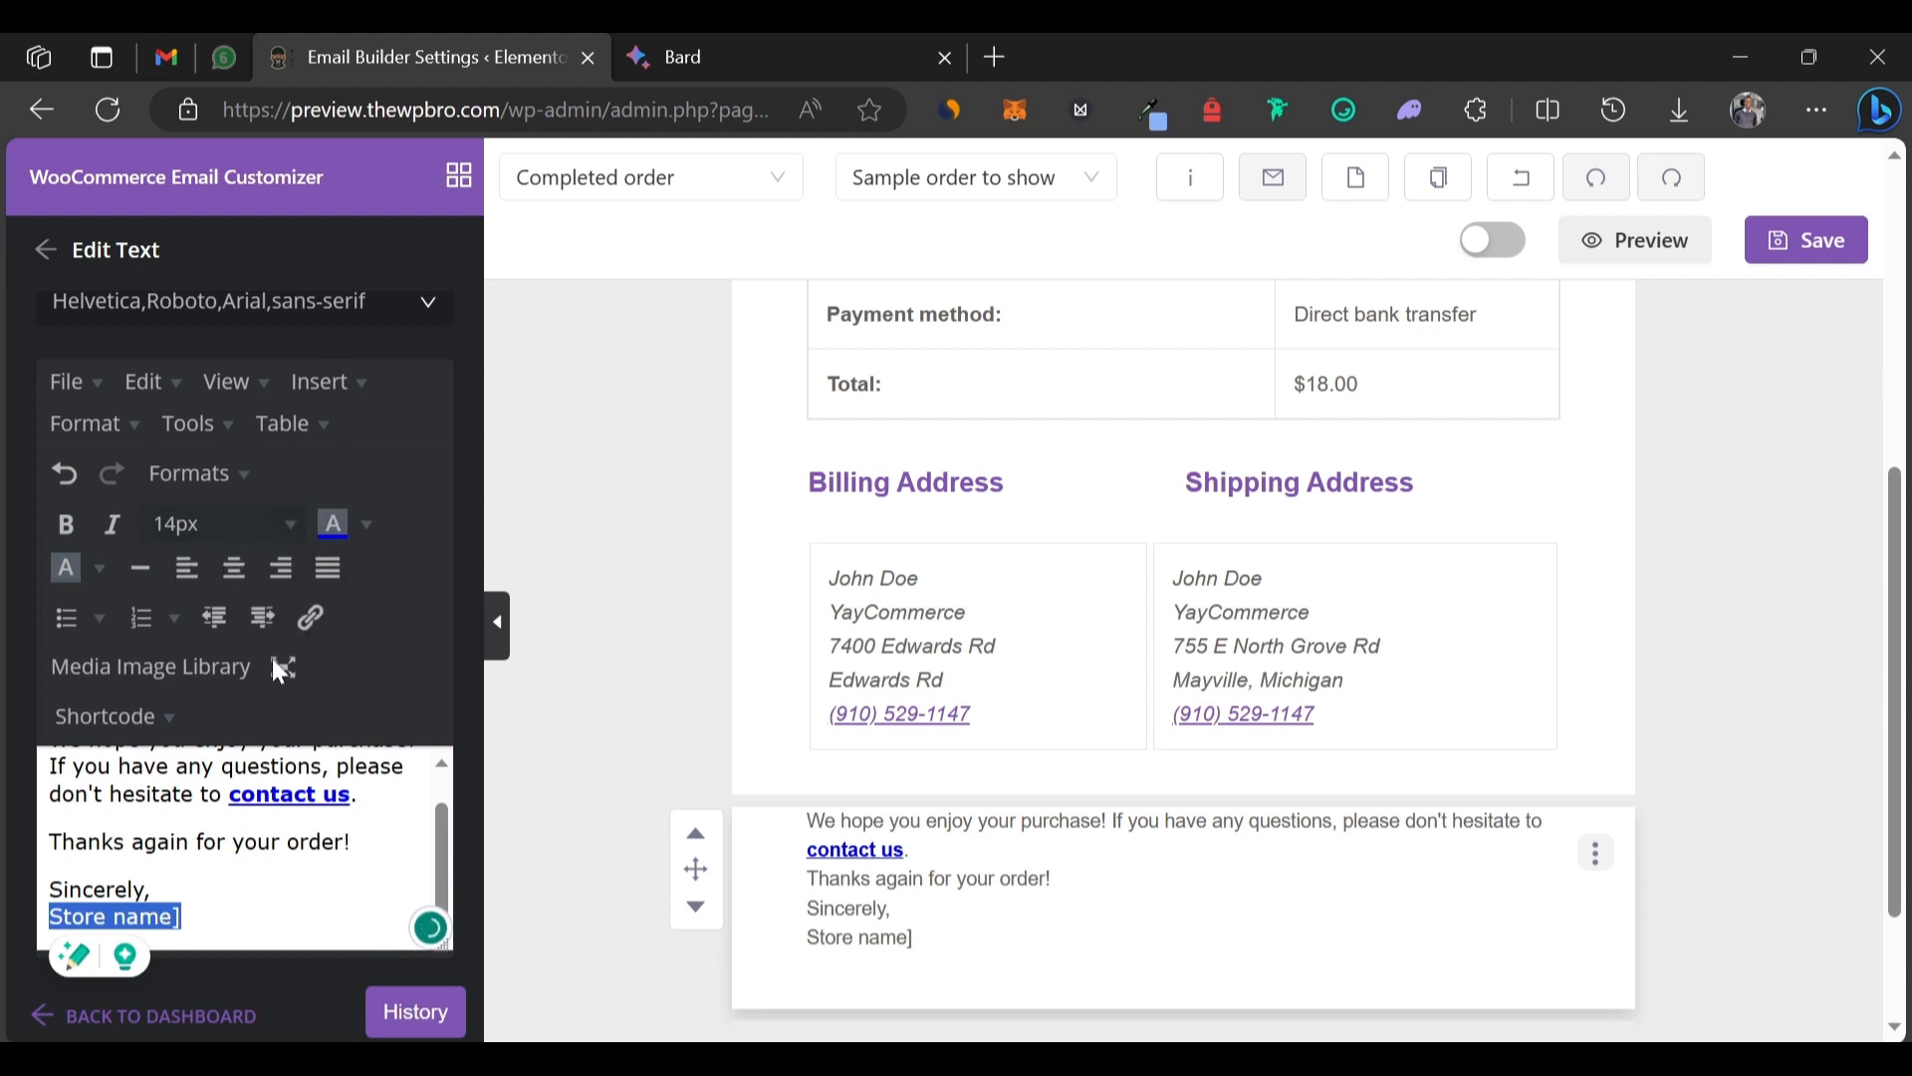
{"action": "left_click", "coordinate": [160, 725]}
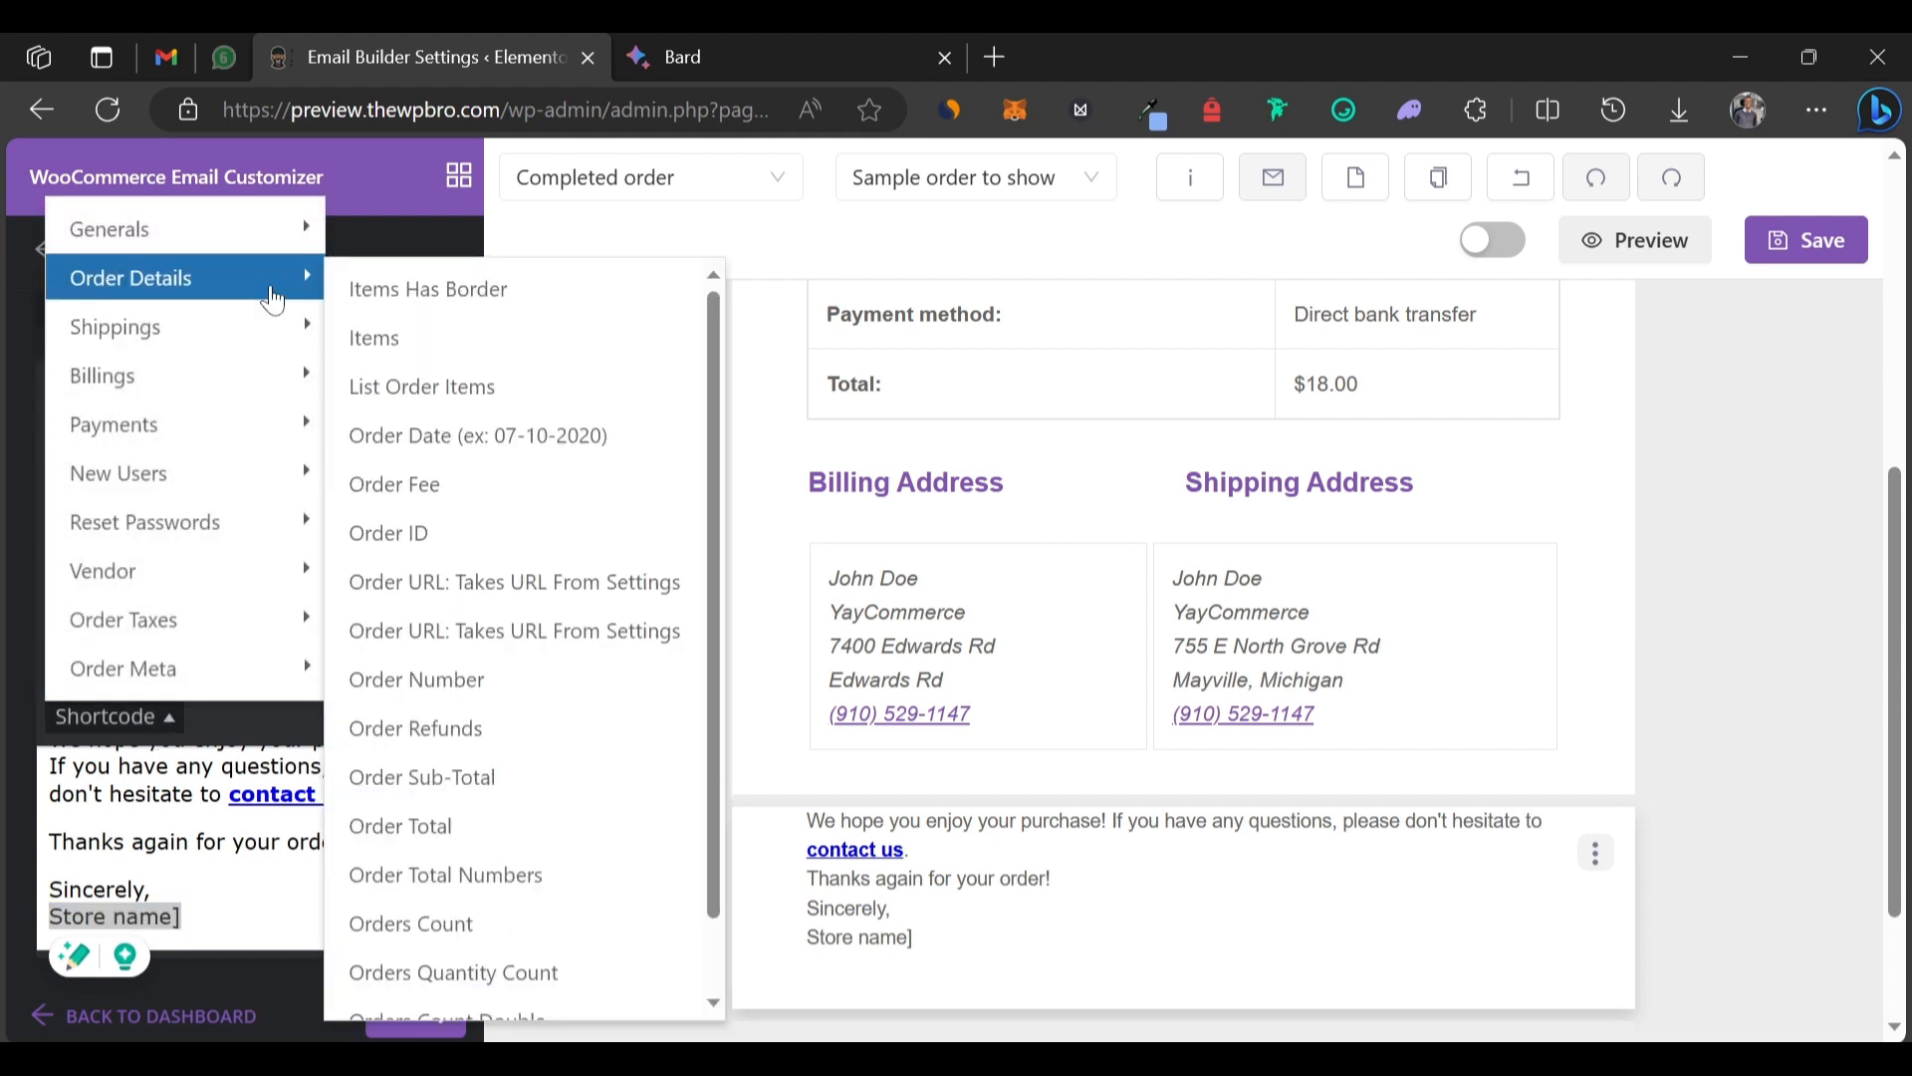
{"action": "mouse_move", "coordinate": [257, 249]}
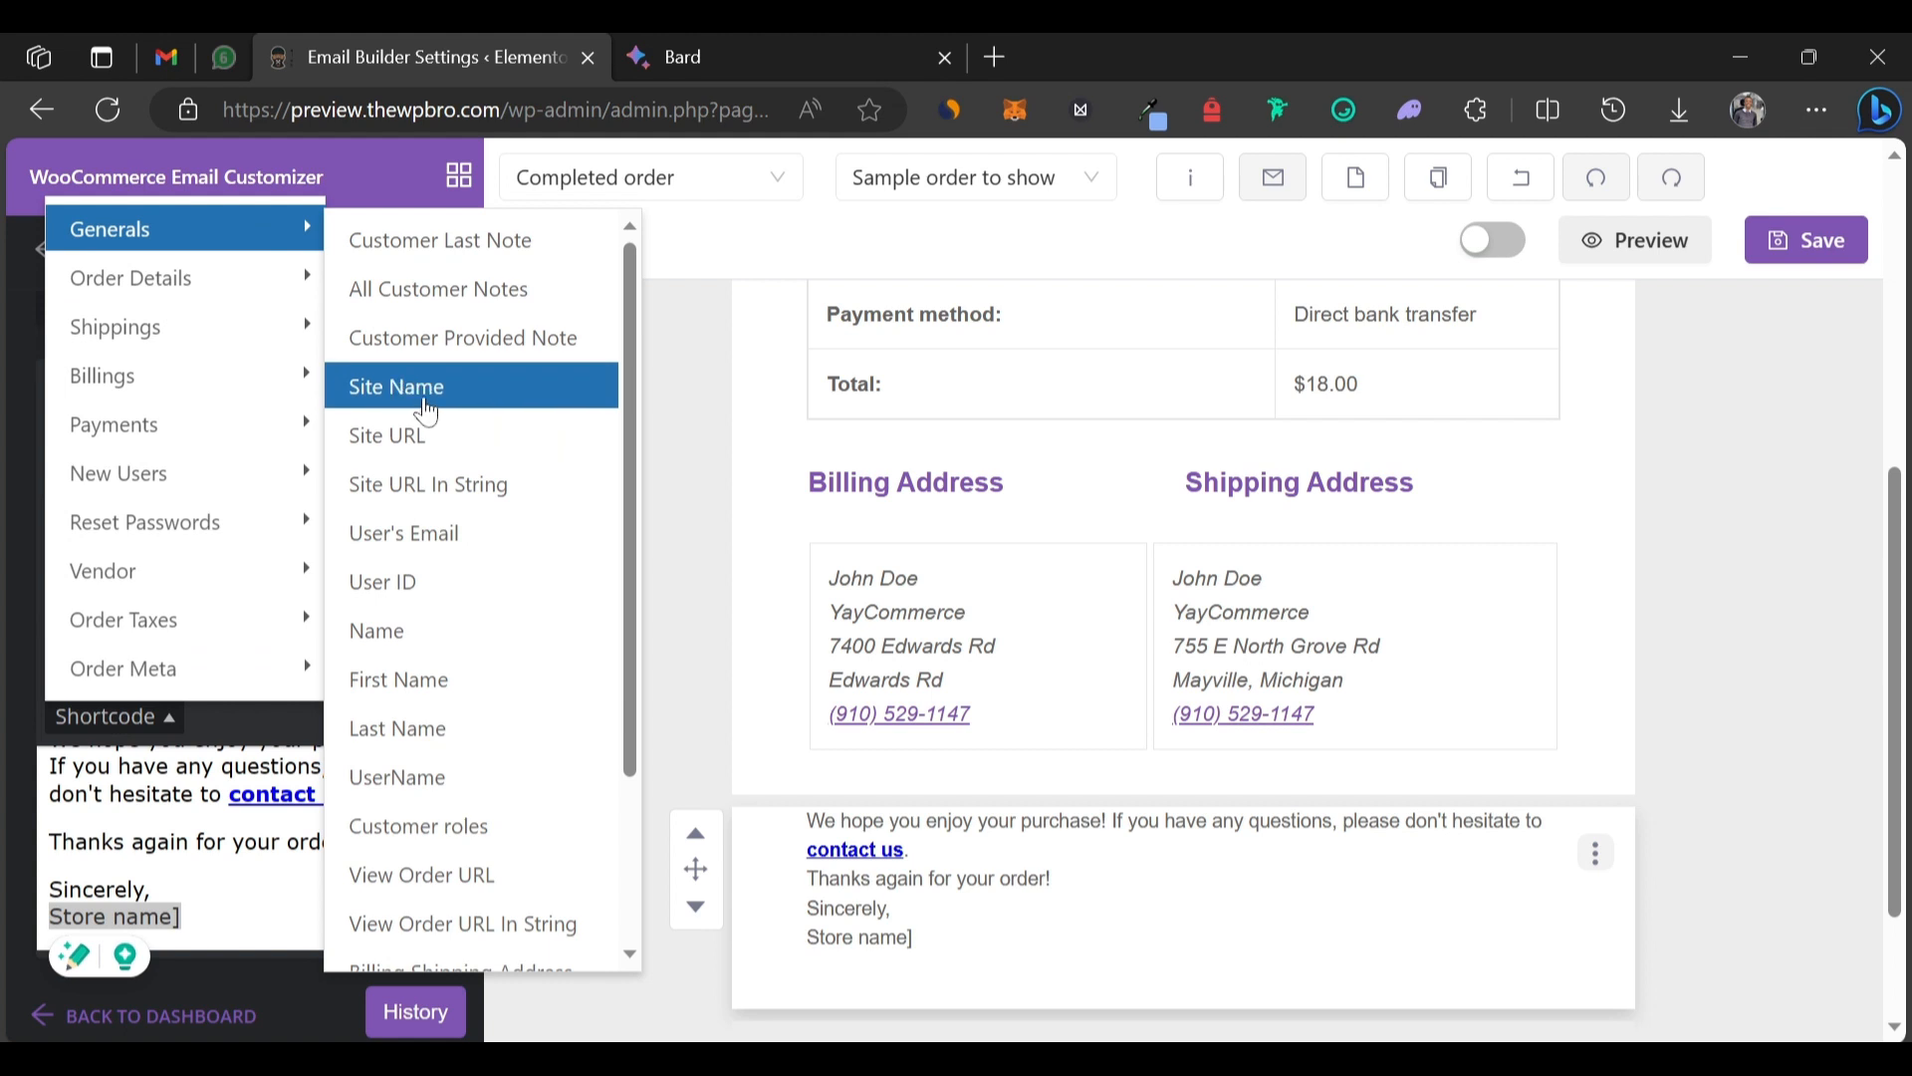
{"action": "left_click", "coordinate": [425, 393]}
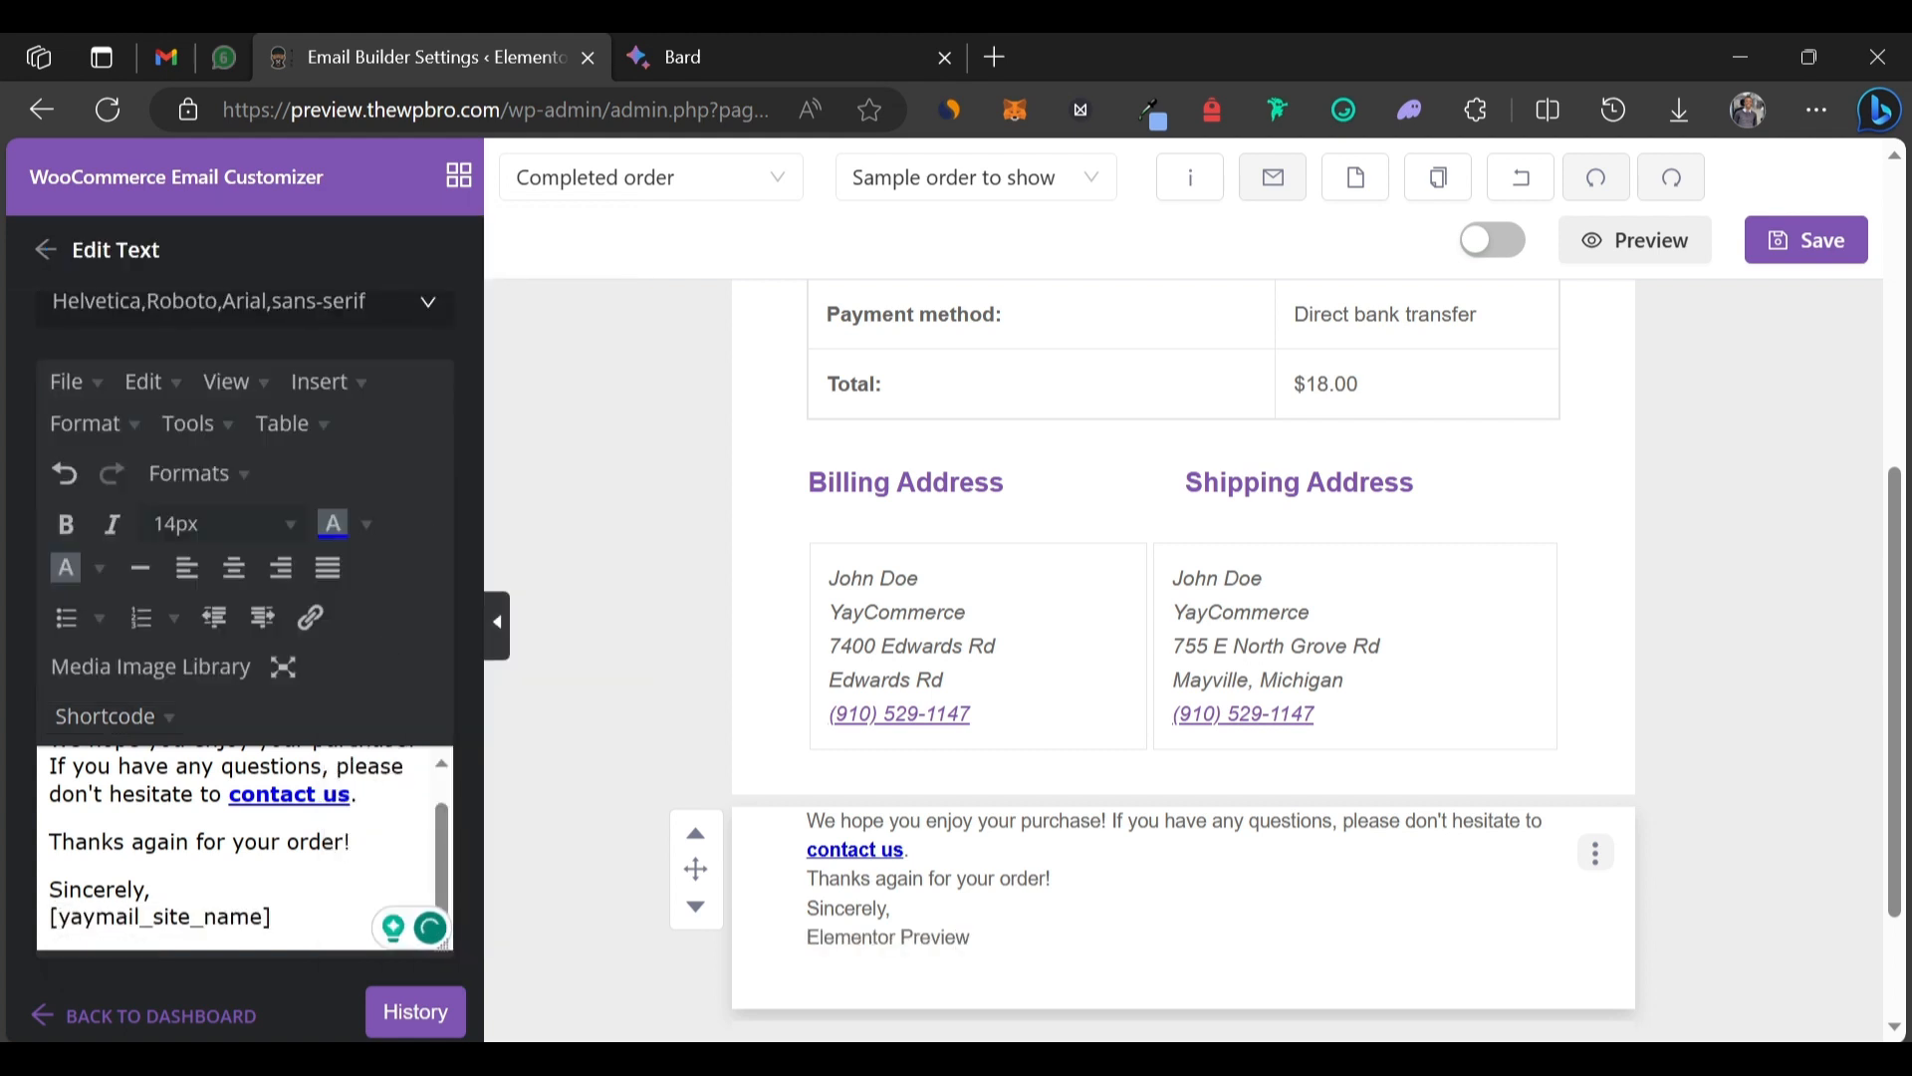
Add a period after 'contact us', keeping the thanks sentence on its own line.
{"action": "key", "text": "Return"}
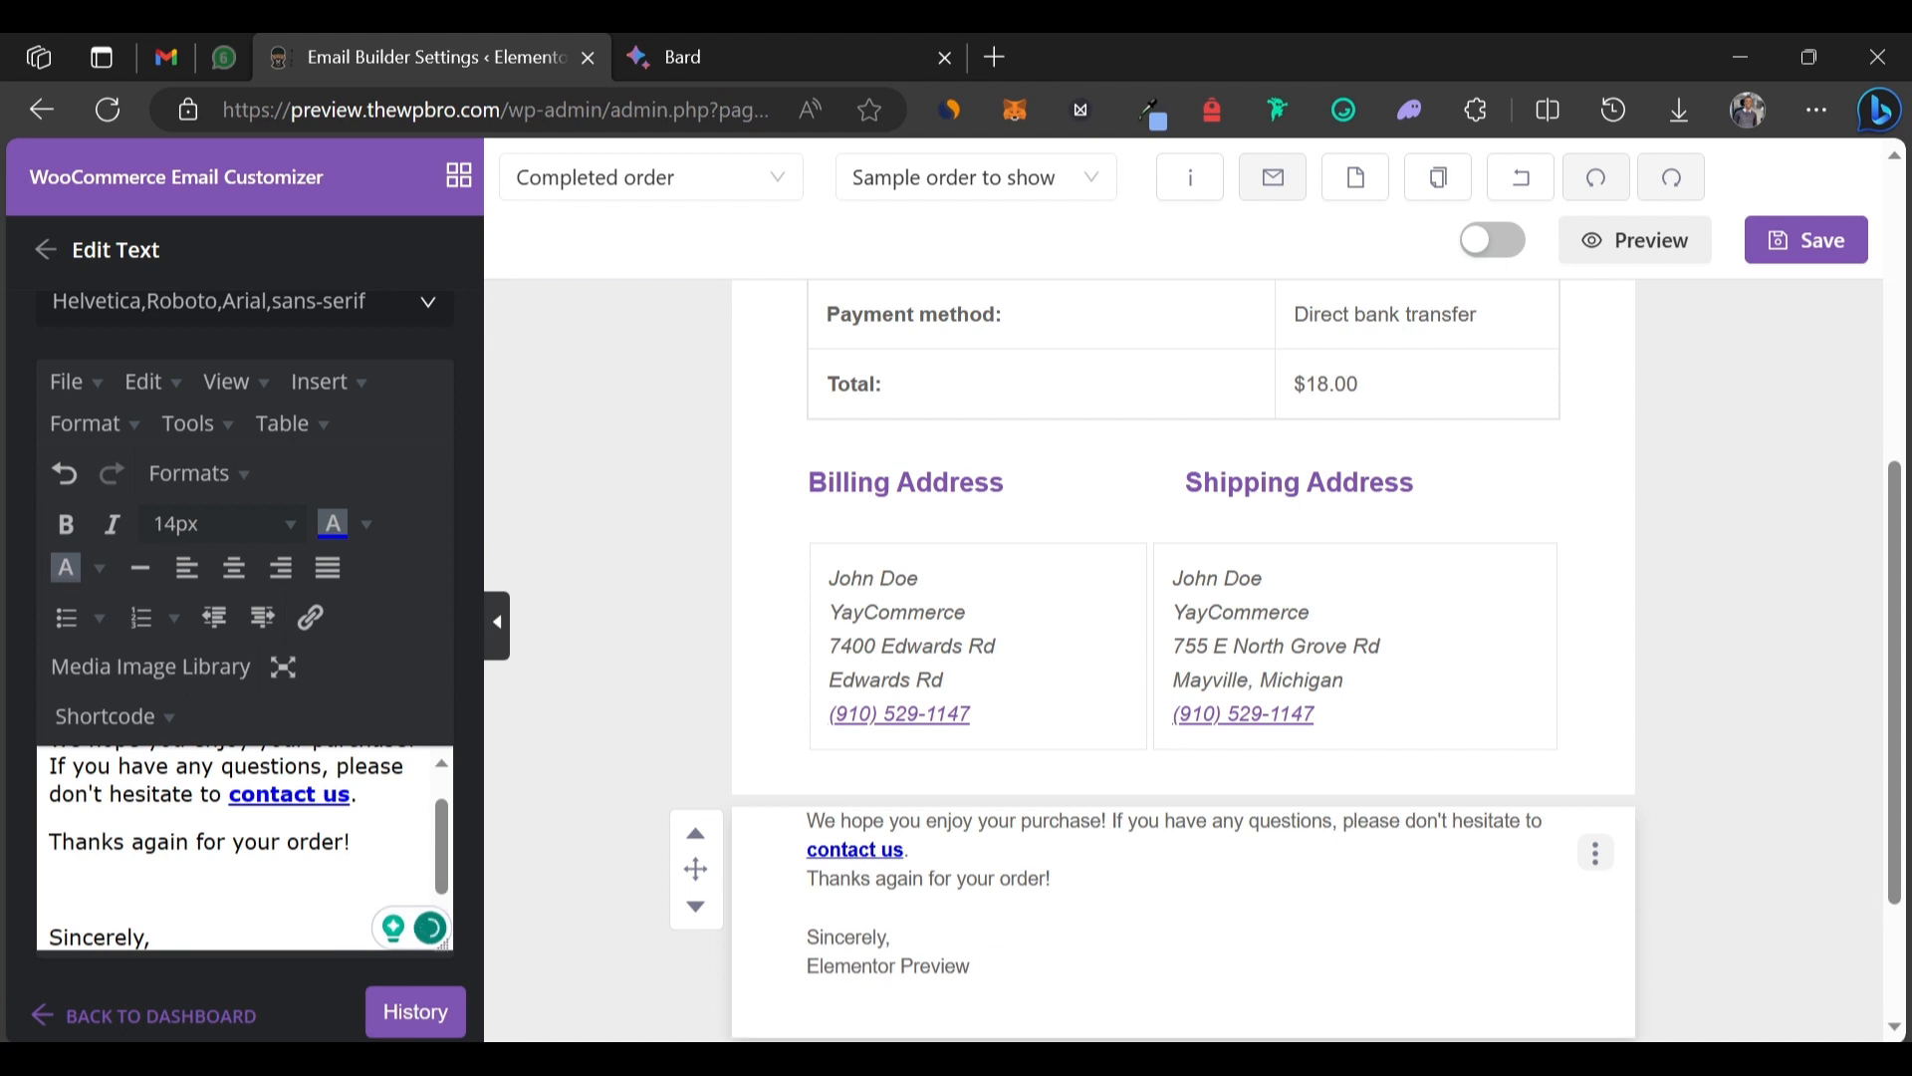
{"action": "key", "text": "BackSpace"}
{"action": "key", "text": "BackSpace"}
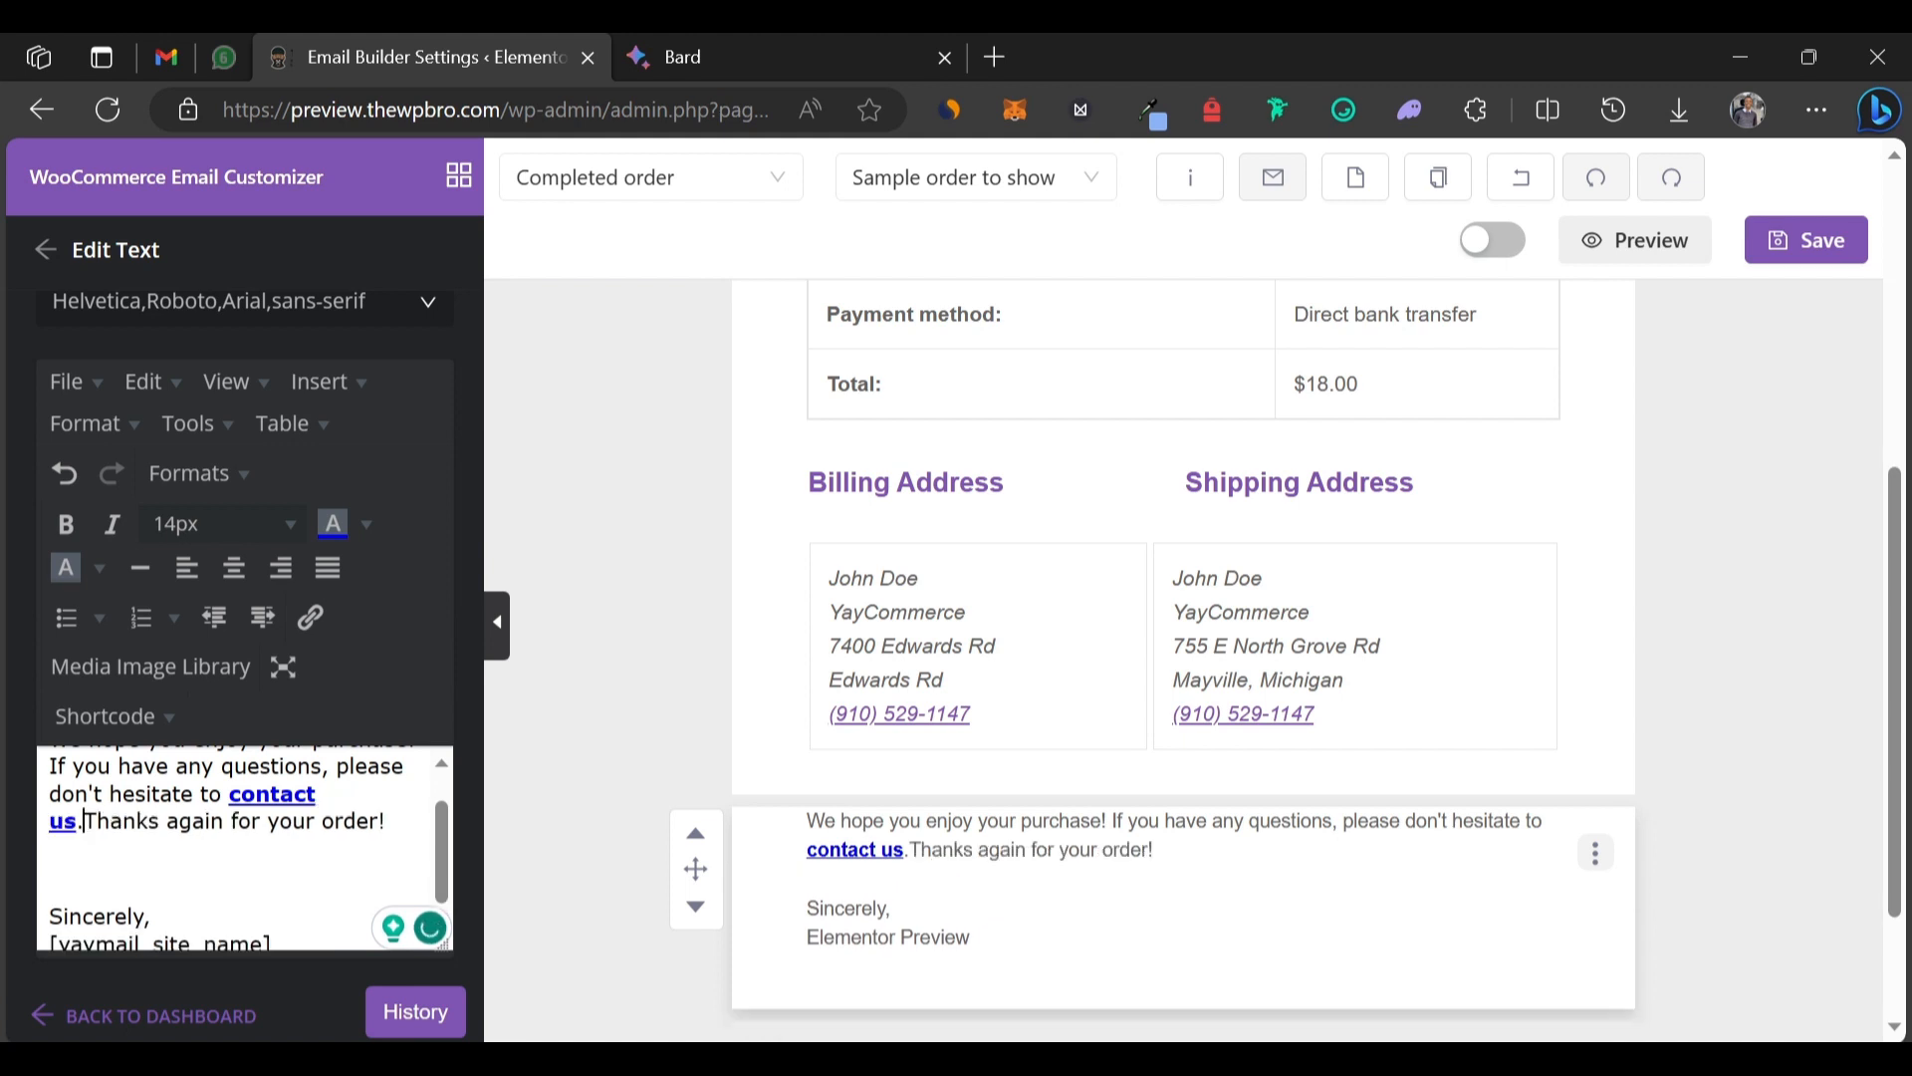
{"action": "type", "text": "."}
{"action": "key", "text": "Return"}
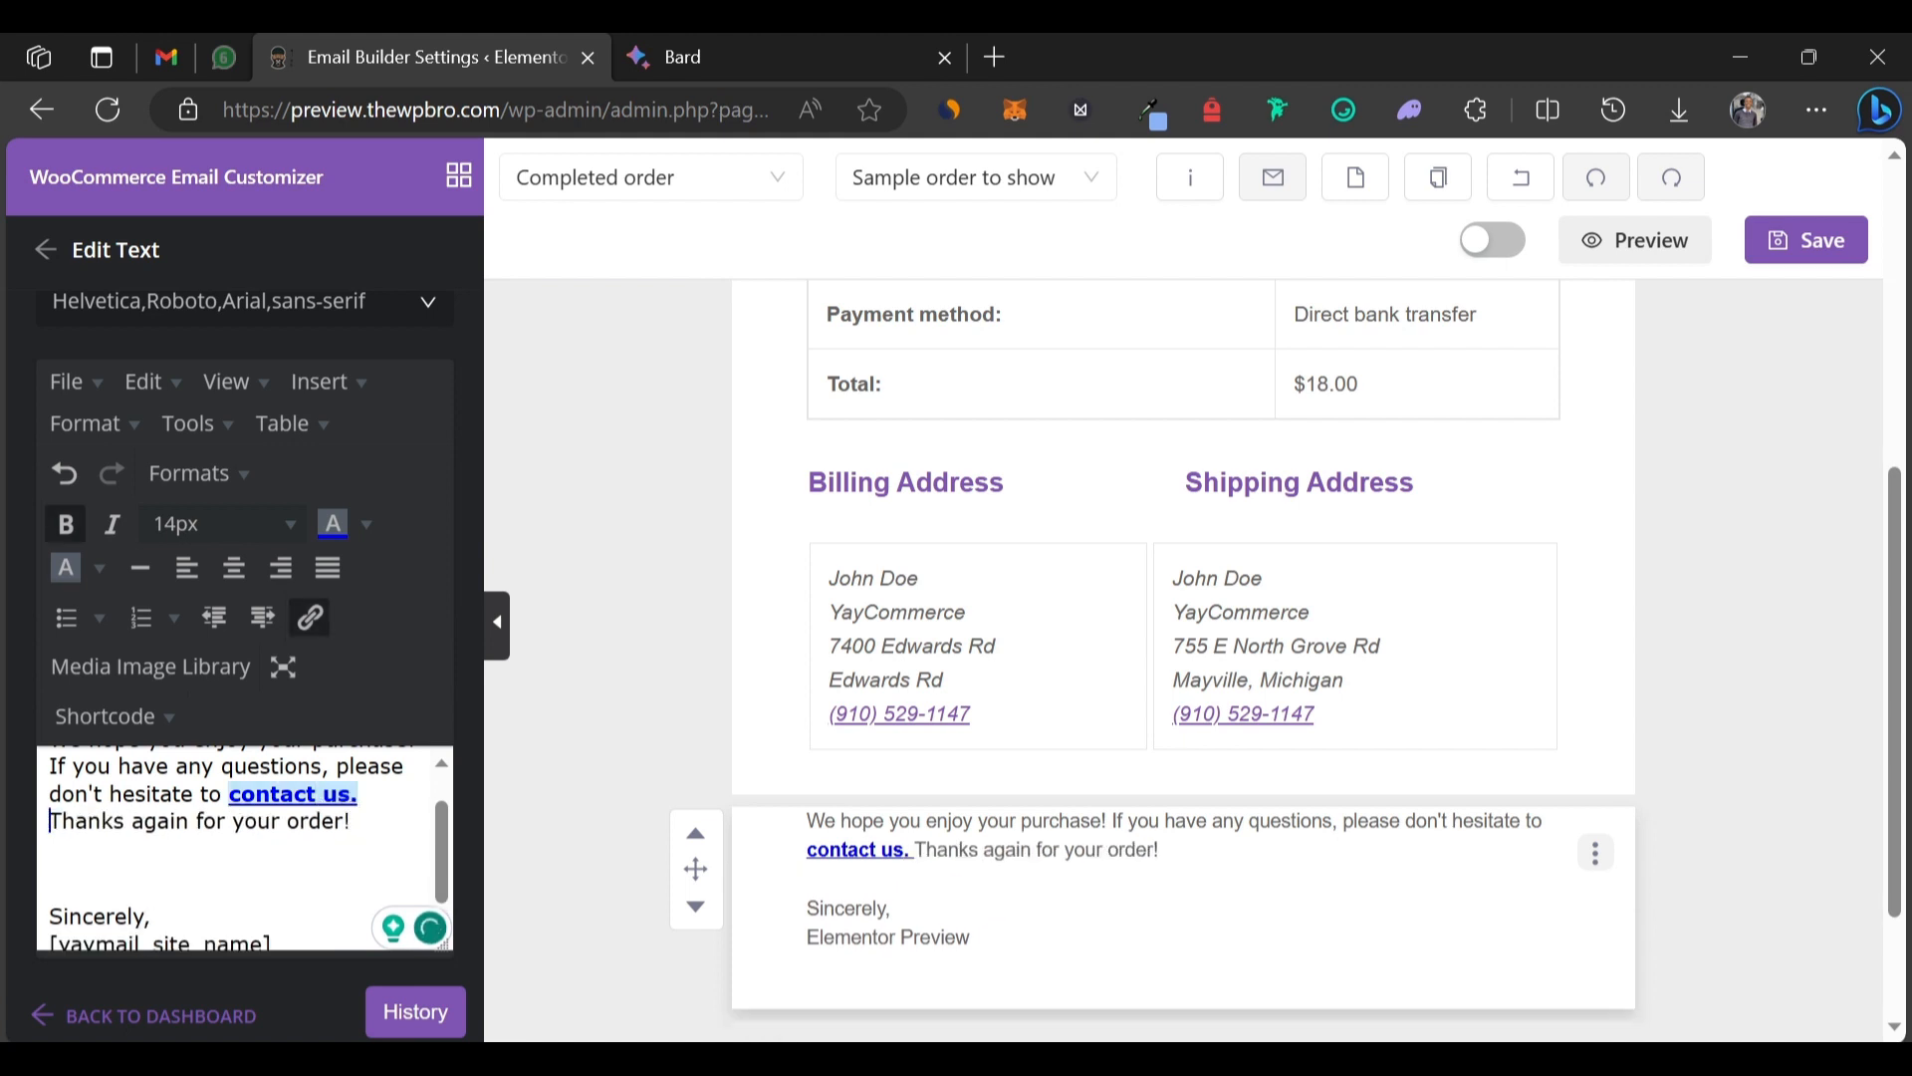
{"action": "scroll", "coordinate": [1208, 534], "scroll_direction": "up", "scroll_amount": 6}
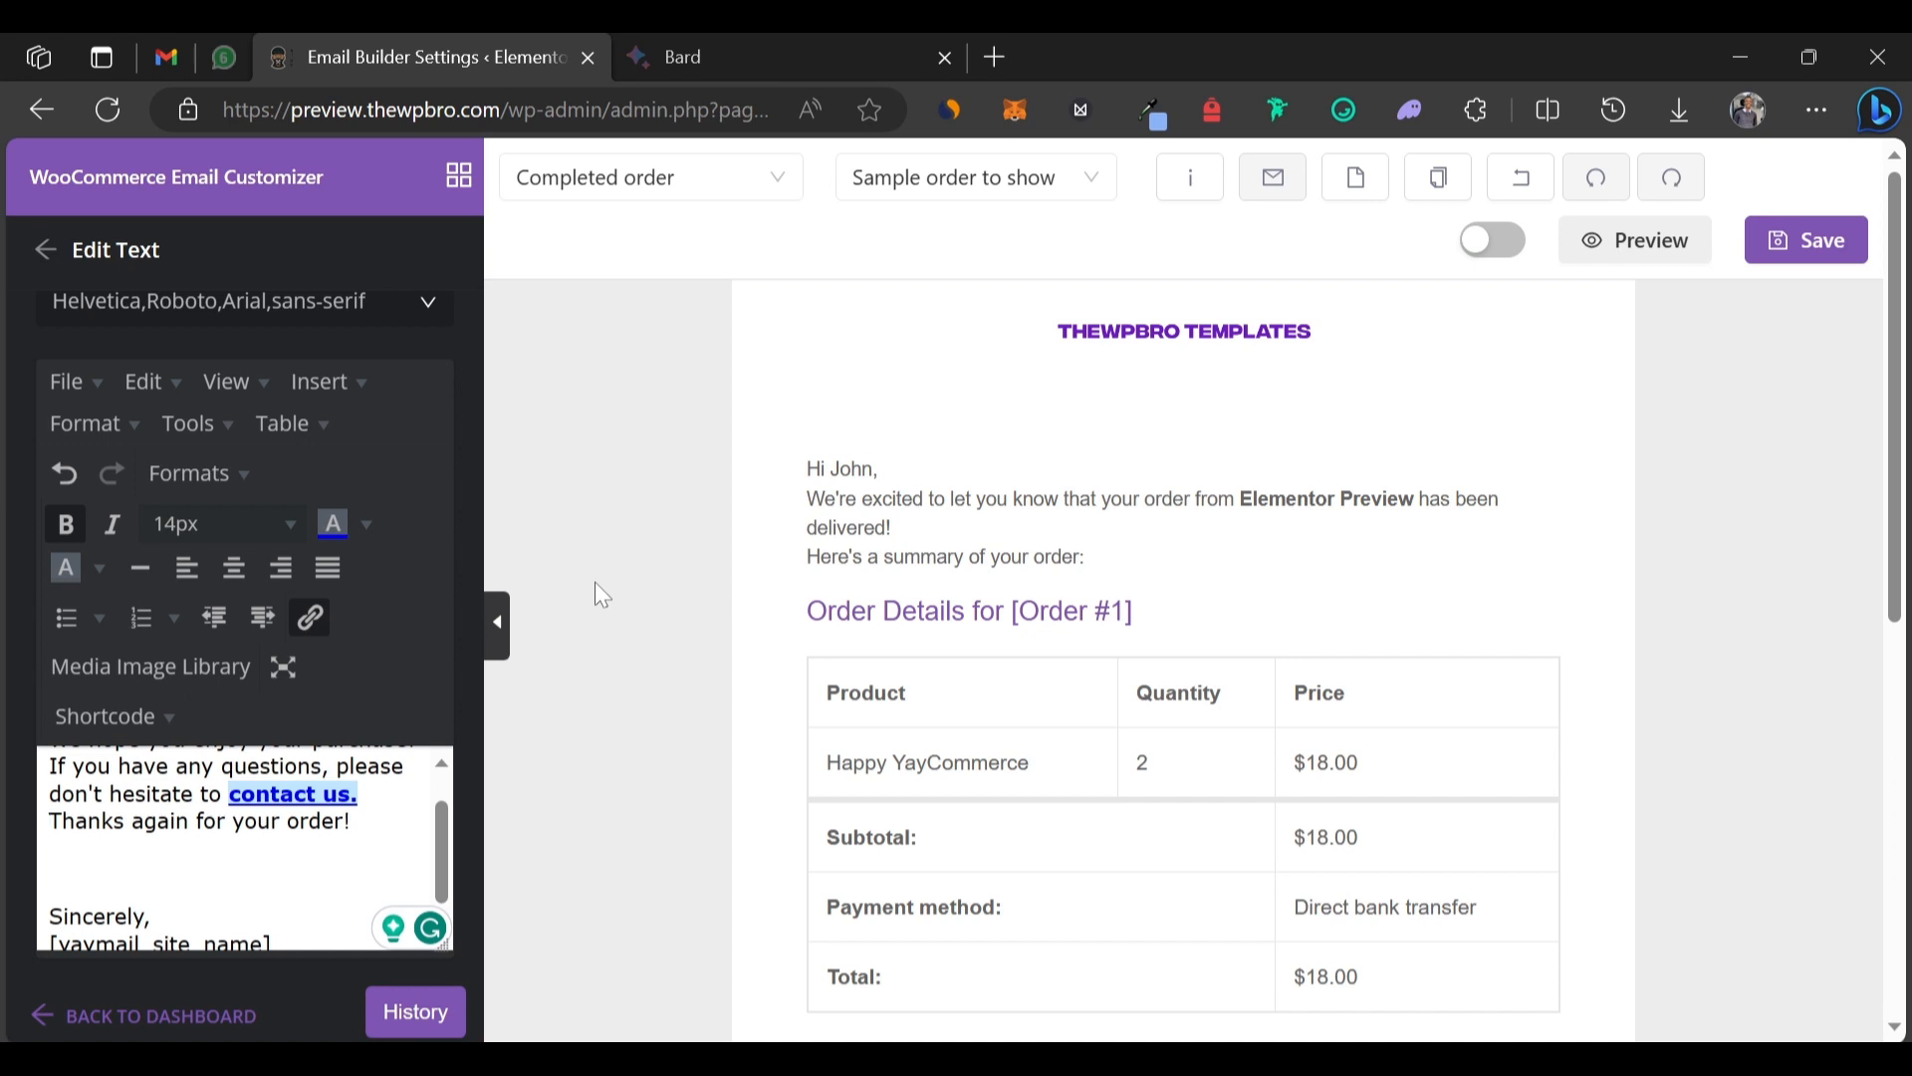
Enable the Completed order email template and save it.
{"action": "left_click", "coordinate": [1238, 241]}
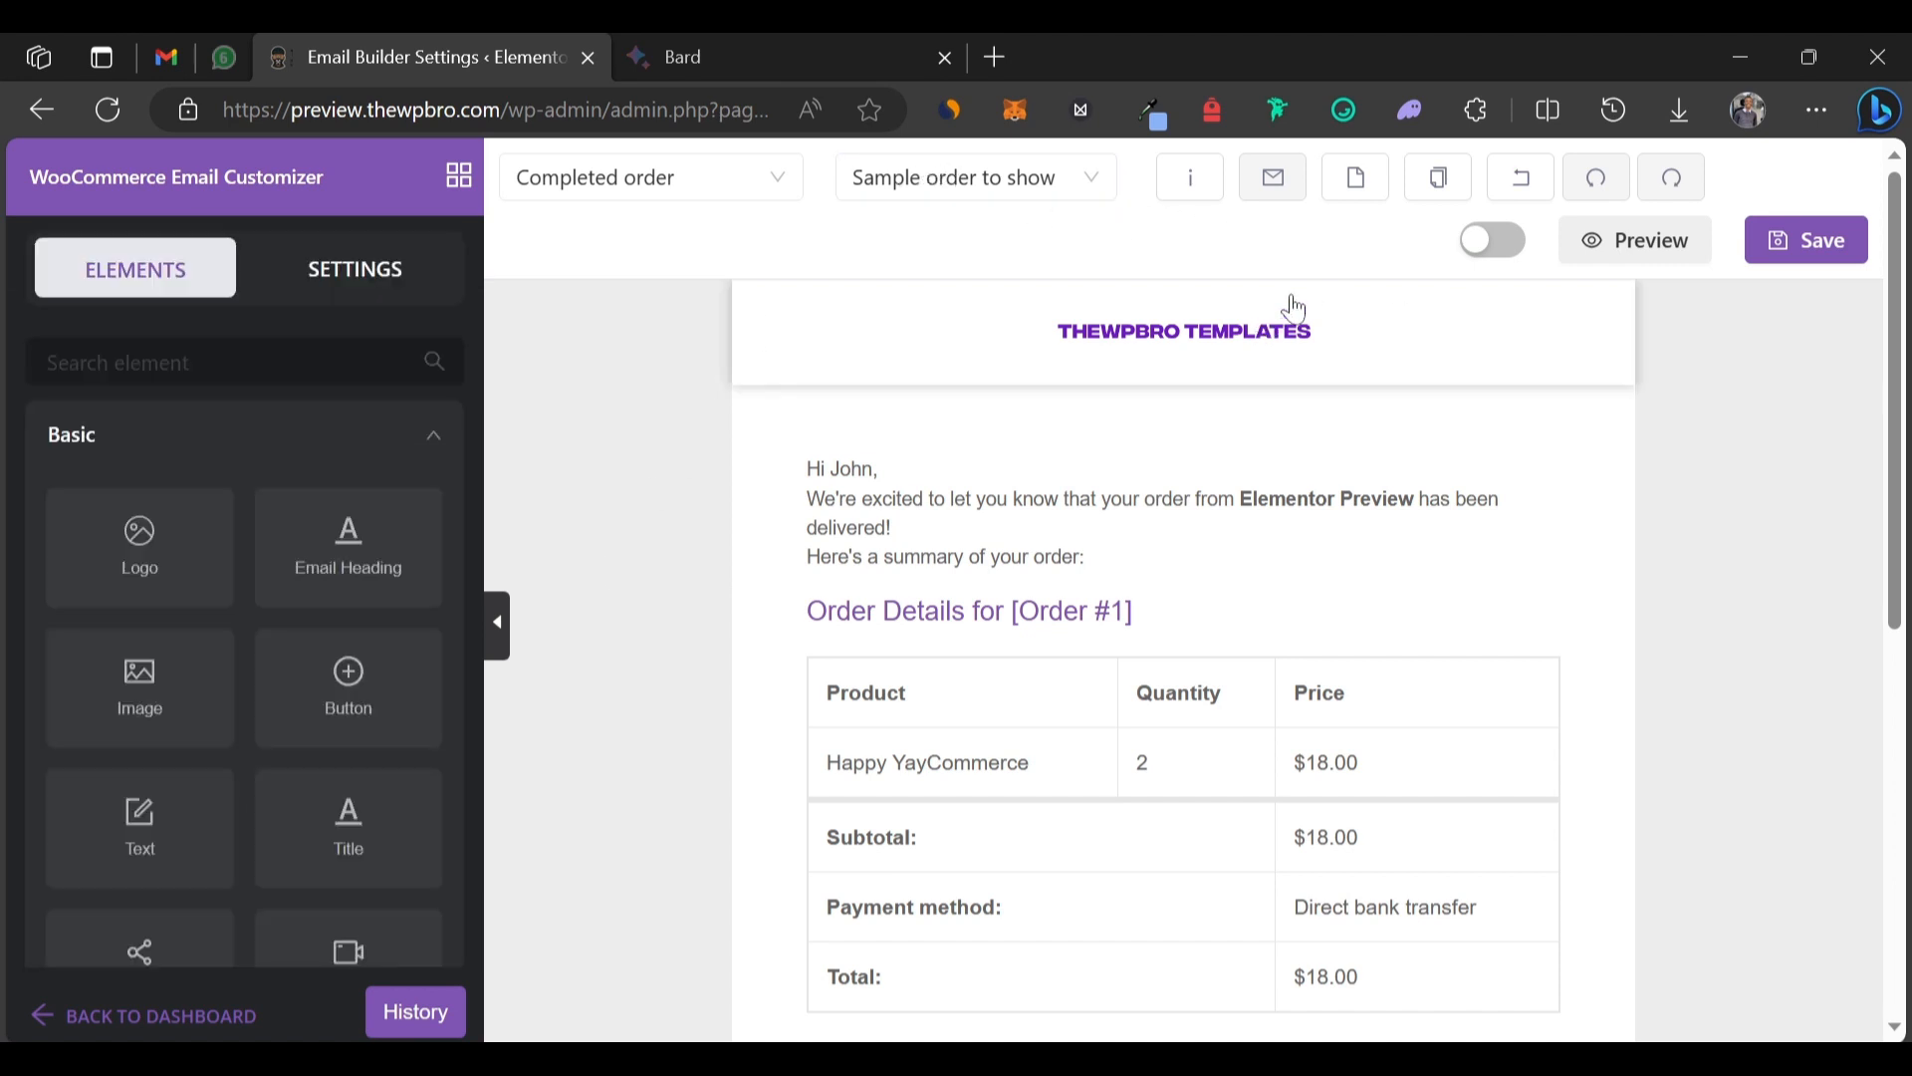
{"action": "left_click", "coordinate": [1491, 249]}
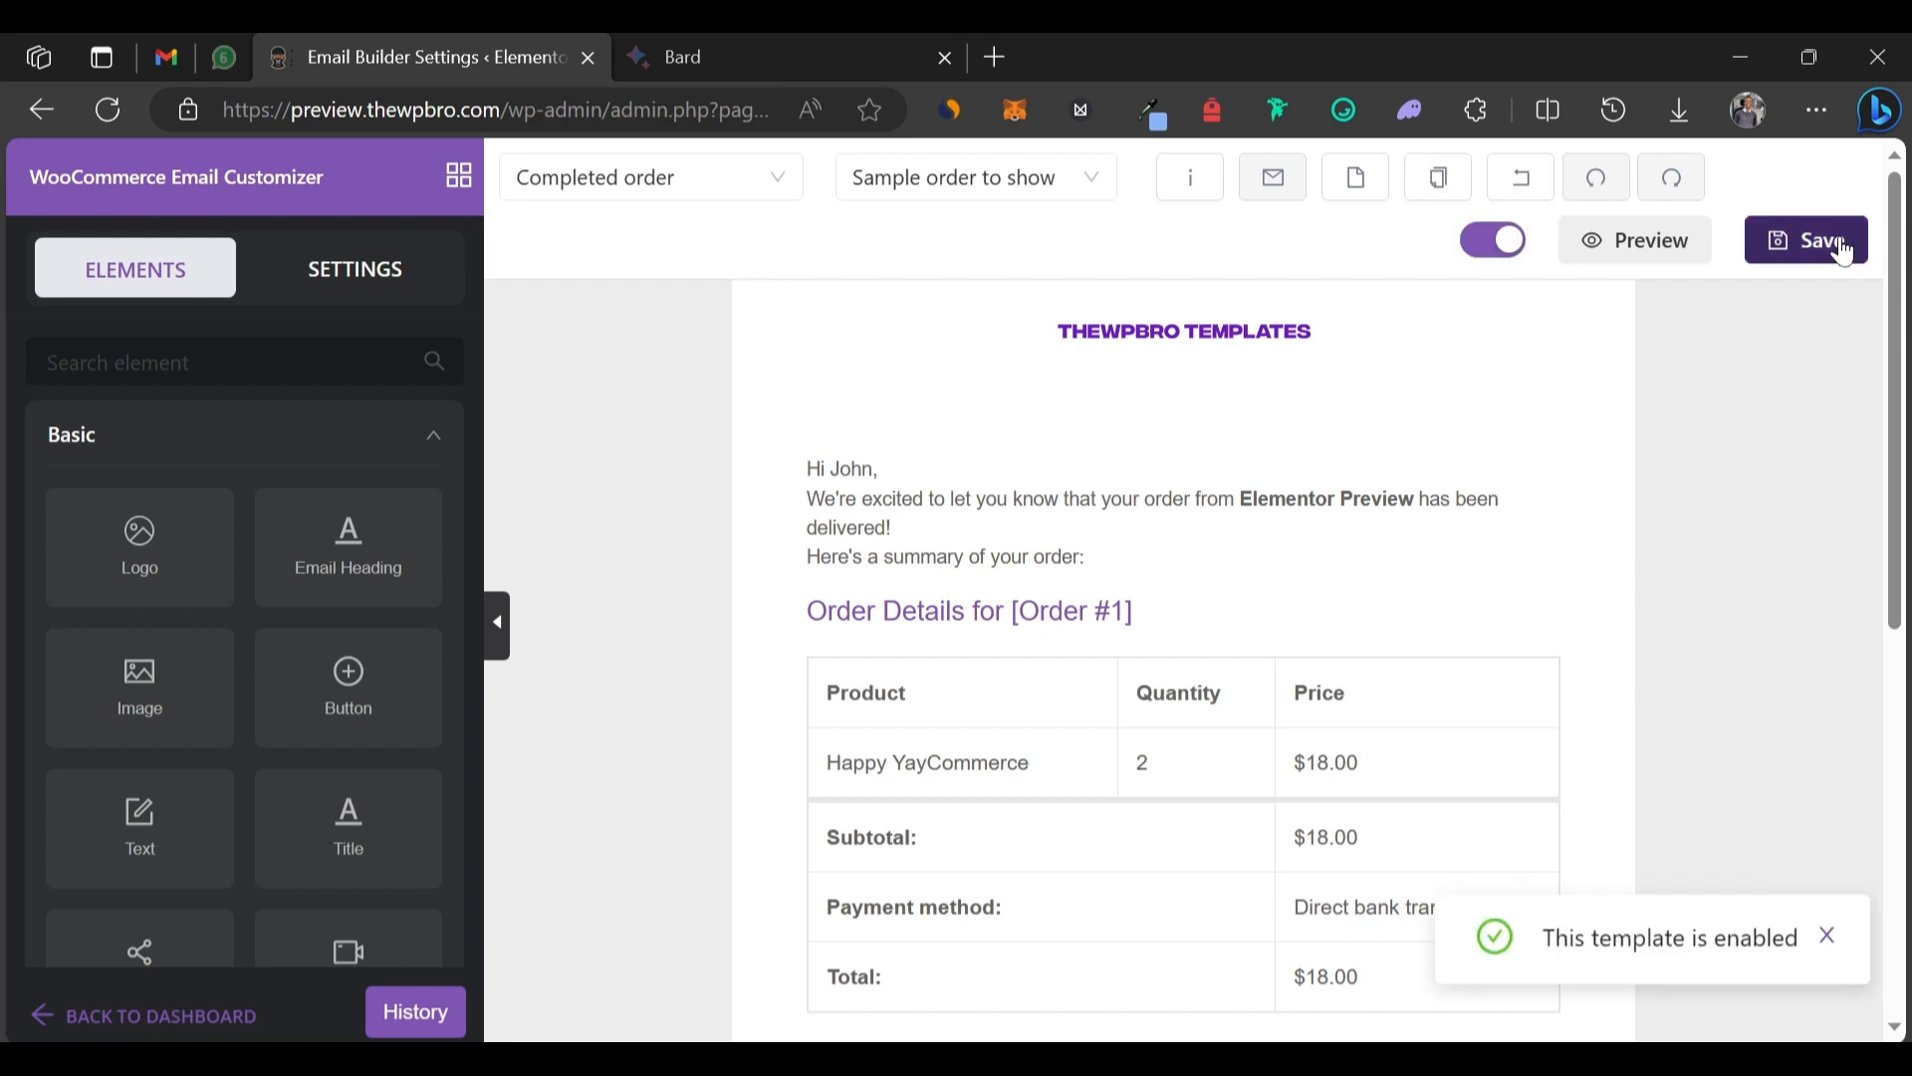
{"action": "left_click", "coordinate": [1843, 249]}
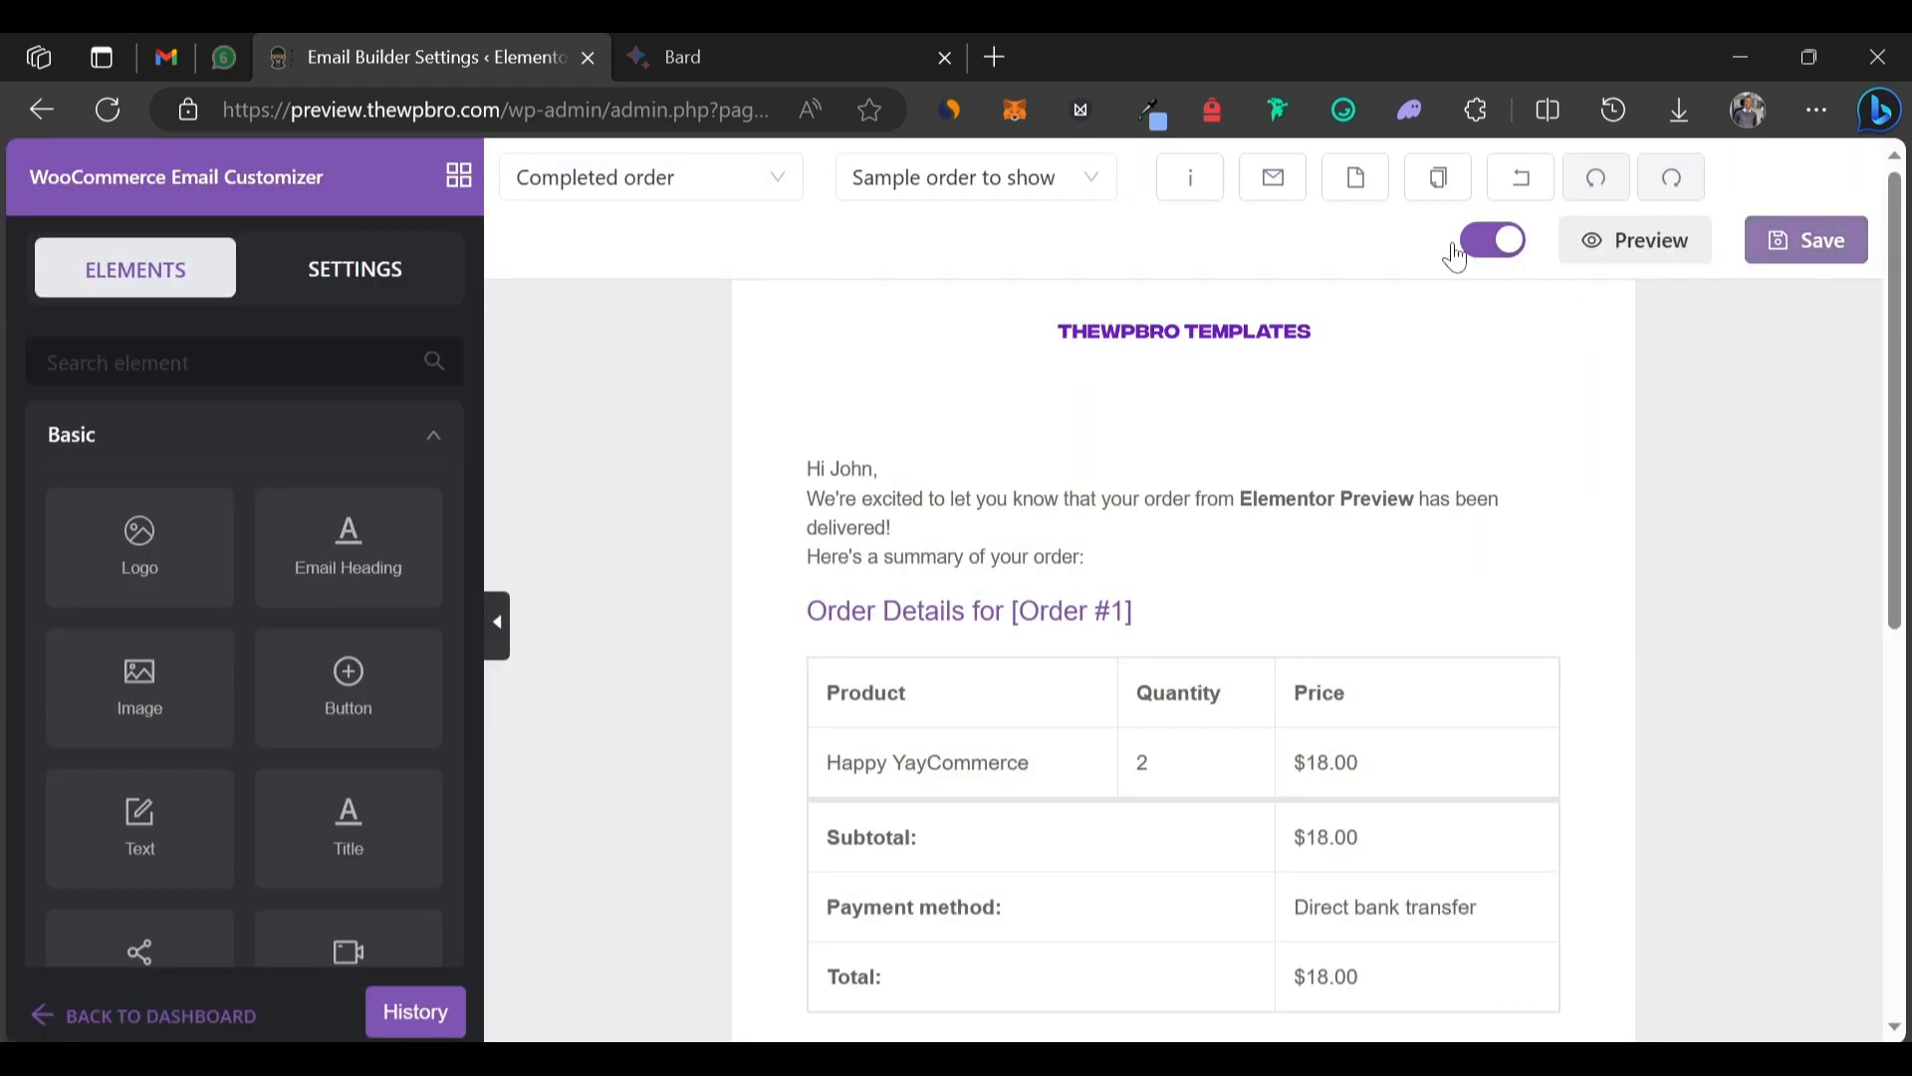
Send a test email of the template to the test address.
{"action": "left_click", "coordinate": [1274, 199]}
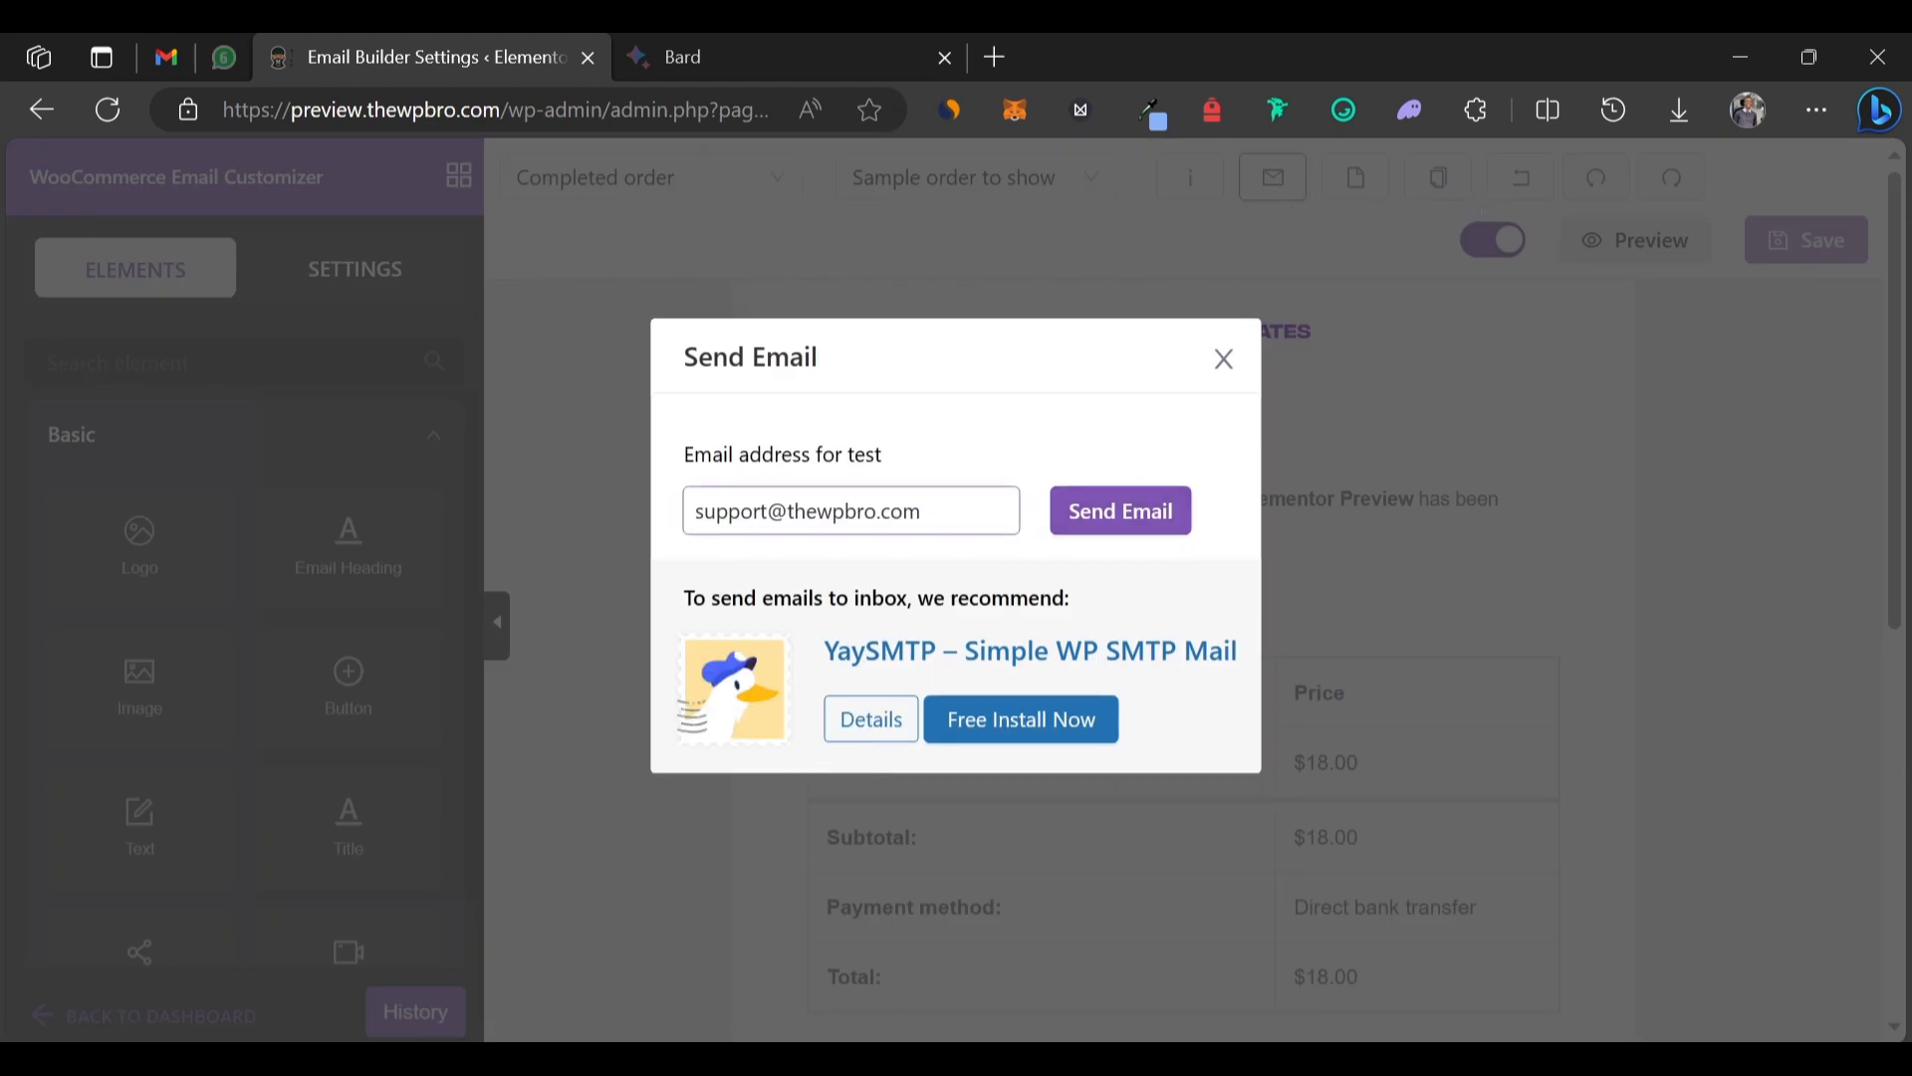
{"action": "left_click_drag", "start_coordinate": [1086, 430], "coordinate": [1137, 504]}
{"action": "left_click", "coordinate": [1140, 512]}
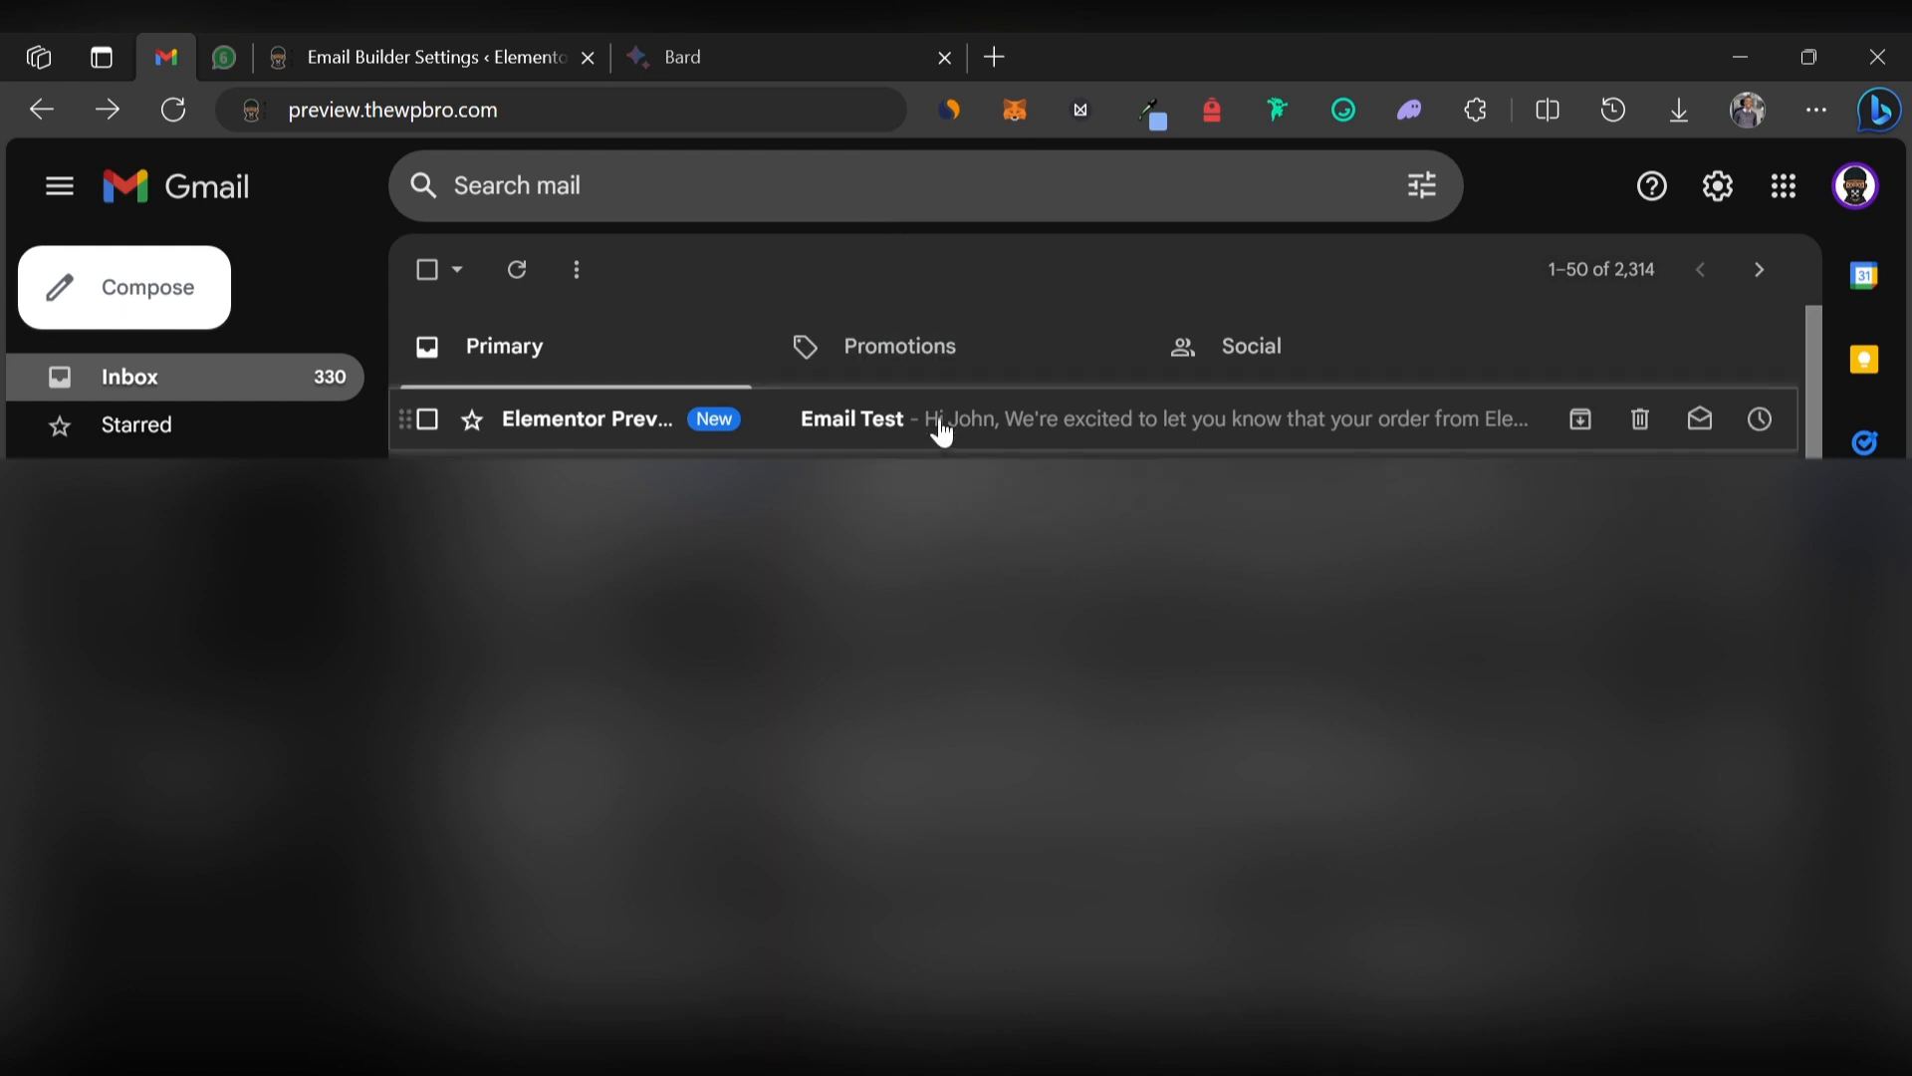
Open the 'Email Test' message in Gmail and scroll down to its sign-off and footer.
{"action": "left_click", "coordinate": [1090, 423]}
{"action": "scroll", "coordinate": [1015, 566], "scroll_direction": "down", "scroll_amount": 1}
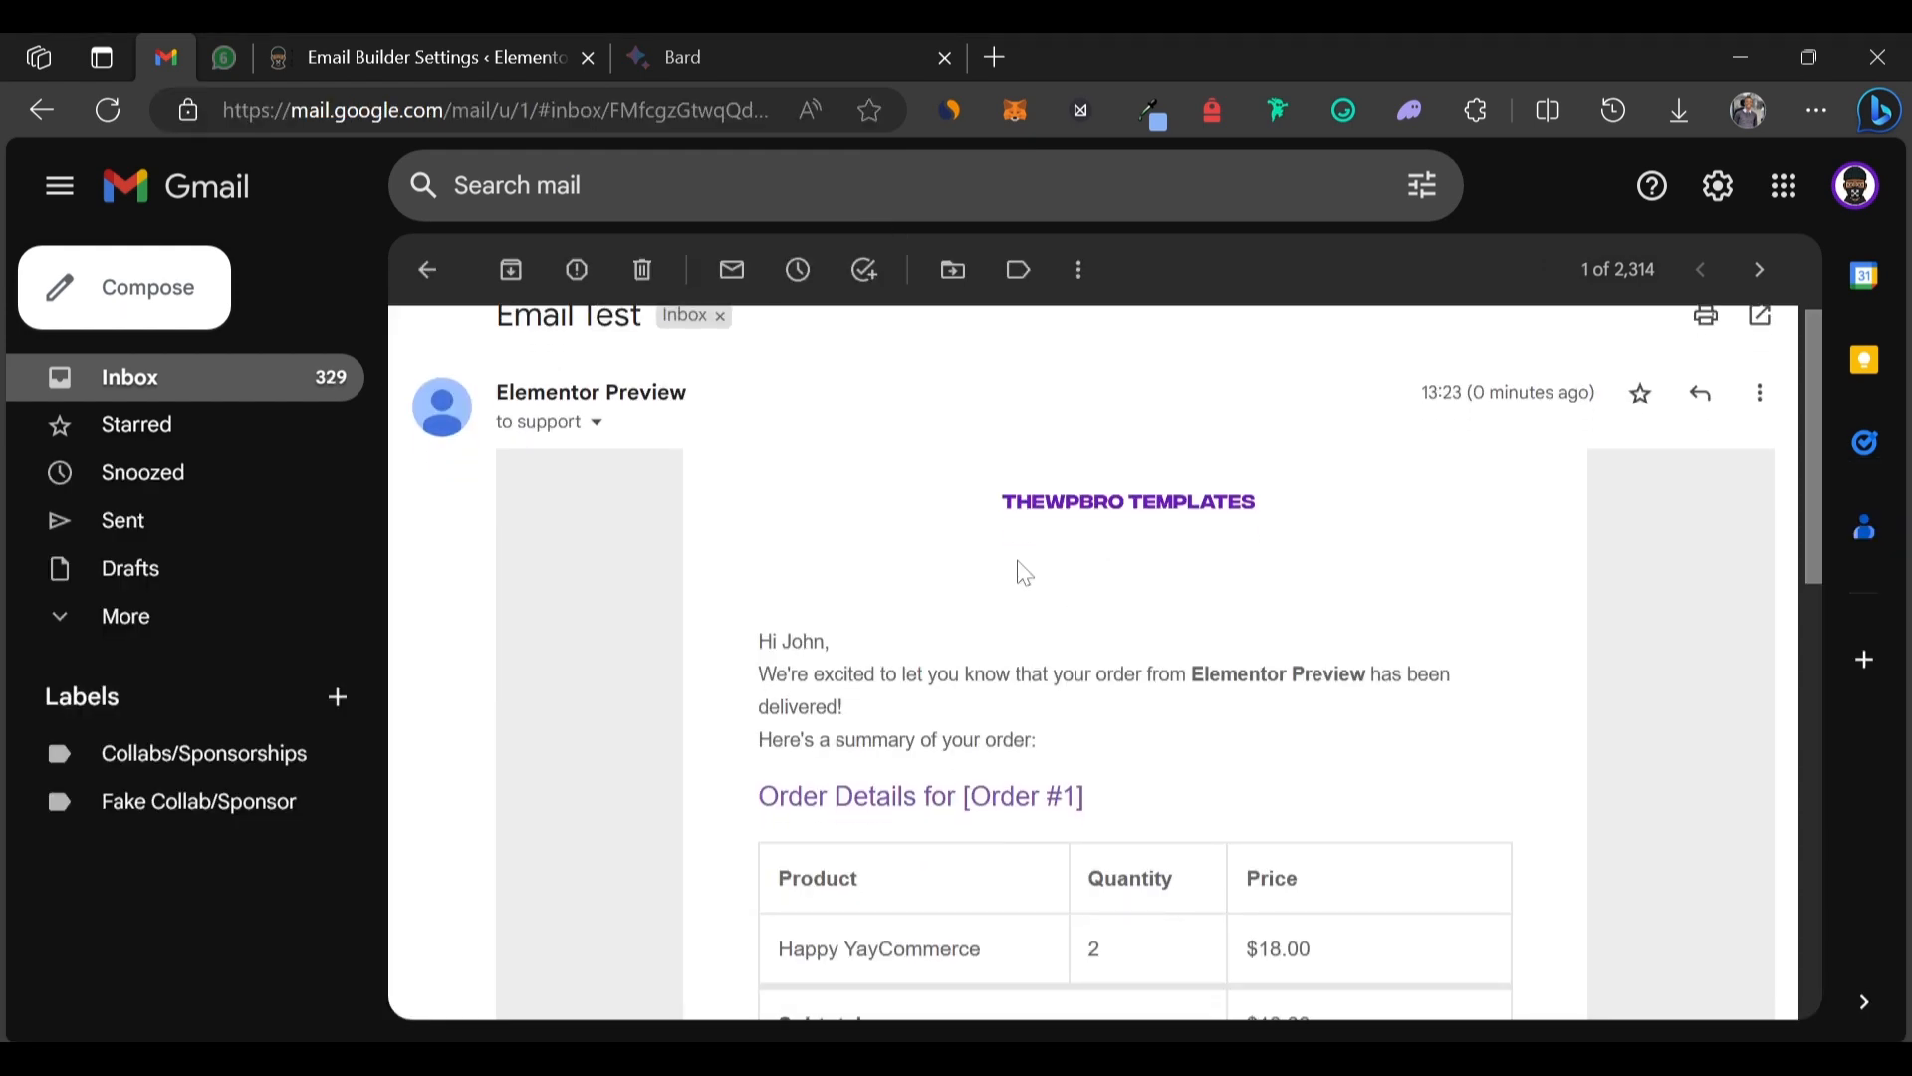
{"action": "scroll", "coordinate": [865, 637], "scroll_direction": "down", "scroll_amount": 5}
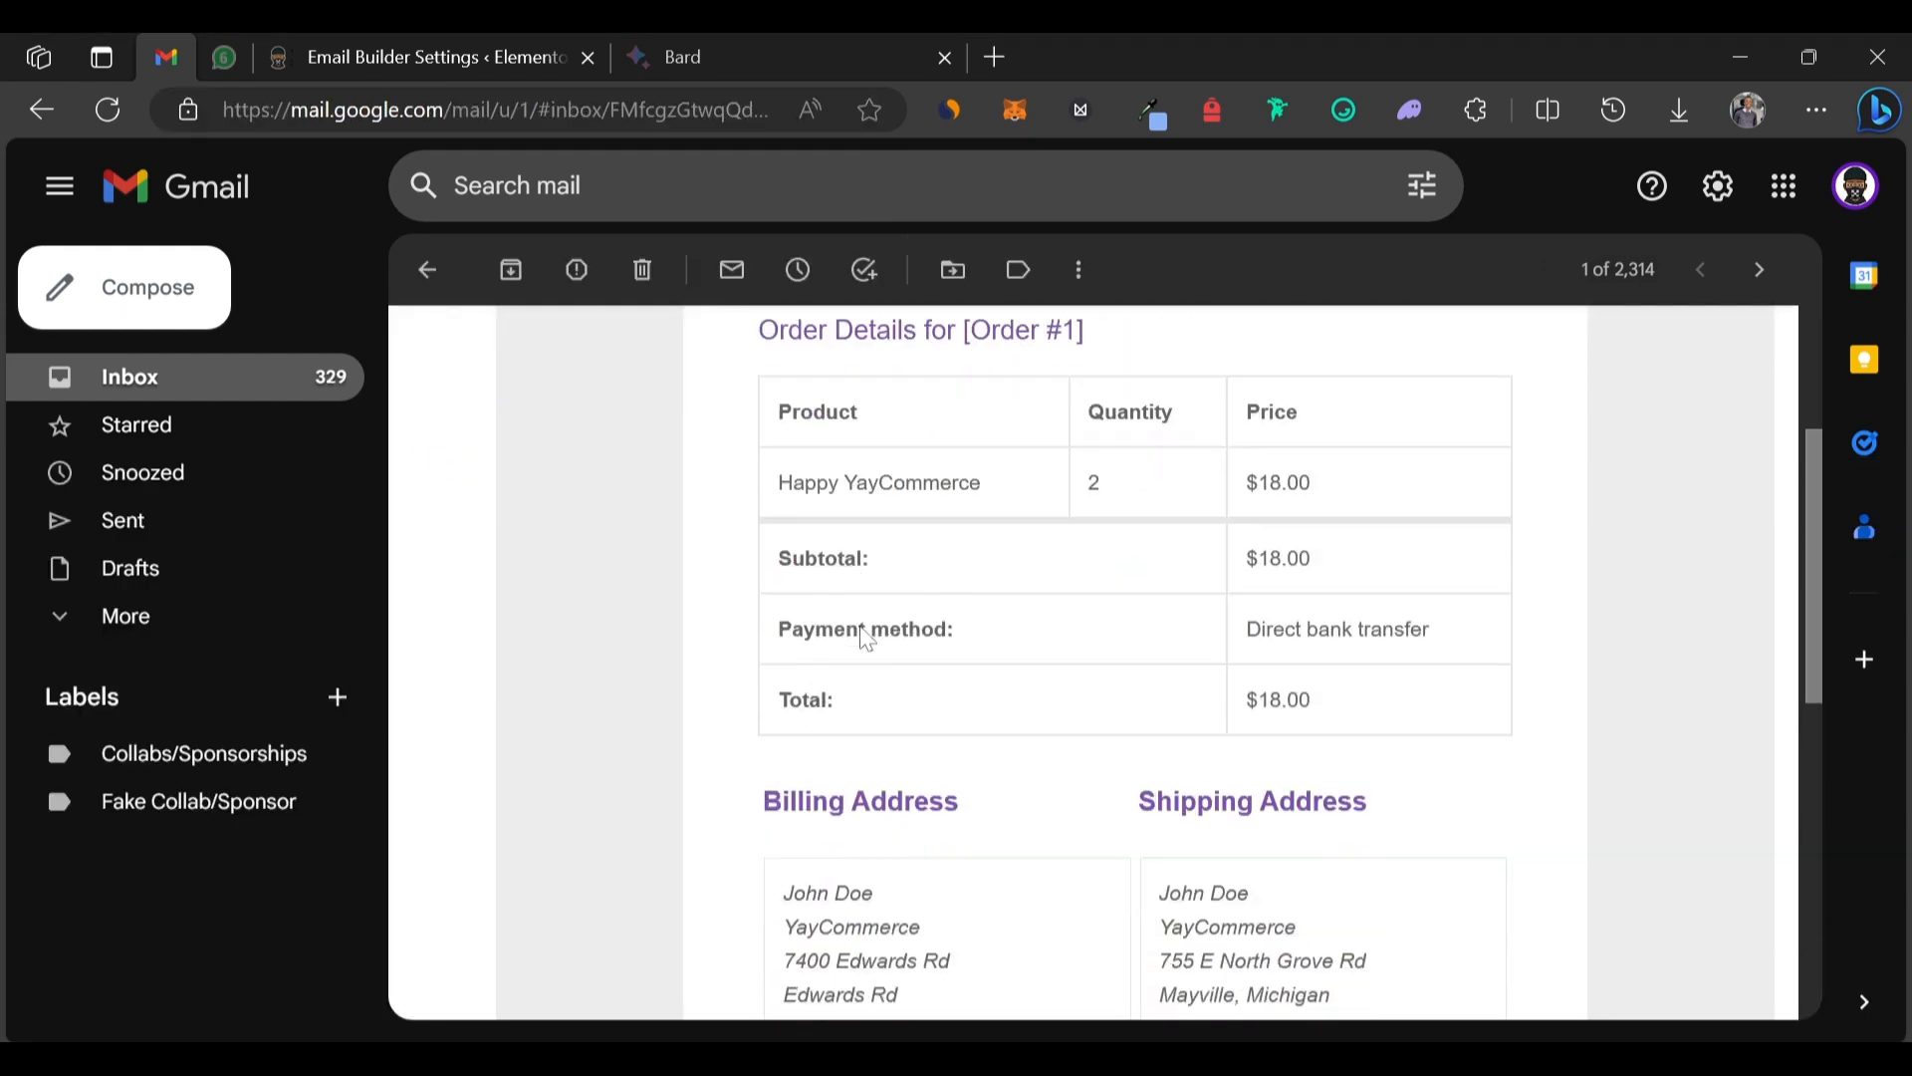
{"action": "scroll", "coordinate": [865, 637], "scroll_direction": "down", "scroll_amount": 5}
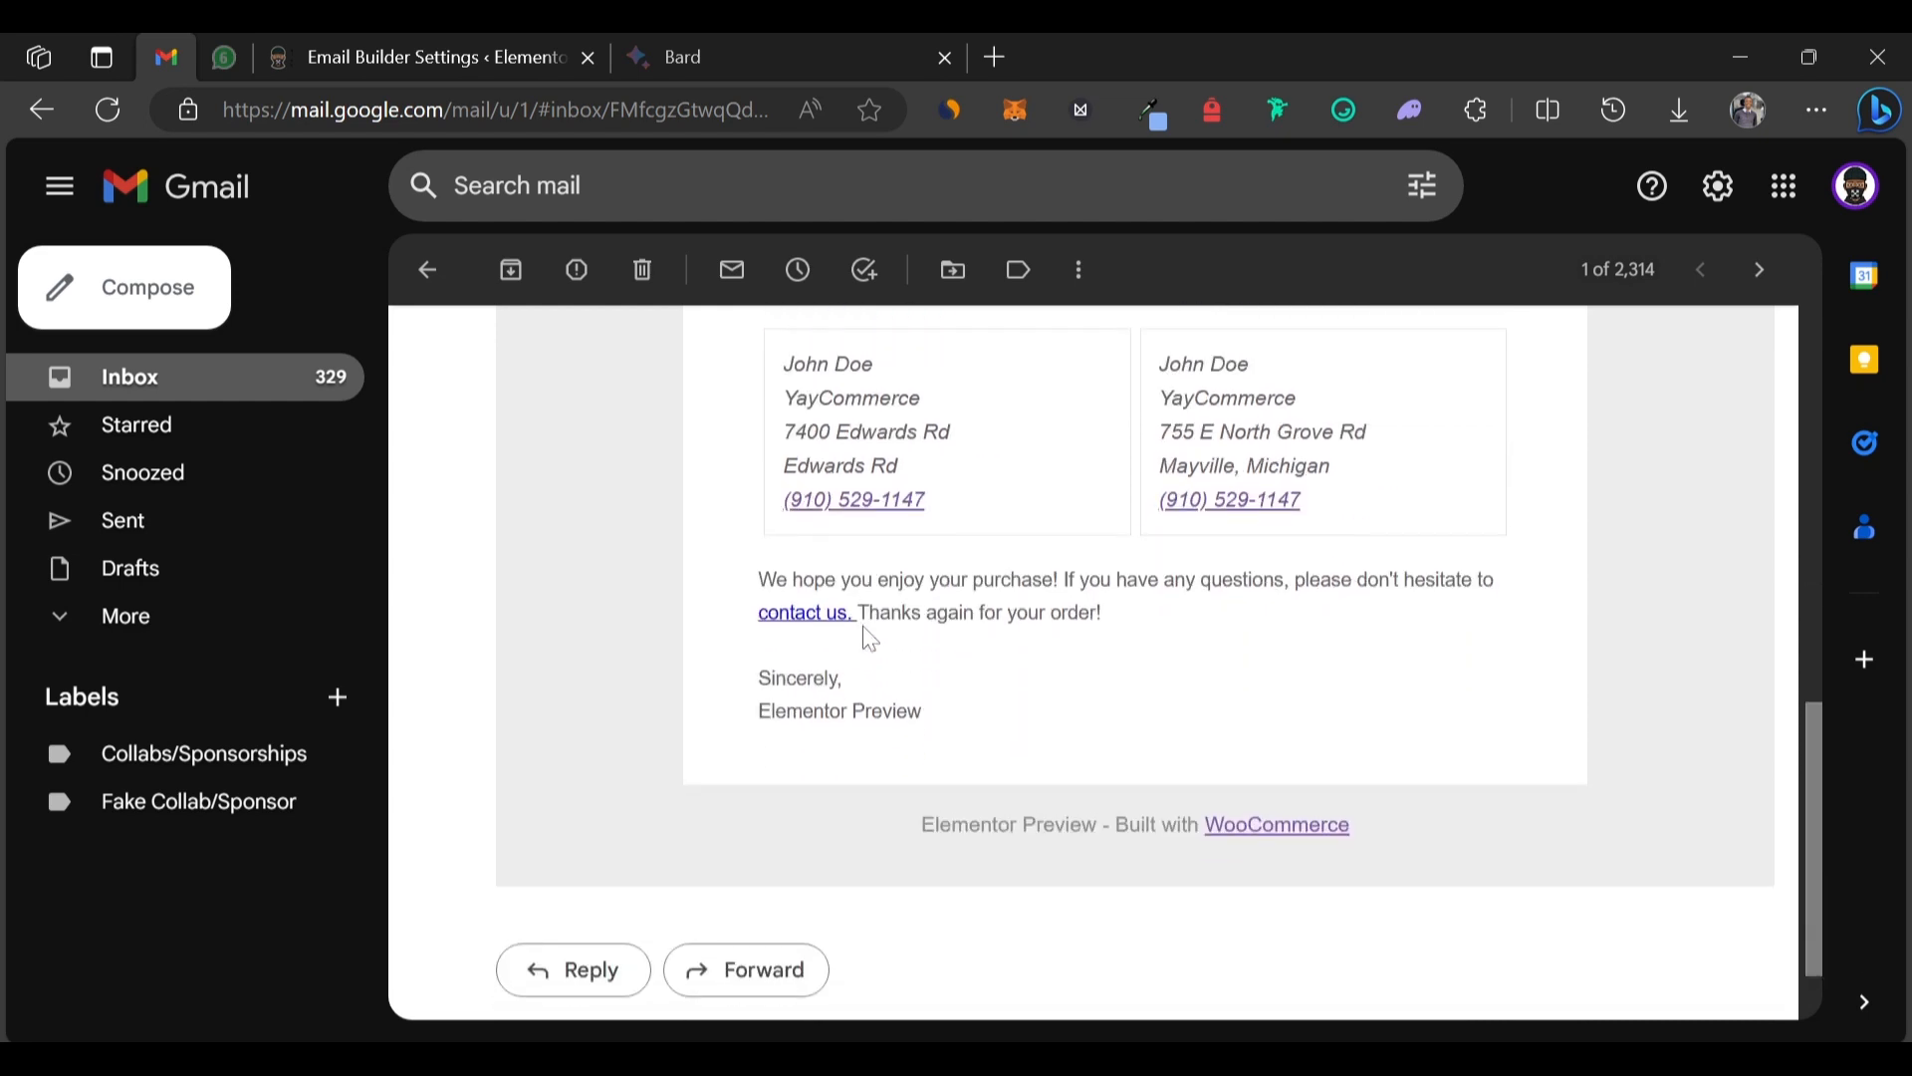
{"action": "scroll", "coordinate": [1094, 661], "scroll_direction": "down", "scroll_amount": 1}
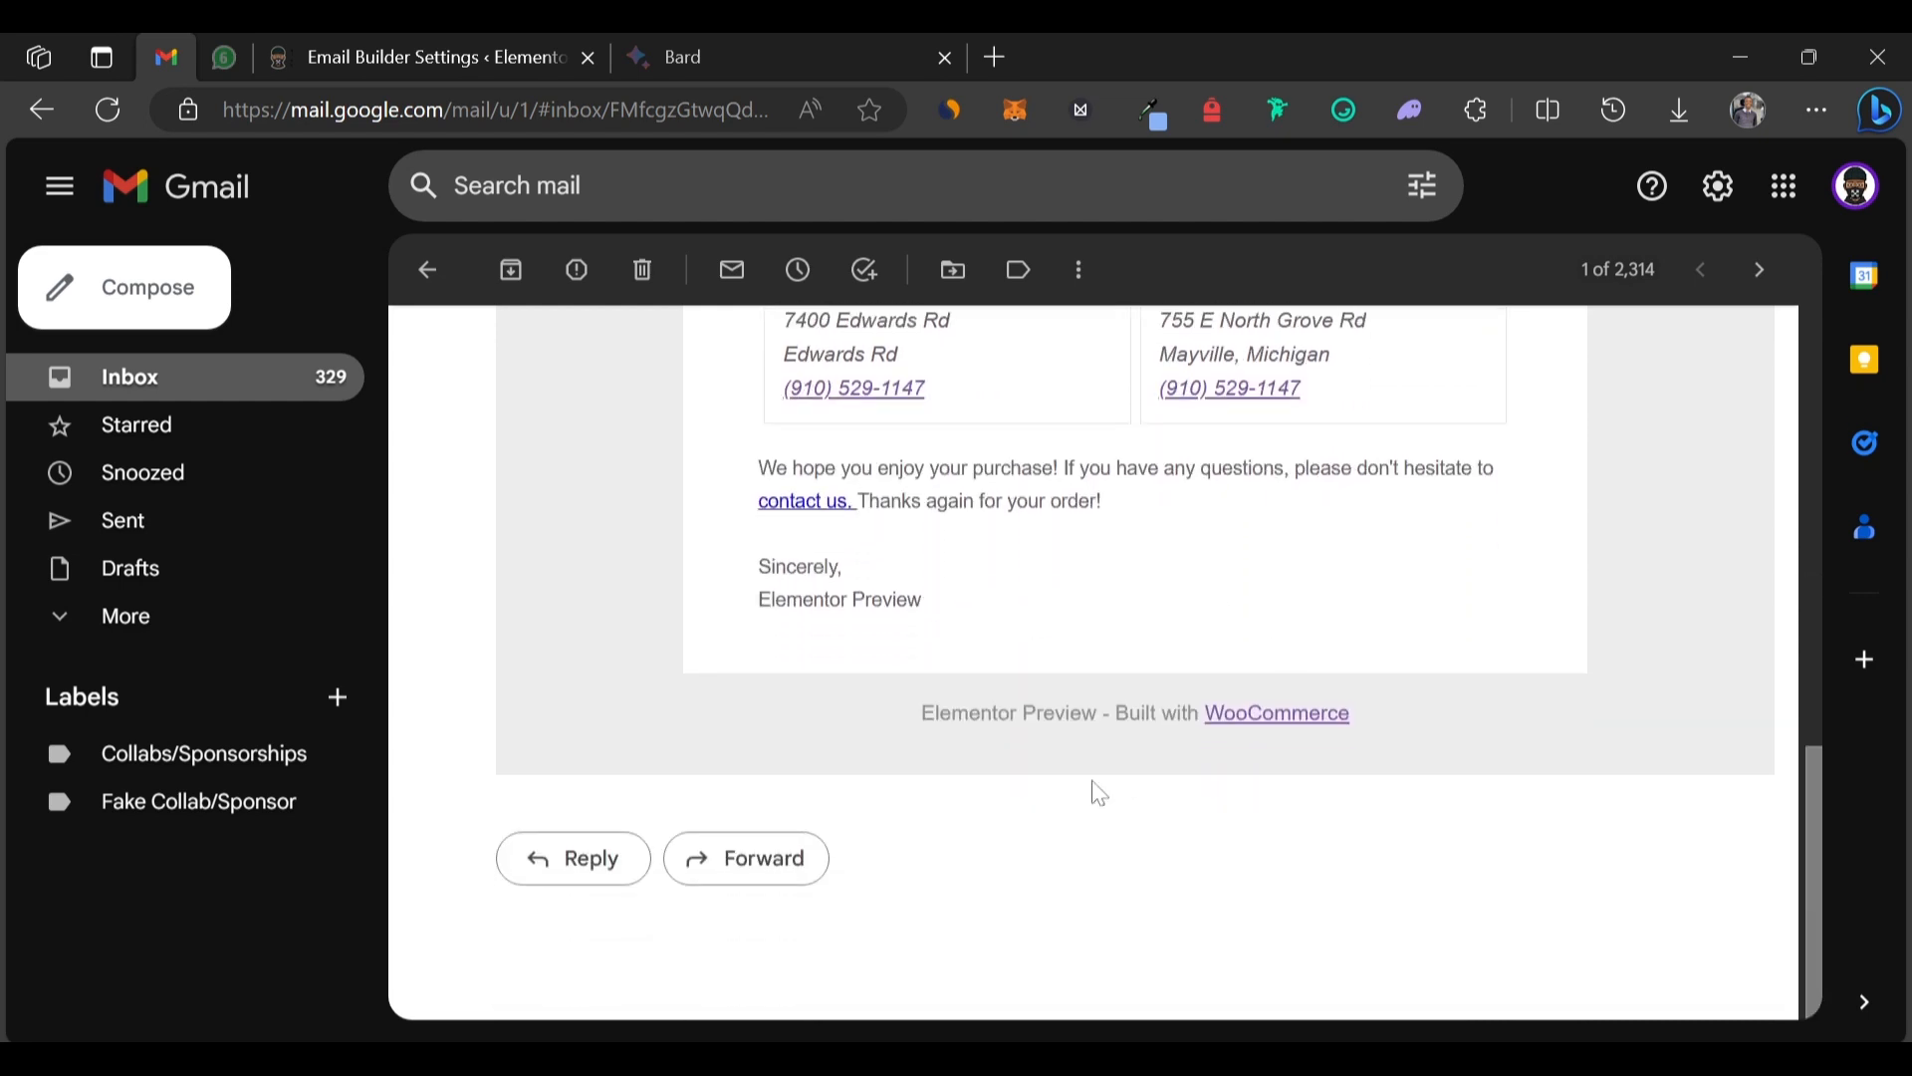
Delete ' - Built with WooCommerce' from the footer, leaving only [yaymail_site_name], and save.
{"action": "left_click", "coordinate": [399, 37]}
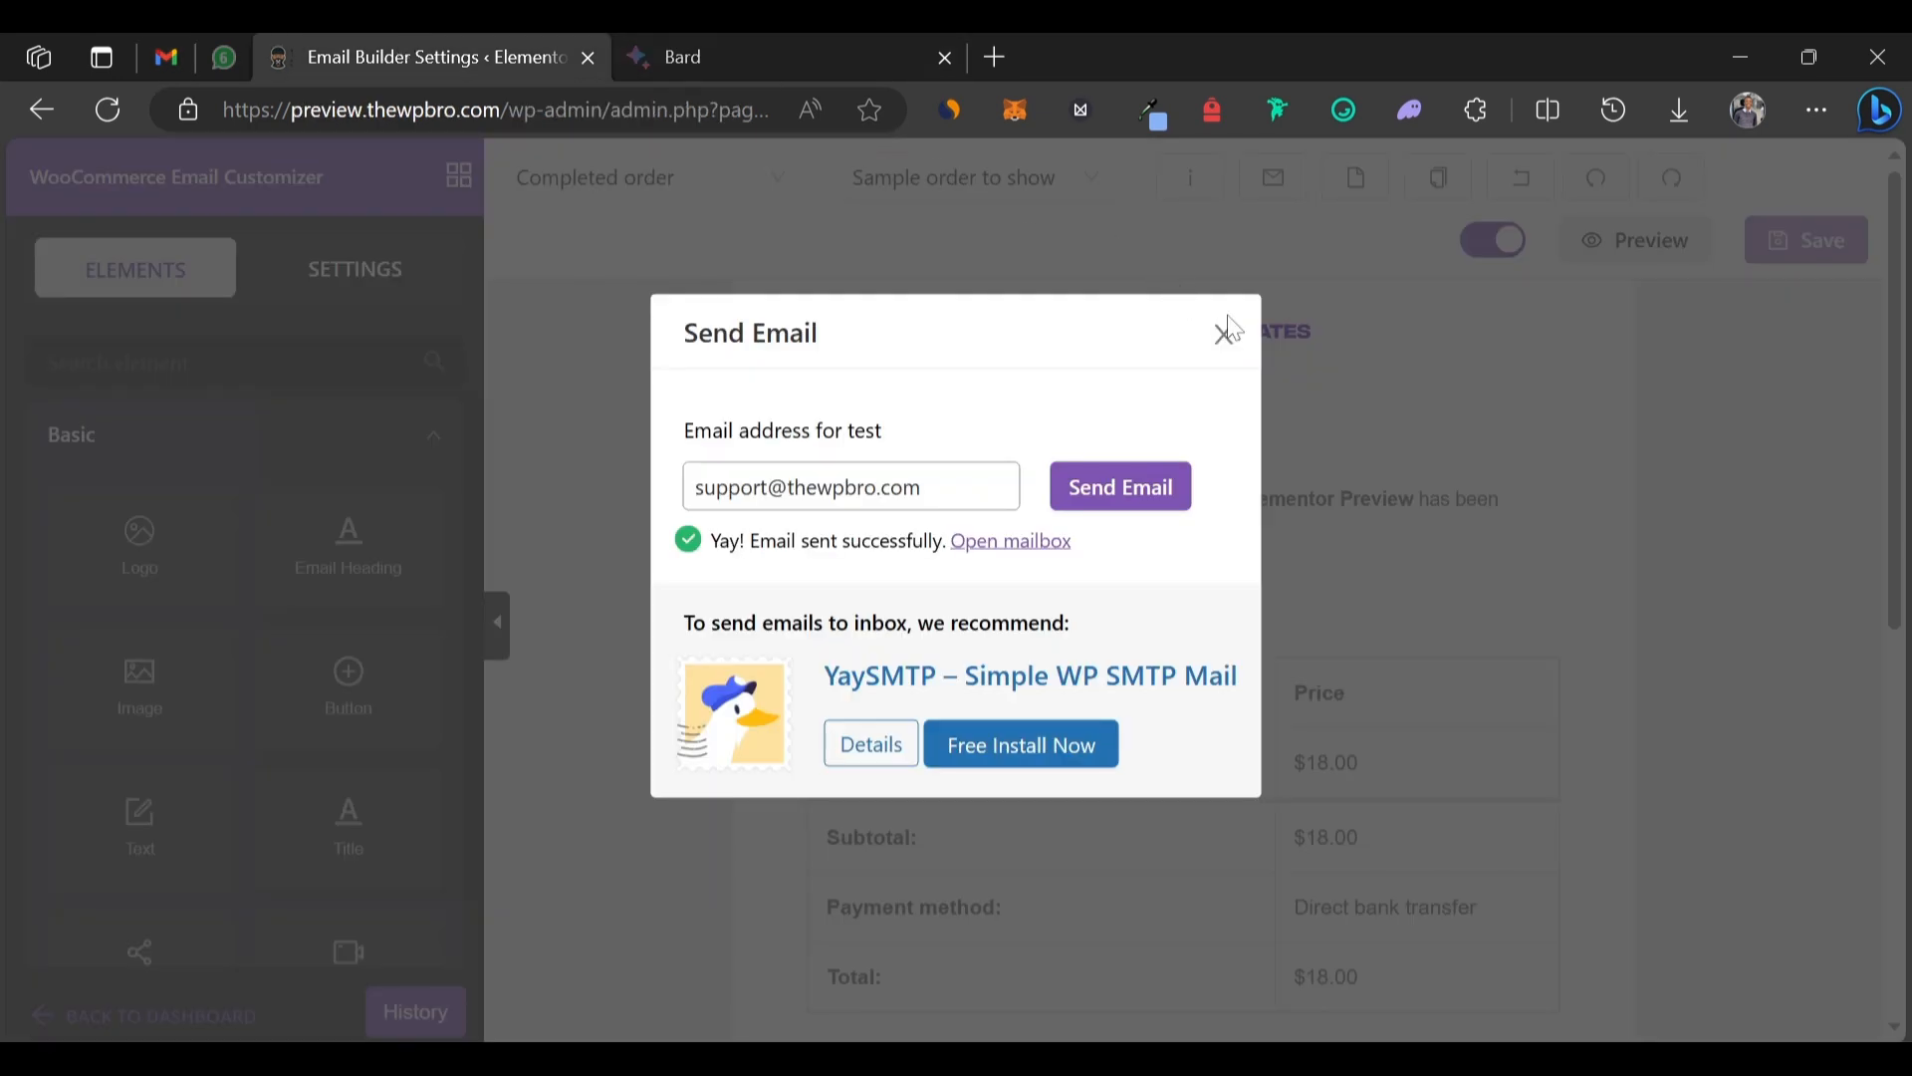
{"action": "left_click", "coordinate": [1229, 349]}
{"action": "scroll", "coordinate": [1675, 589], "scroll_direction": "down", "scroll_amount": 8}
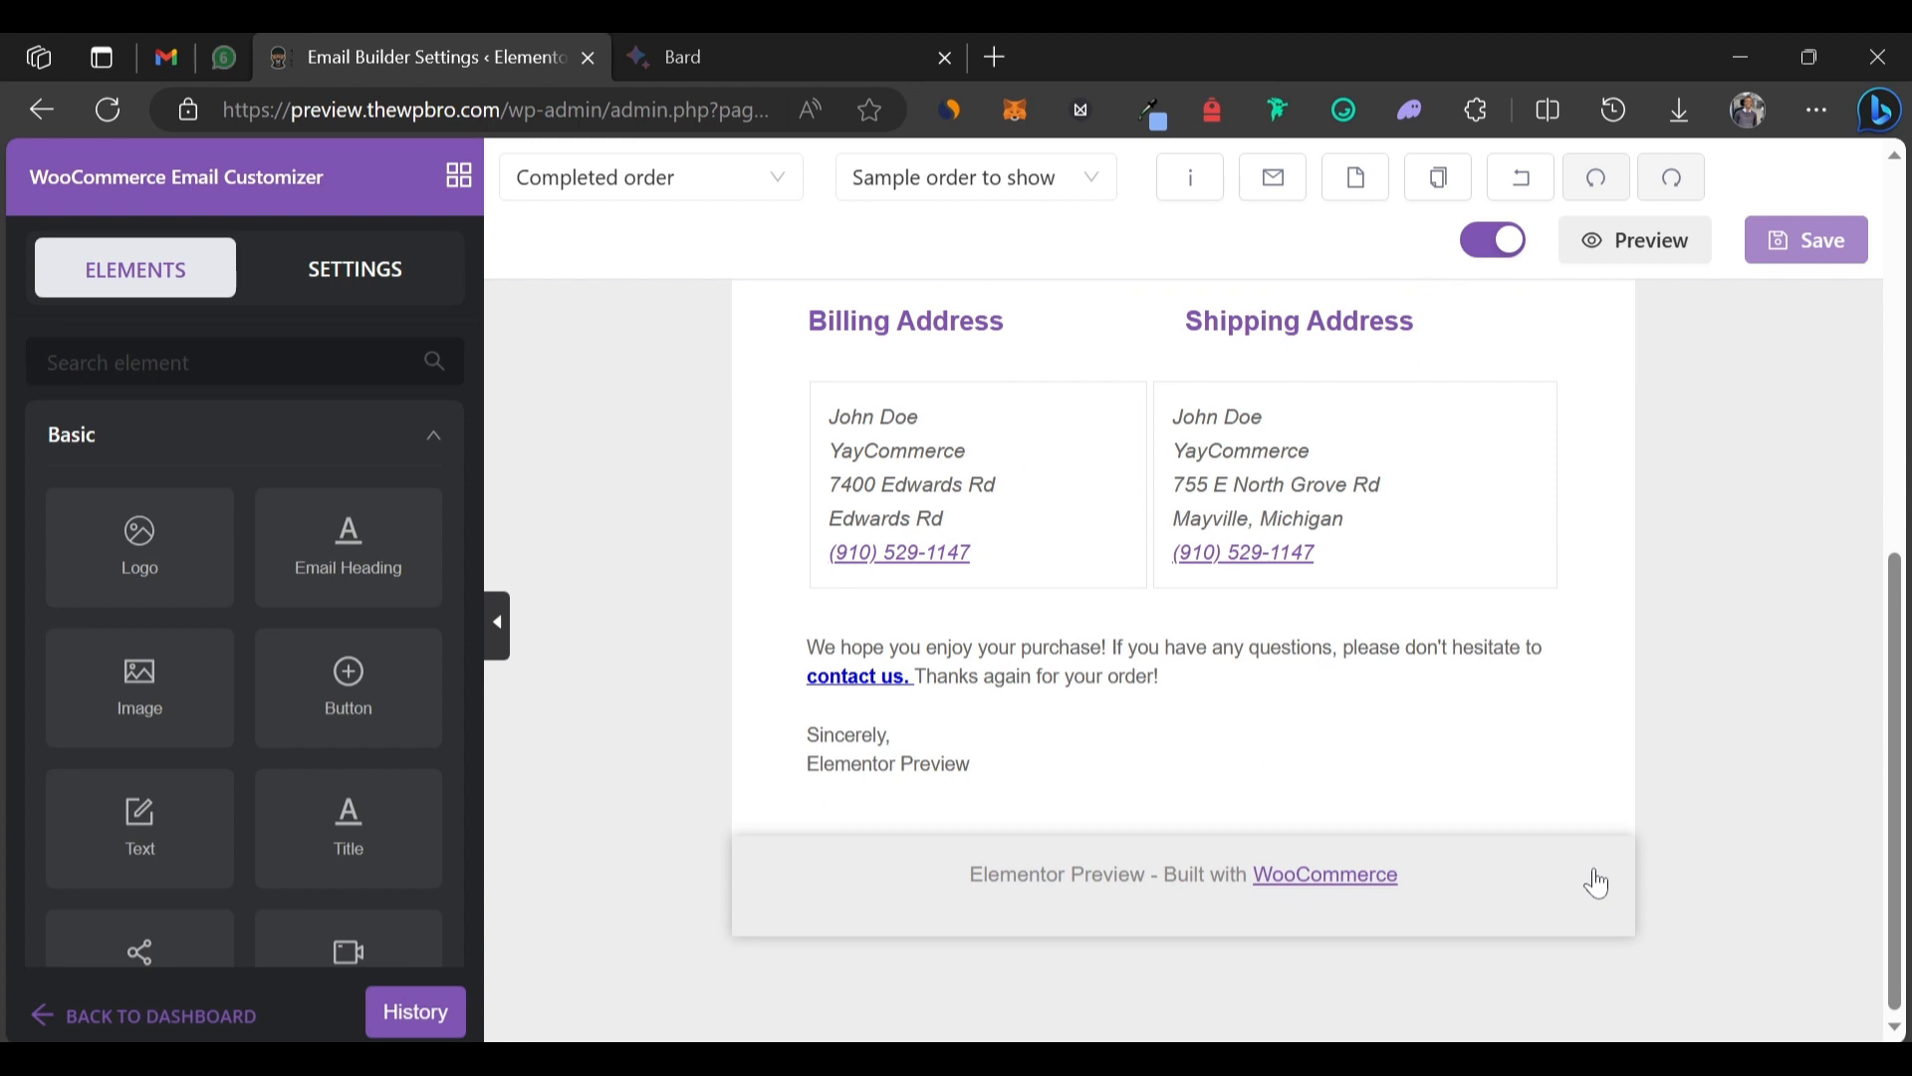
{"action": "left_click", "coordinate": [1596, 884]}
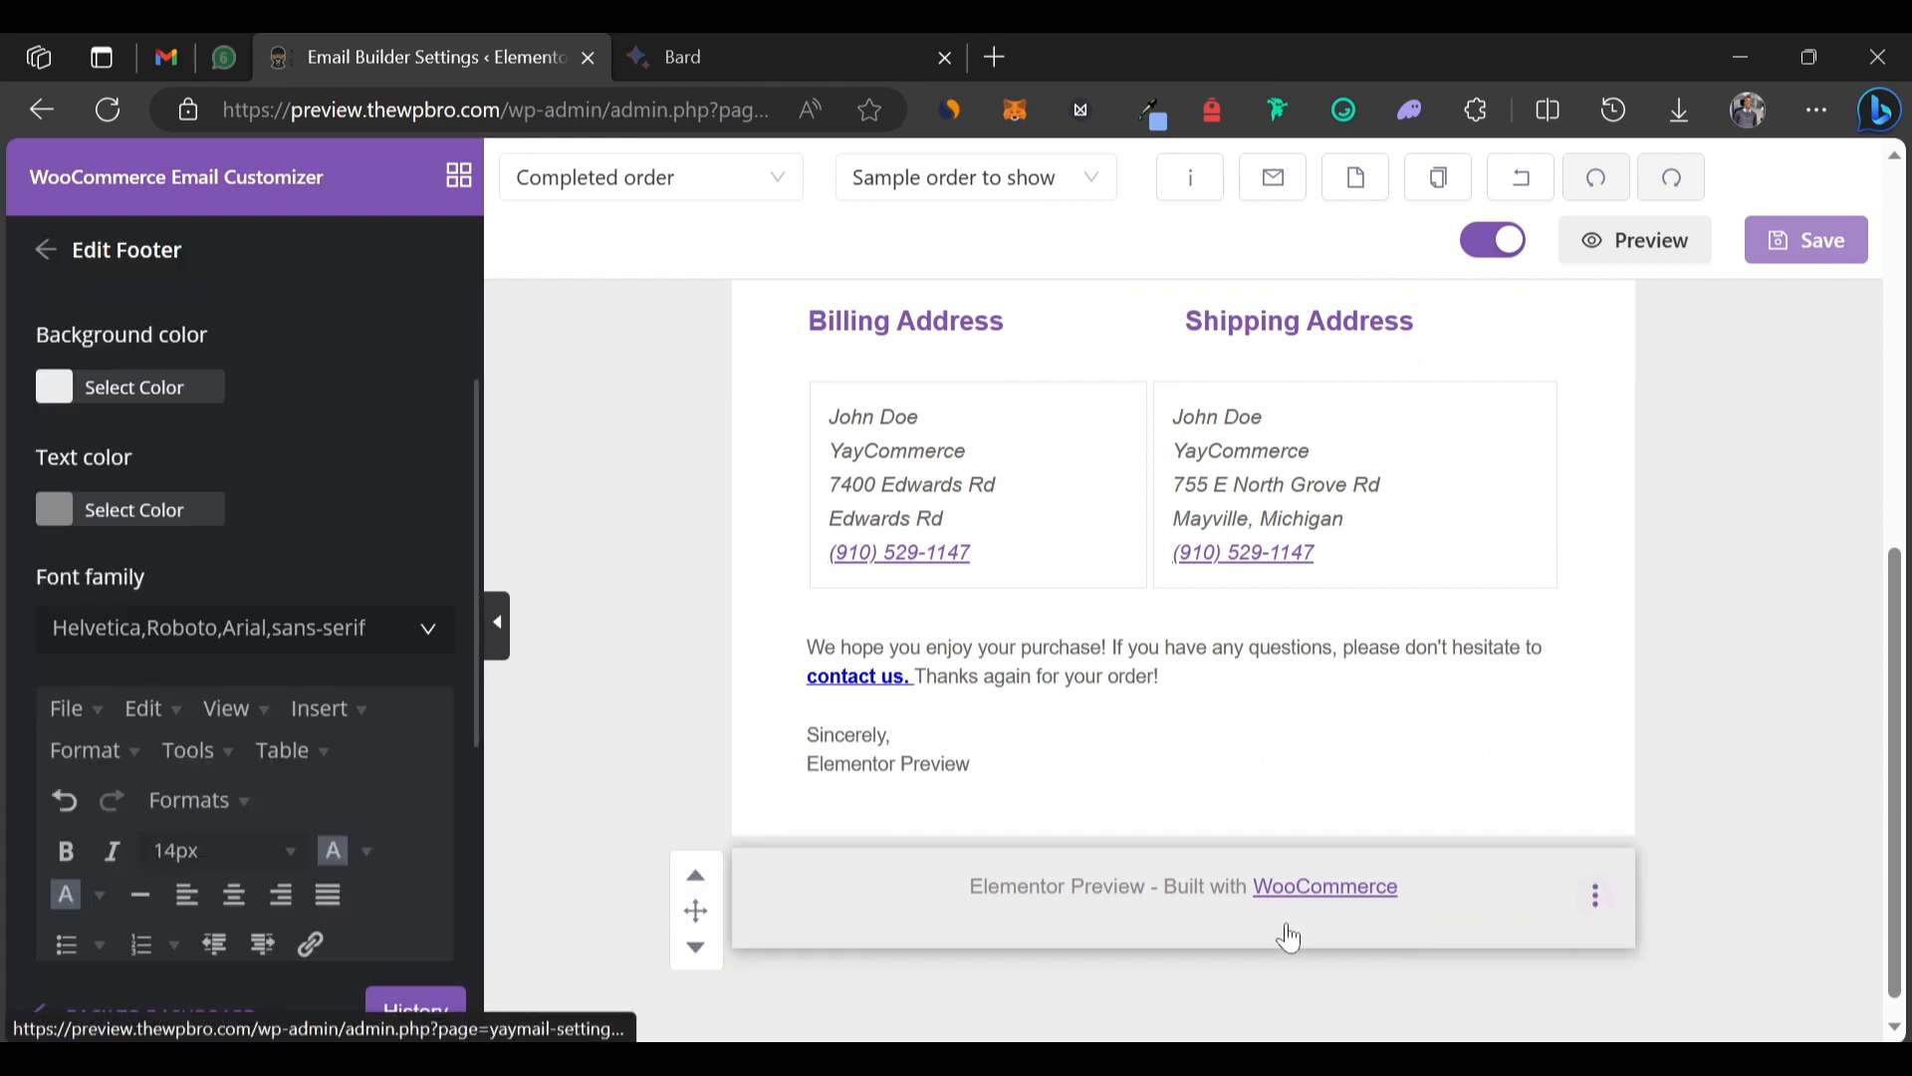
{"action": "scroll", "coordinate": [331, 798], "scroll_direction": "down", "scroll_amount": 4}
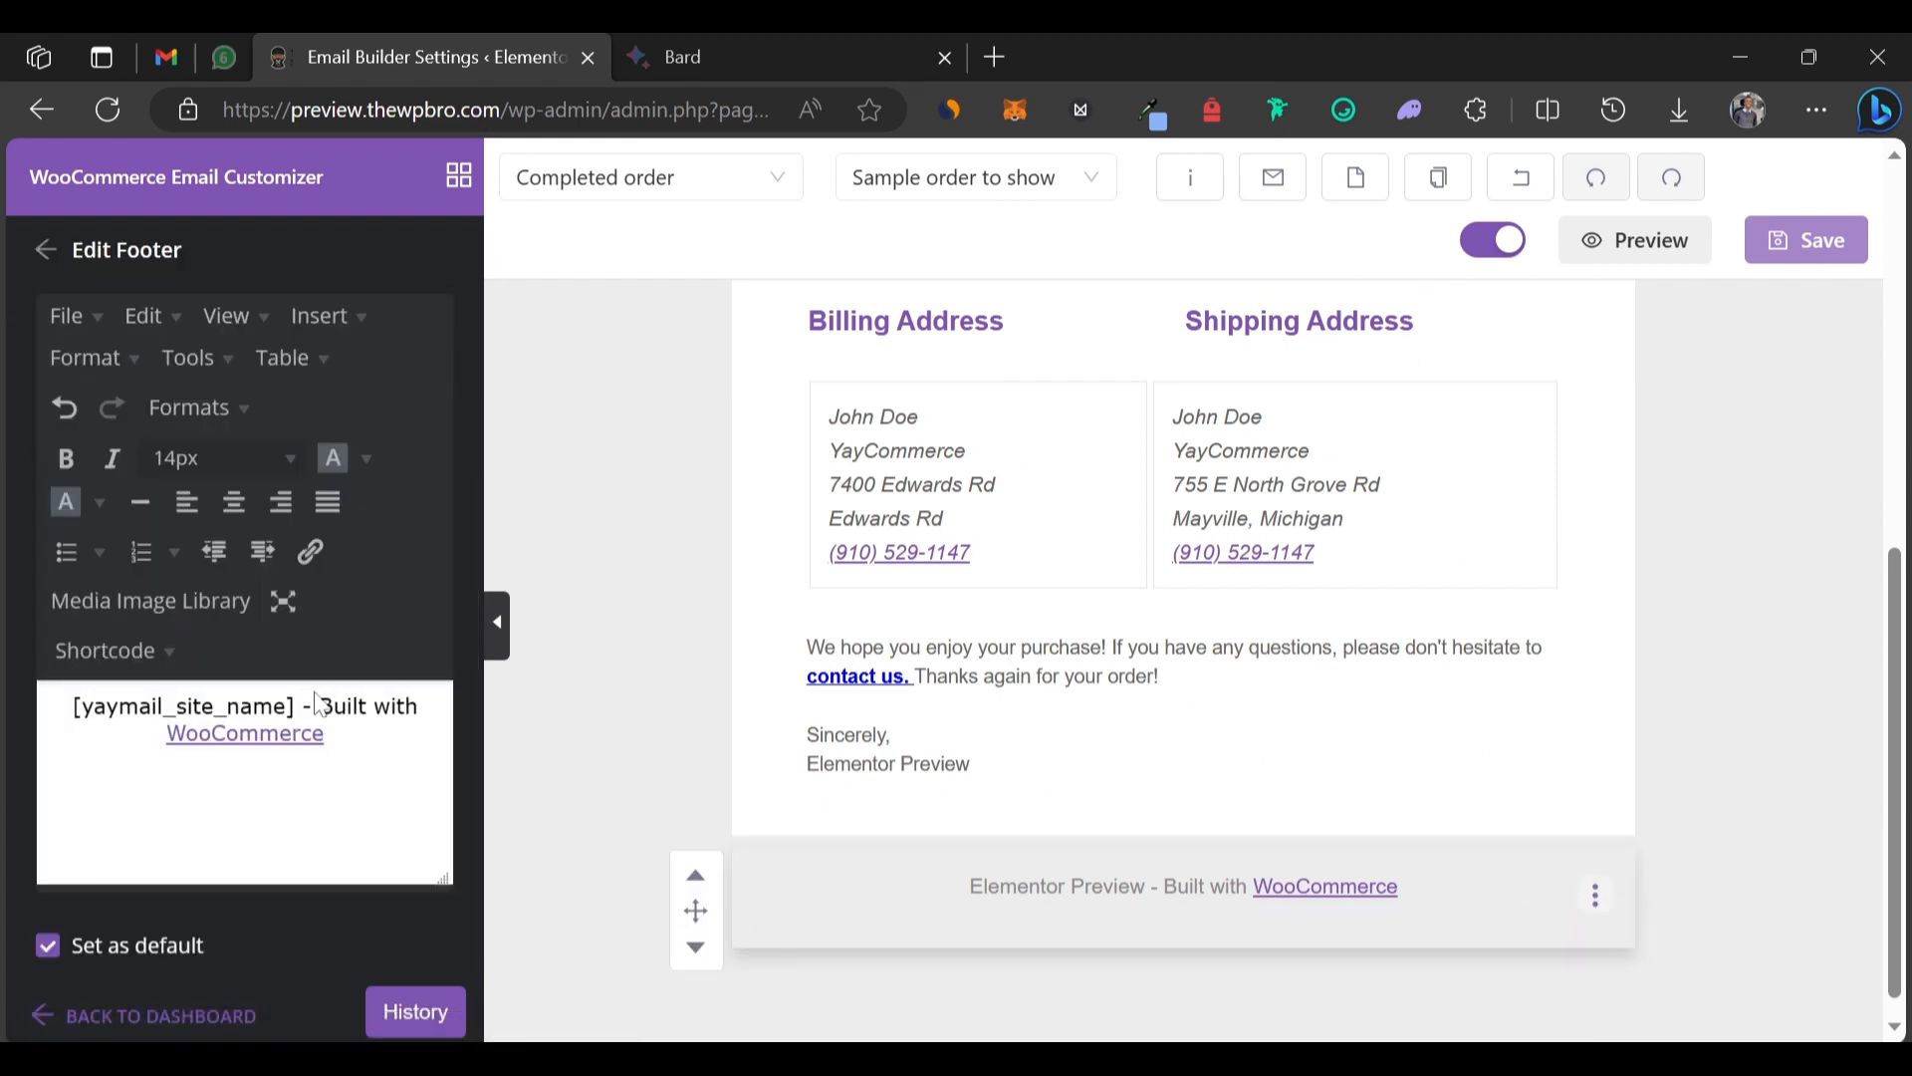
{"action": "left_click_drag", "start_coordinate": [323, 706], "coordinate": [375, 820]}
{"action": "key", "text": "BackSpace"}
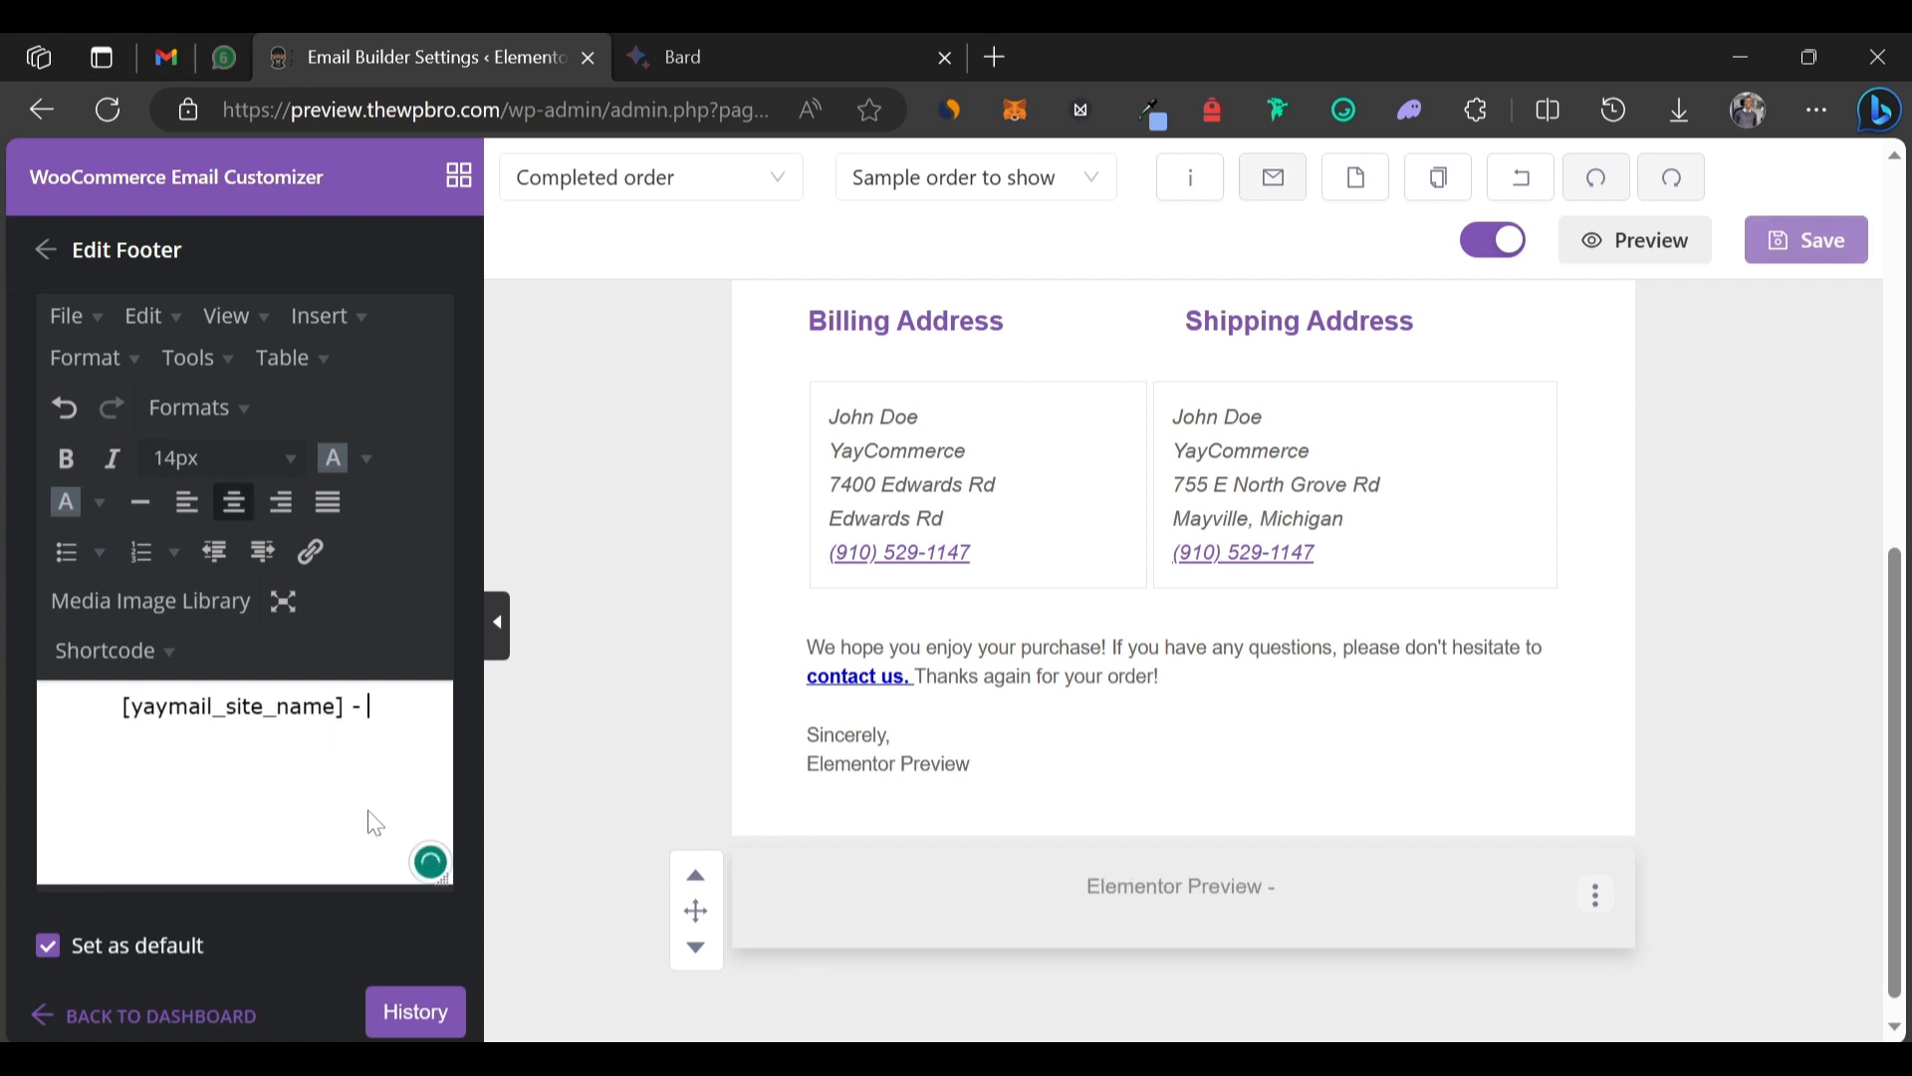
{"action": "key", "text": "BackSpace"}
{"action": "key", "text": "BackSpace"}
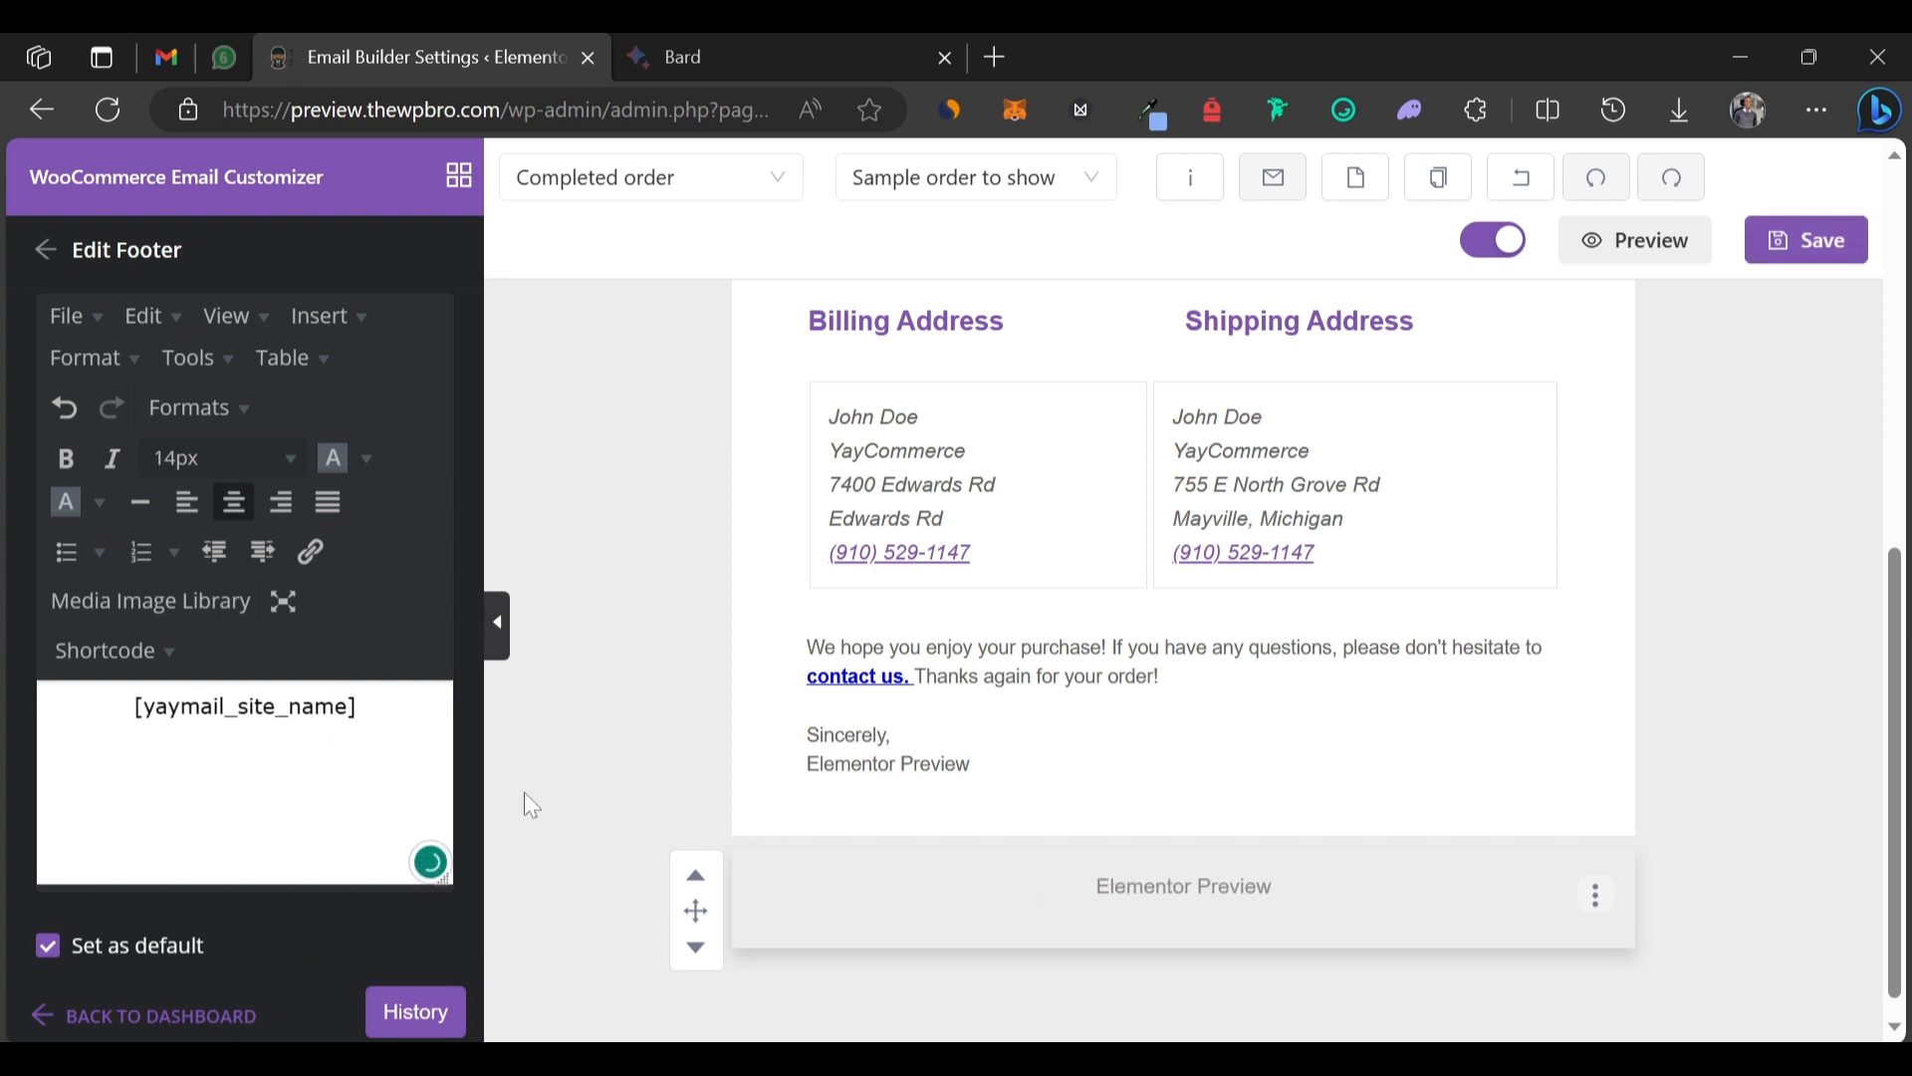
{"action": "left_click", "coordinate": [1793, 245]}
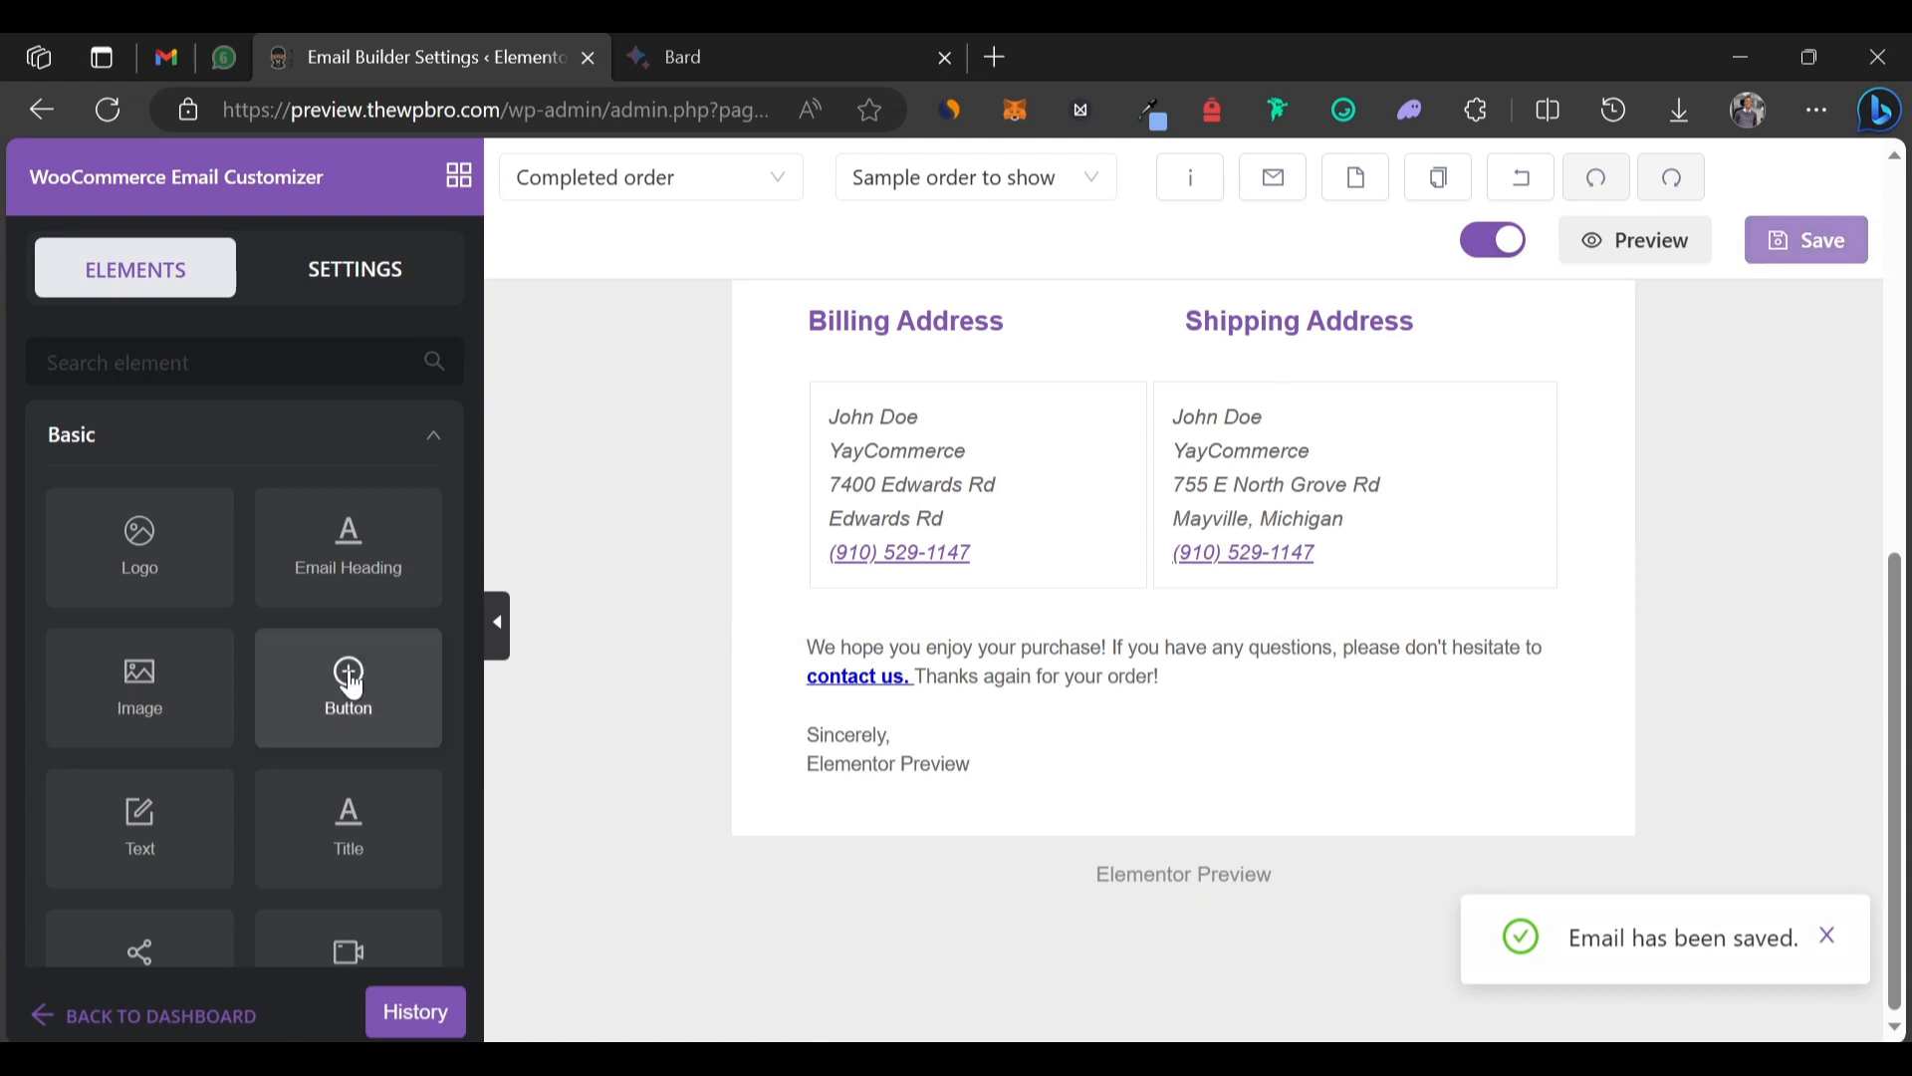
Add a 'Browse more product' button and move it below the 'Sincerely' sign-off.
{"action": "scroll", "coordinate": [852, 628], "scroll_direction": "up", "scroll_amount": 6}
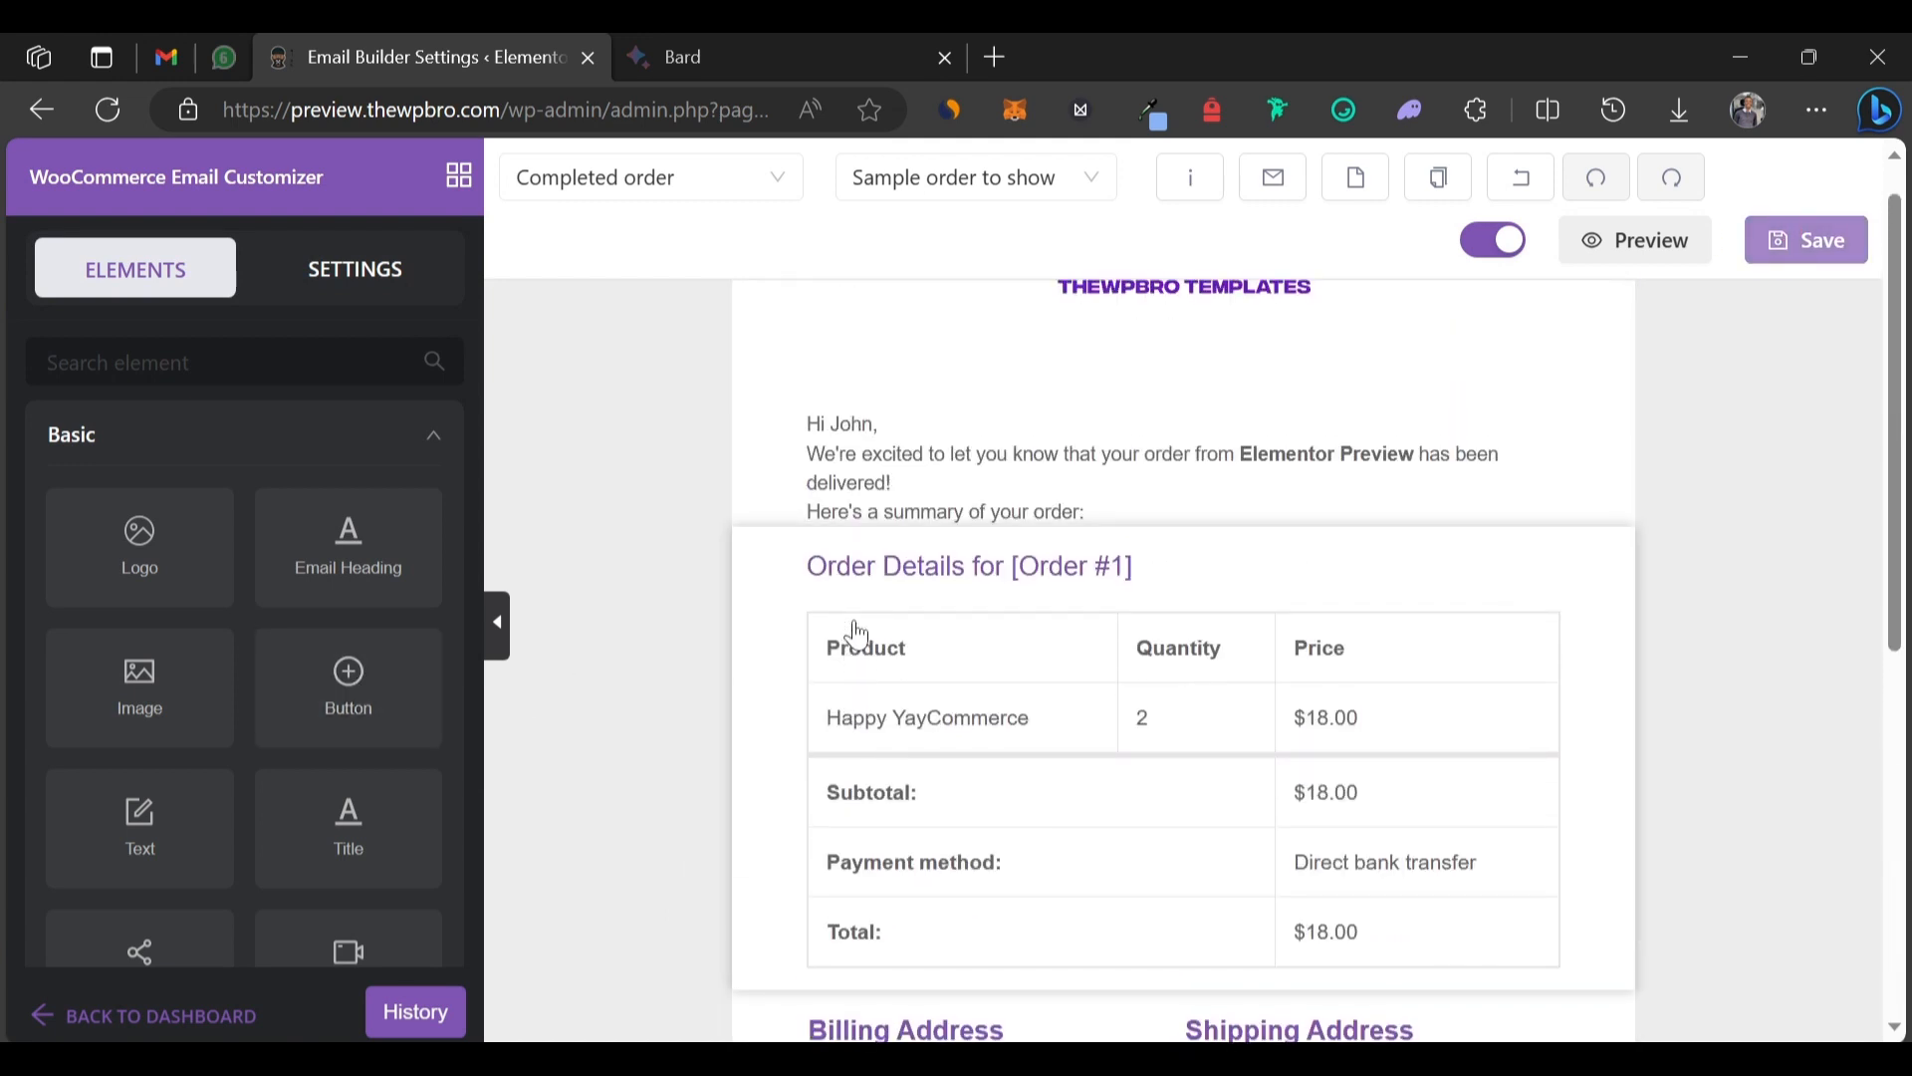
{"action": "scroll", "coordinate": [857, 635], "scroll_direction": "down", "scroll_amount": 7}
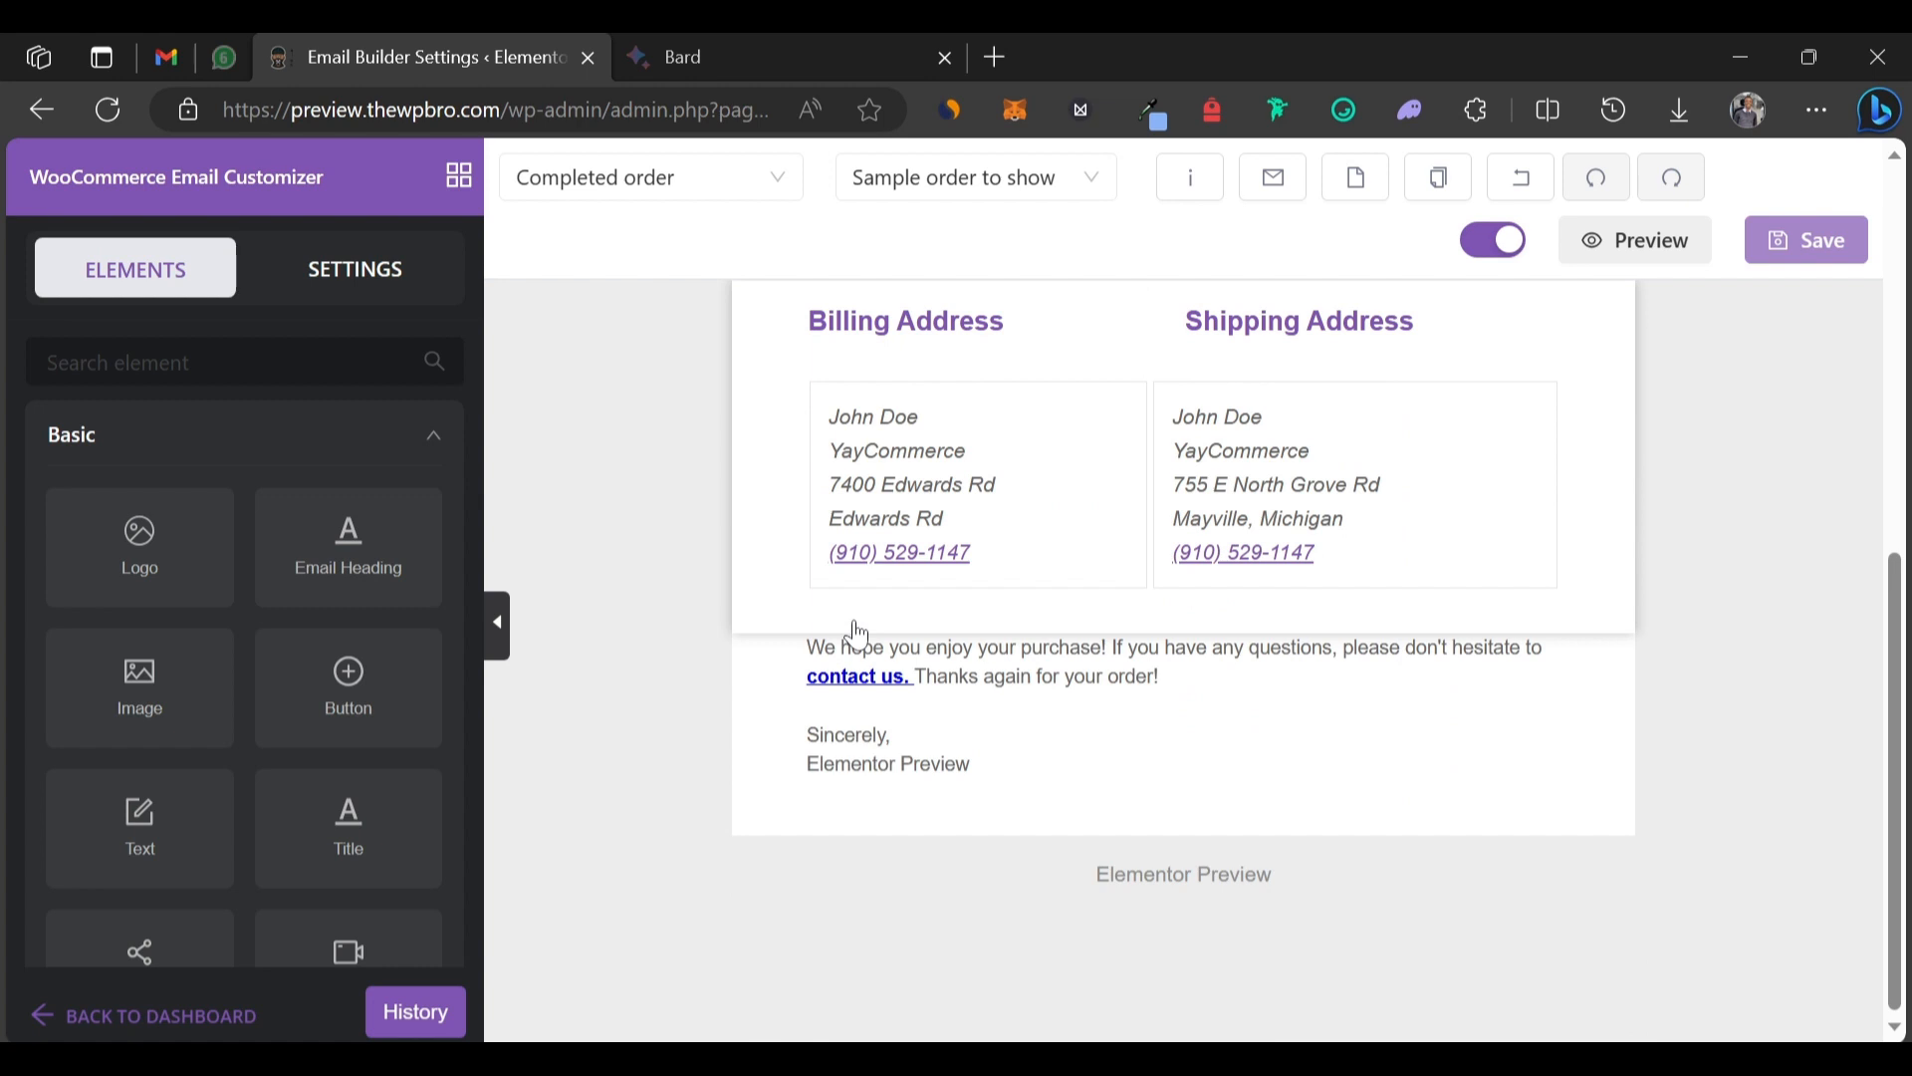
{"action": "mouse_move", "coordinate": [354, 691]}
{"action": "left_mouse_down"}
{"action": "mouse_move", "coordinate": [1195, 585]}
{"action": "mouse_move", "coordinate": [1187, 610]}
{"action": "left_mouse_up"}
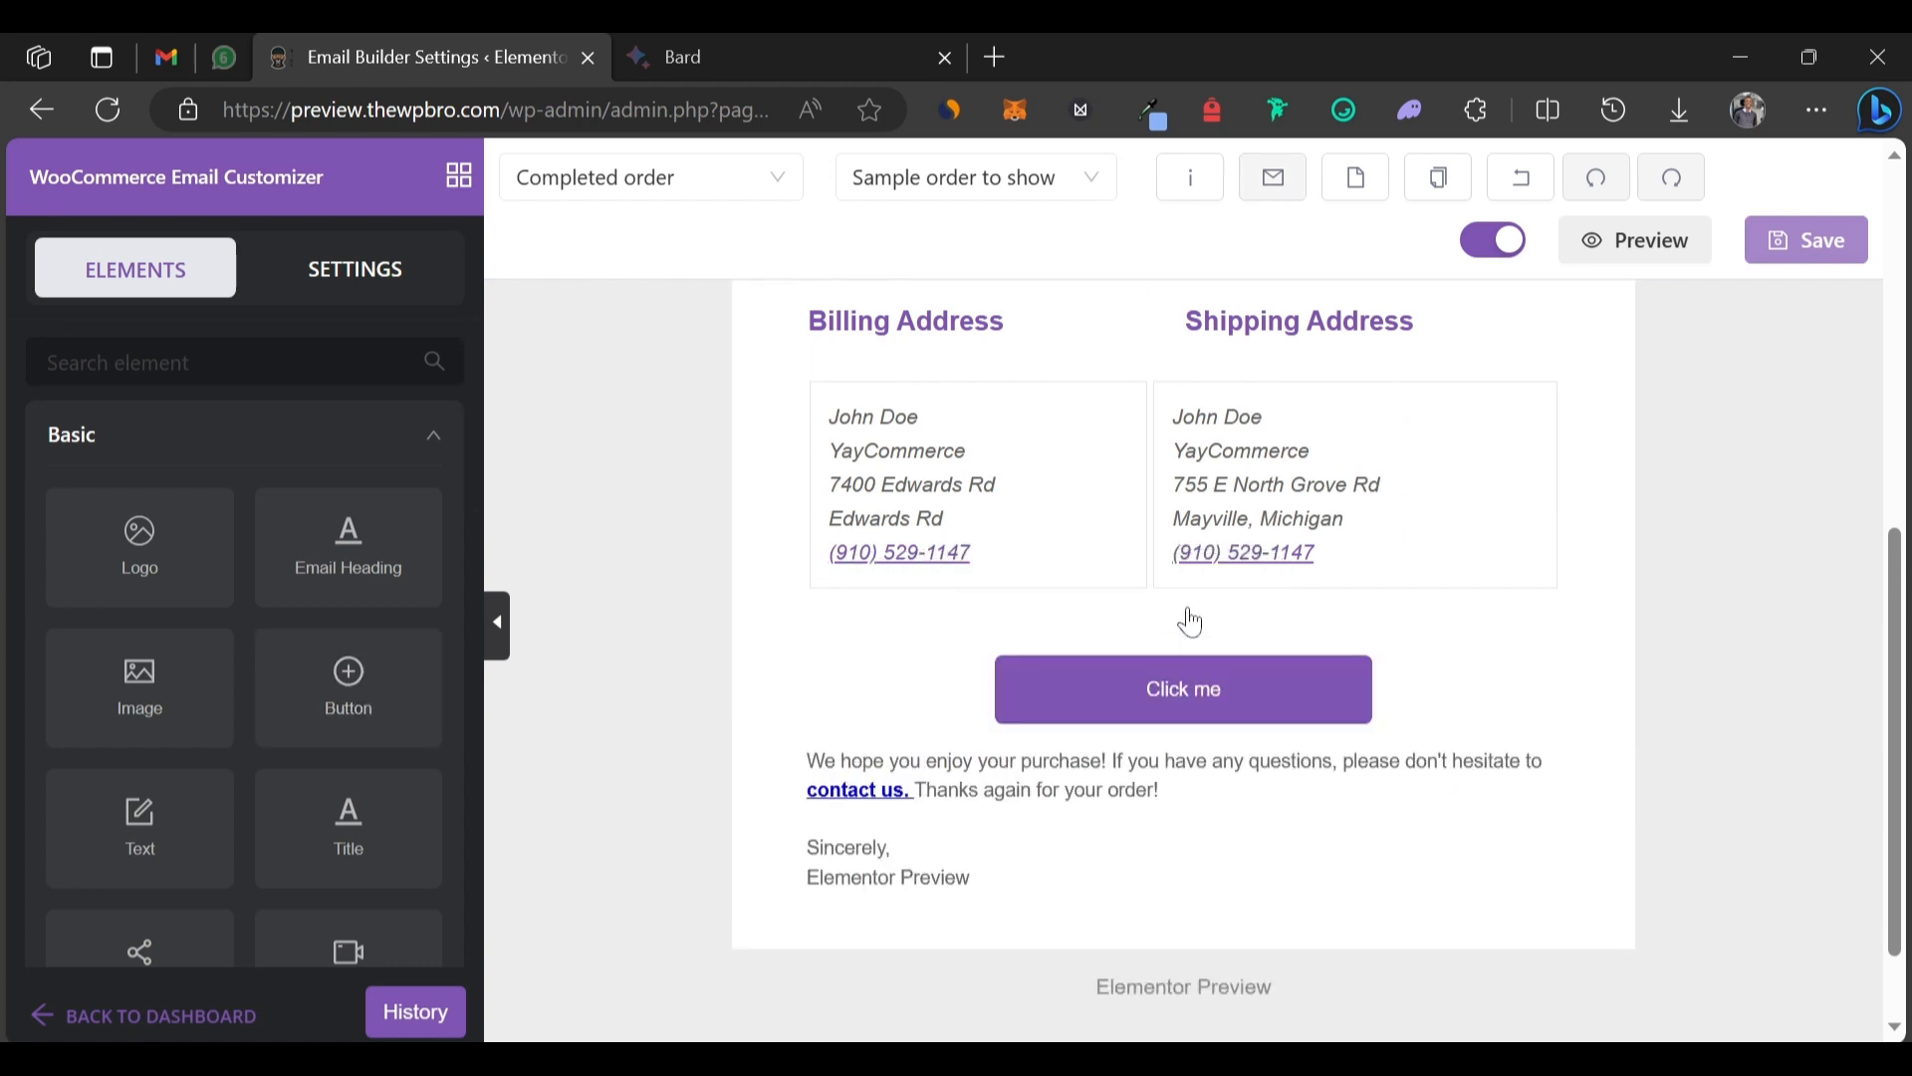
{"action": "left_click", "coordinate": [1230, 703]}
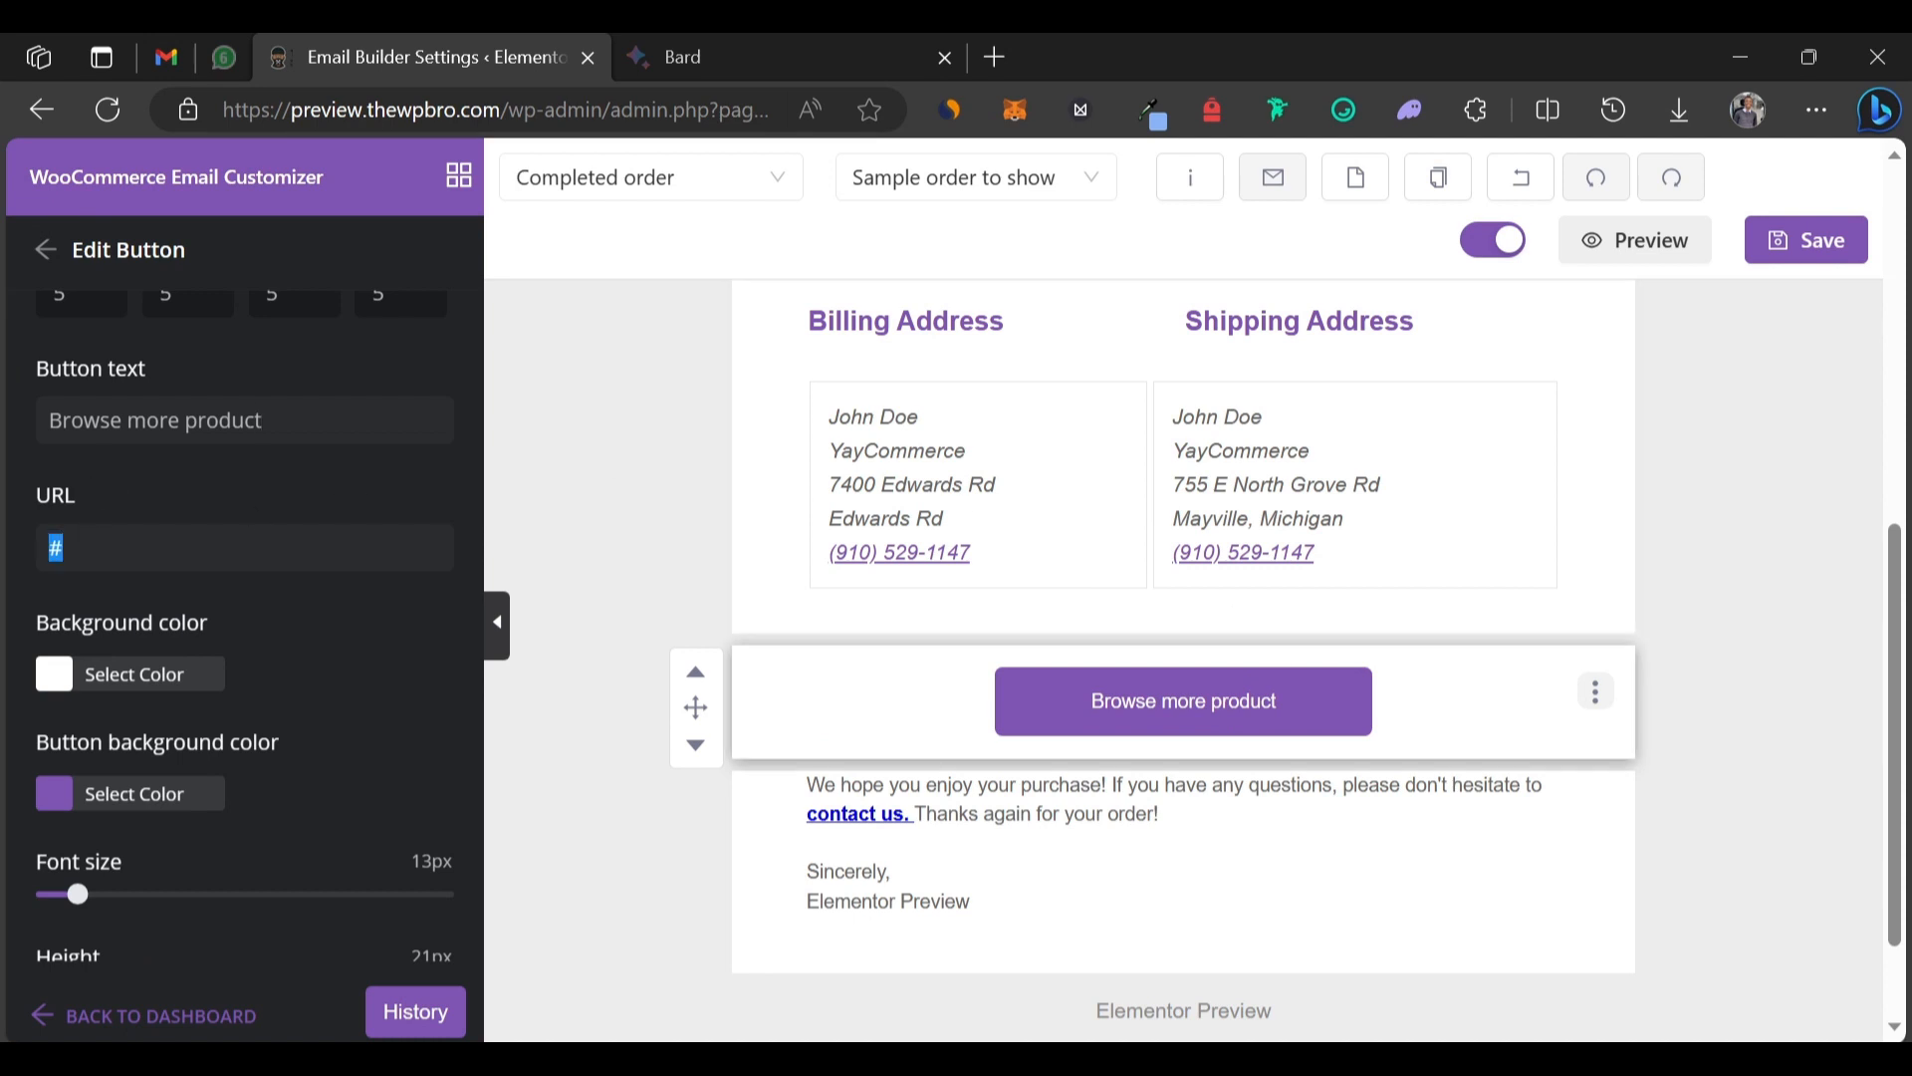
{"action": "left_click", "coordinate": [1669, 565]}
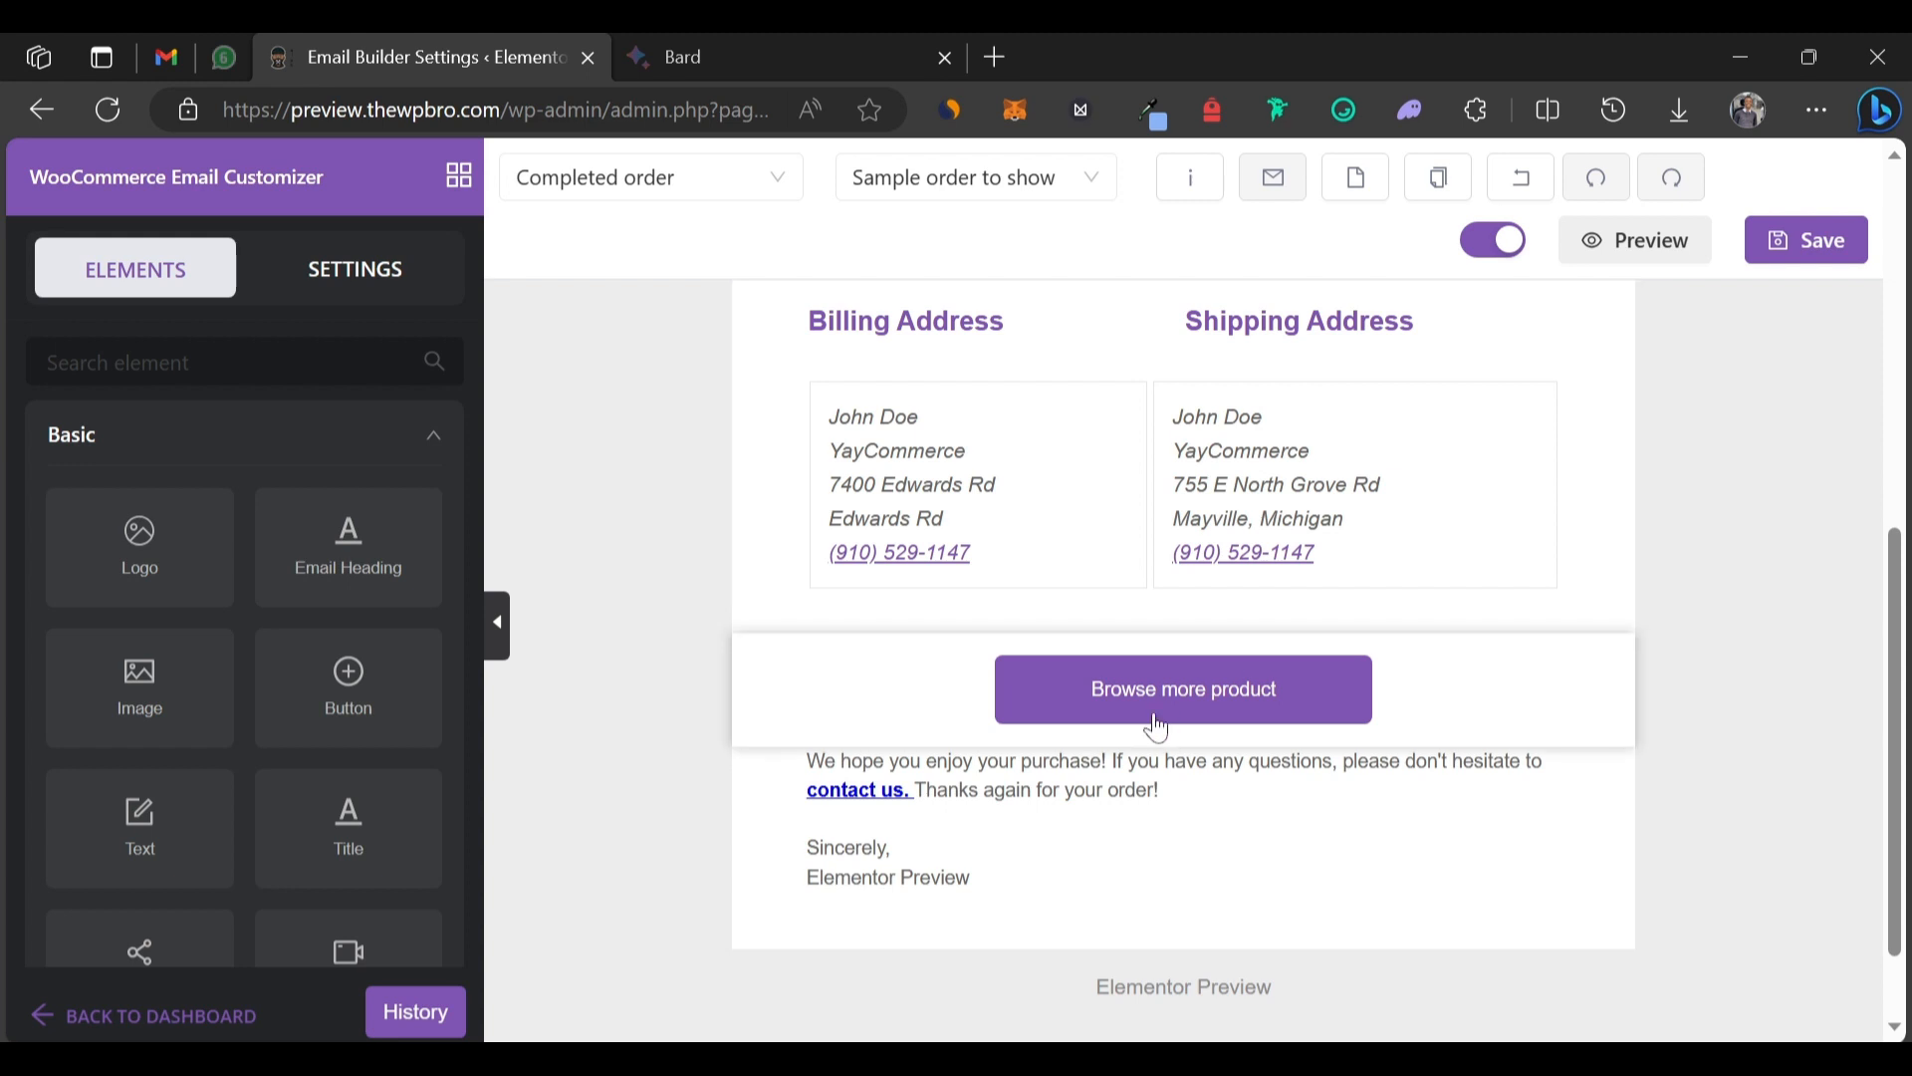
{"action": "left_click", "coordinate": [1388, 670]}
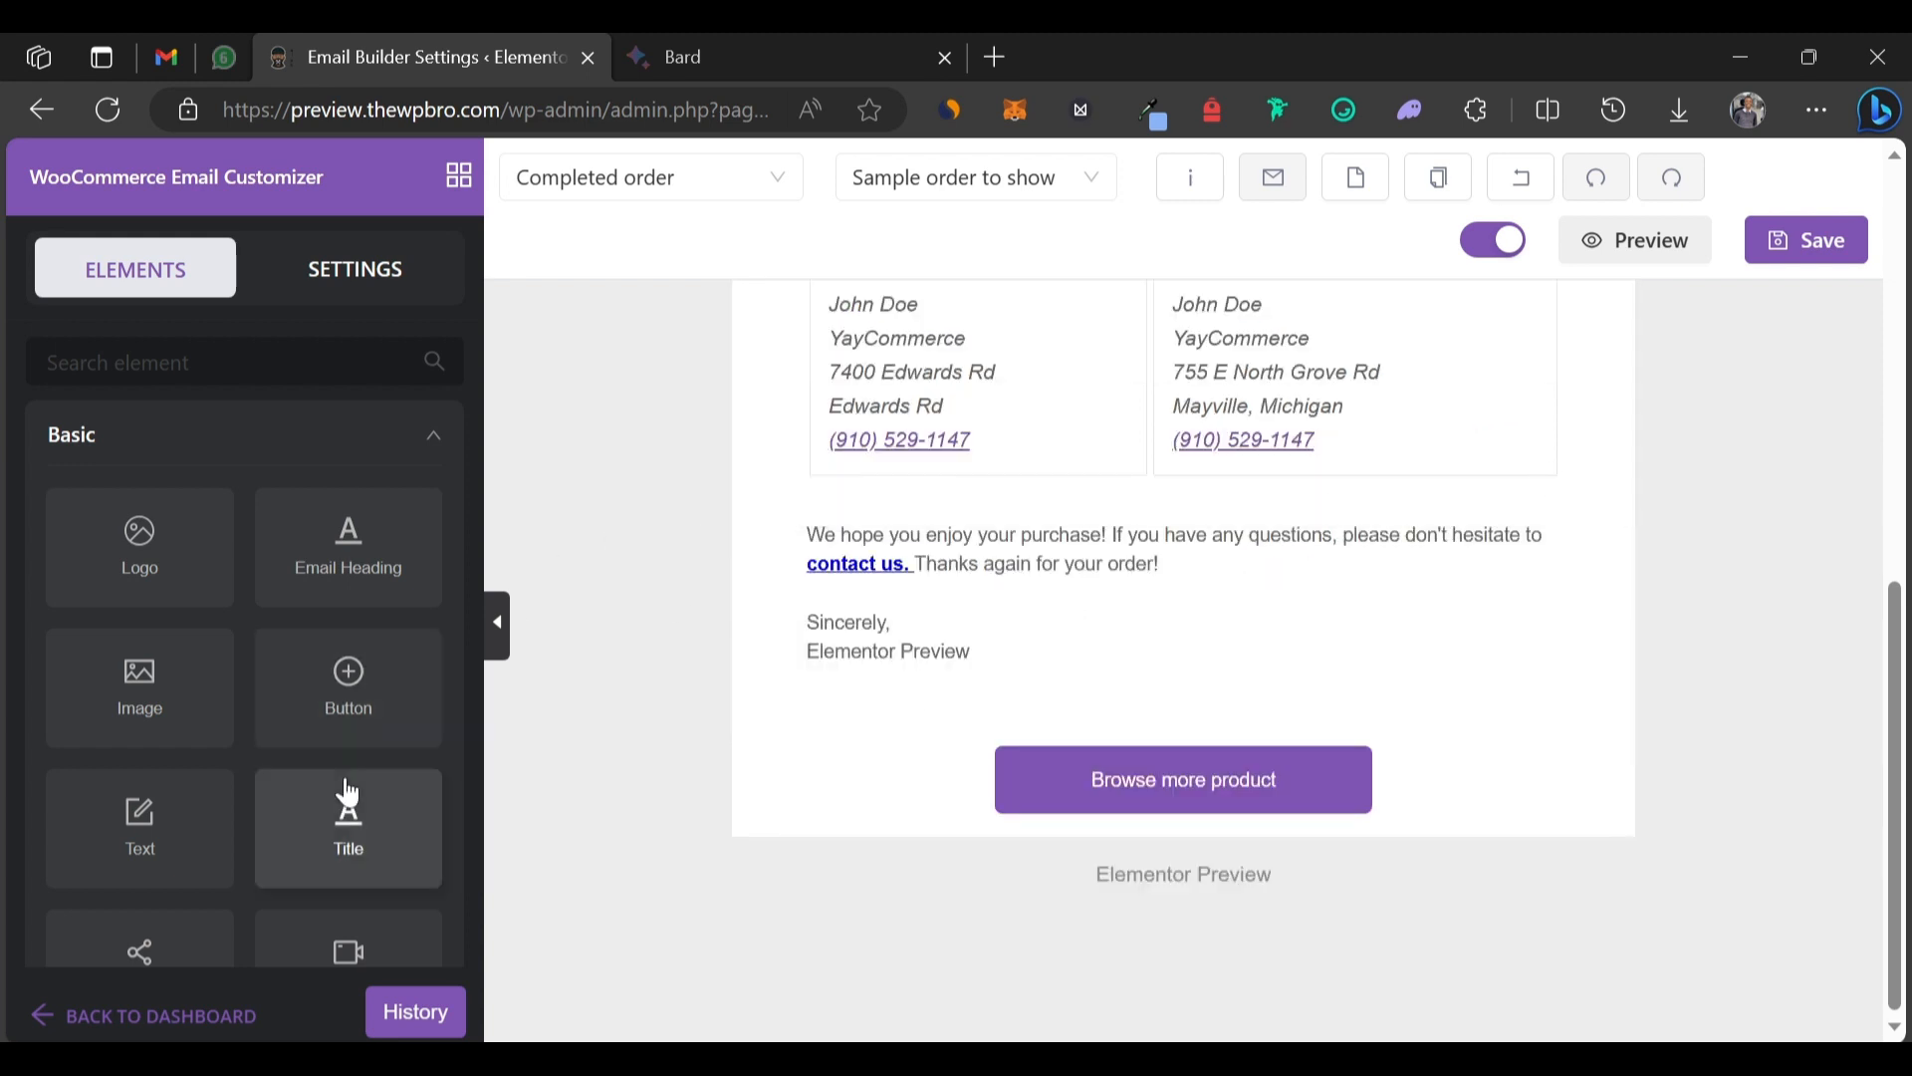
Drop a Video element between the order table and the addresses, then review its settings.
{"action": "scroll", "coordinate": [349, 792], "scroll_direction": "down", "scroll_amount": 4}
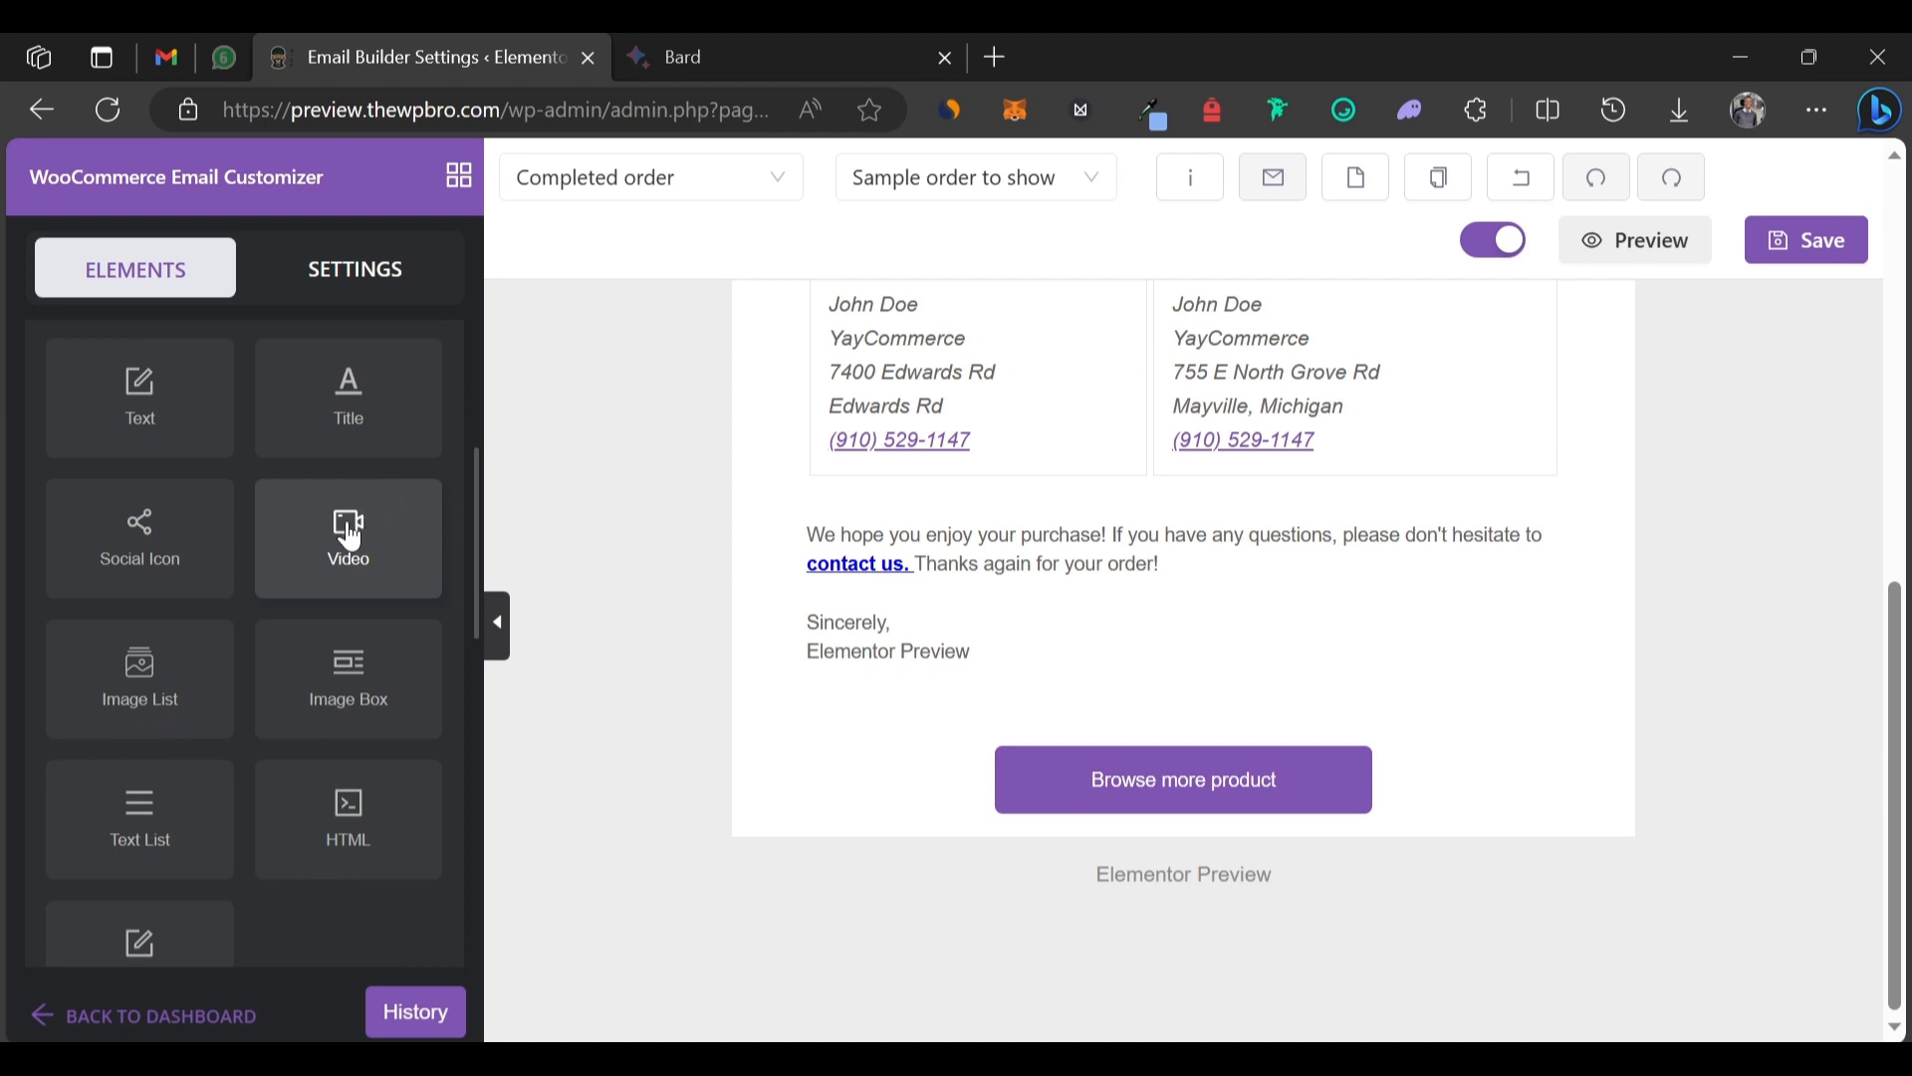
{"action": "scroll", "coordinate": [687, 397], "scroll_direction": "up", "scroll_amount": 10}
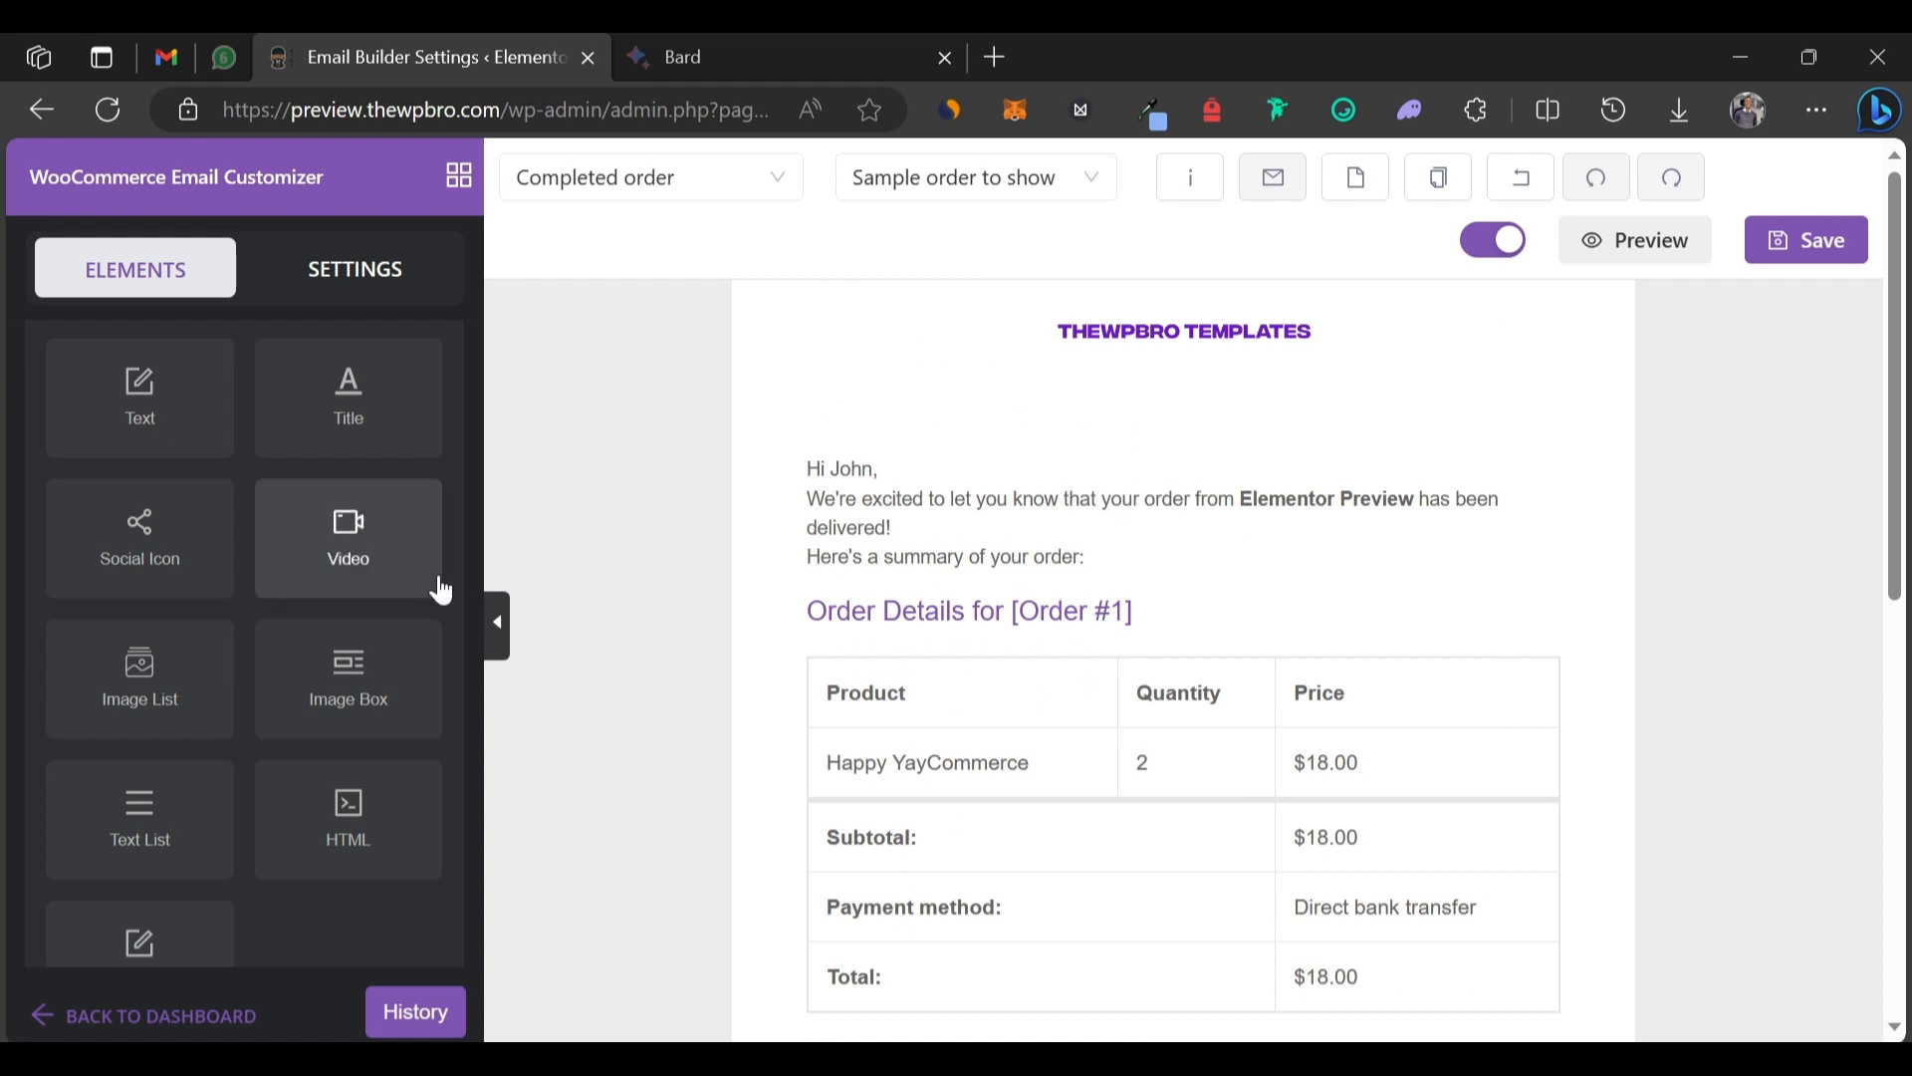
{"action": "left_click_drag", "start_coordinate": [382, 570], "coordinate": [956, 1026]}
{"action": "scroll", "coordinate": [1701, 683], "scroll_direction": "down", "scroll_amount": 6}
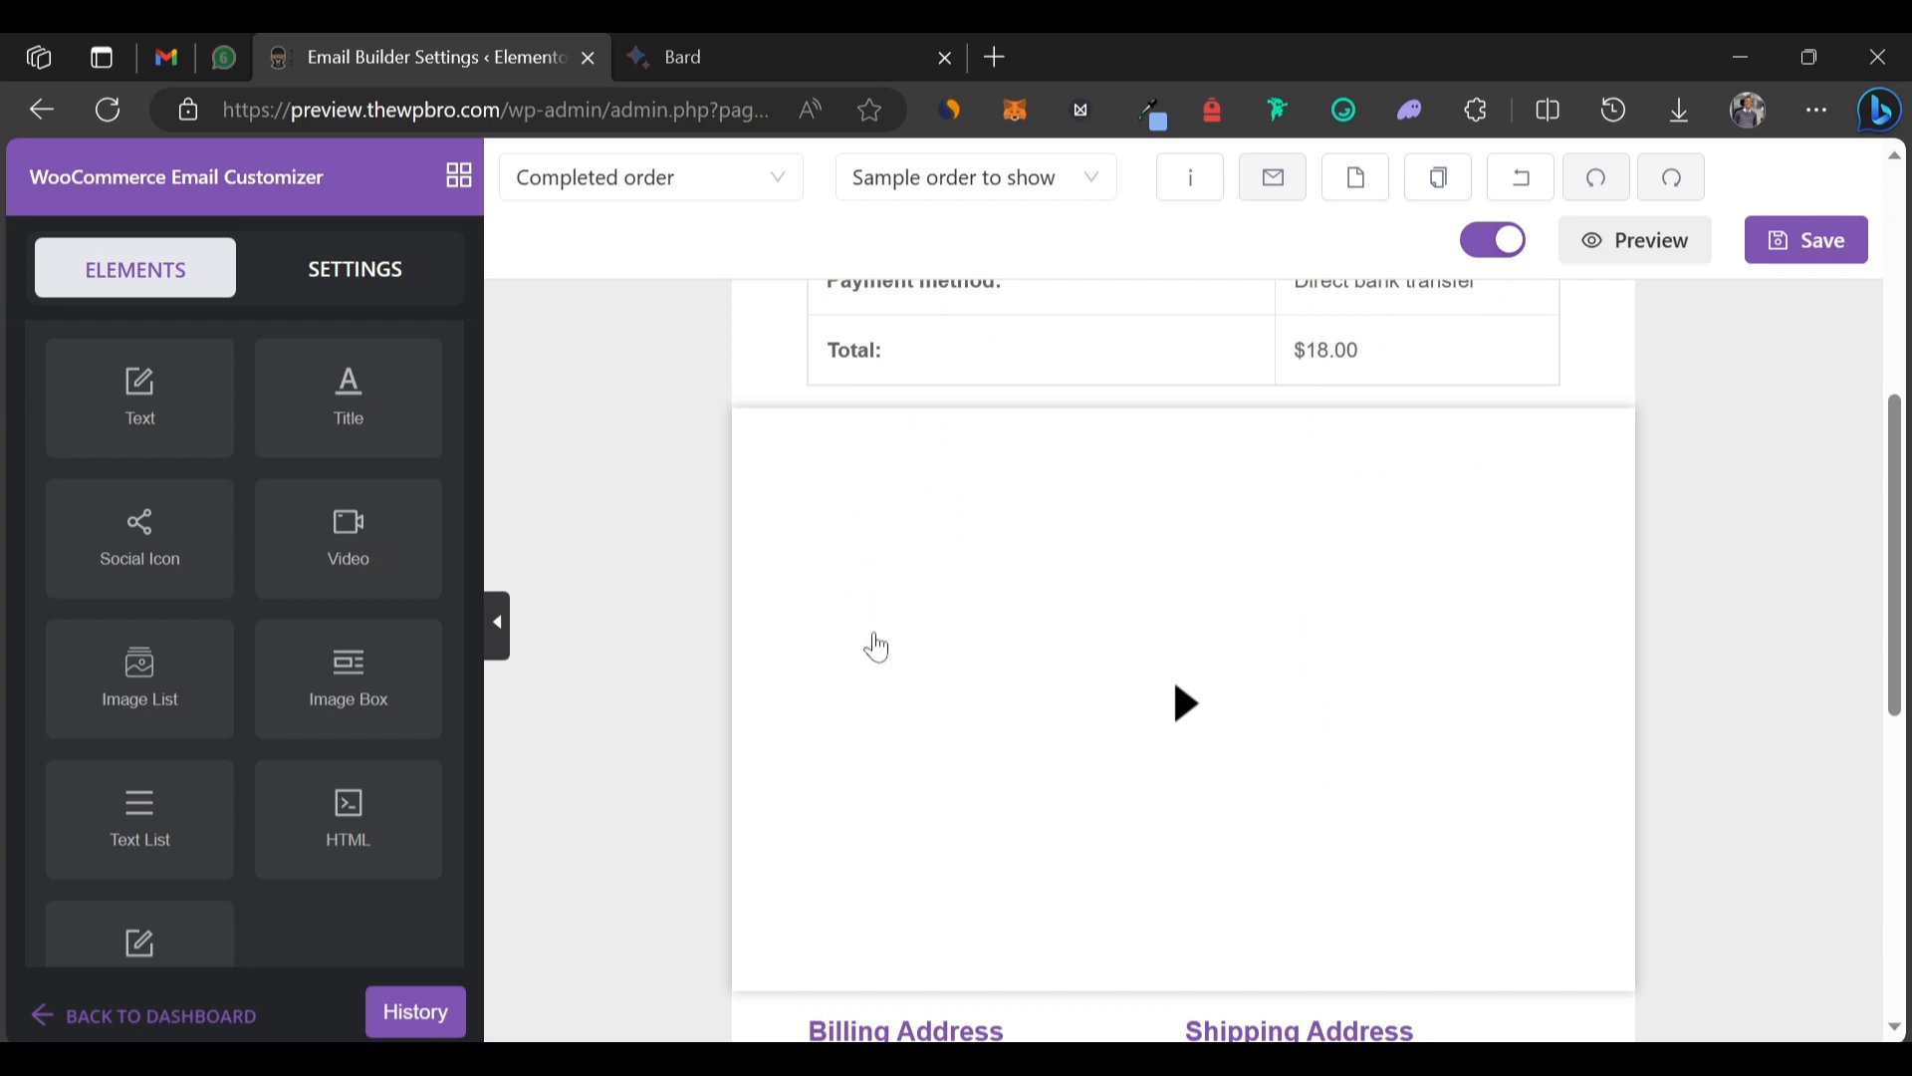
{"action": "left_click", "coordinate": [892, 545]}
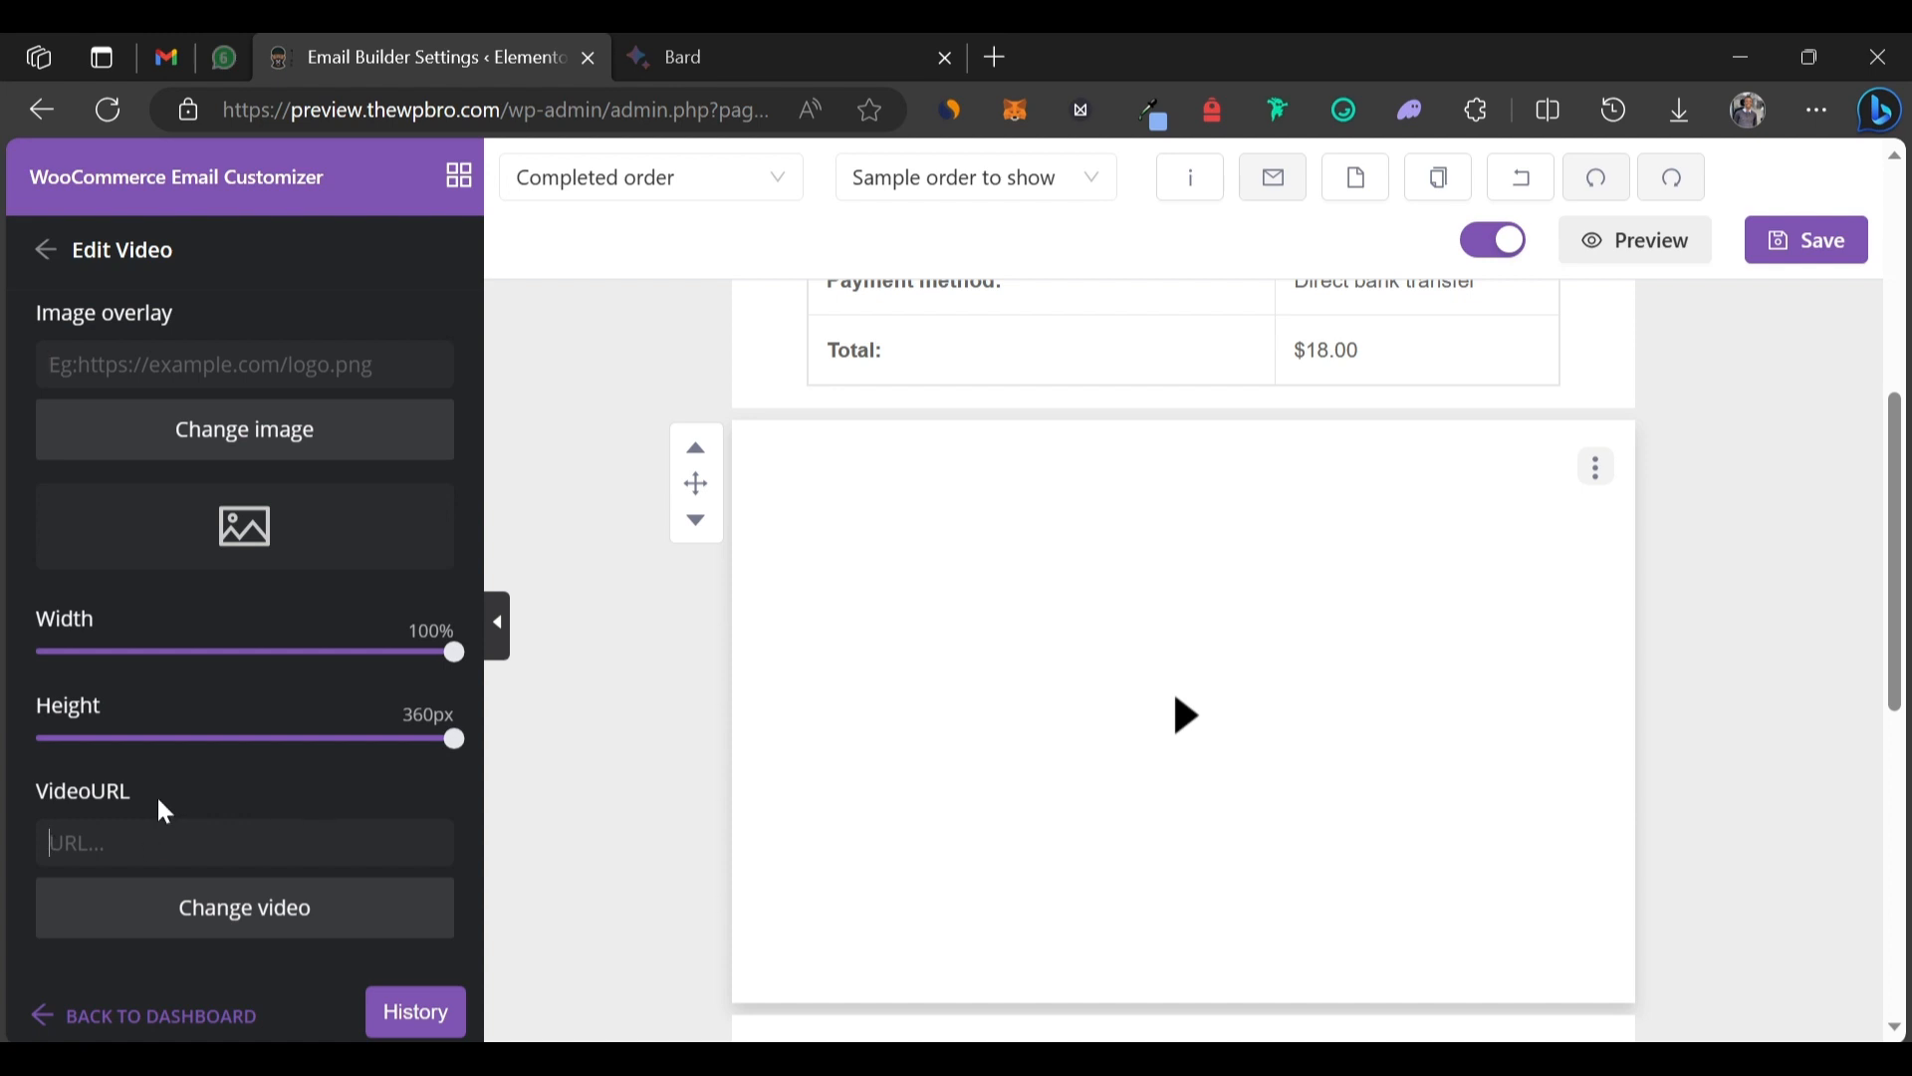
{"action": "left_click", "coordinate": [197, 834]}
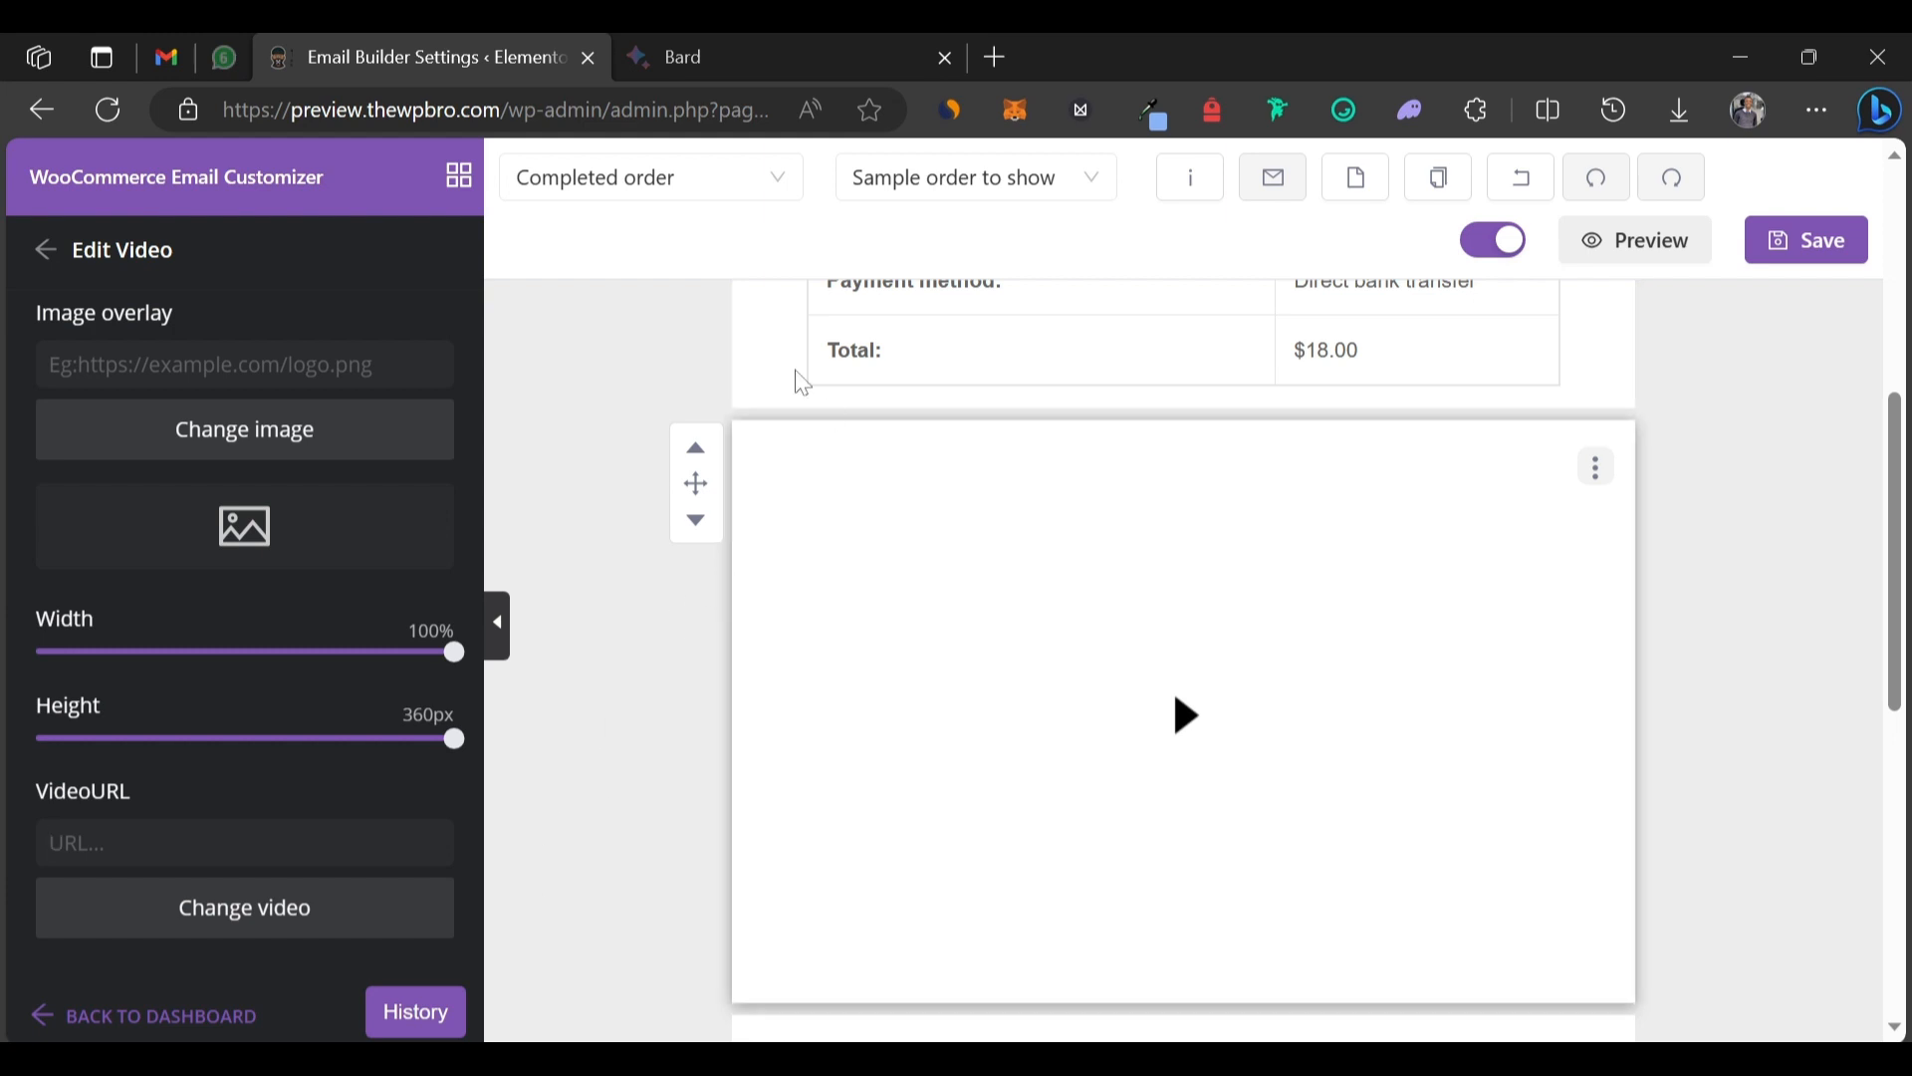
{"action": "left_click", "coordinate": [44, 249]}
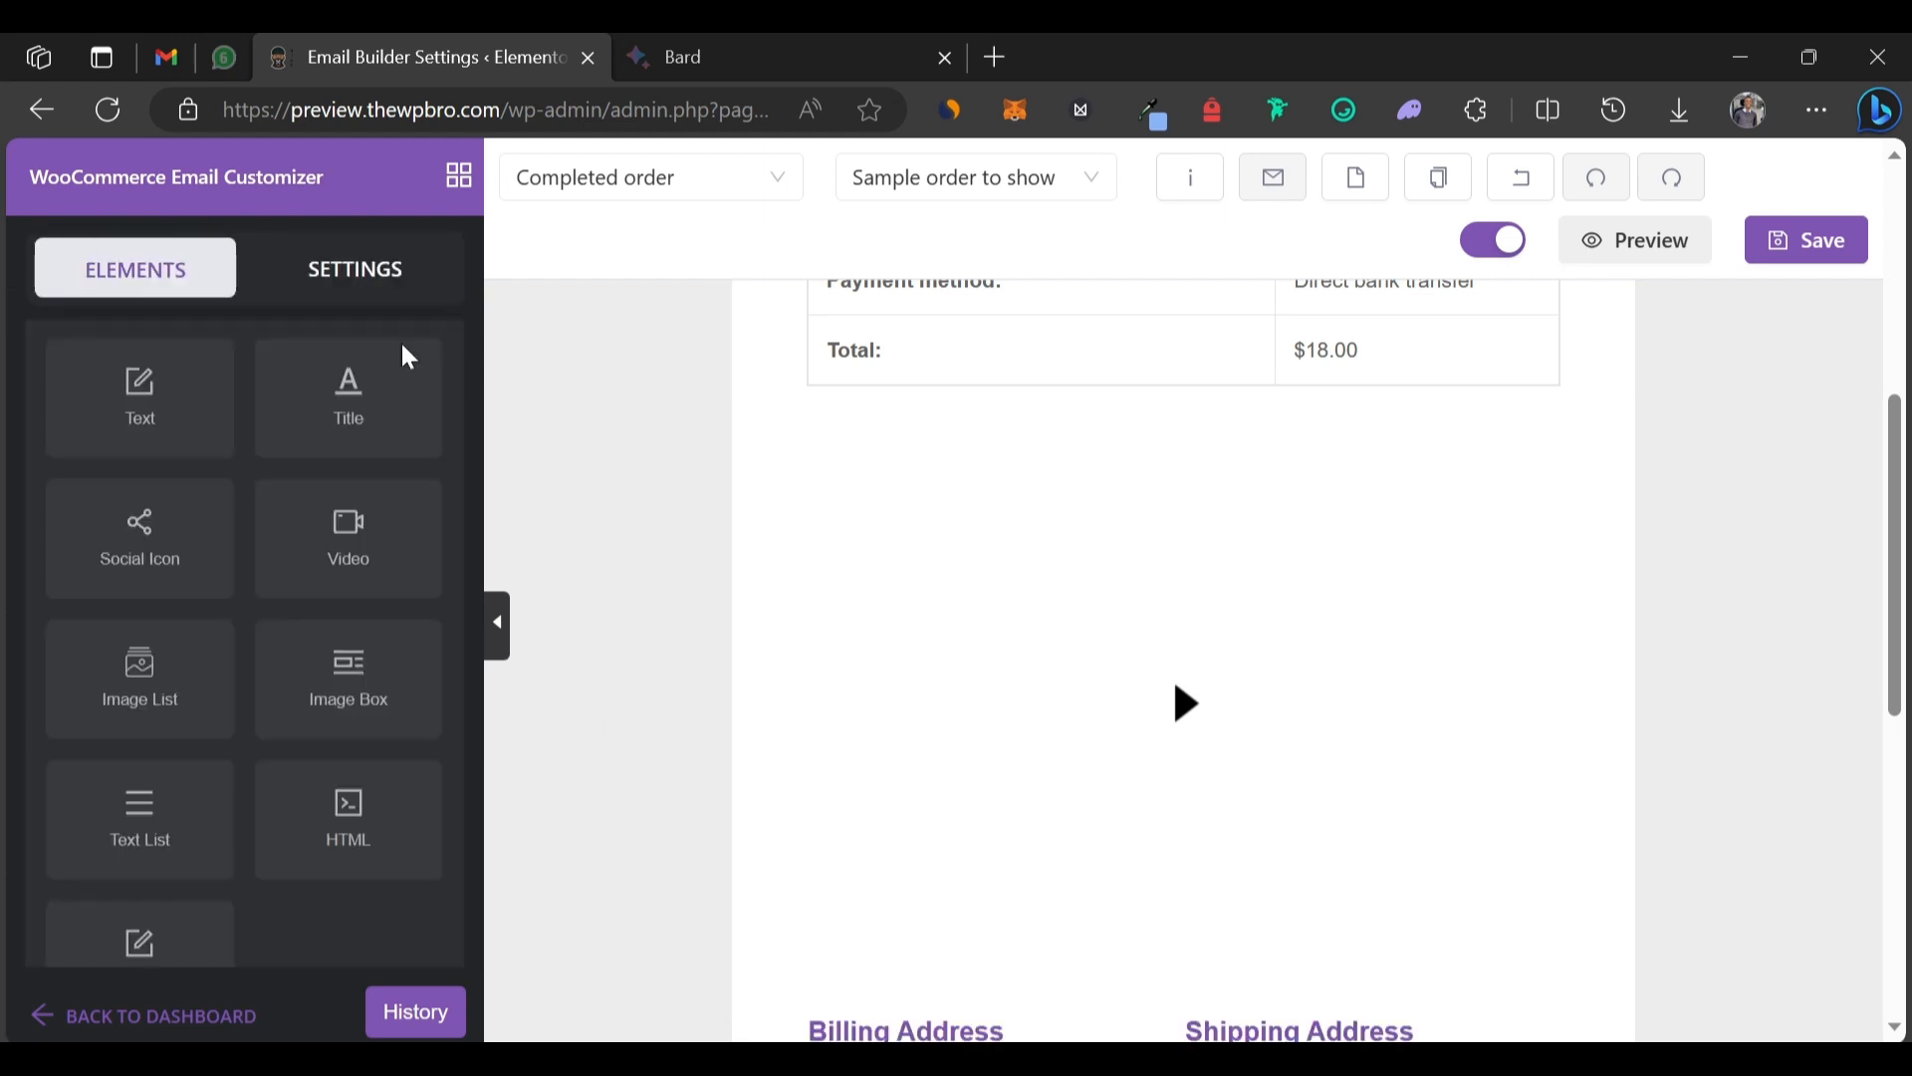
Drop a Title block directly above the video block.
{"action": "scroll", "coordinate": [359, 734], "scroll_direction": "down", "scroll_amount": 5}
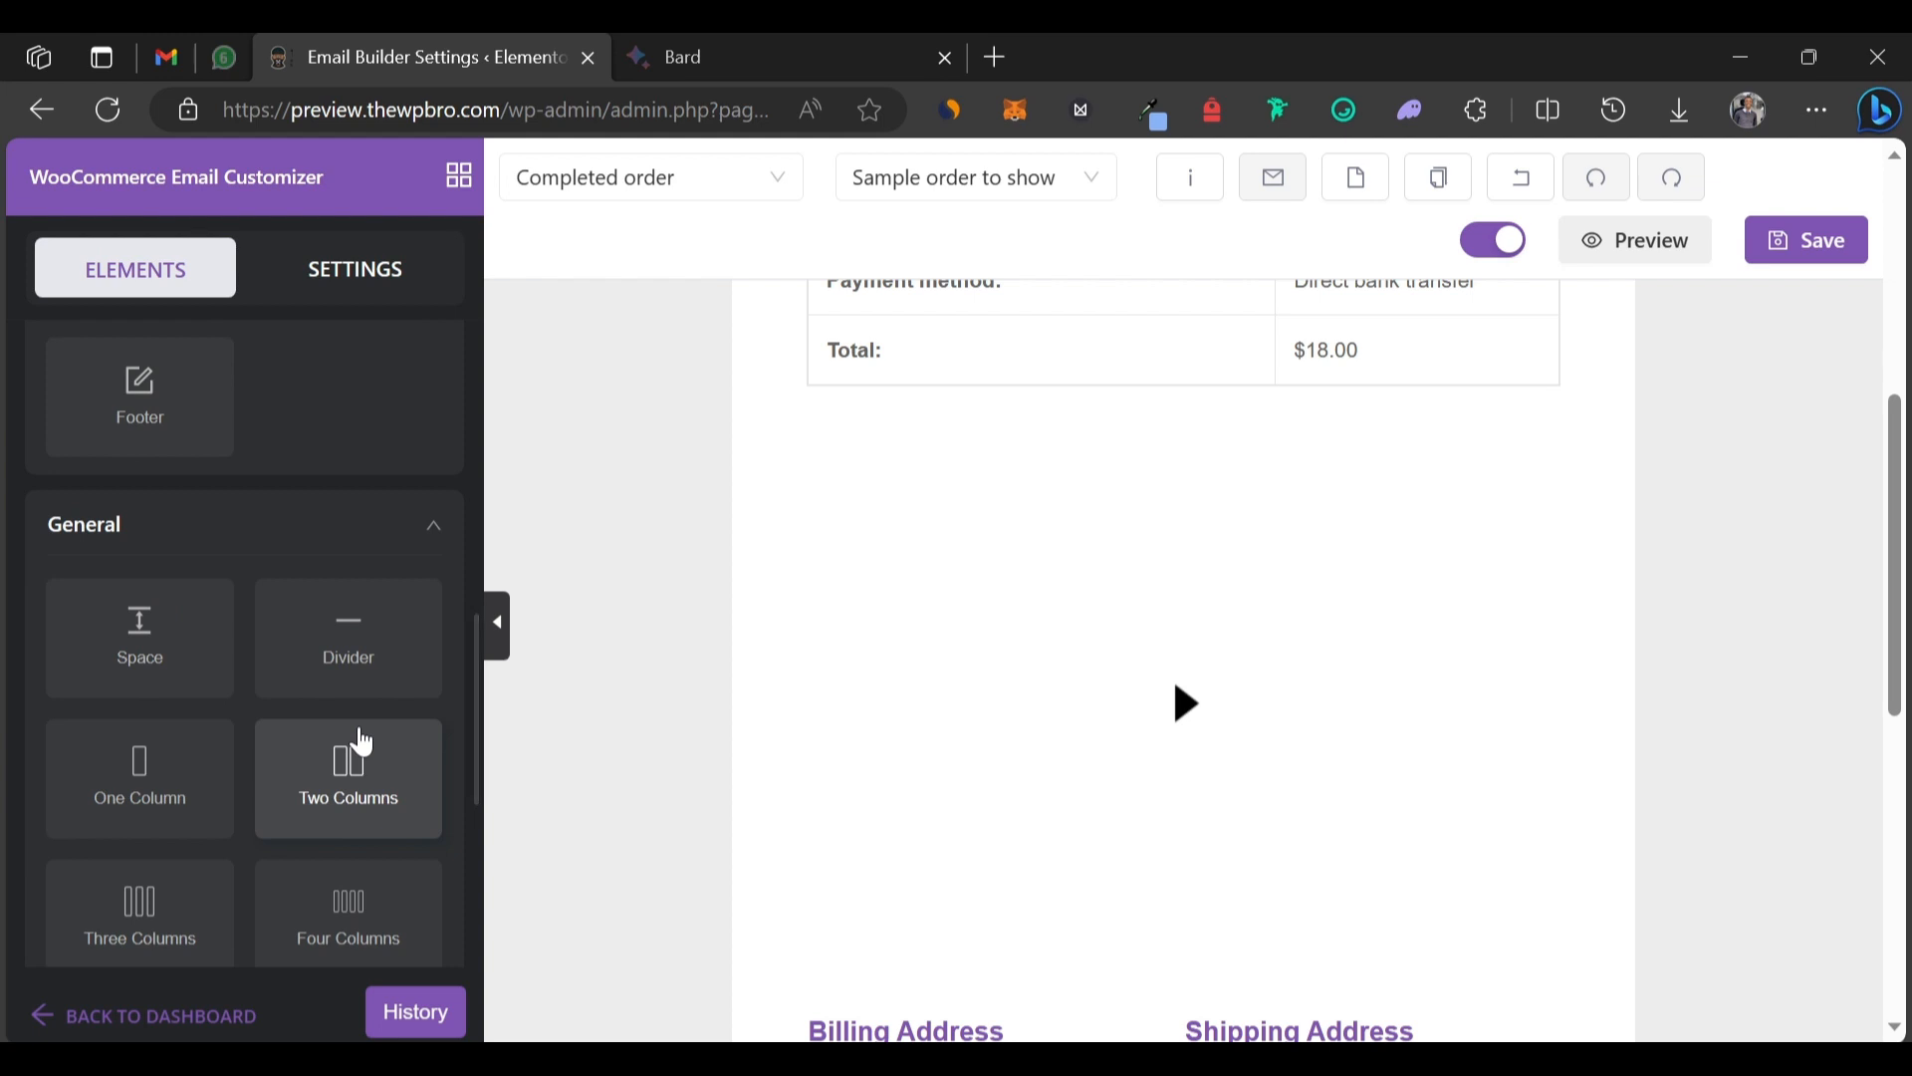
{"action": "scroll", "coordinate": [362, 742], "scroll_direction": "down", "scroll_amount": 5}
{"action": "scroll", "coordinate": [379, 414], "scroll_direction": "up", "scroll_amount": 5}
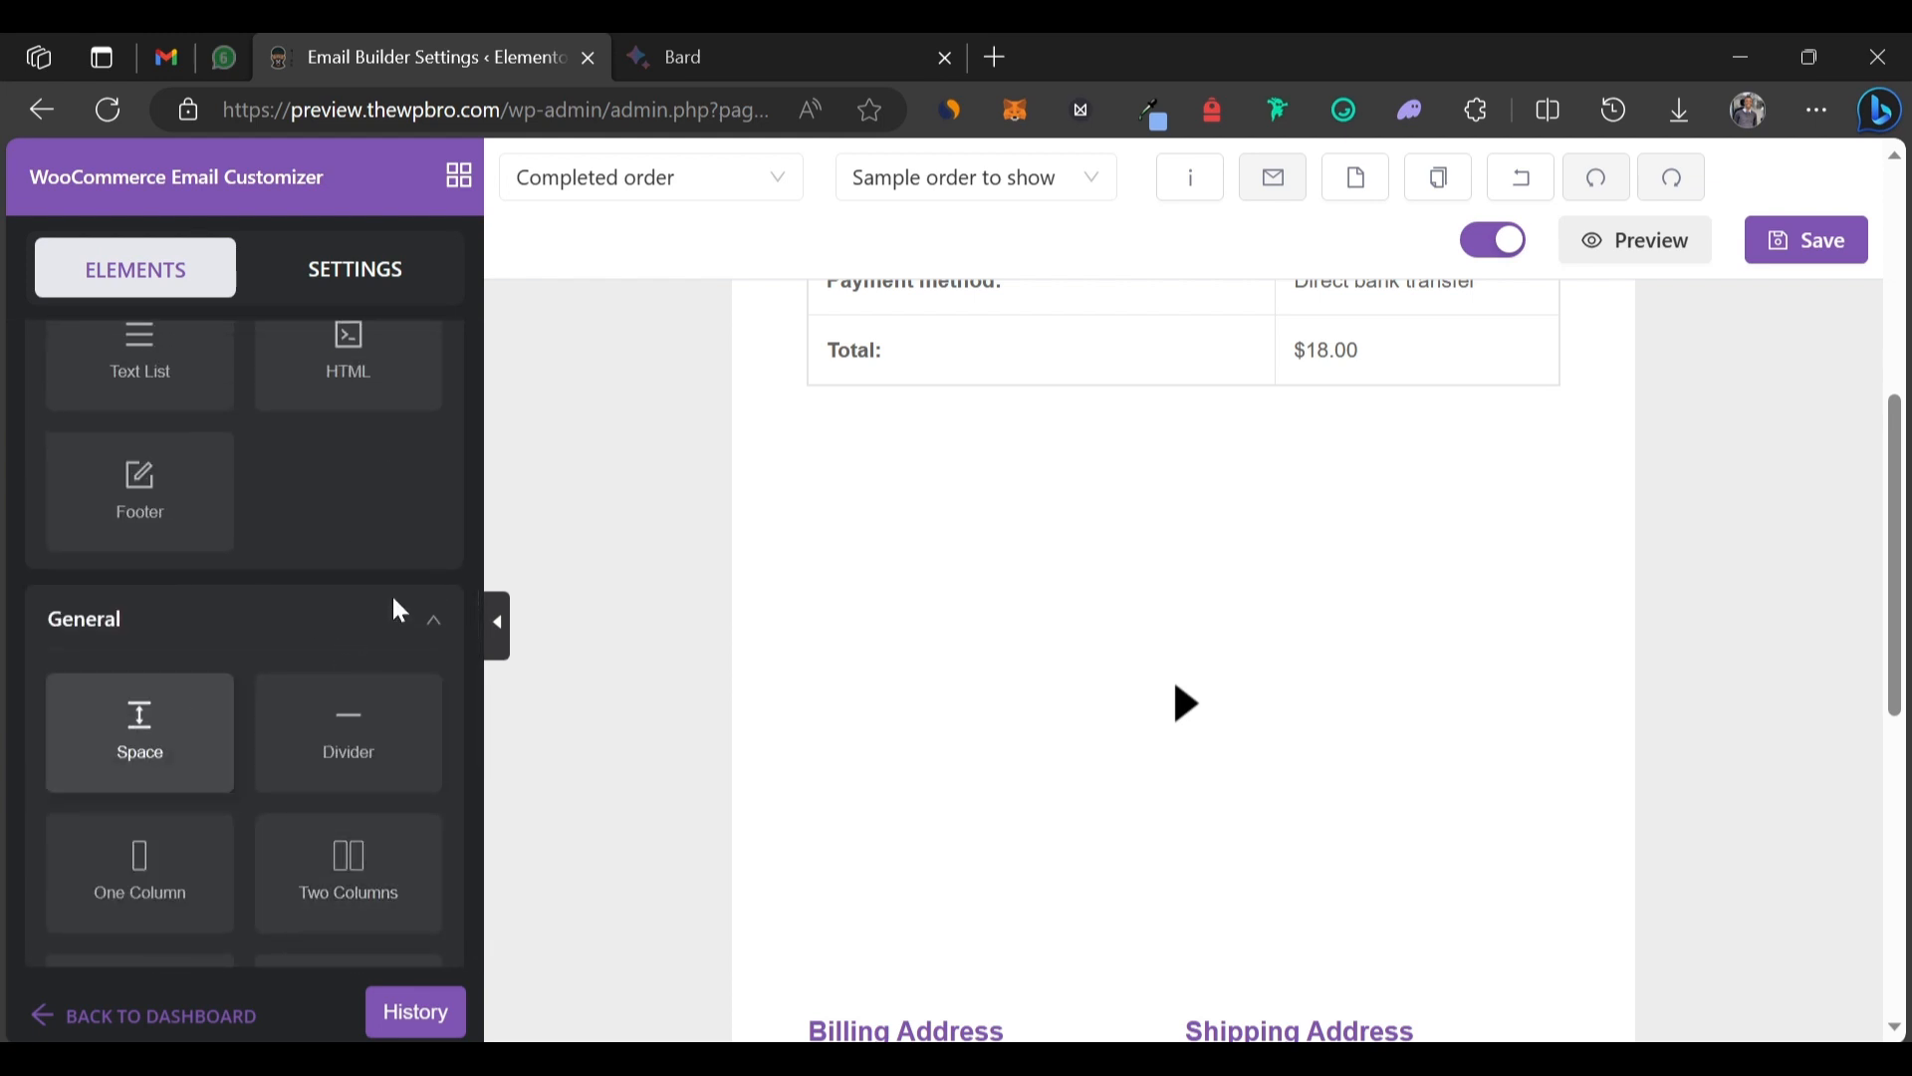
{"action": "scroll", "coordinate": [282, 426], "scroll_direction": "up", "scroll_amount": 2}
{"action": "scroll", "coordinate": [282, 427], "scroll_direction": "up", "scroll_amount": 10}
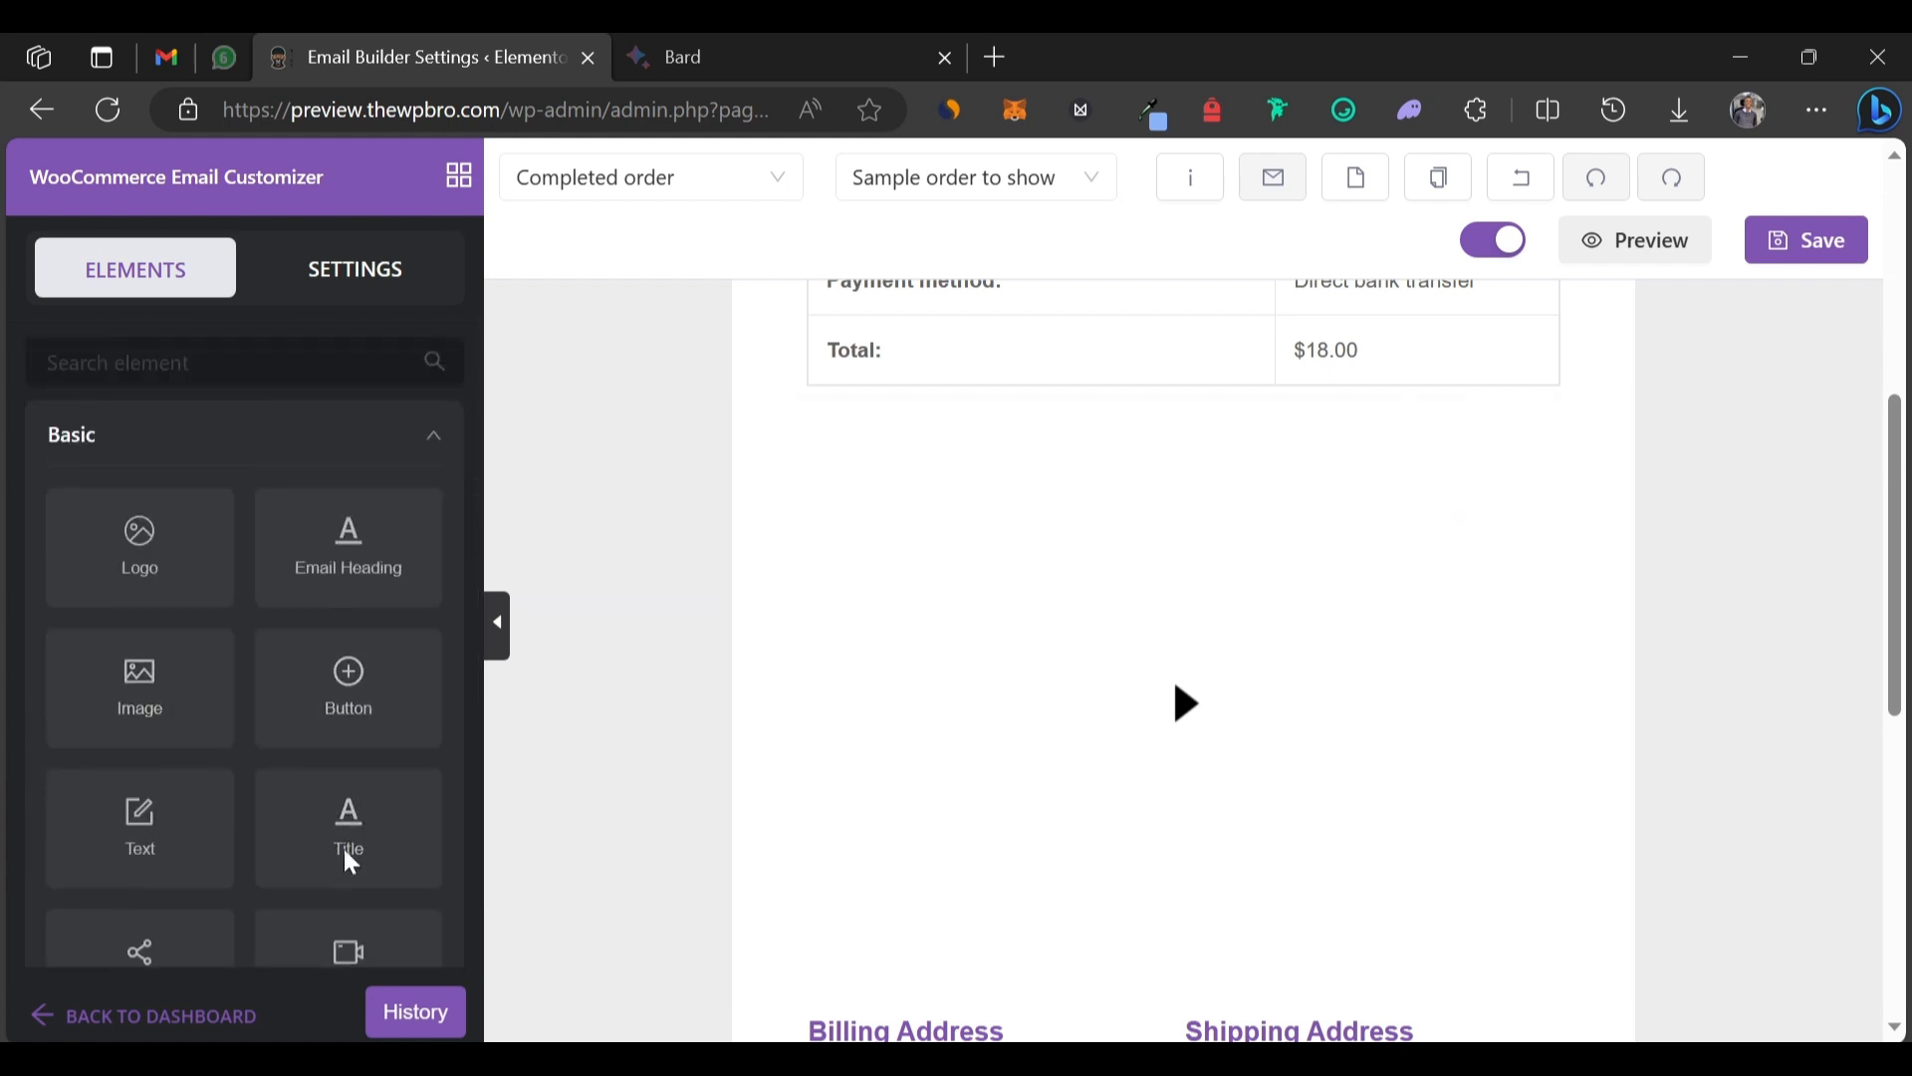
{"action": "left_click_drag", "start_coordinate": [344, 833], "coordinate": [906, 431]}
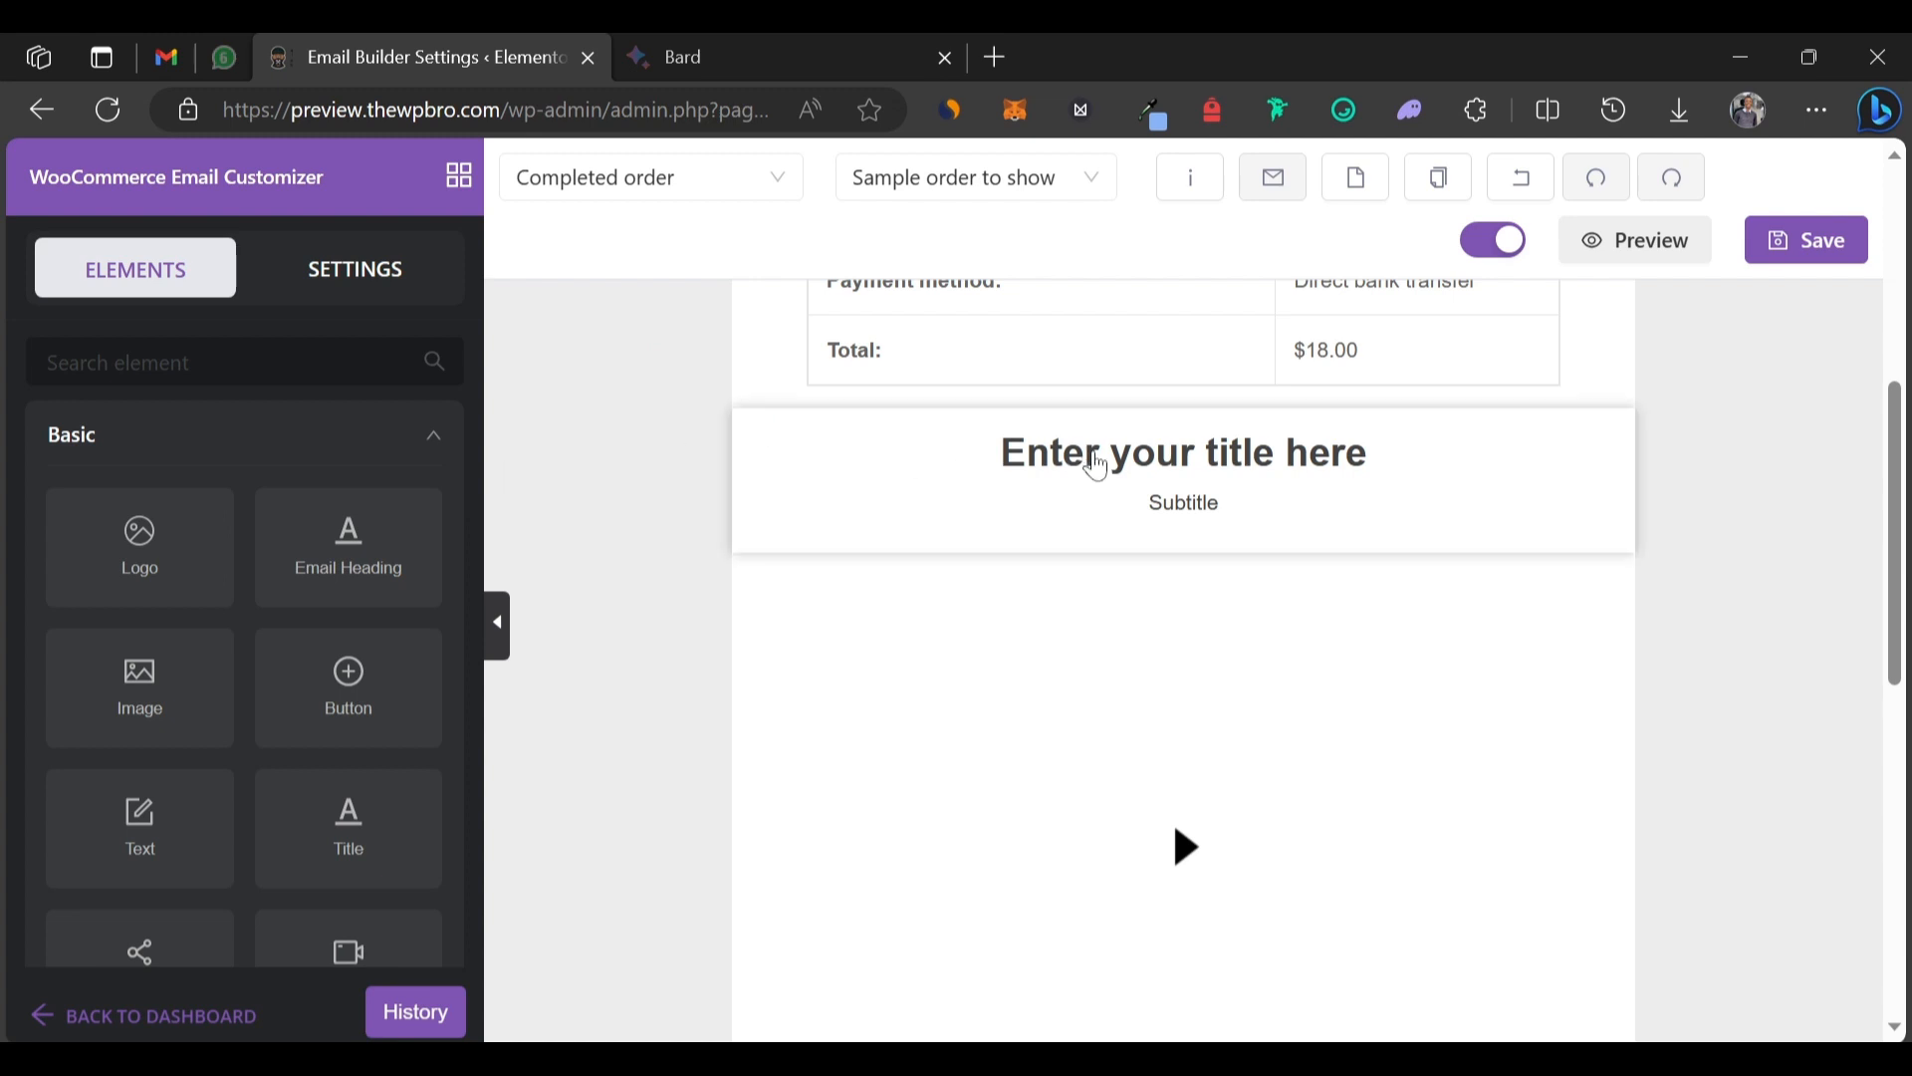
{"action": "left_click", "coordinate": [1228, 450]}
Set the title to 'How it works' and the subtitle to 'Video tutorial'.
{"action": "scroll", "coordinate": [149, 598], "scroll_direction": "up", "scroll_amount": 3}
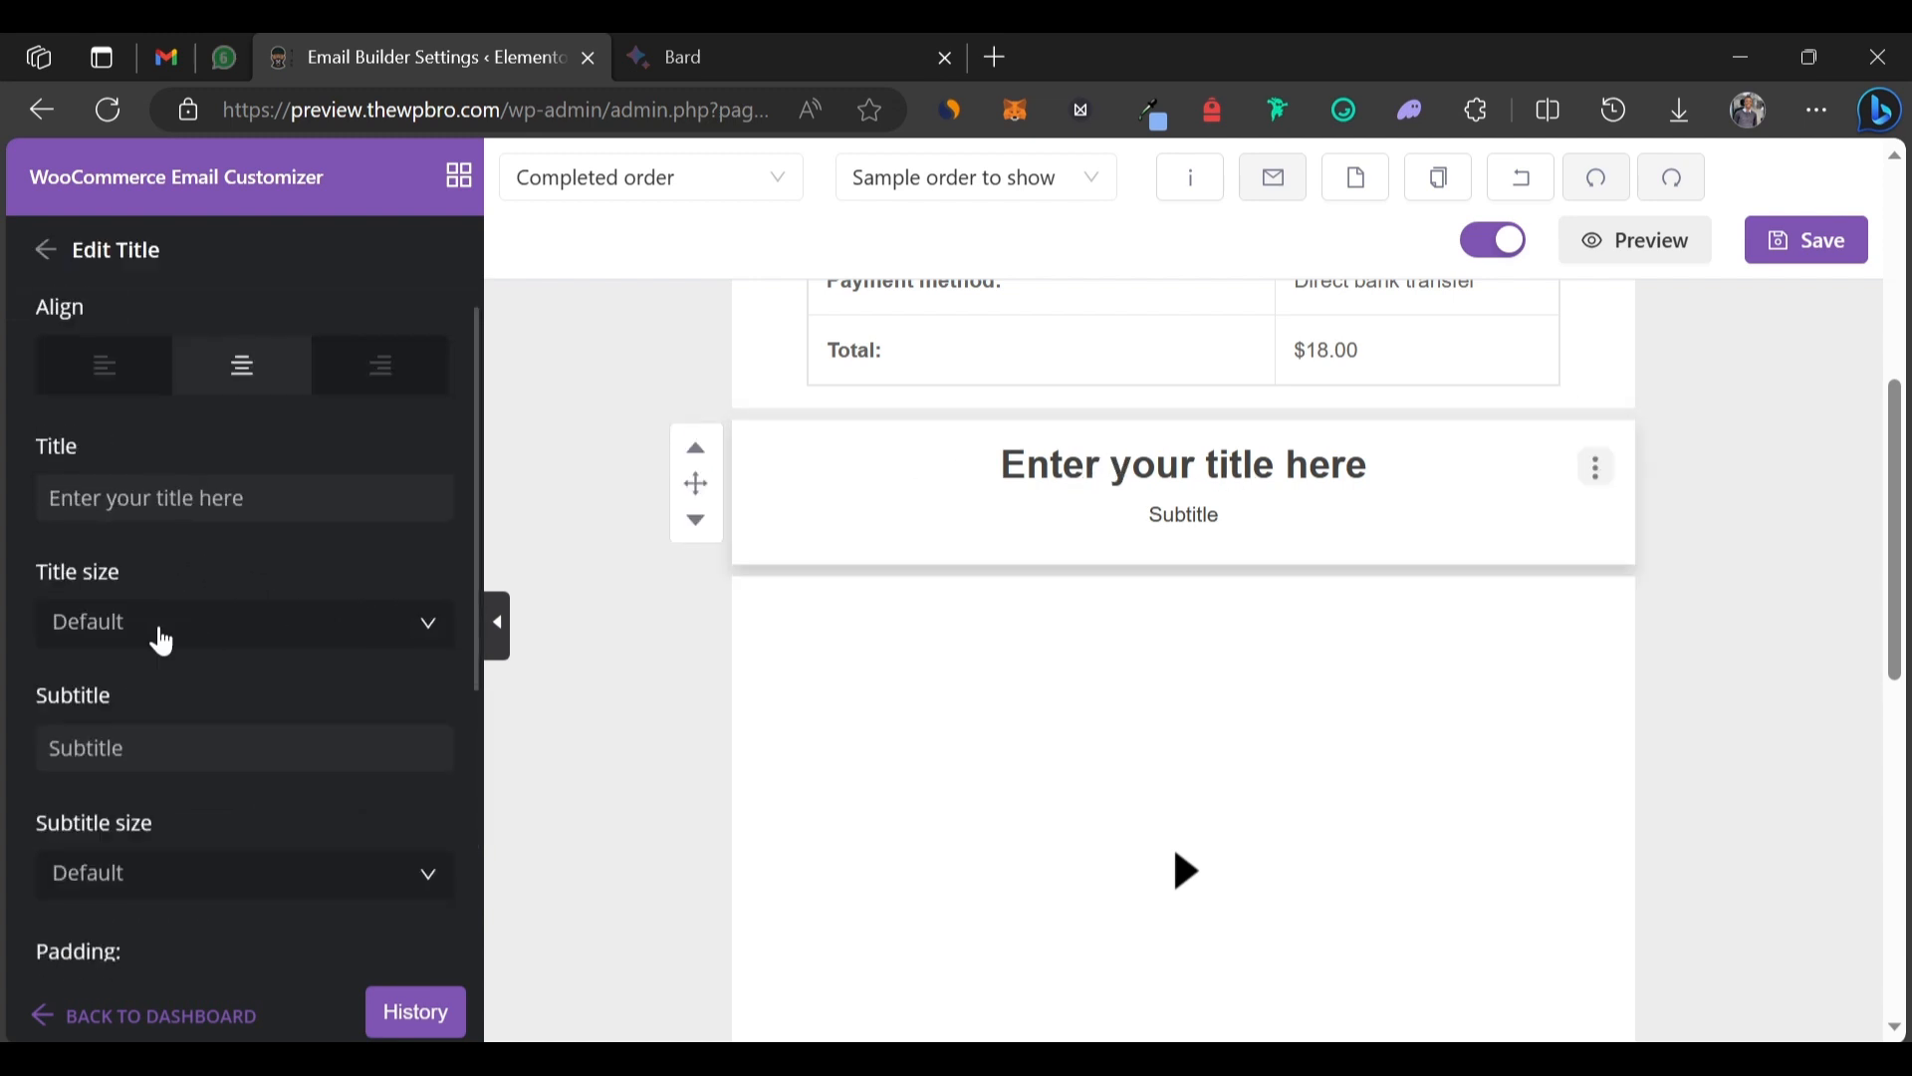
{"action": "triple_click", "coordinate": [149, 498]}
{"action": "type", "text": "How it workds"}
{"action": "key", "text": "BackSpace"}
{"action": "key", "text": "BackSpace"}
{"action": "type", "text": "s"}
{"action": "triple_click", "coordinate": [89, 748]}
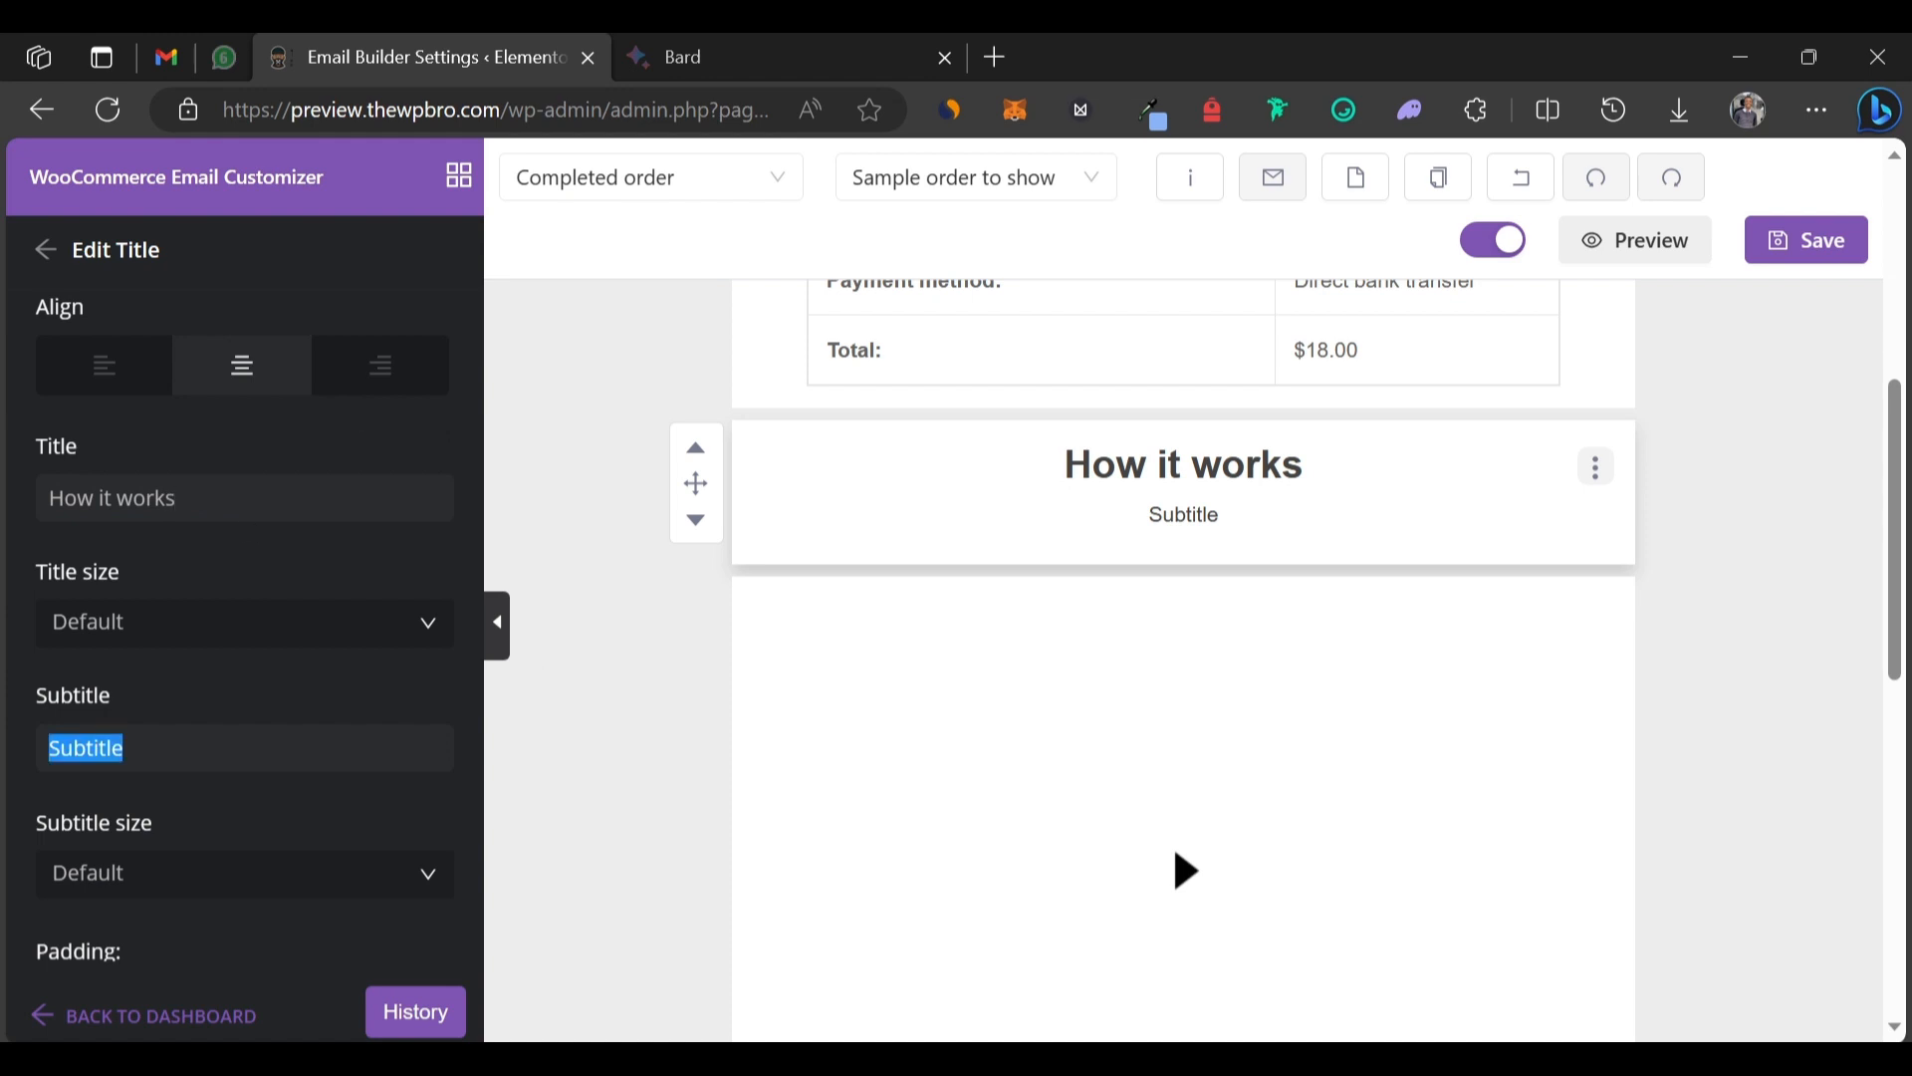
{"action": "type", "text": "Vide tutorial"}
{"action": "left_click", "coordinate": [92, 748]}
{"action": "type", "text": "o"}
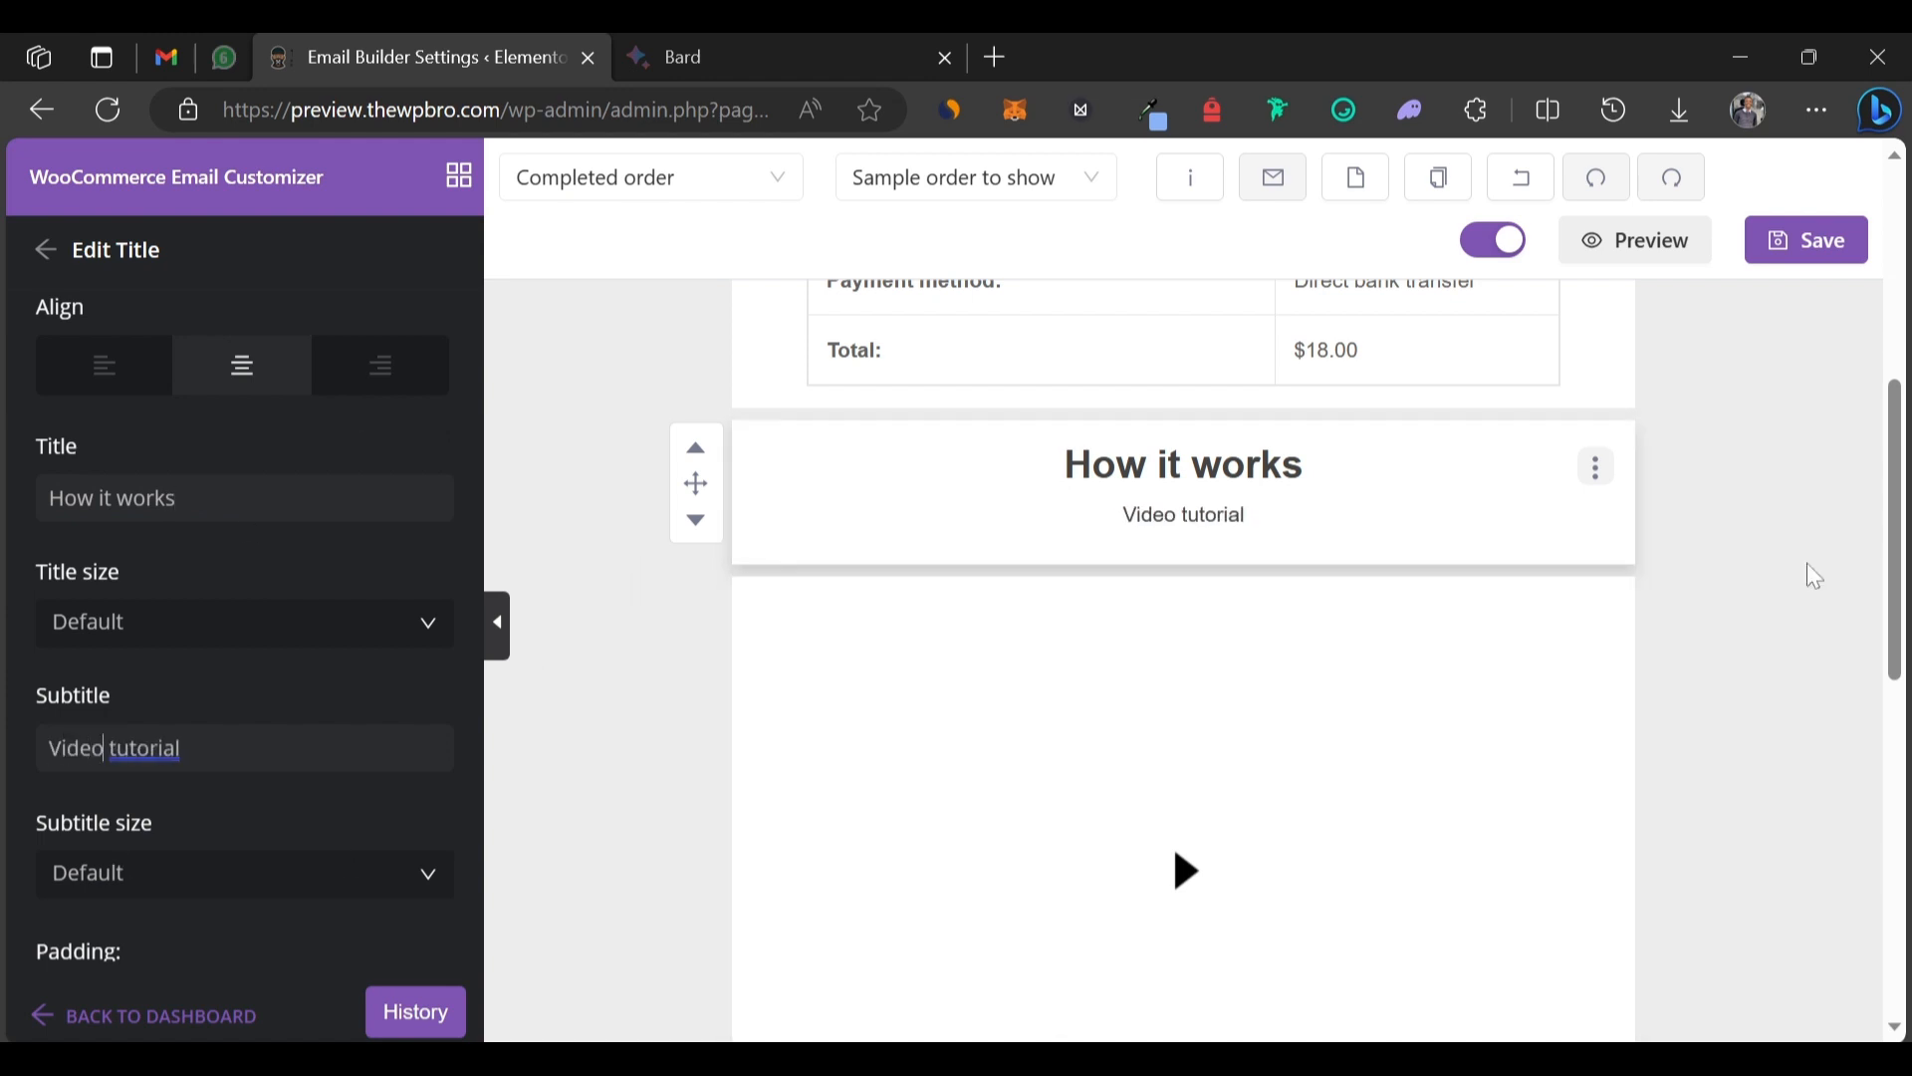
Save the order email and send a test copy to the inbox.
{"action": "left_click", "coordinate": [1829, 242]}
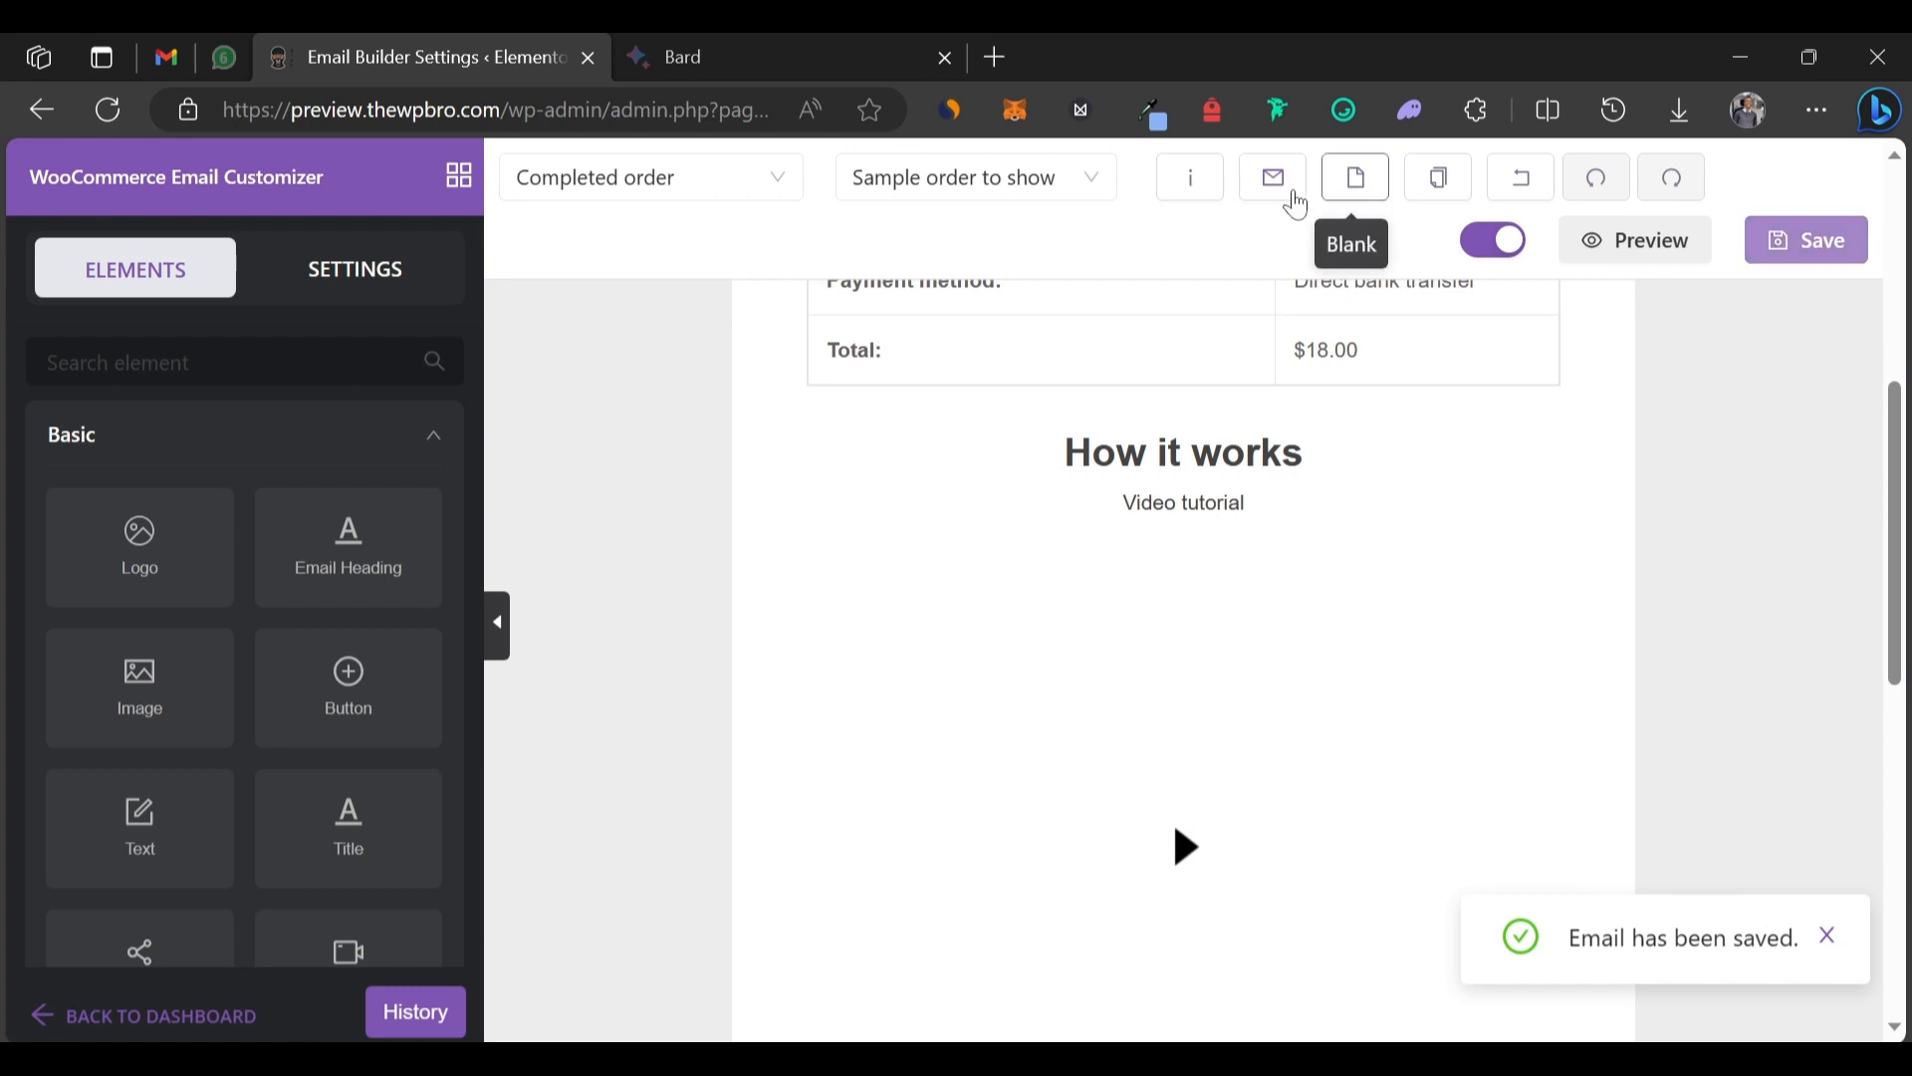
{"action": "left_click", "coordinate": [1275, 180]}
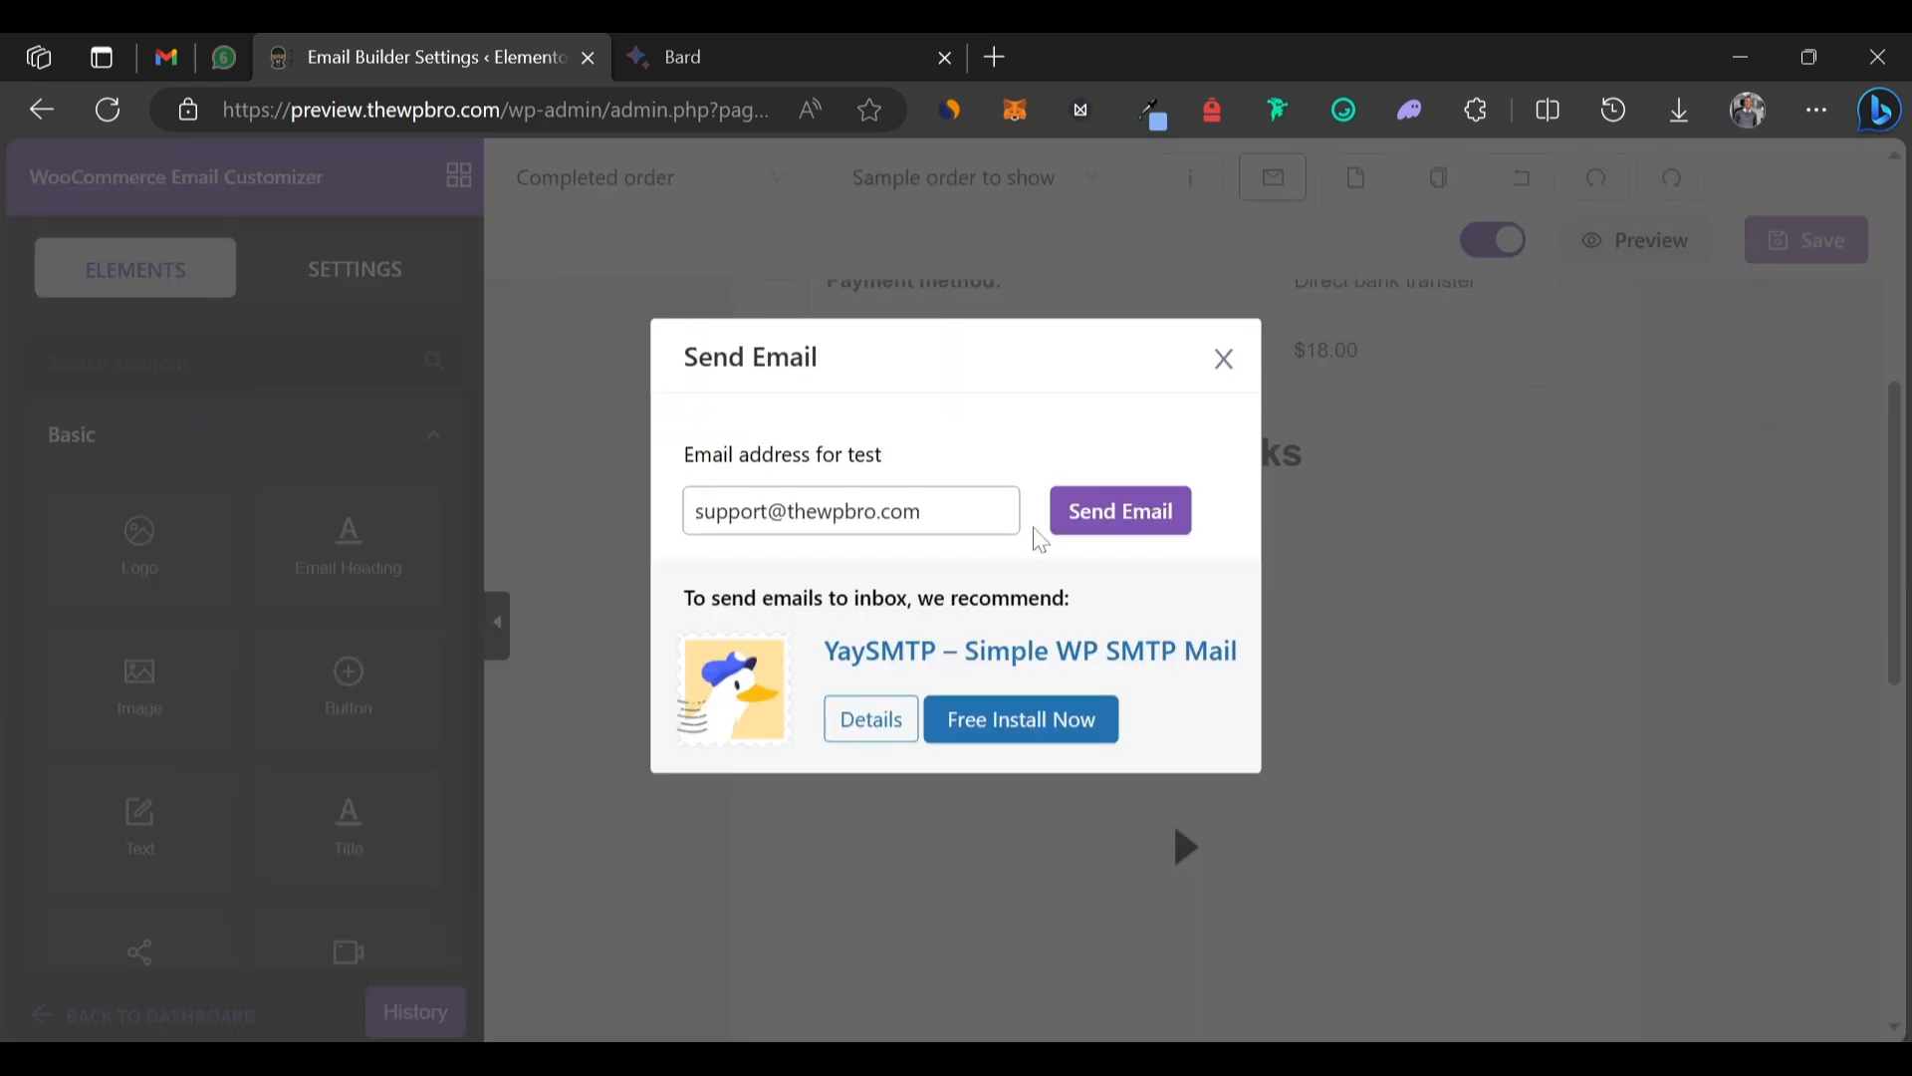
{"action": "left_click", "coordinate": [1099, 523]}
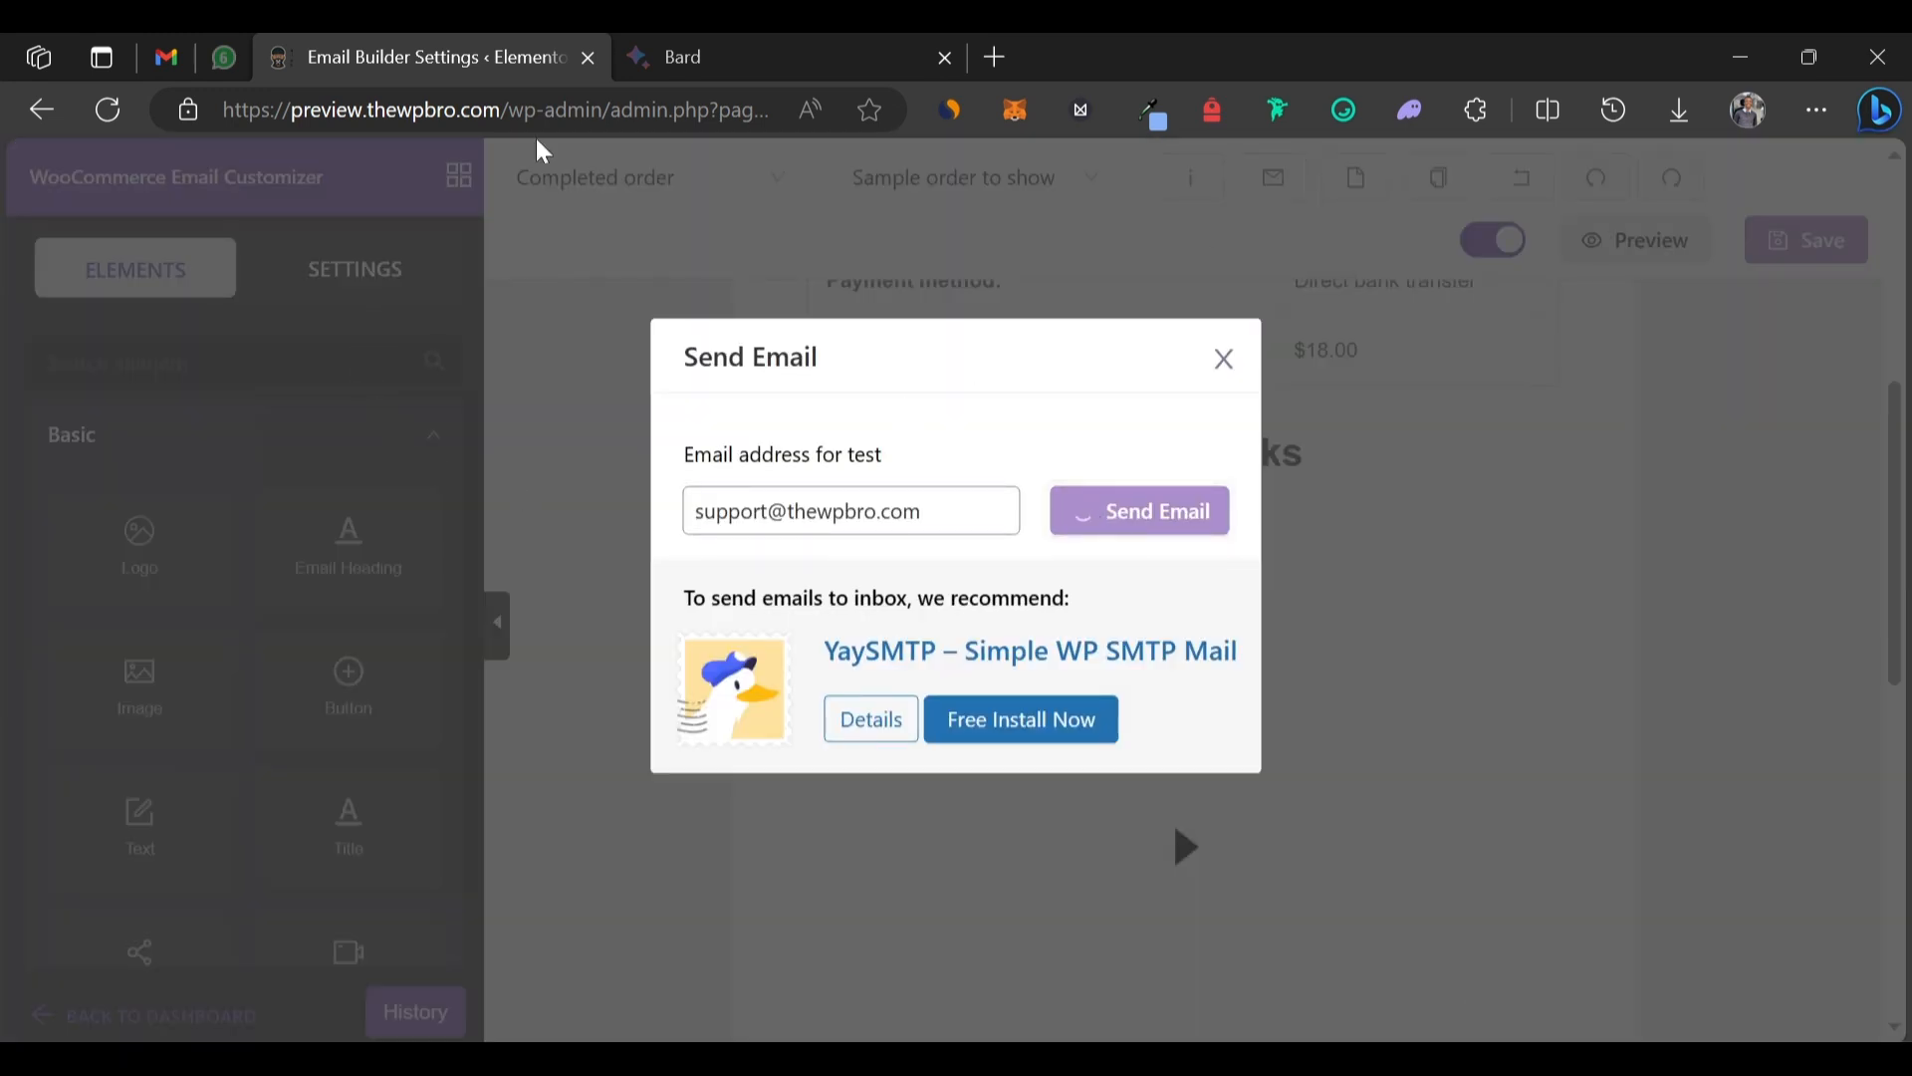
{"action": "left_click", "coordinate": [168, 55]}
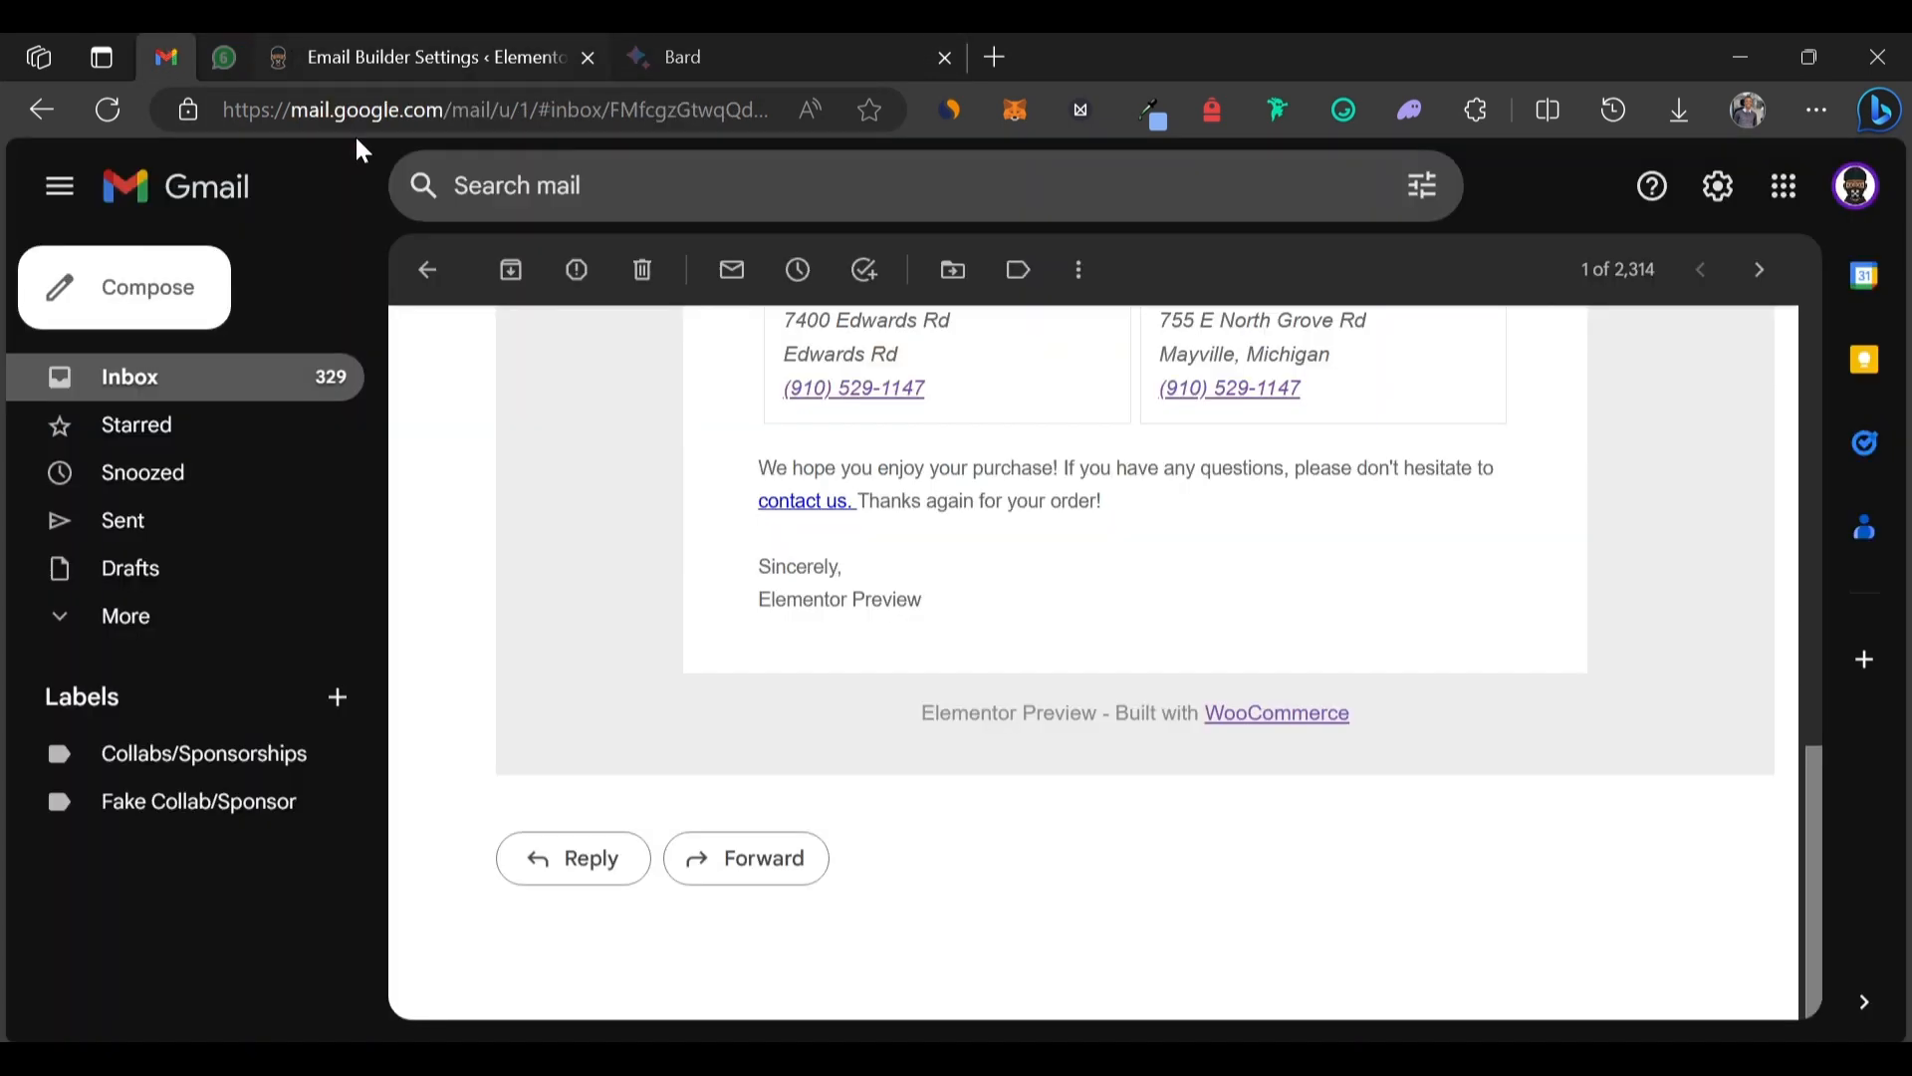
Review the new 'Email Test' message in Gmail, then return to the email builder.
{"action": "left_click", "coordinate": [428, 269]}
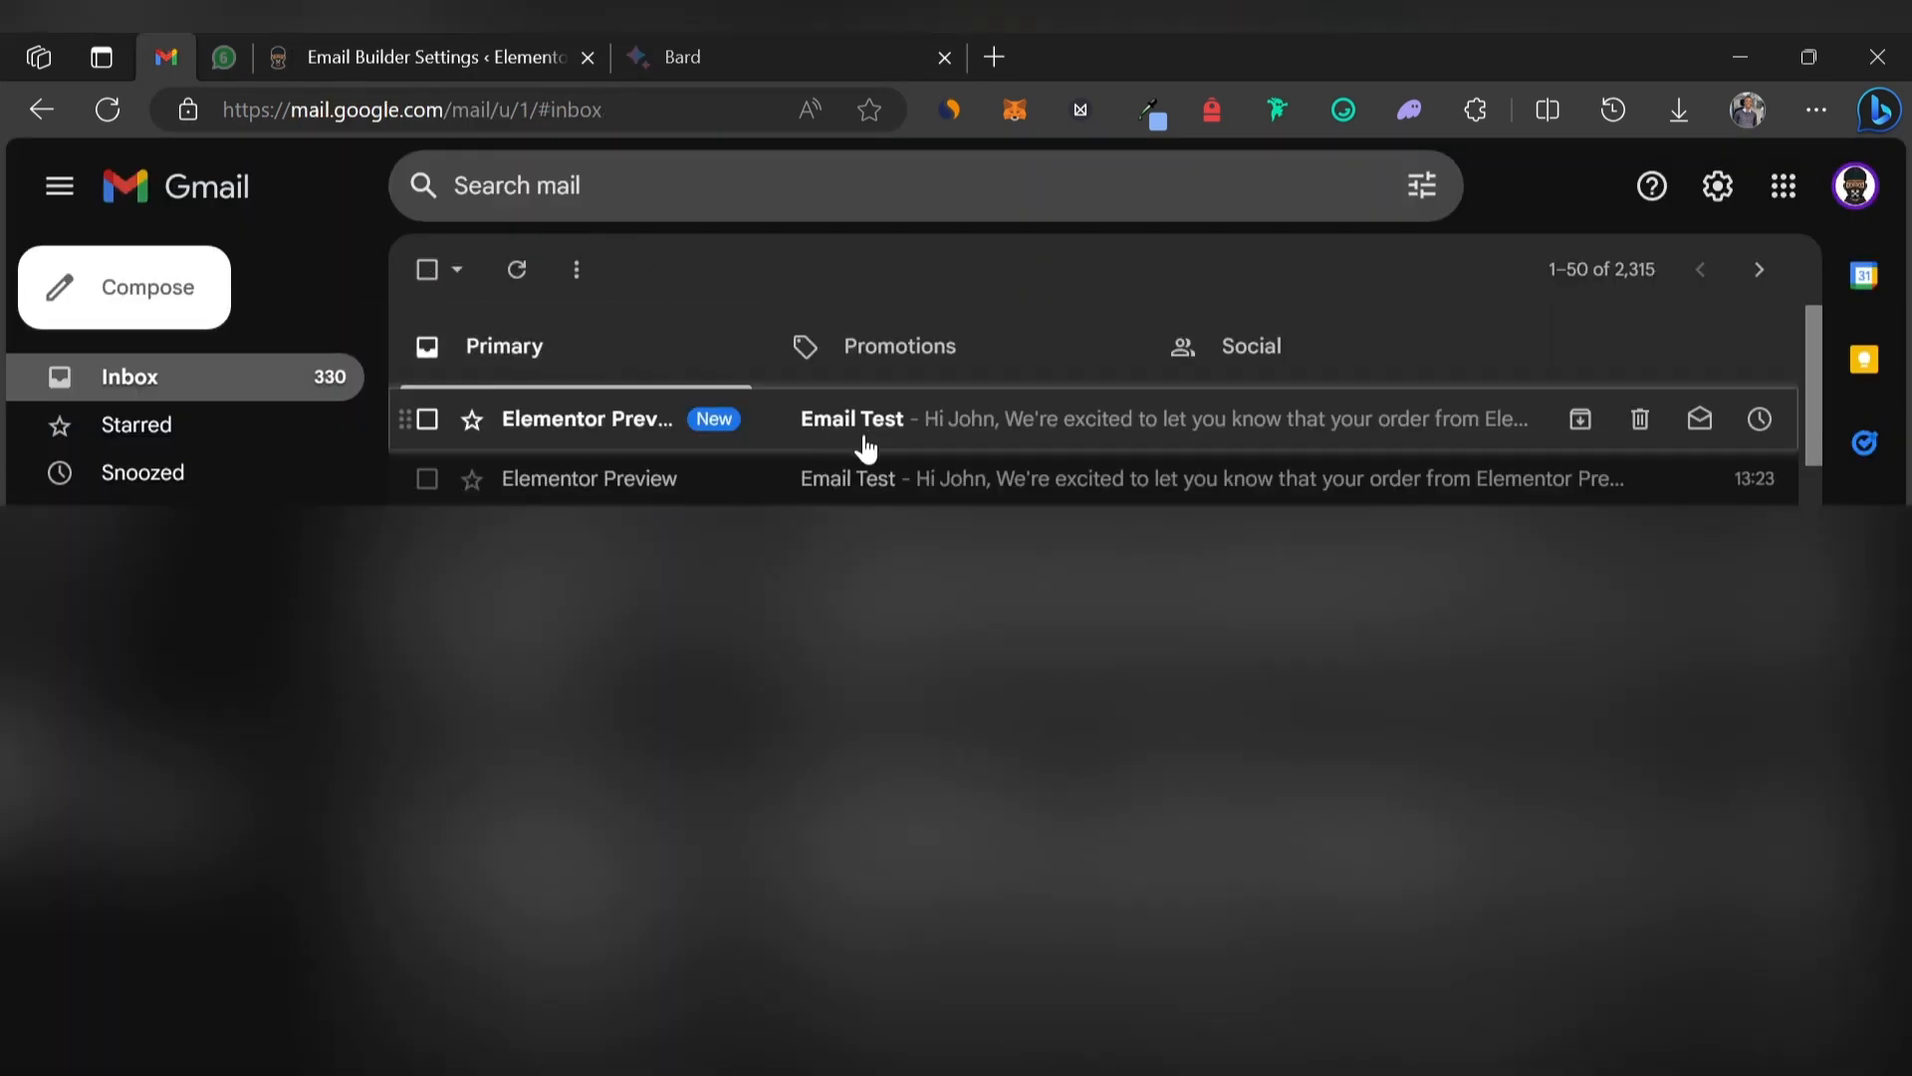
{"action": "left_click", "coordinate": [998, 422]}
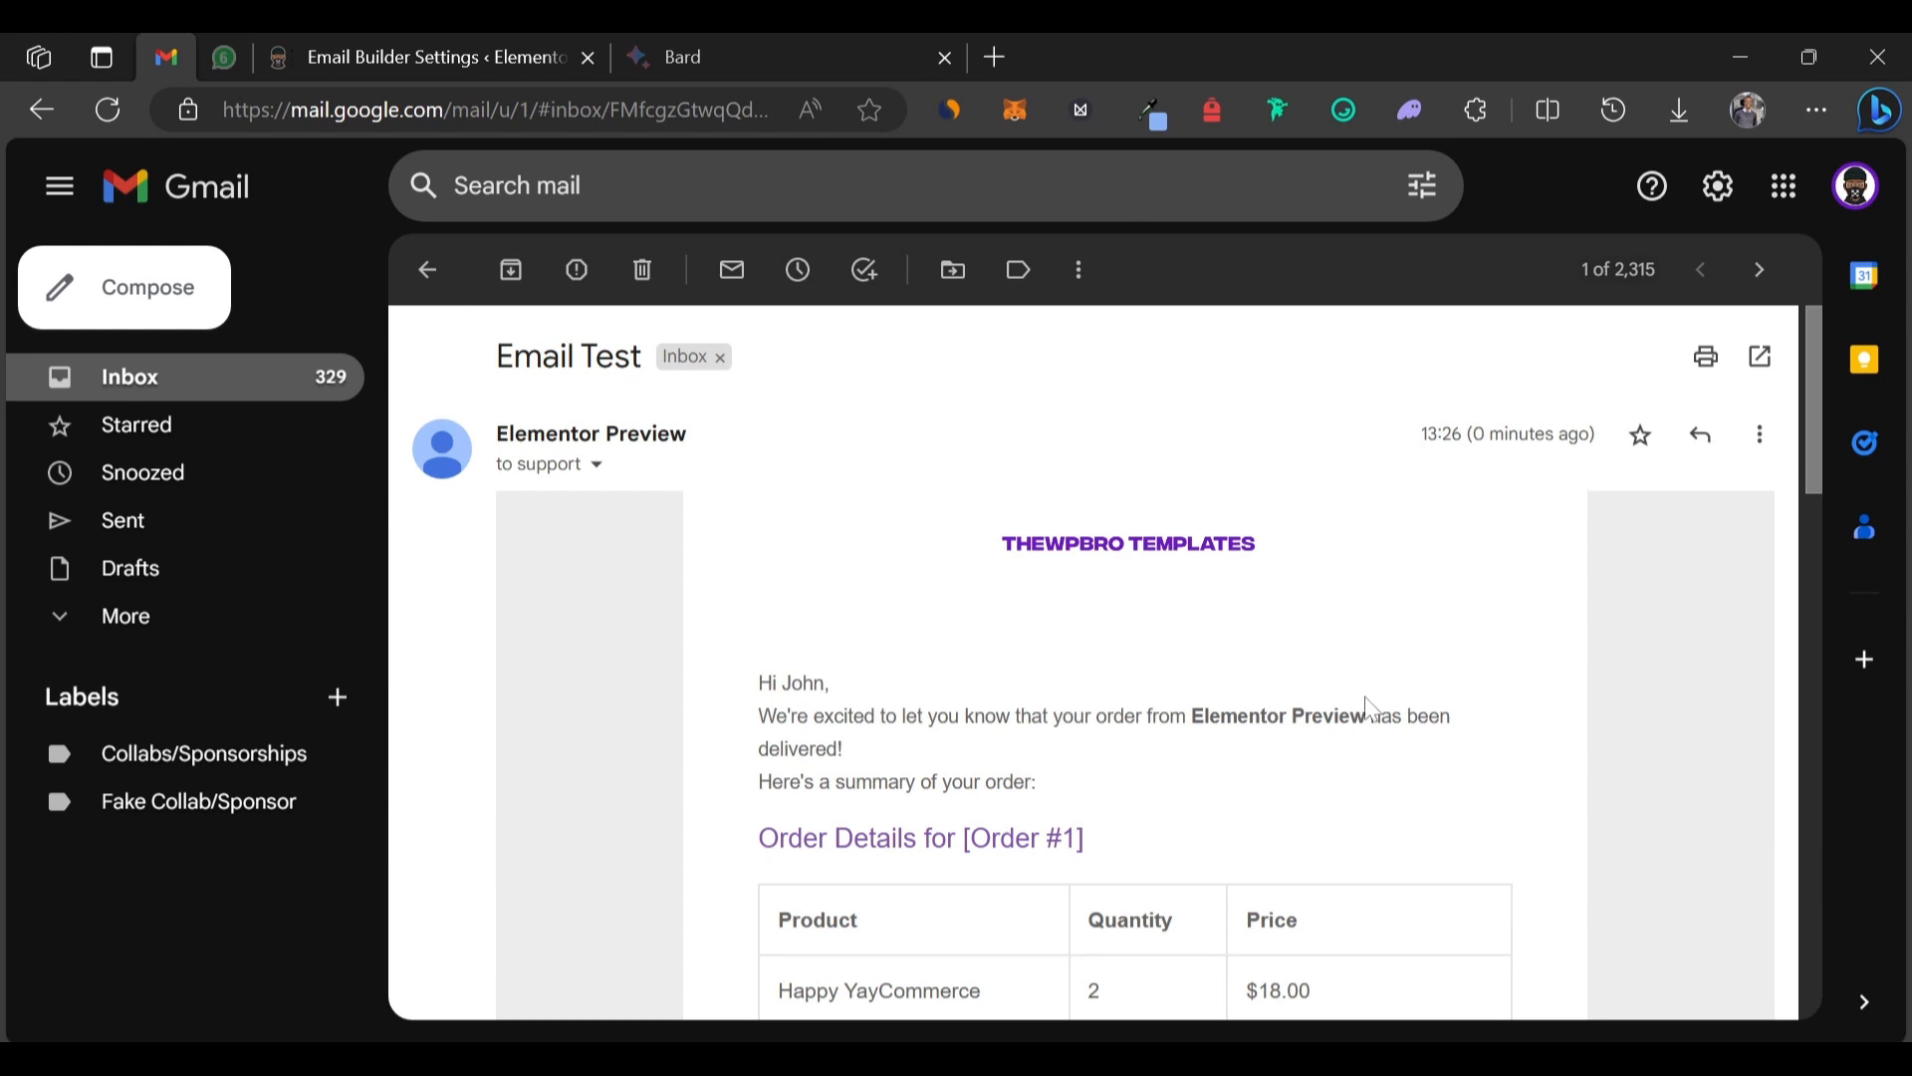
{"action": "scroll", "coordinate": [1369, 709], "scroll_direction": "down", "scroll_amount": 7}
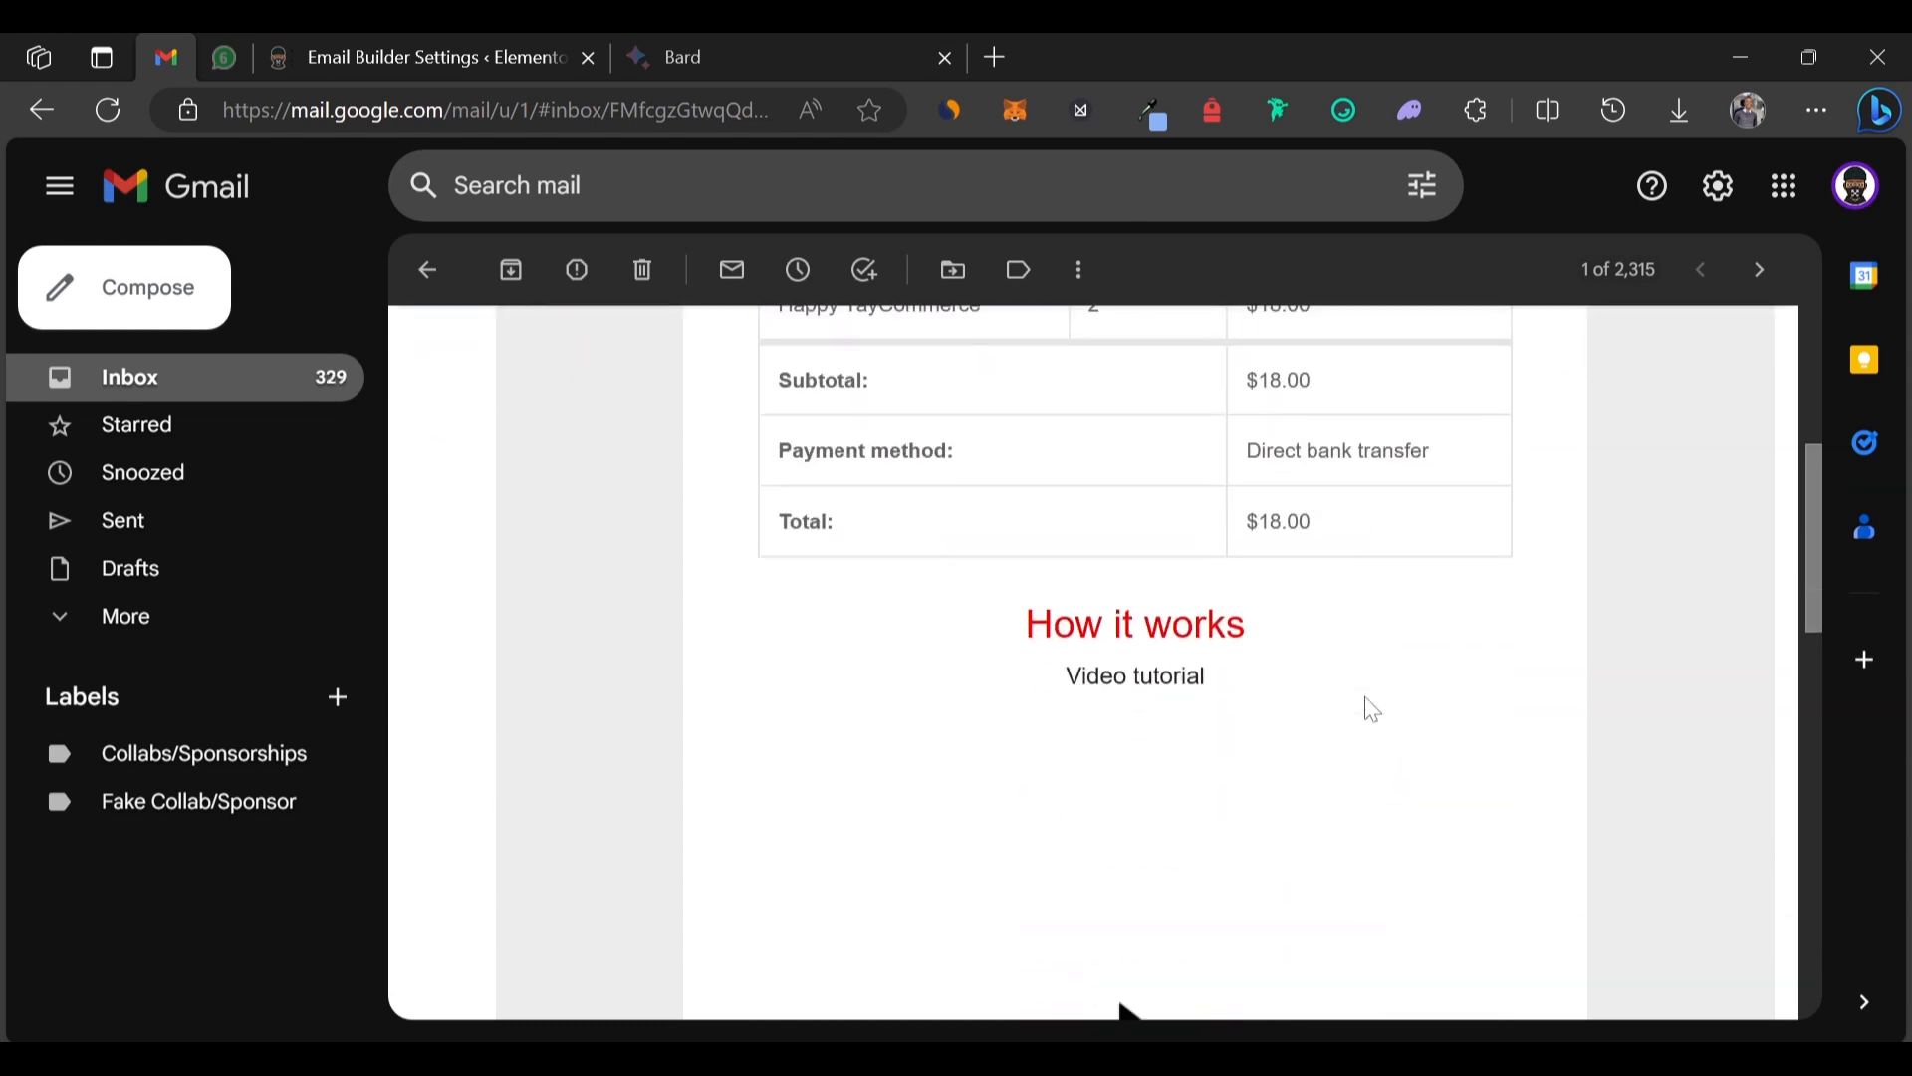
{"action": "scroll", "coordinate": [1372, 709], "scroll_direction": "down", "scroll_amount": 4}
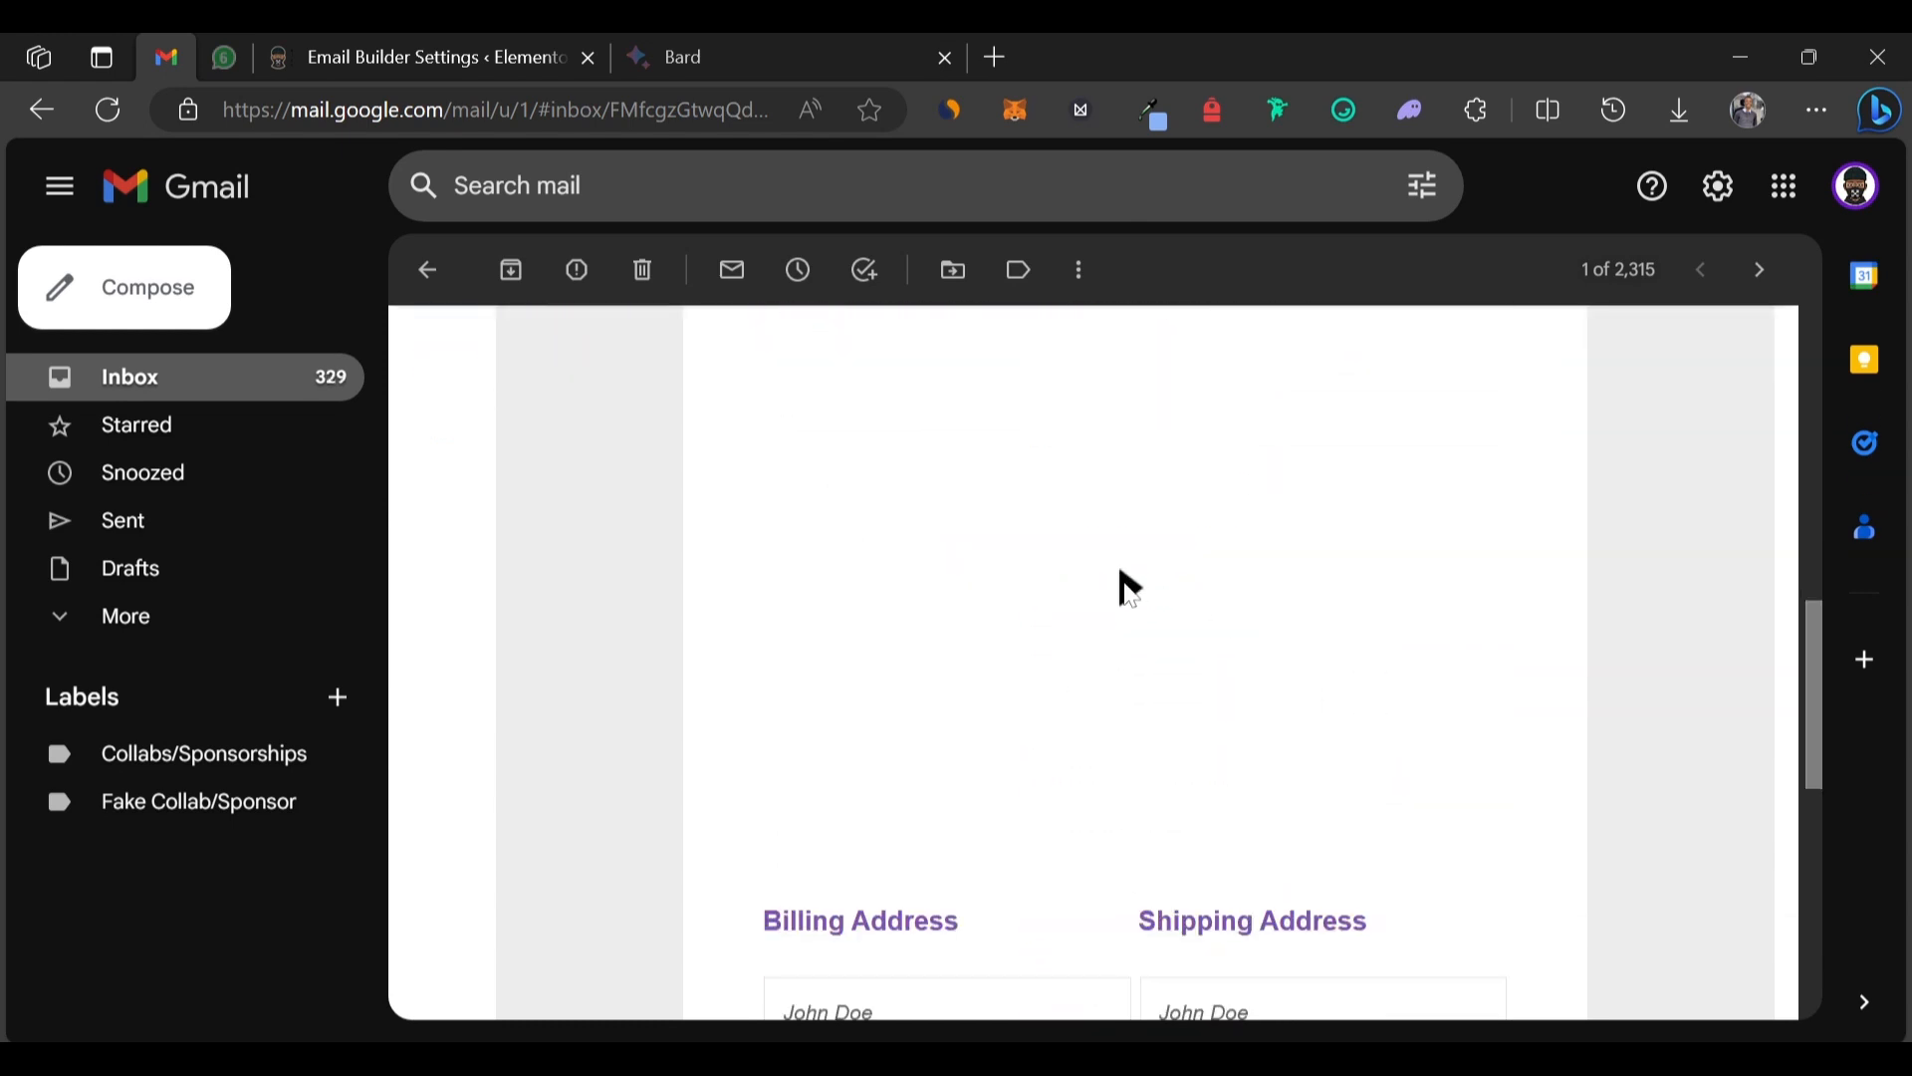
{"action": "scroll", "coordinate": [1131, 588], "scroll_direction": "down", "scroll_amount": 4}
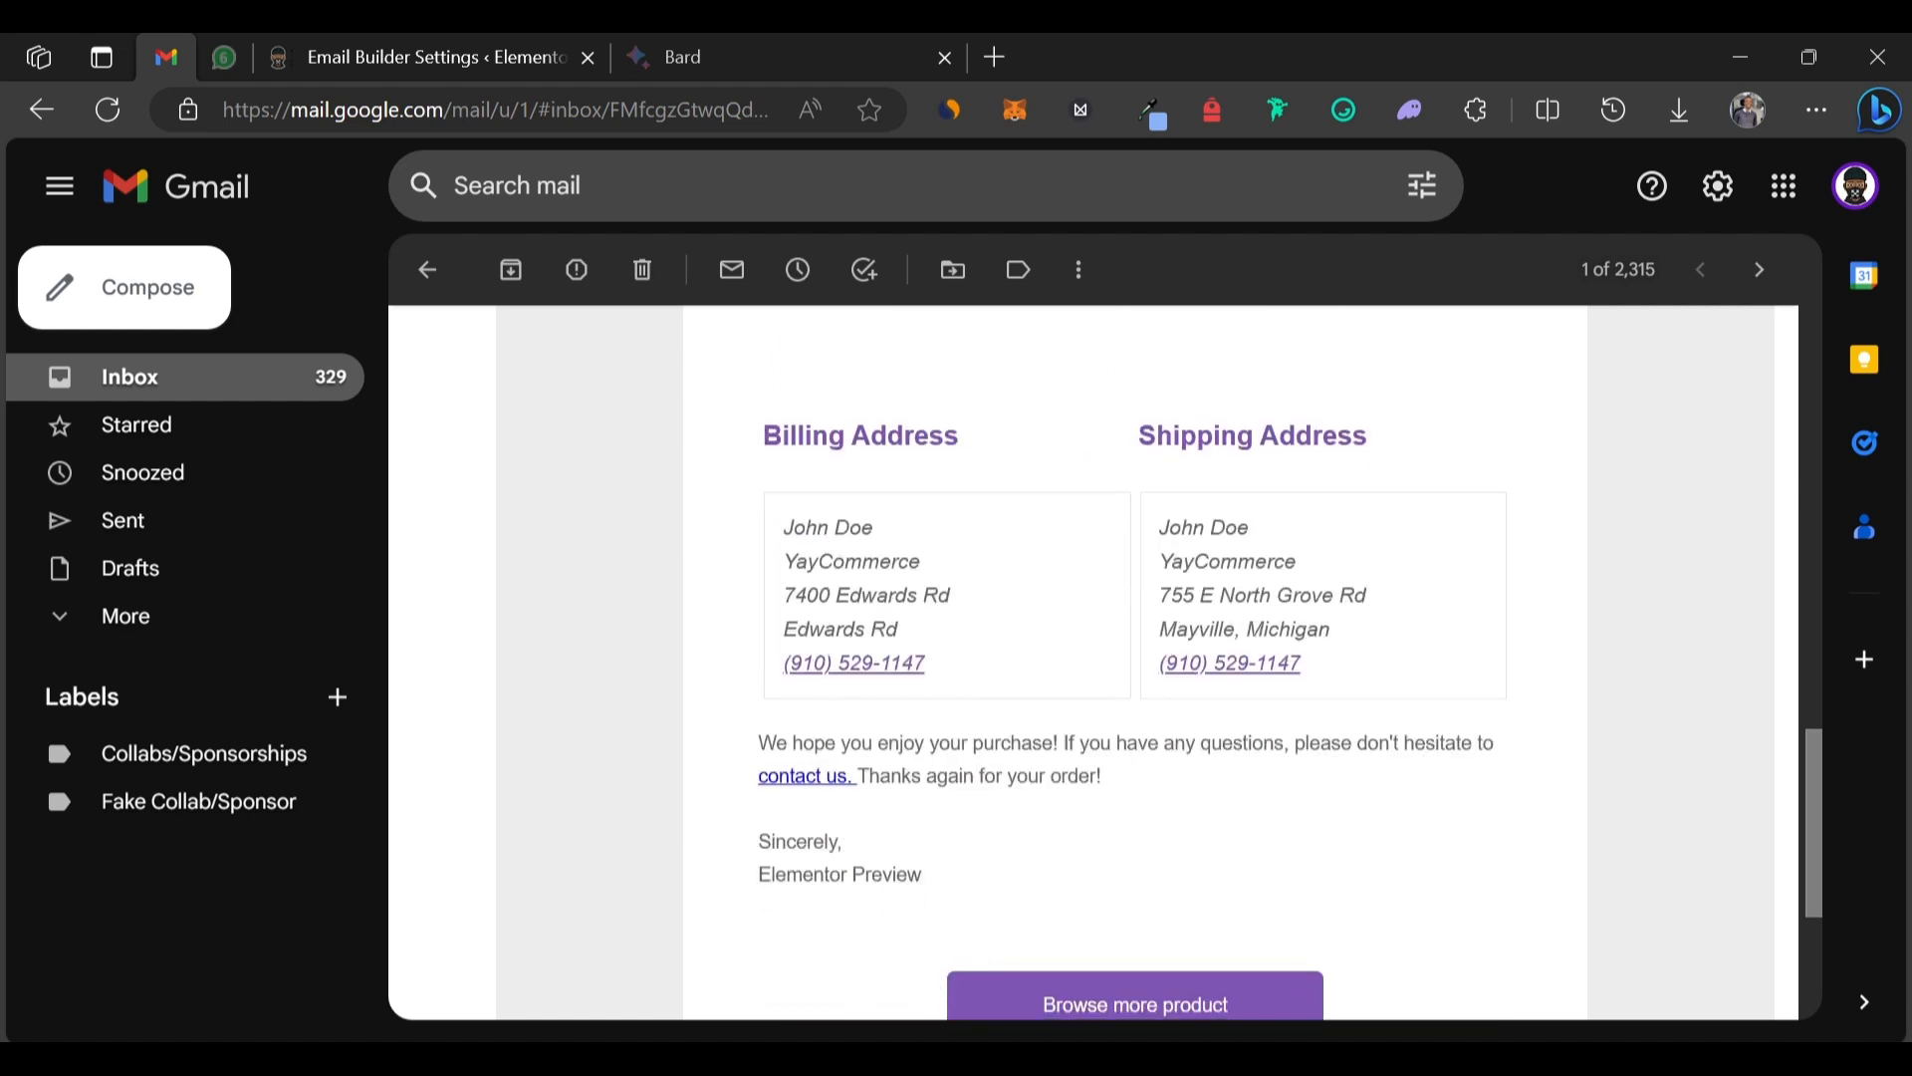
{"action": "scroll", "coordinate": [1316, 821], "scroll_direction": "down", "scroll_amount": 3}
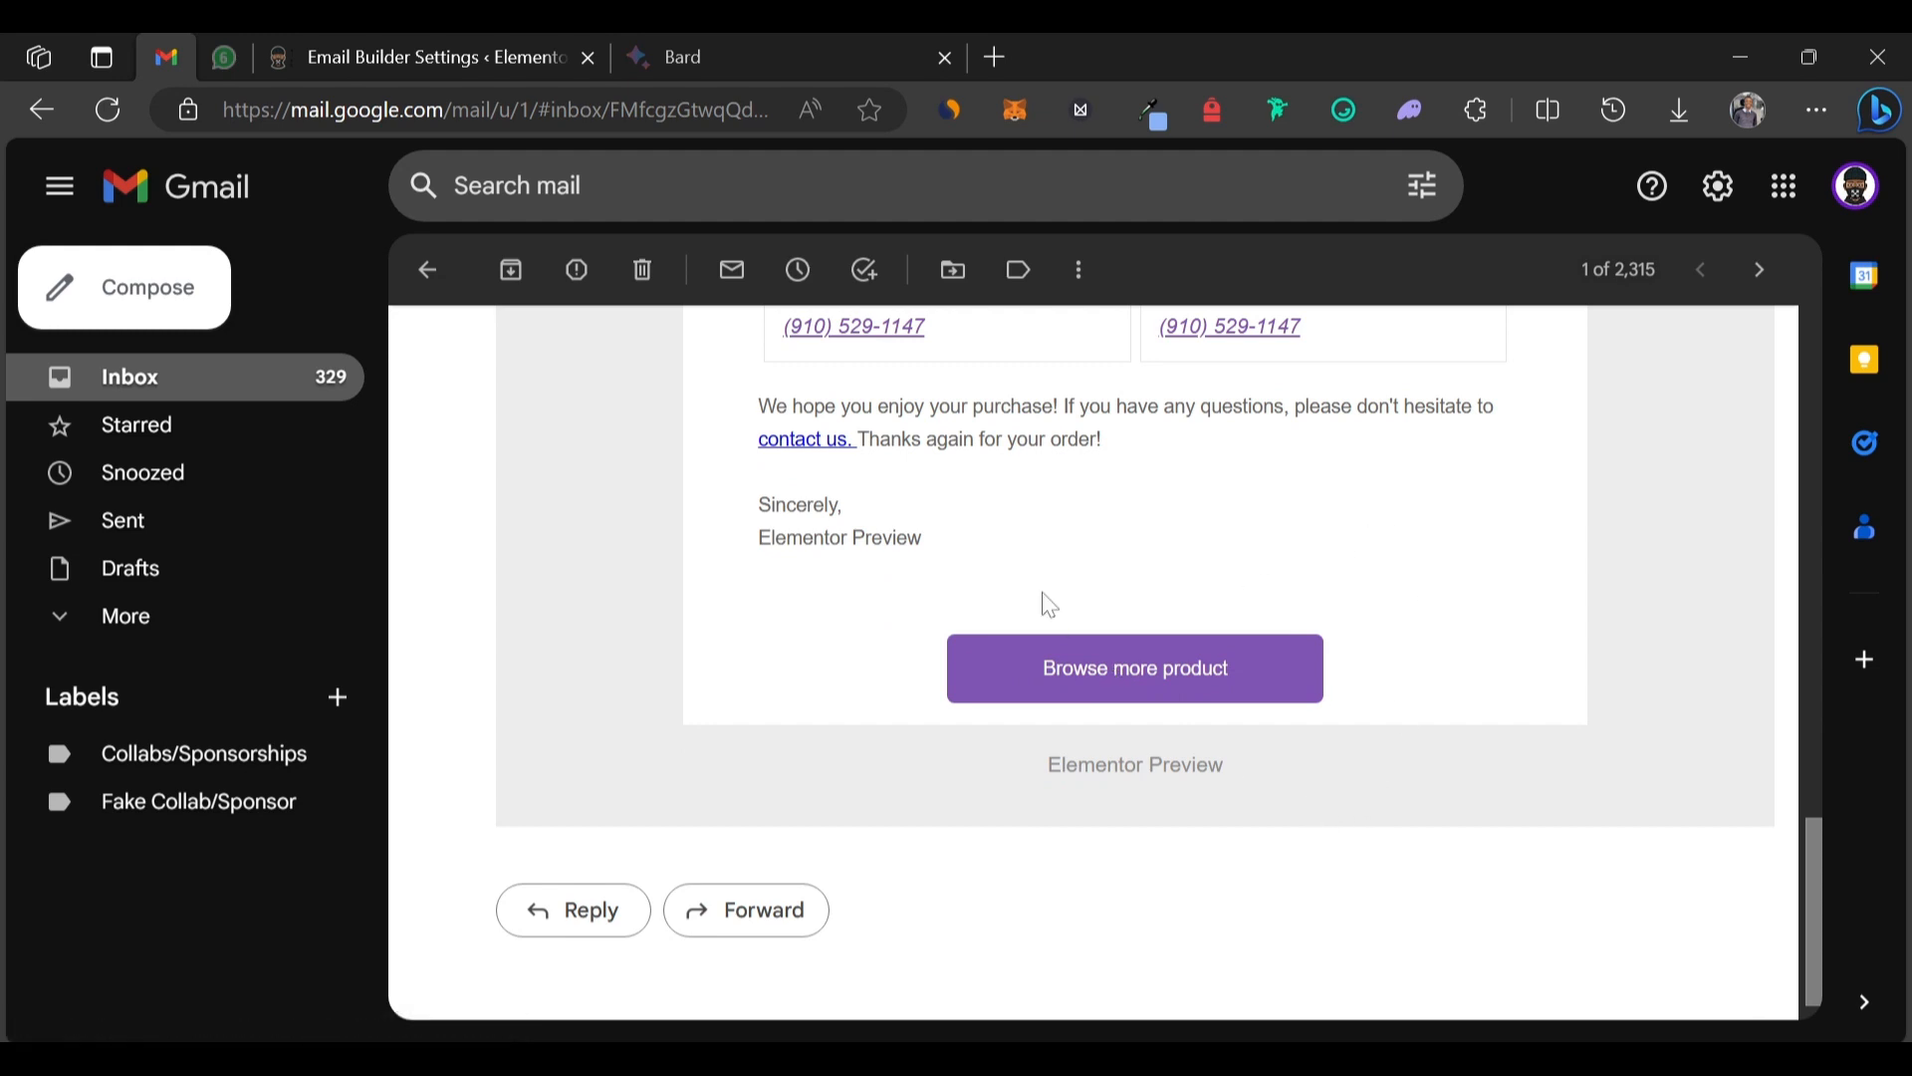
{"action": "scroll", "coordinate": [1503, 528], "scroll_direction": "up", "scroll_amount": 10}
{"action": "scroll", "coordinate": [1499, 529], "scroll_direction": "up", "scroll_amount": 5}
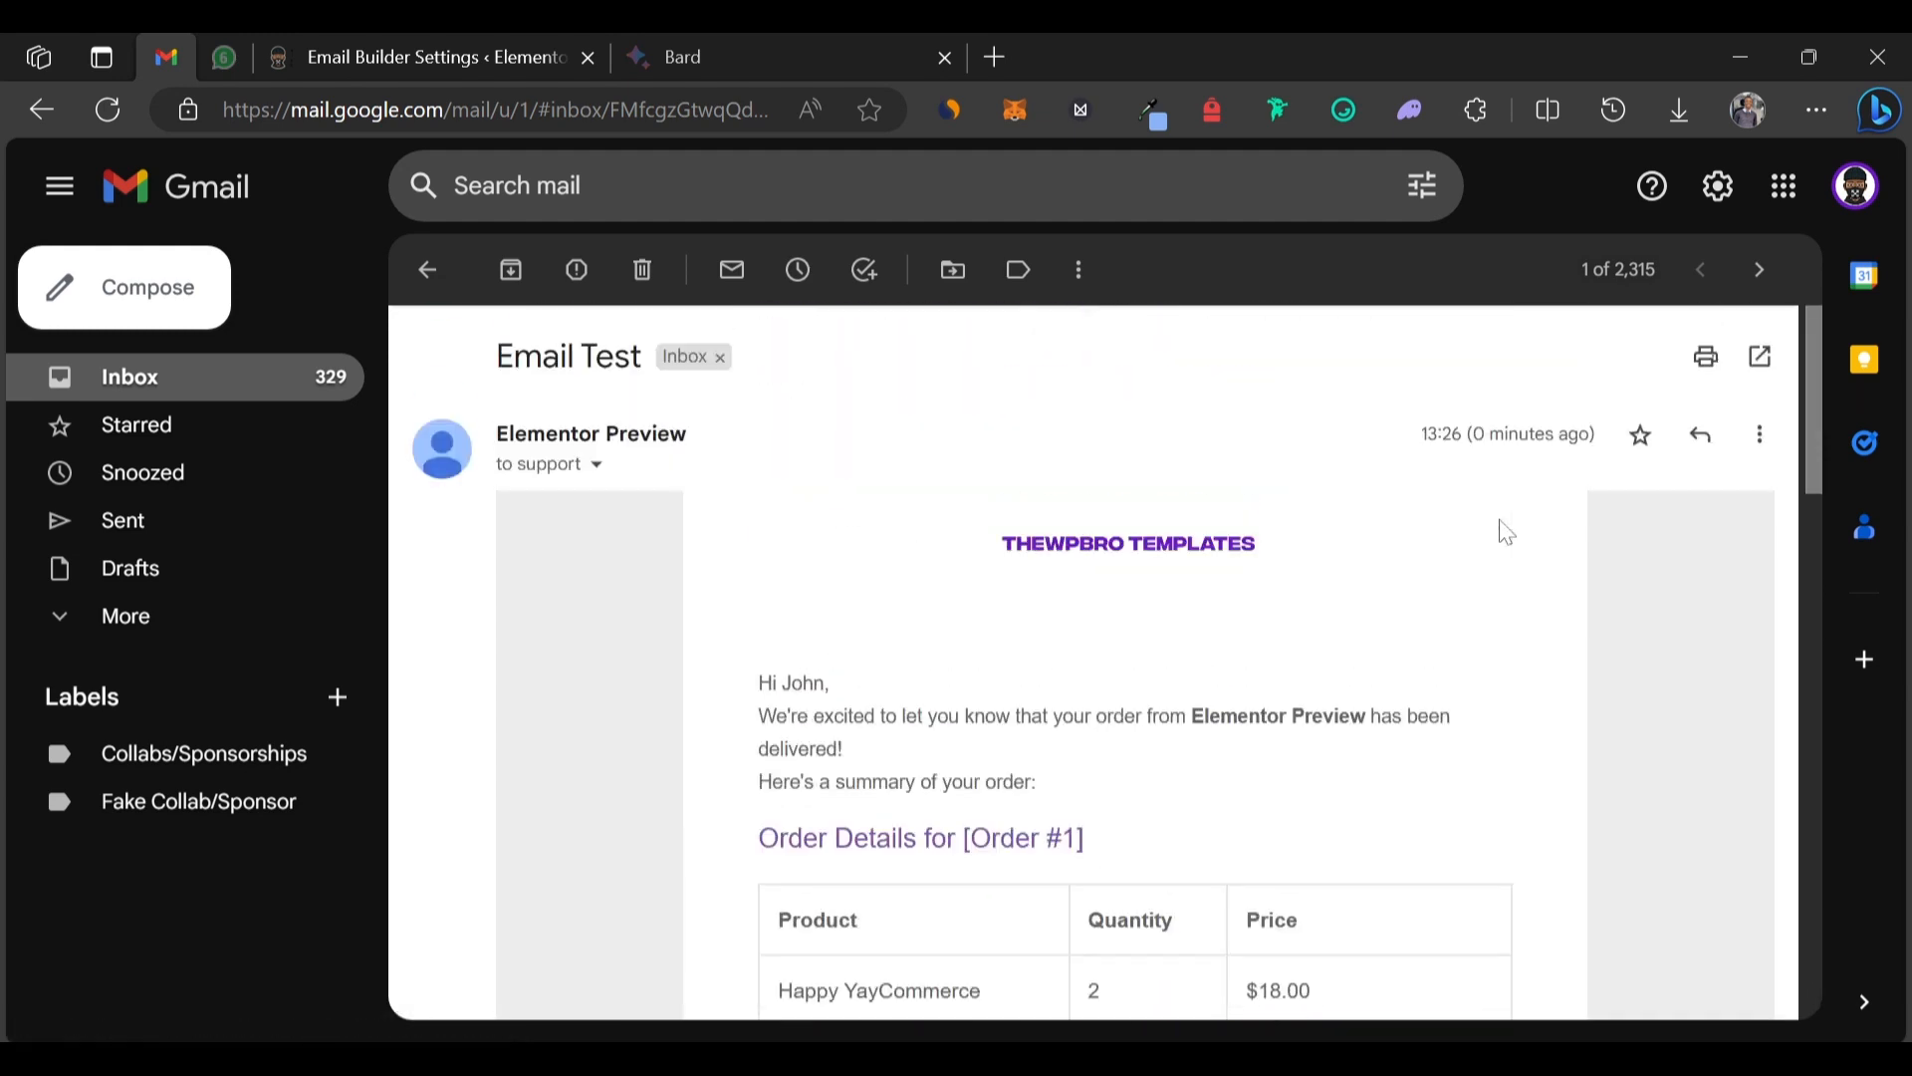
{"action": "left_click", "coordinate": [459, 45]}
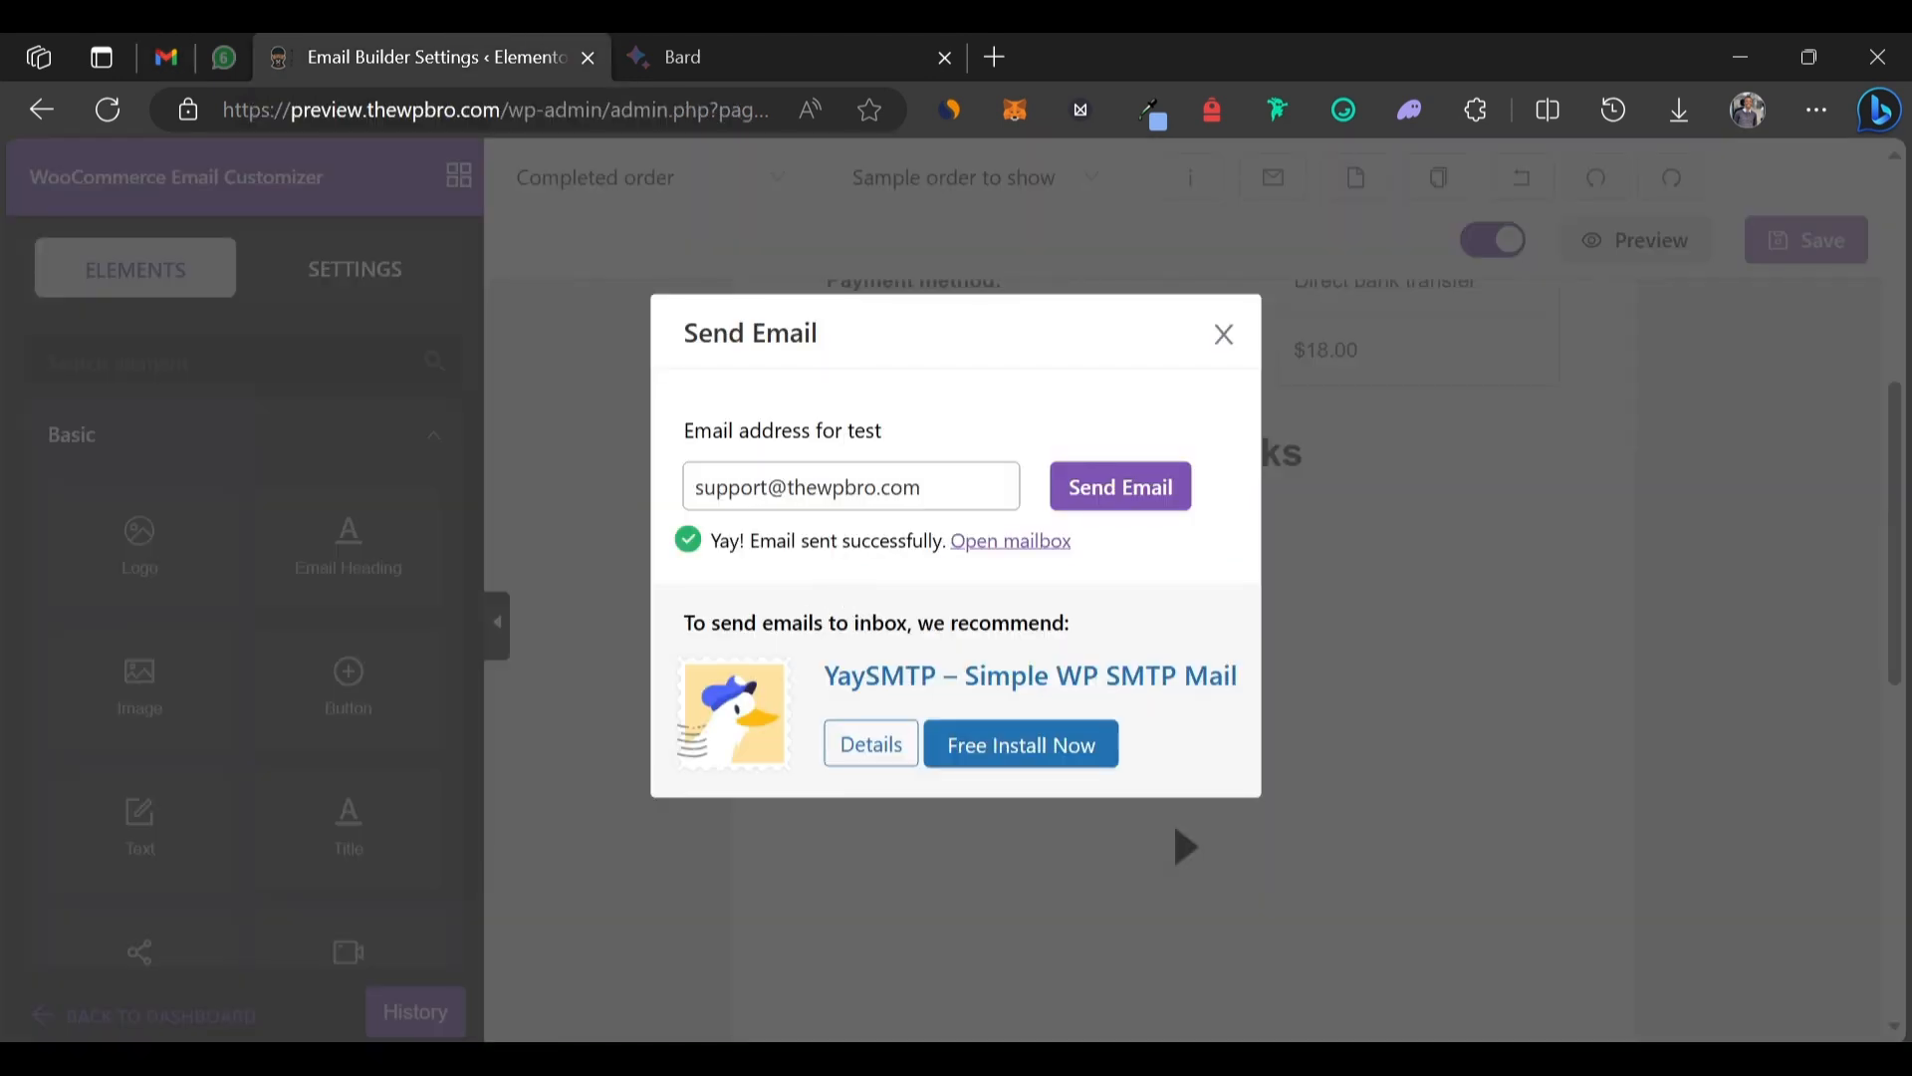
{"action": "left_click_drag", "start_coordinate": [732, 622], "coordinate": [1010, 674]}
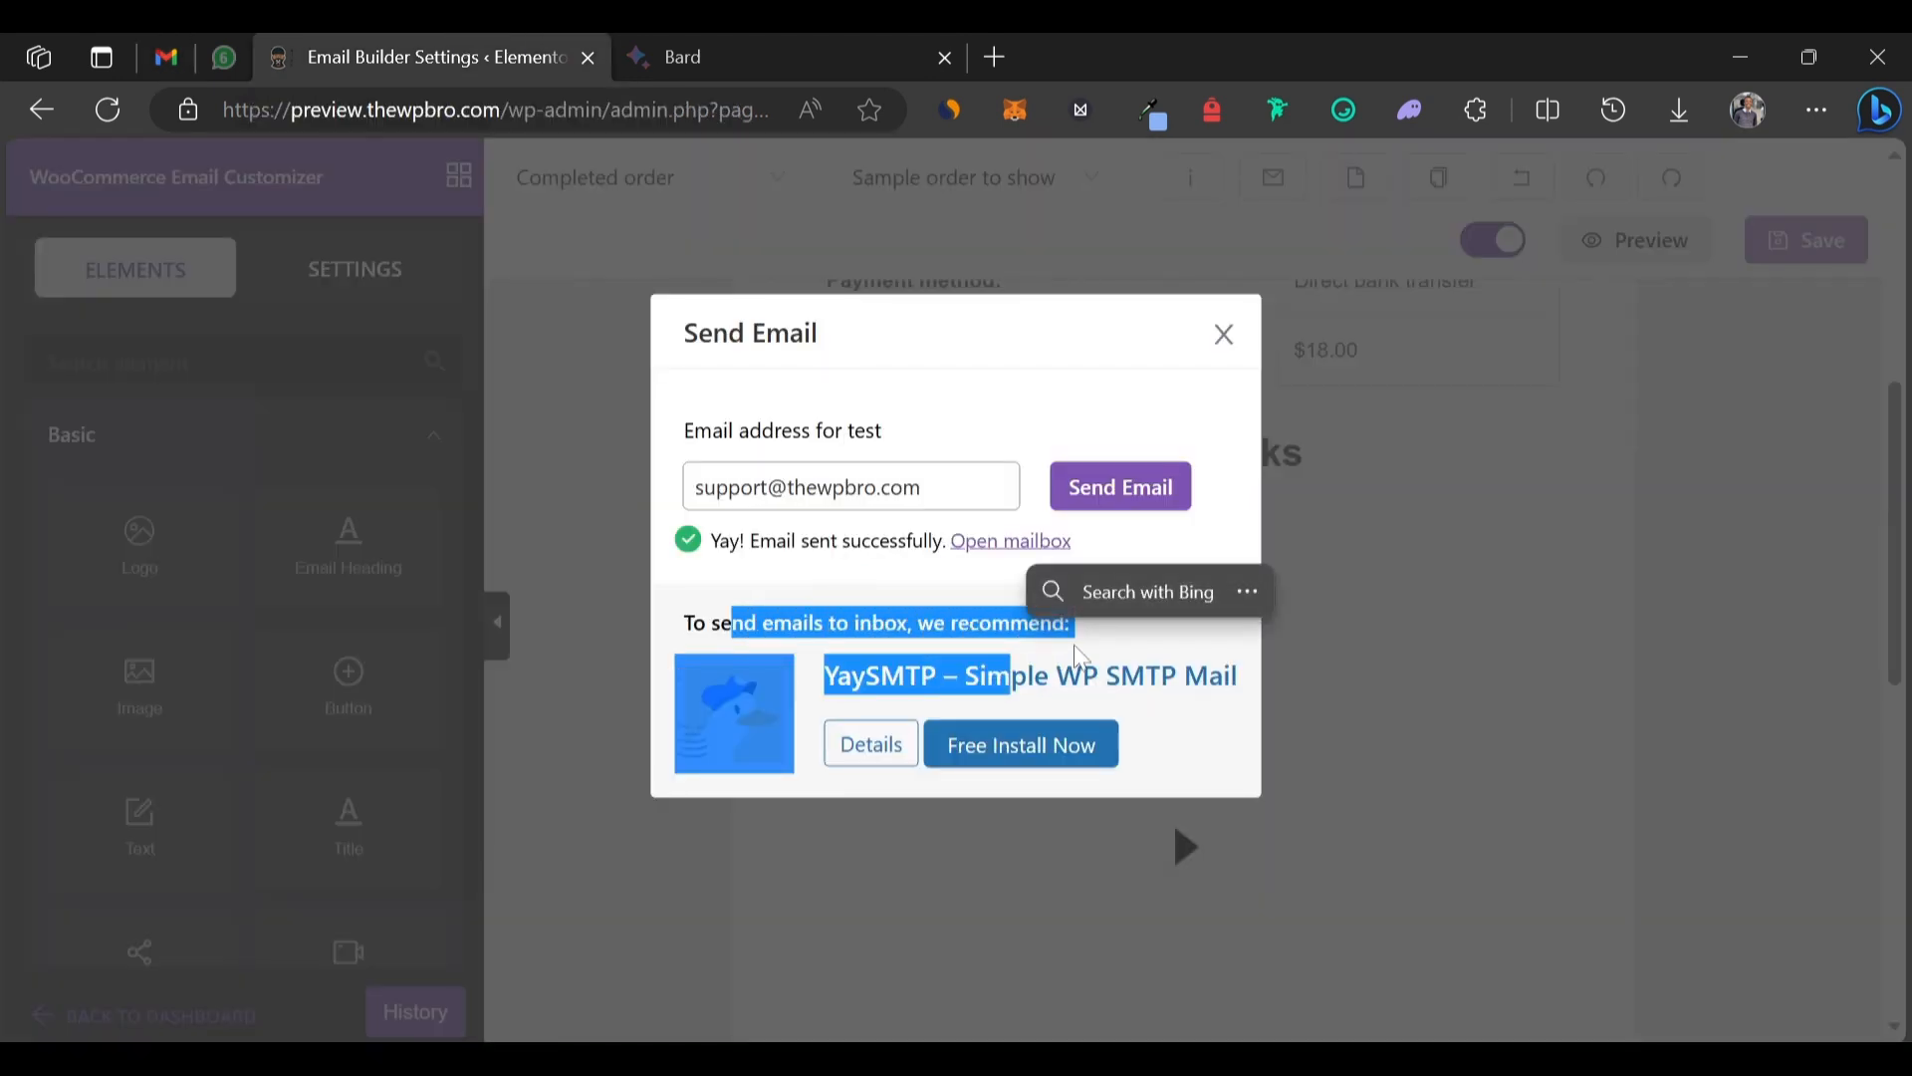
{"action": "left_click", "coordinate": [910, 599]}
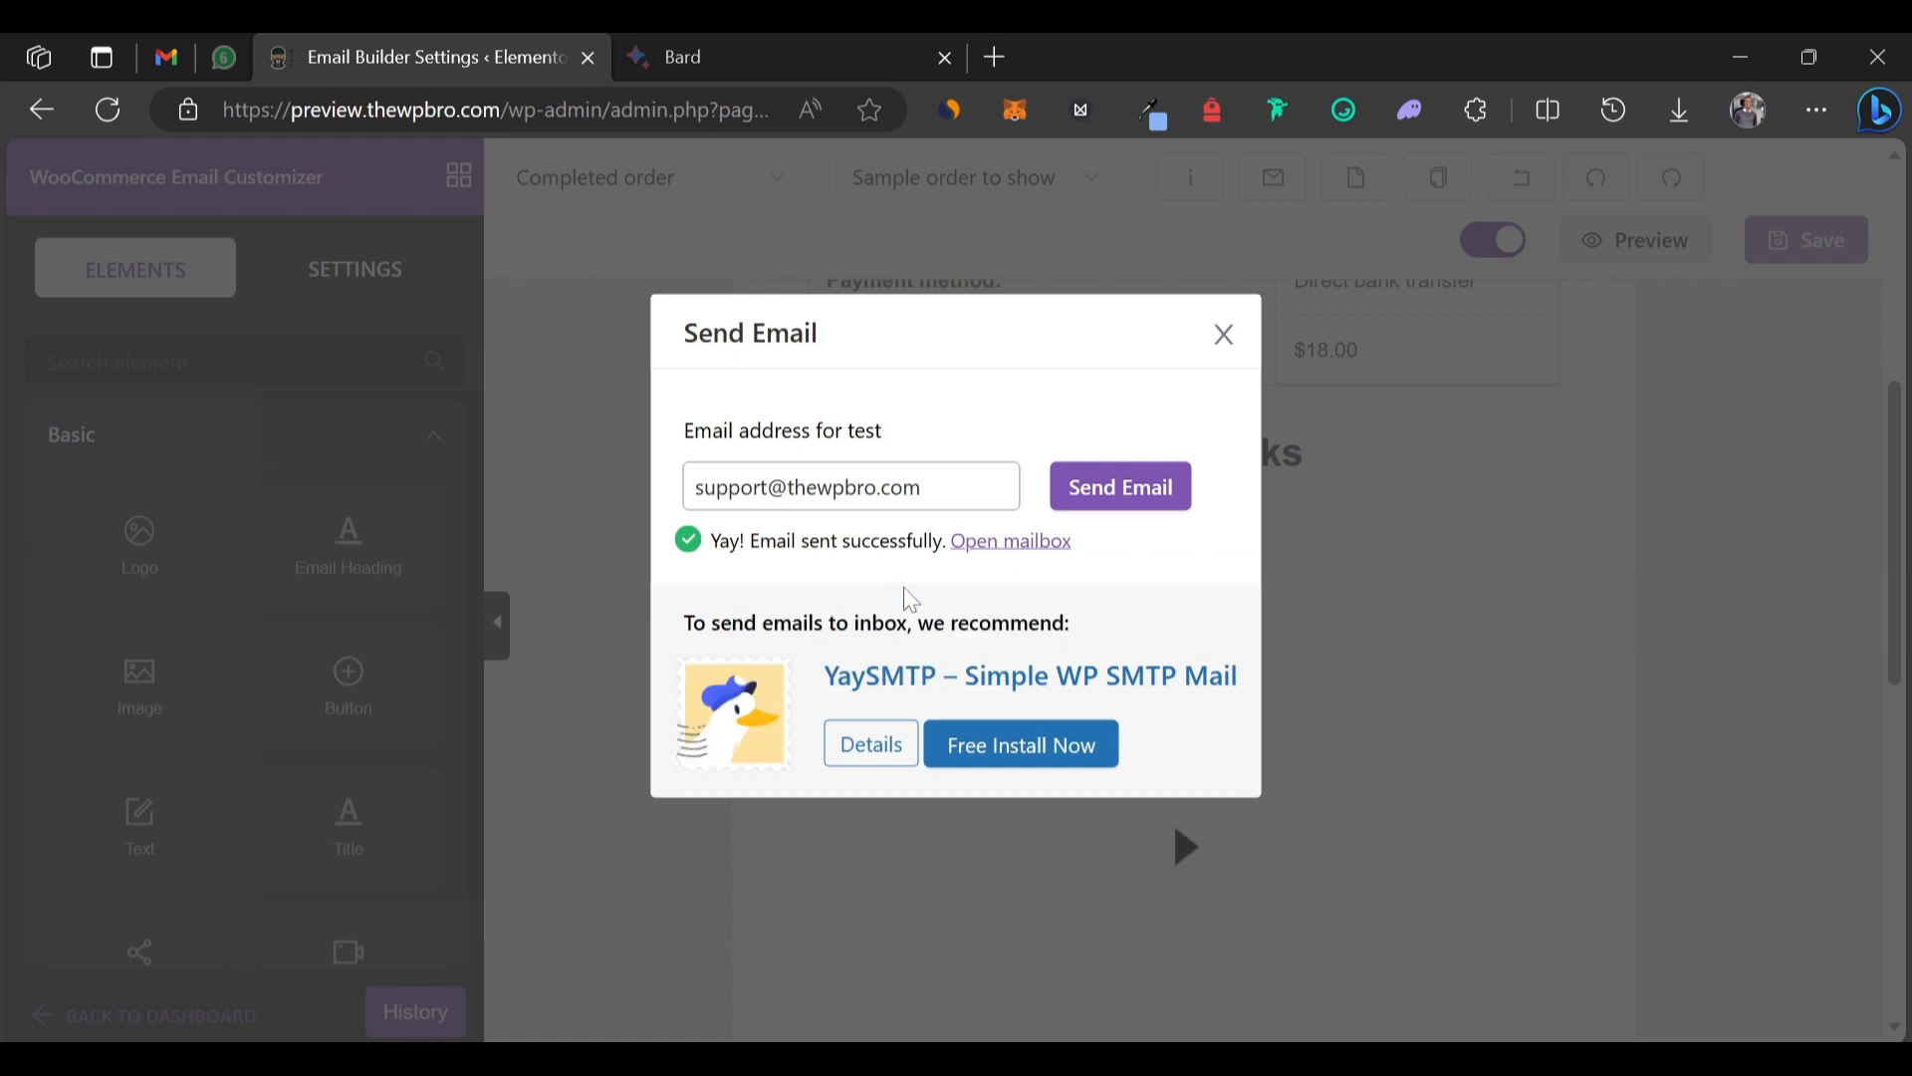